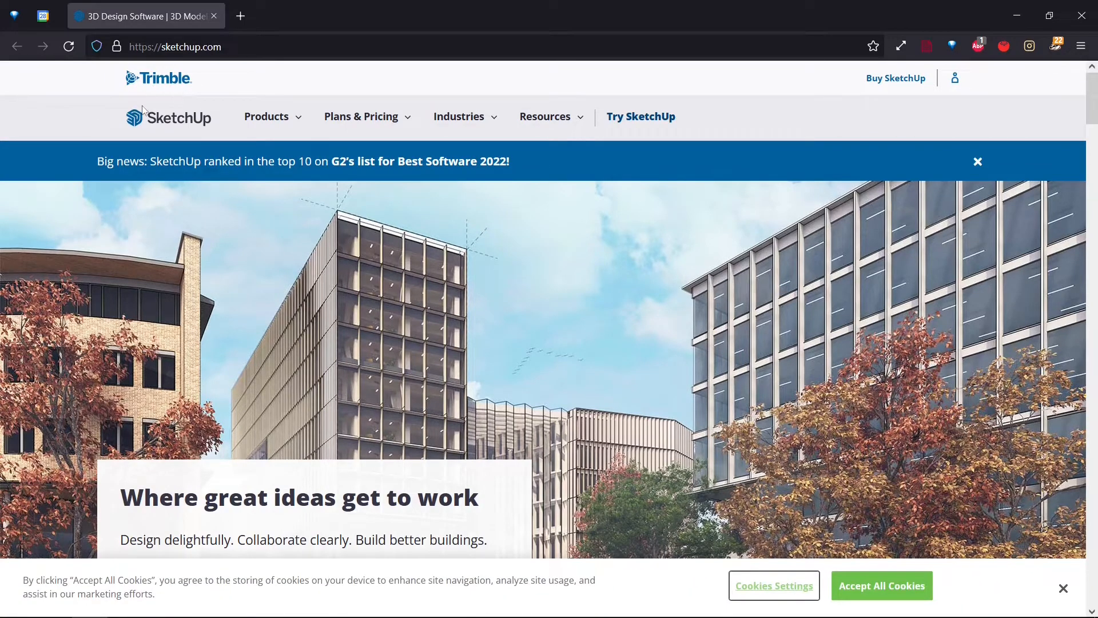
# - Accept all cookies and scroll through the SketchUp homepage
pyautogui.click(889, 588)
pyautogui.scroll(-3, 179, 207)
pyautogui.scroll(2, 178, 207)
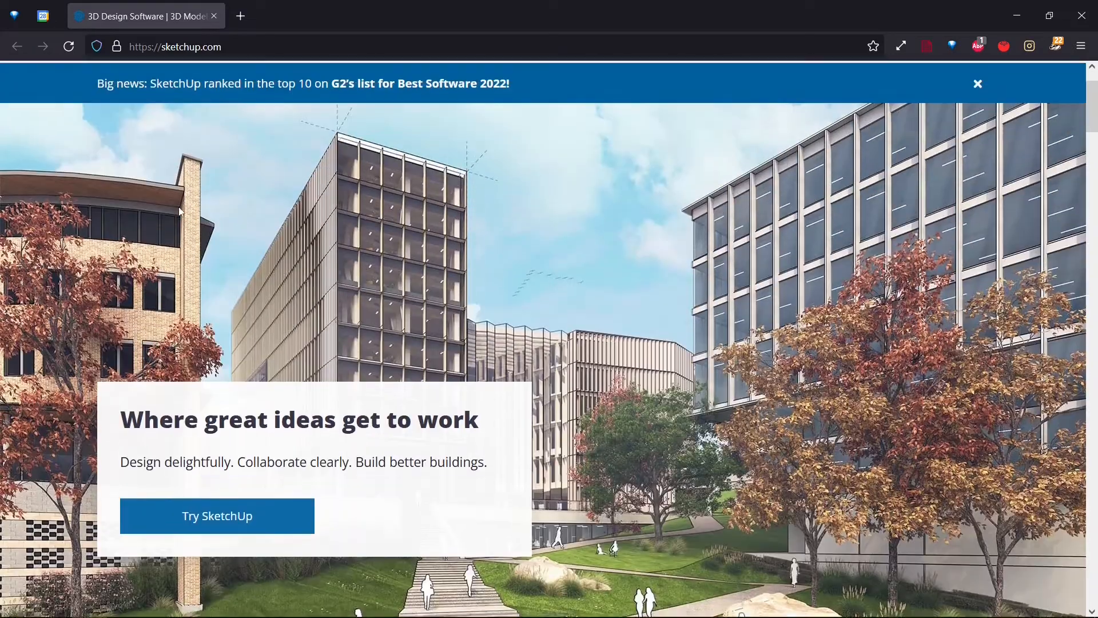
pyautogui.scroll(-2, 746, 268)
pyautogui.scroll(-5, 743, 266)
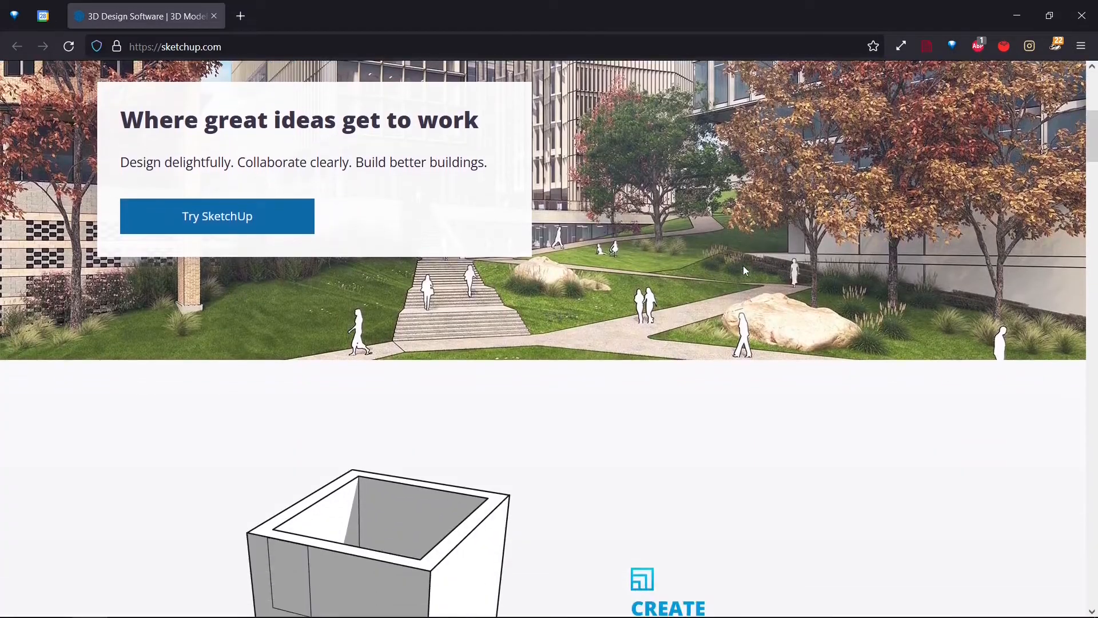
pyautogui.scroll(-10, 942, 252)
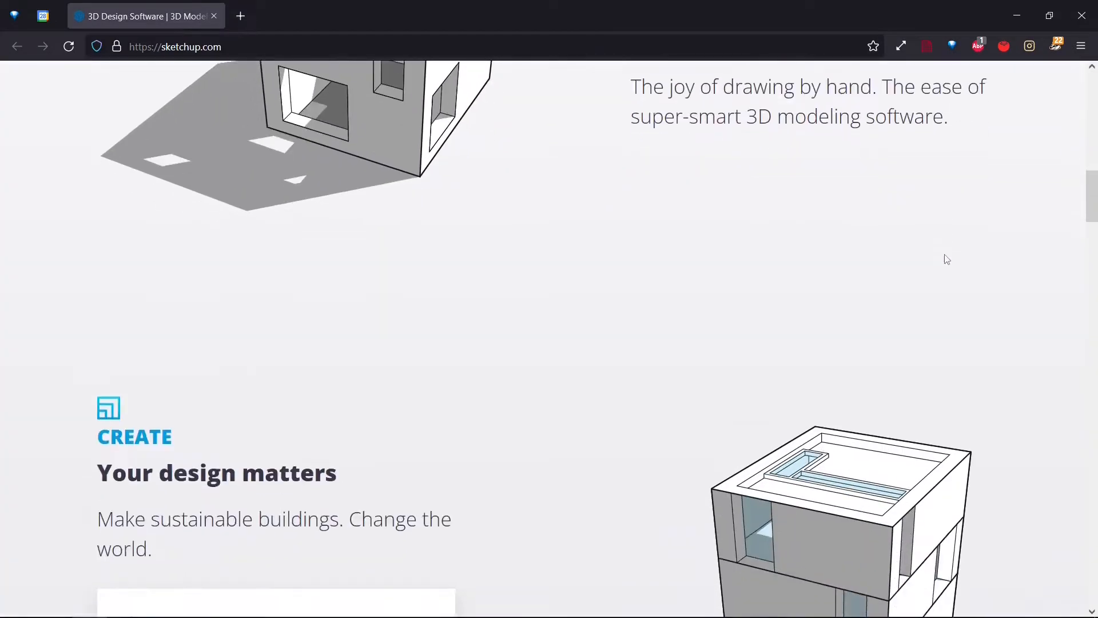
pyautogui.moveTo(1096, 247); pyautogui.dragTo(1096, 366)
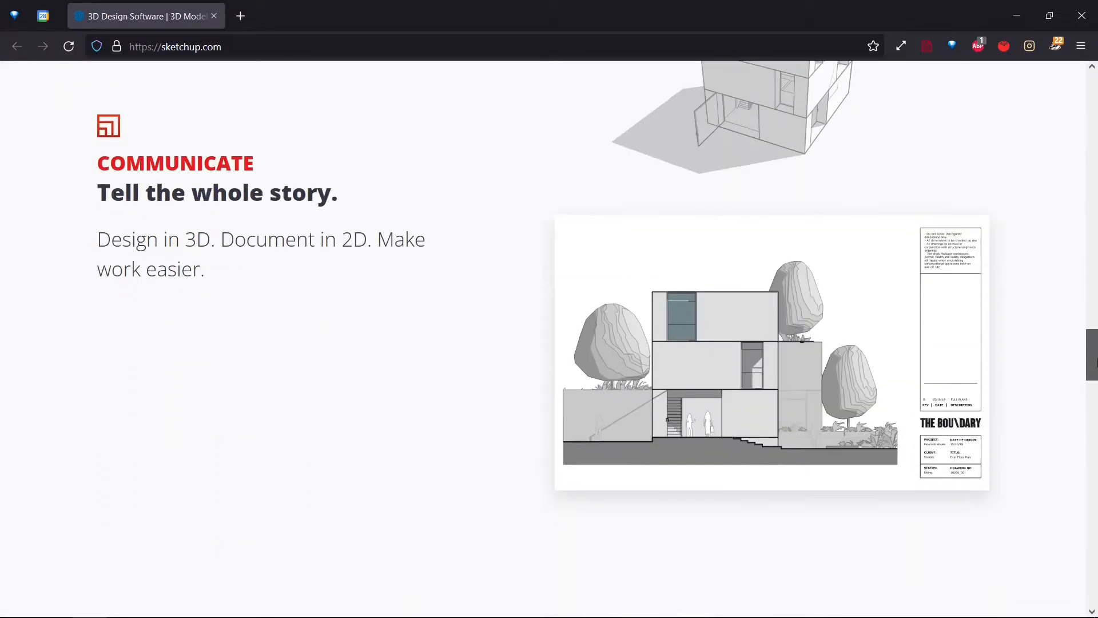
pyautogui.scroll(-6, 848, 327)
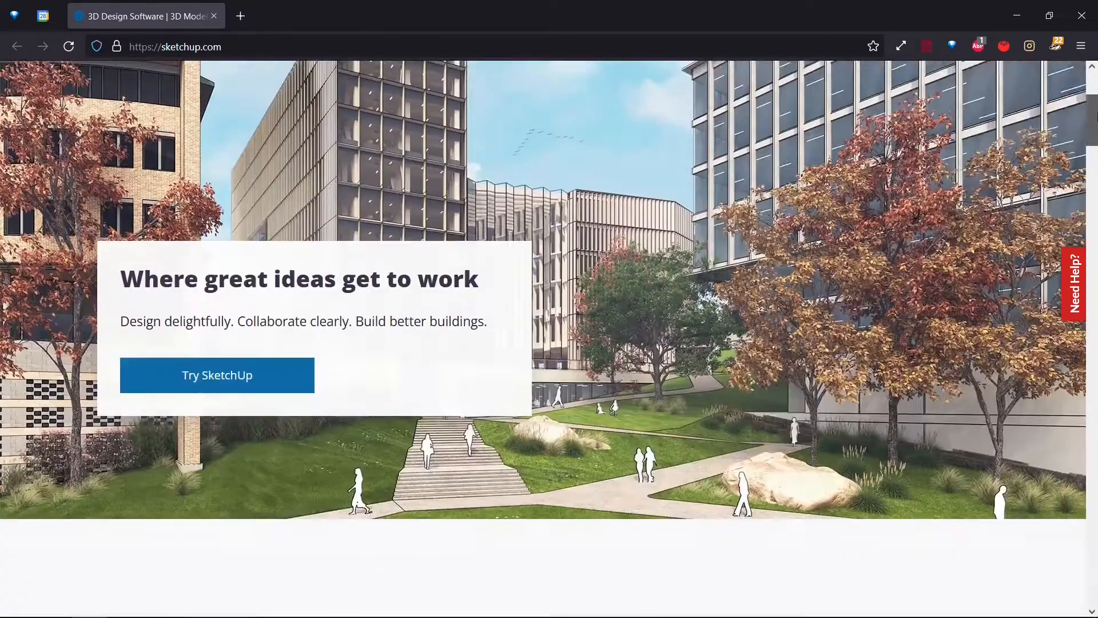
pyautogui.scroll(3, 369, 195)
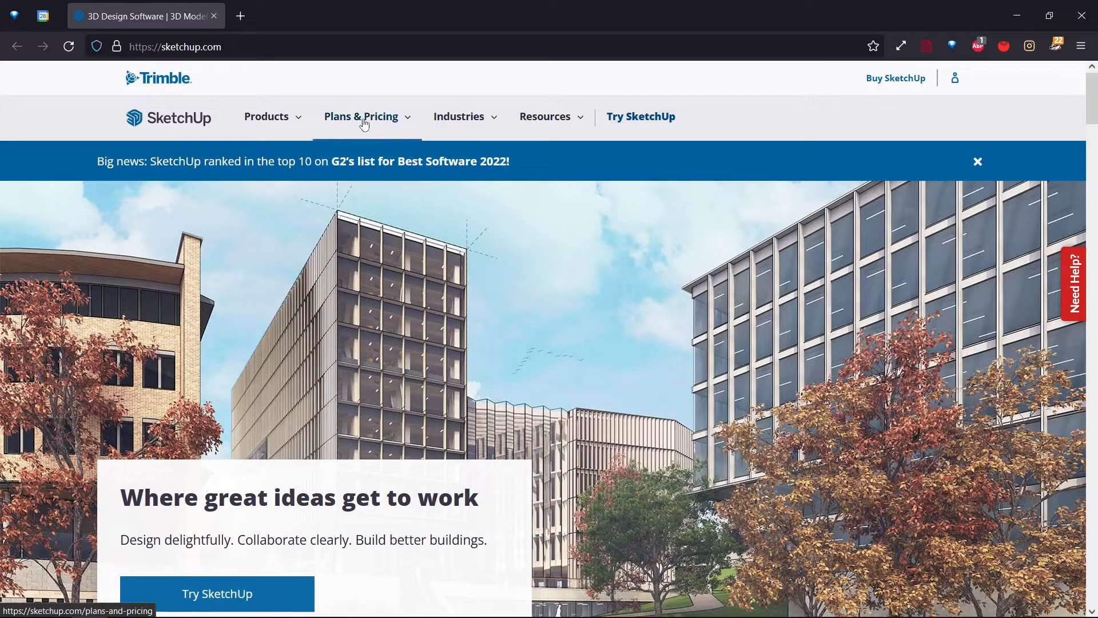
# - Open the Plans and Pricing page for personal use and review the available plans
pyautogui.click(394, 137)
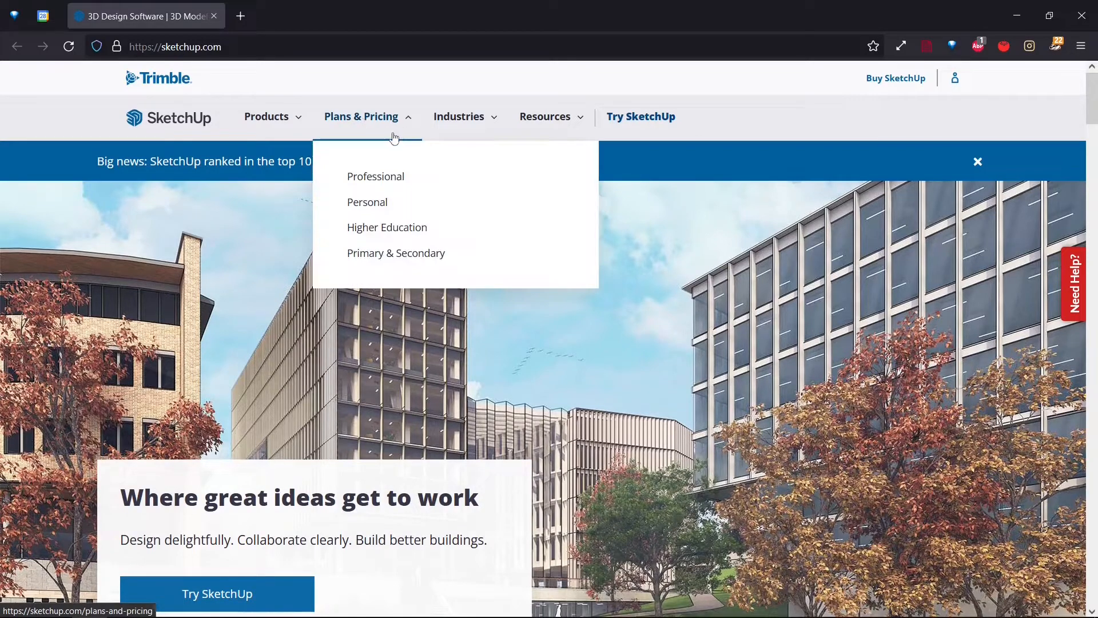
pyautogui.click(367, 205)
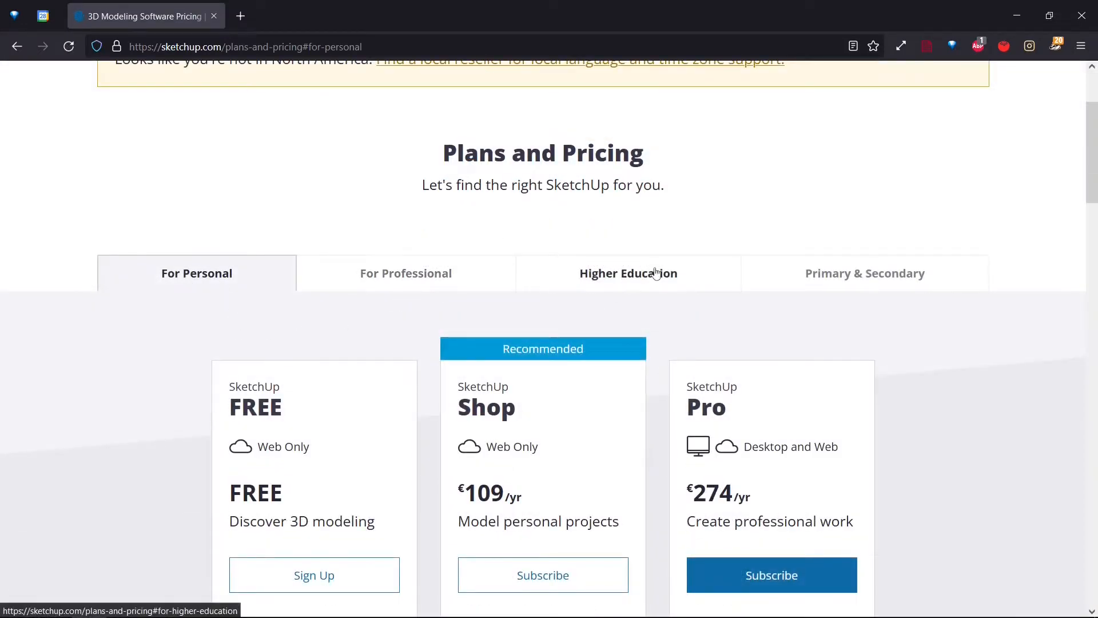
pyautogui.scroll(-1, 322, 294)
pyautogui.scroll(-3, 322, 293)
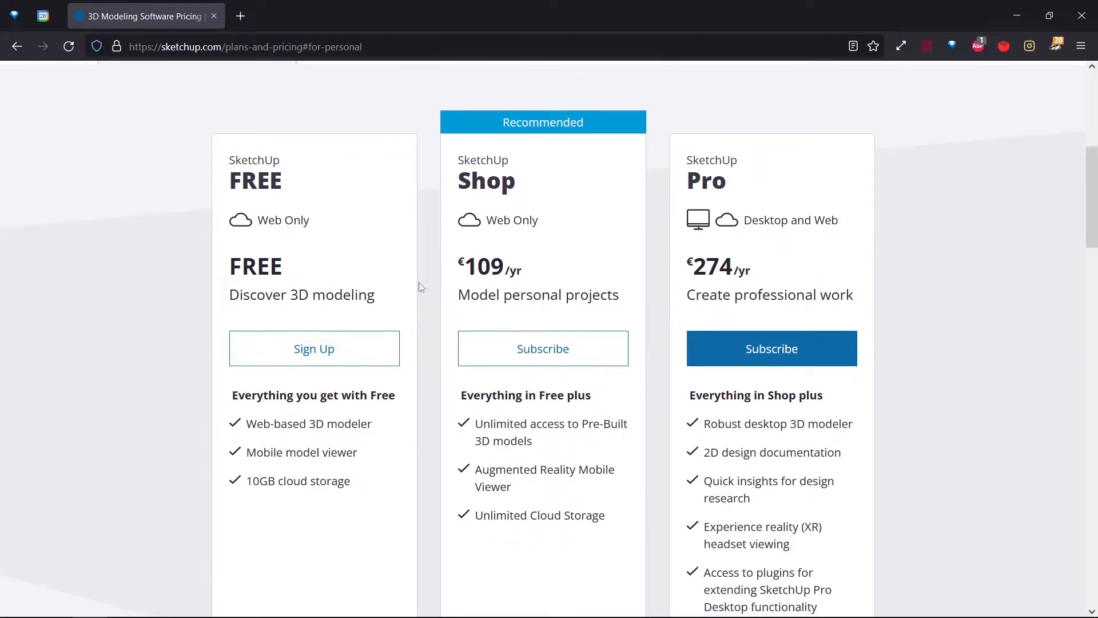
pyautogui.scroll(1, 116, 229)
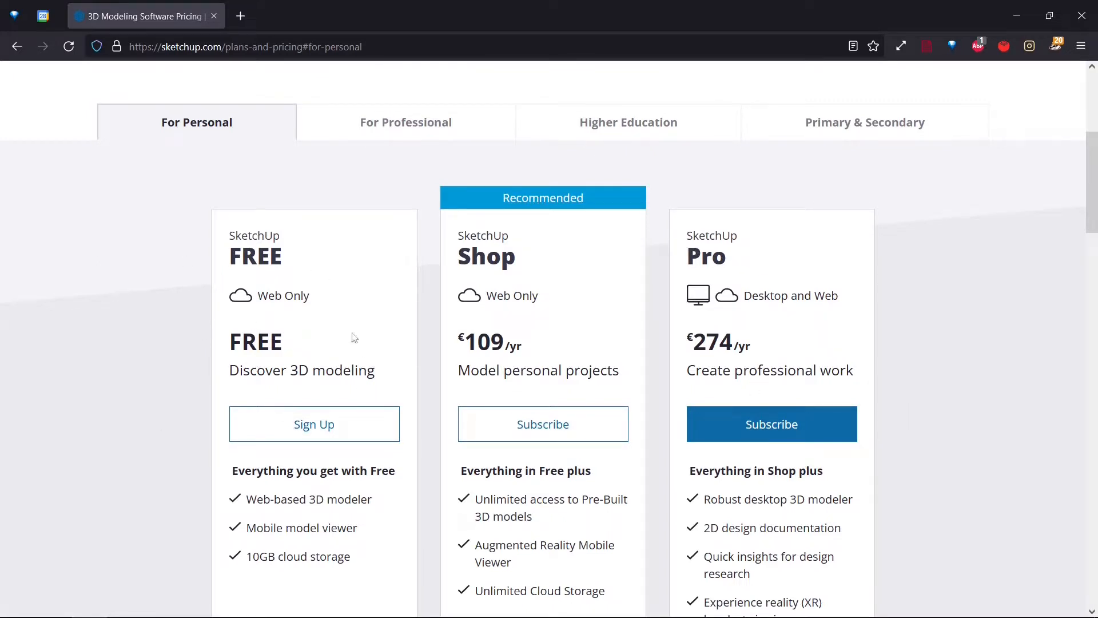
# - Sign up for the SketchUp FREE plan and choose to create a new Trimble ID
pyautogui.click(336, 426)
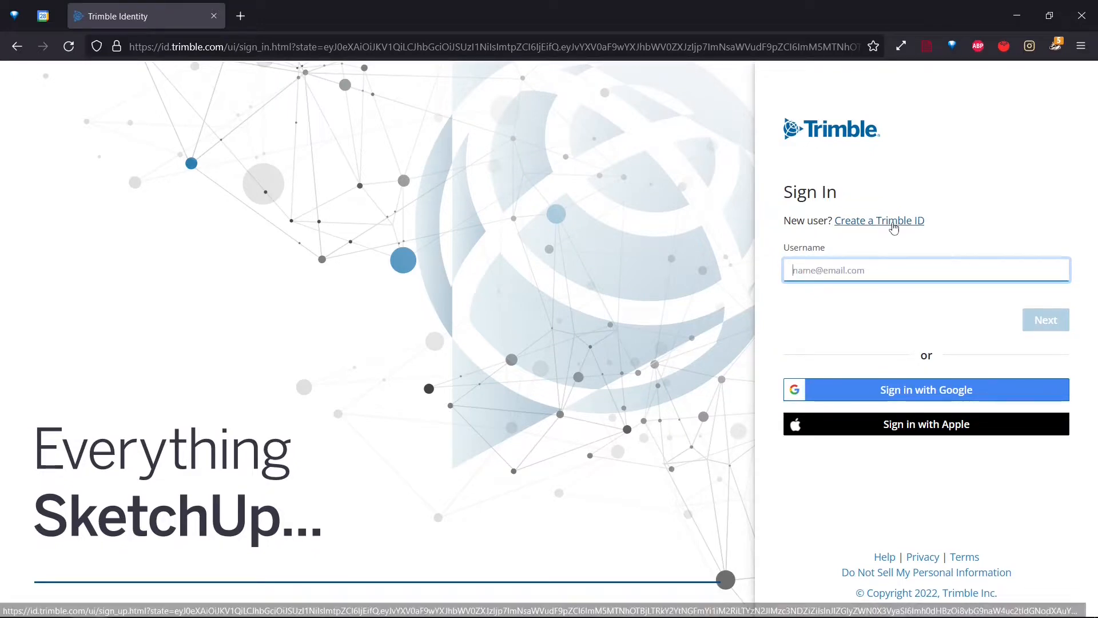
pyautogui.click(895, 227)
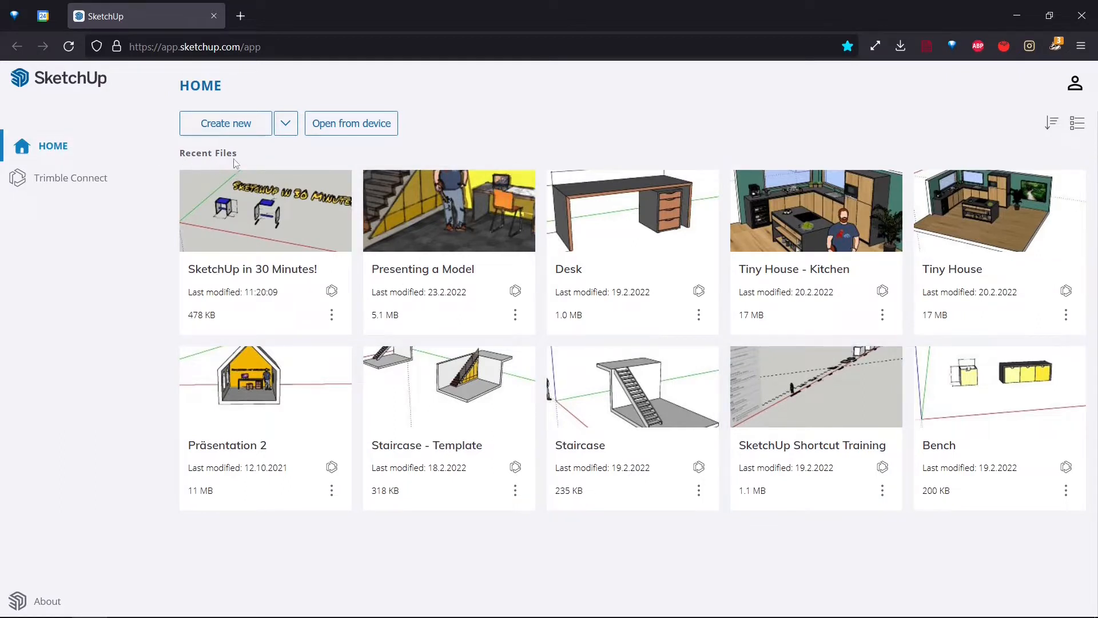
# - Browse the Trimble Connect project folders and the new-model template options, returning to the home screen
pyautogui.click(107, 177)
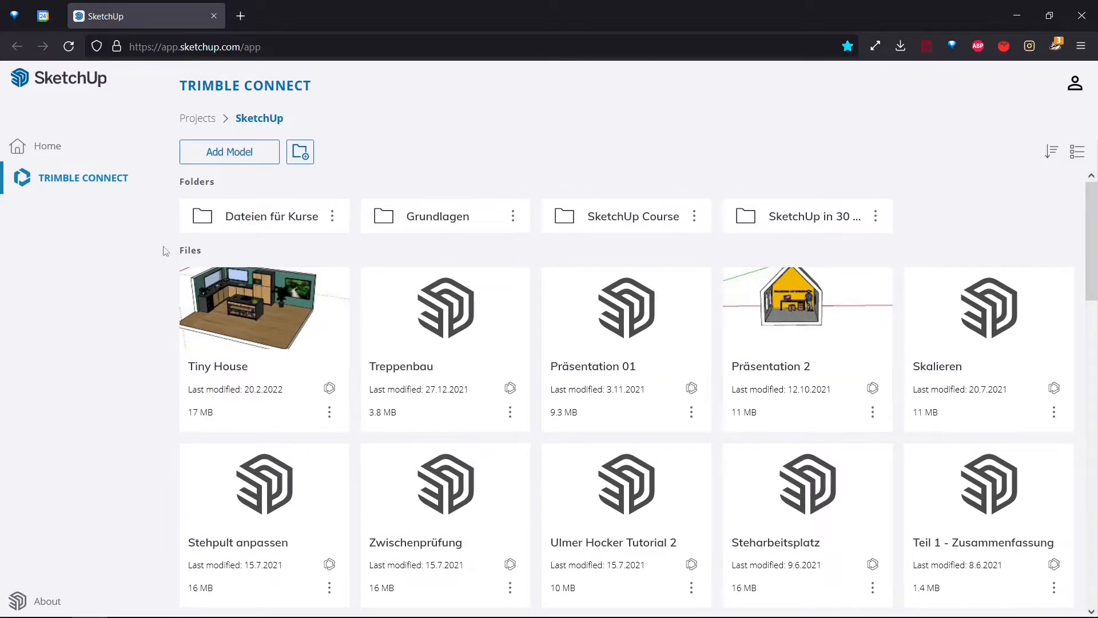
pyautogui.click(90, 152)
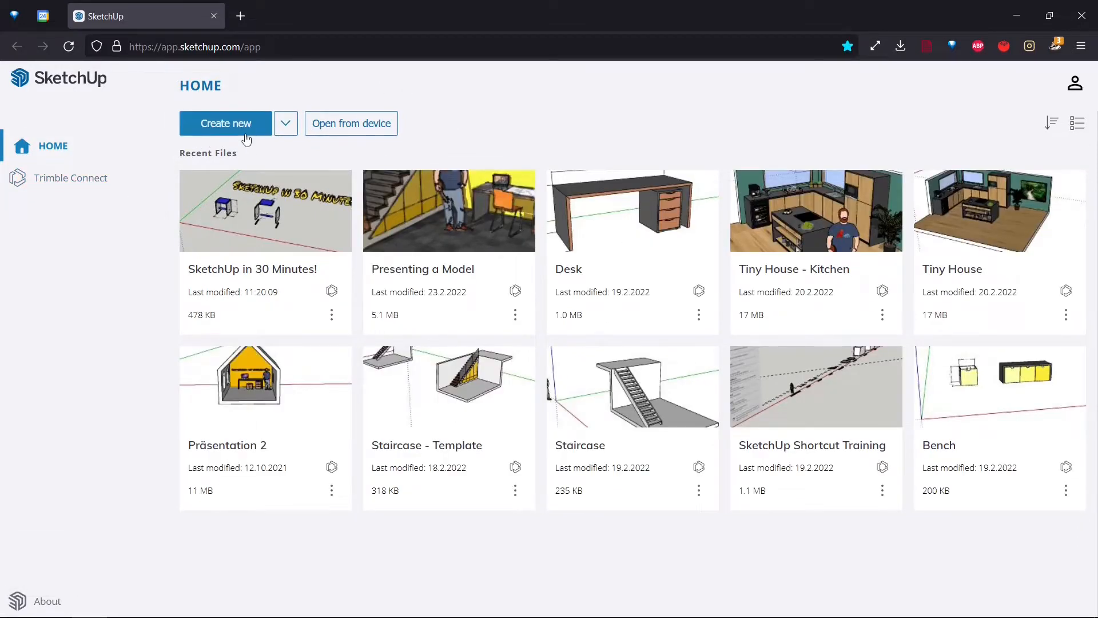
pyautogui.click(285, 126)
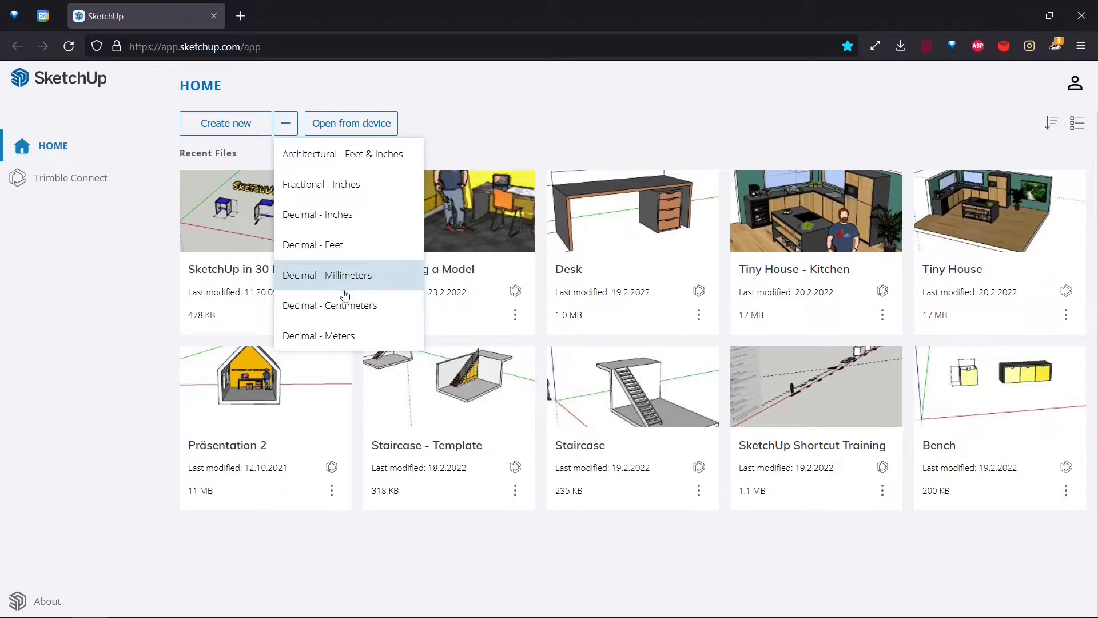
pyautogui.click(496, 136)
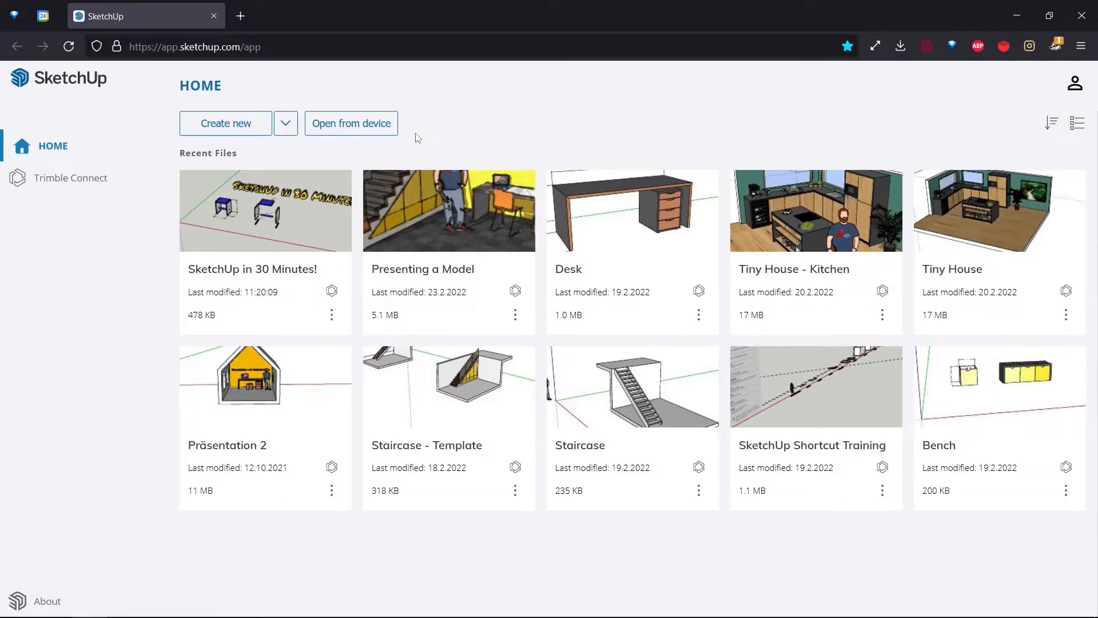
# - Open the SketchUp in 30 Minutes! model file from the device
pyautogui.click(374, 126)
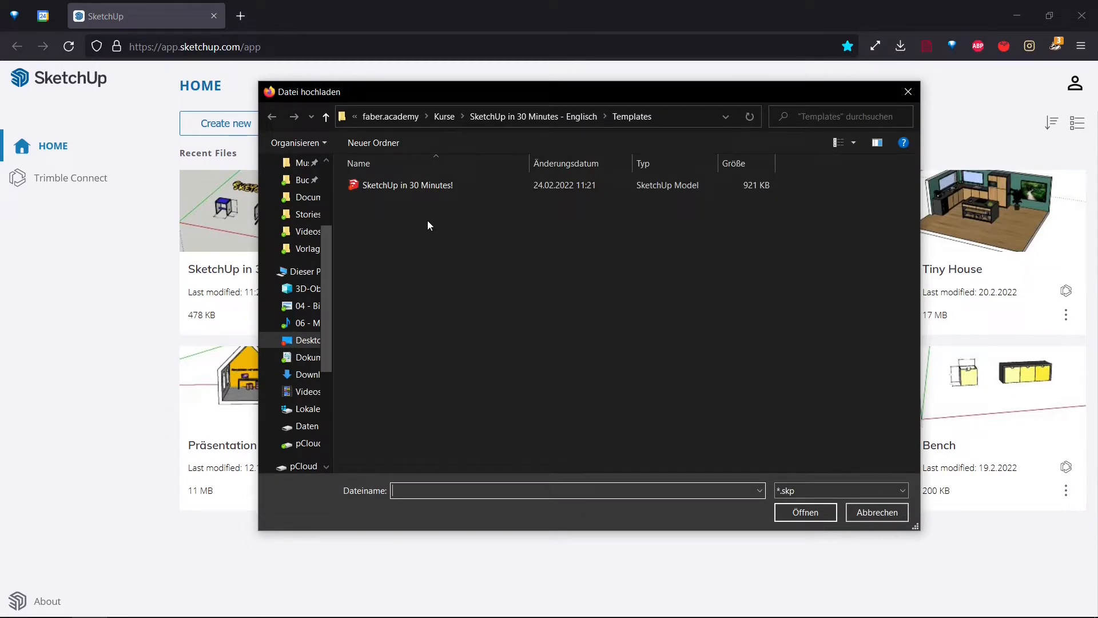
pyautogui.doubleClick(416, 189)
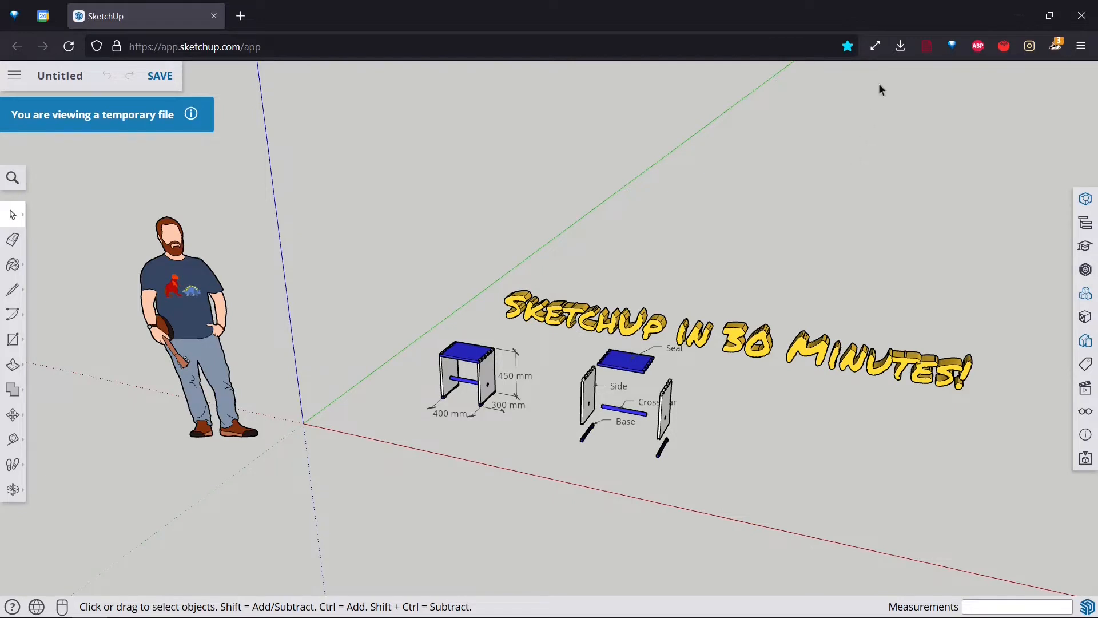
# - Save the model in the Projects > SketchUp > SketchUp in 30 Minutes! folder as "SketchUp in 30 Minutes - Working File"
pyautogui.click(876, 47)
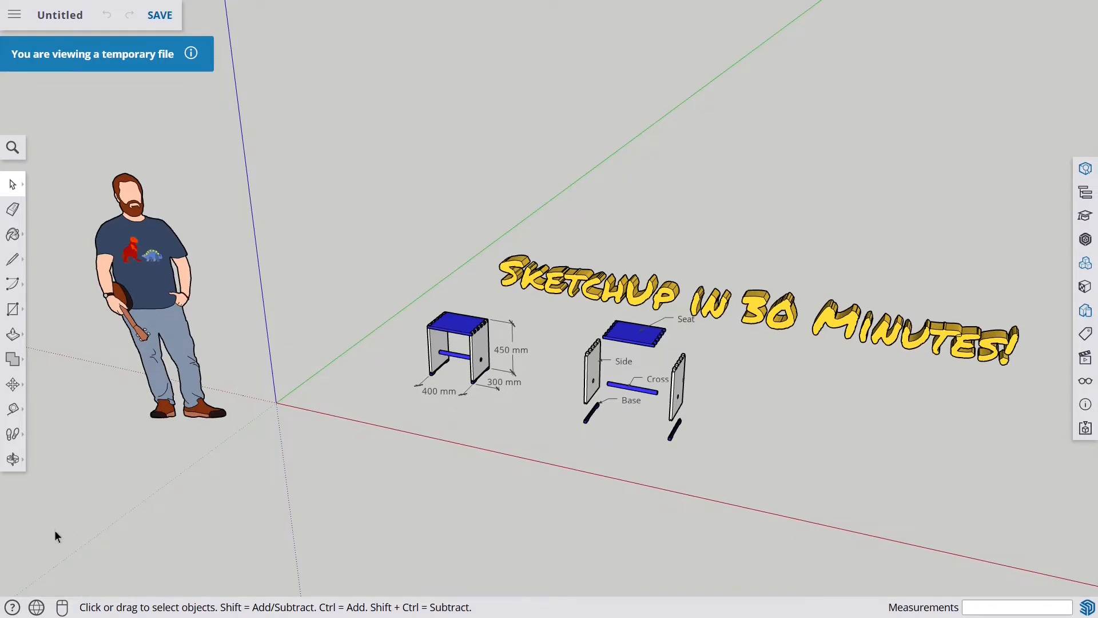
pyautogui.click(36, 608)
pyautogui.click(71, 22)
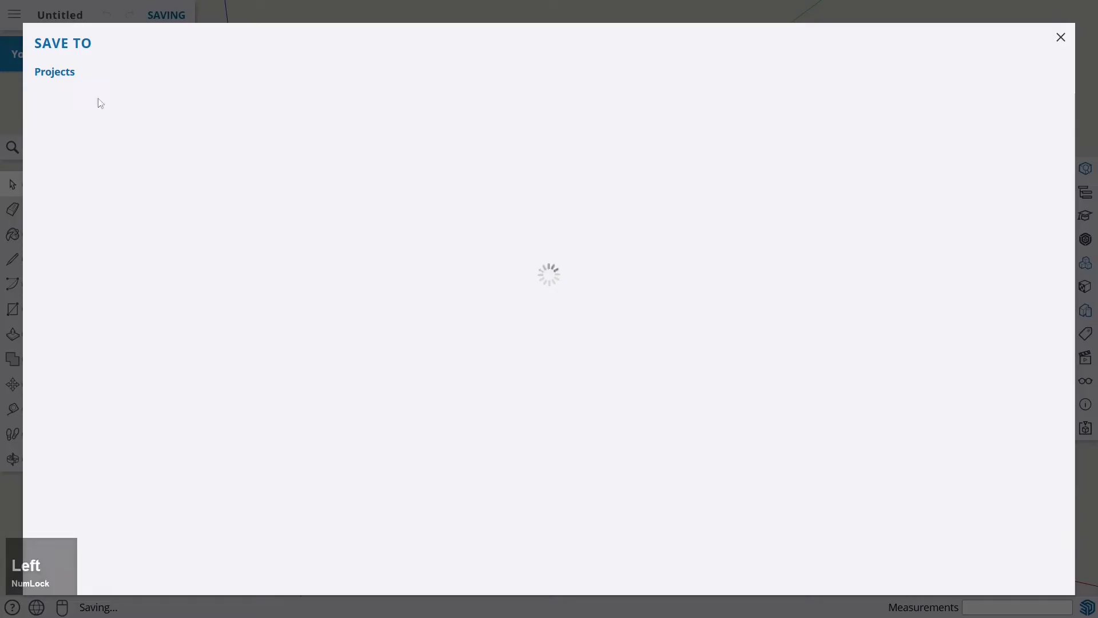
pyautogui.click(137, 184)
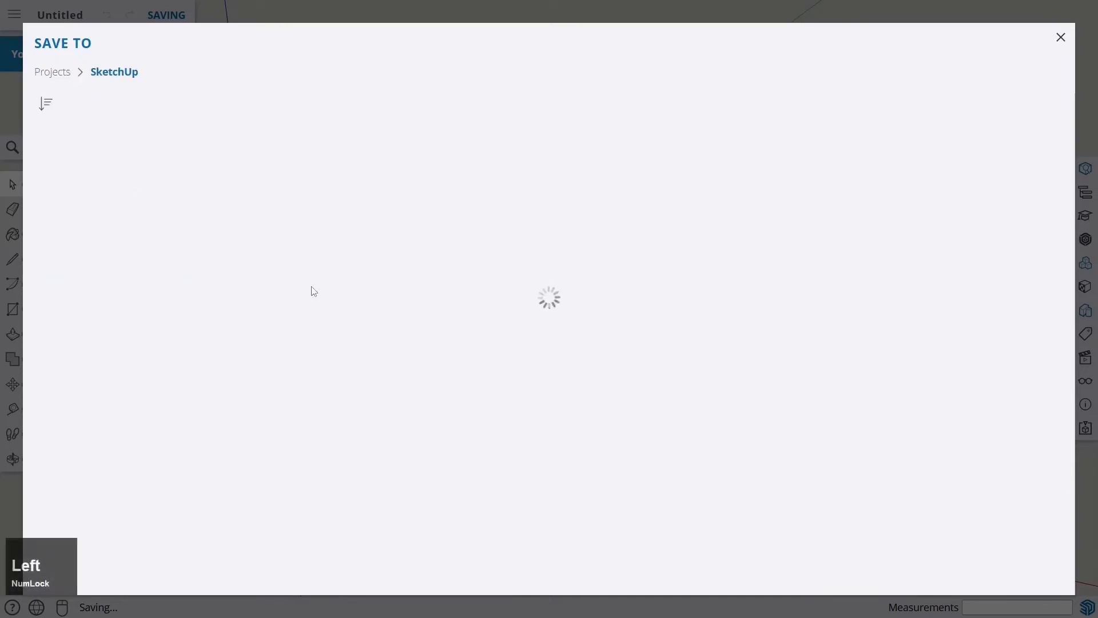
pyautogui.press('Num_Lock')
pyautogui.click(612, 170)
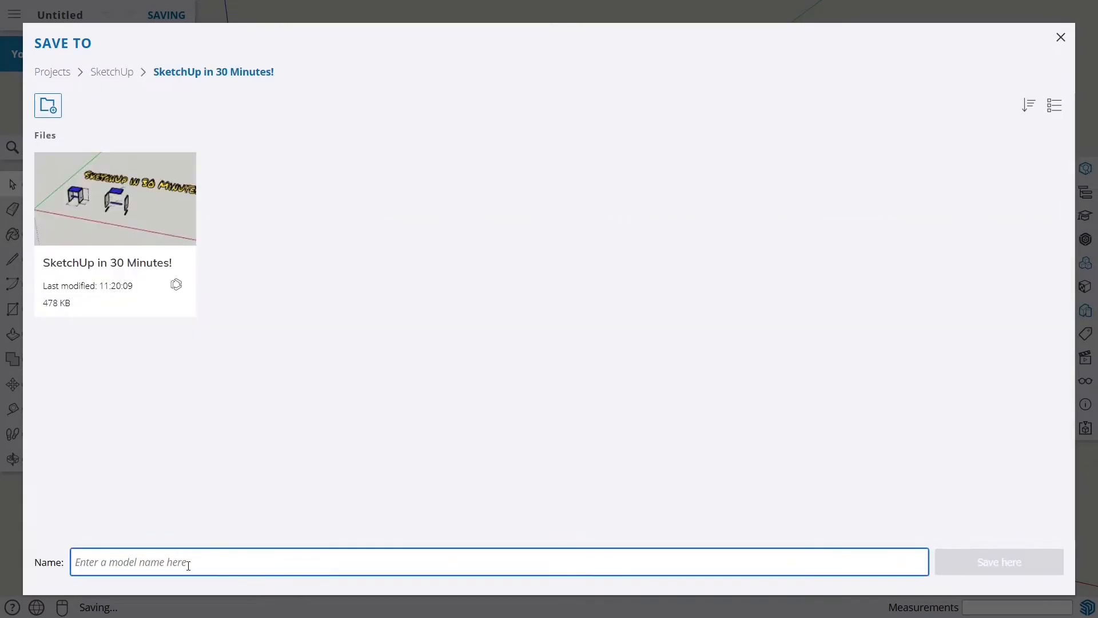
pyautogui.click(189, 565)
pyautogui.write('SketchUp in ')
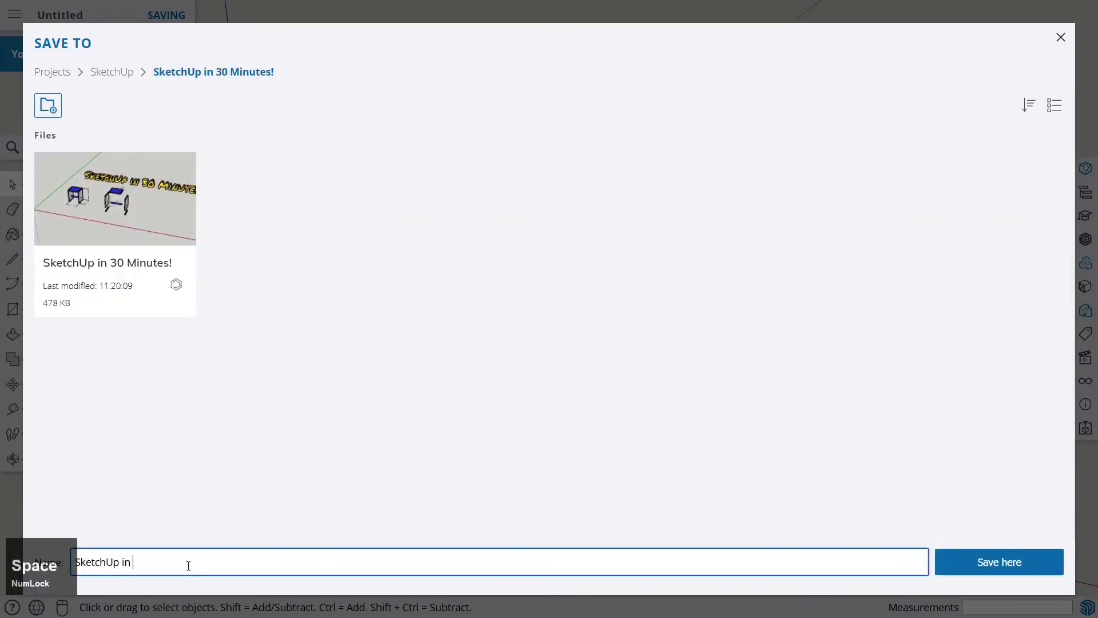
pyautogui.write('30 Minutes - Working File')
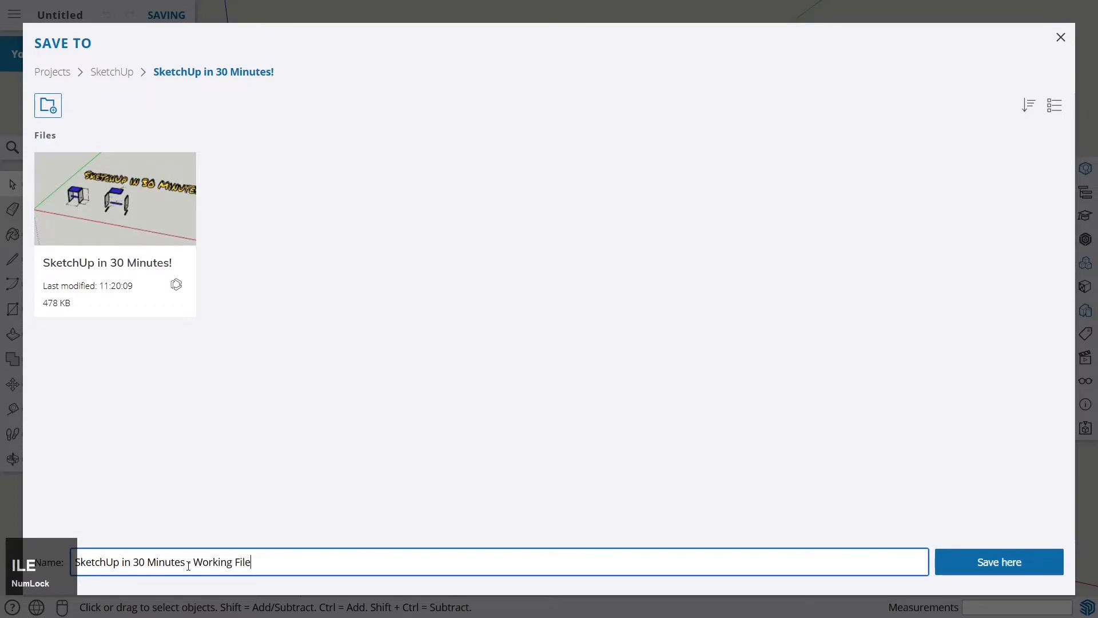
pyautogui.press('Return')
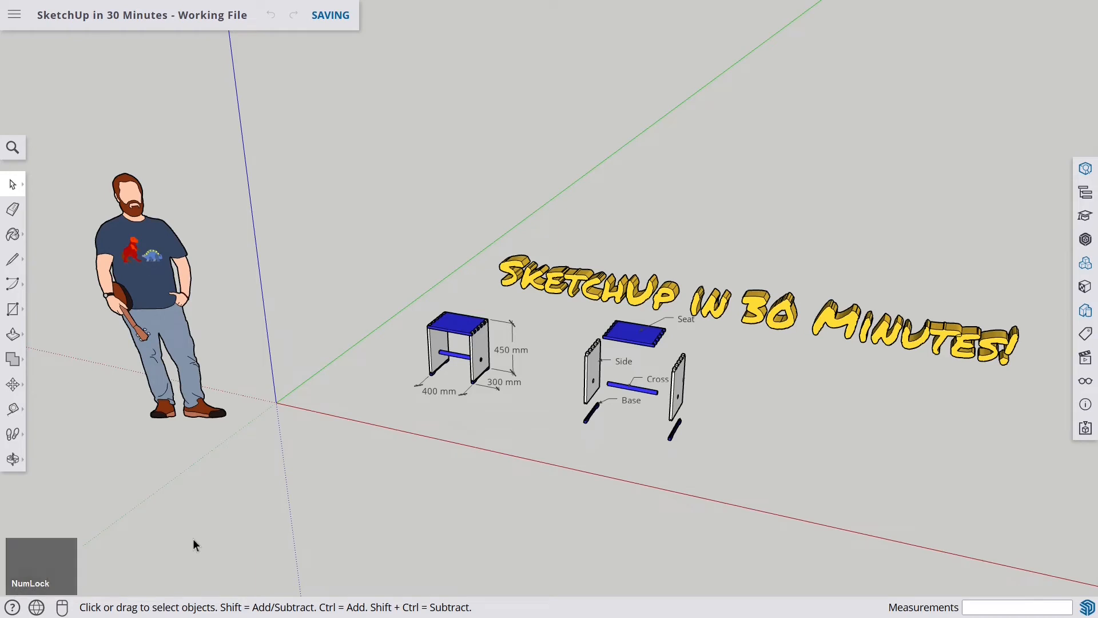
pyautogui.click(180, 520)
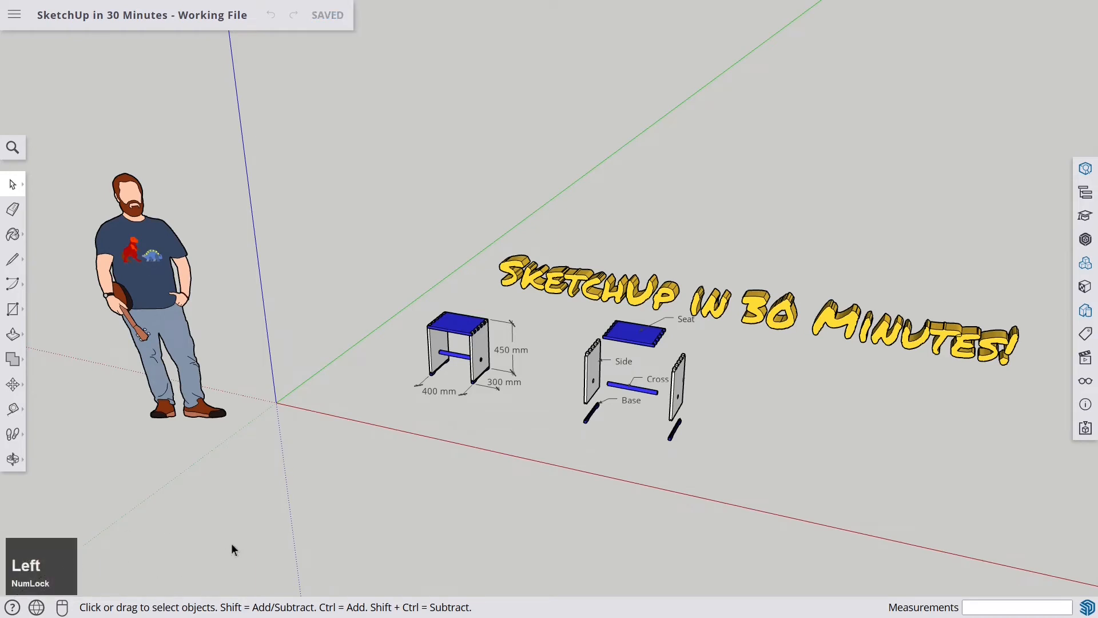
pyautogui.click(59, 570)
pyautogui.rightClick(64, 563)
pyautogui.click(351, 505)
pyautogui.press('1')
pyautogui.click(111, 509)
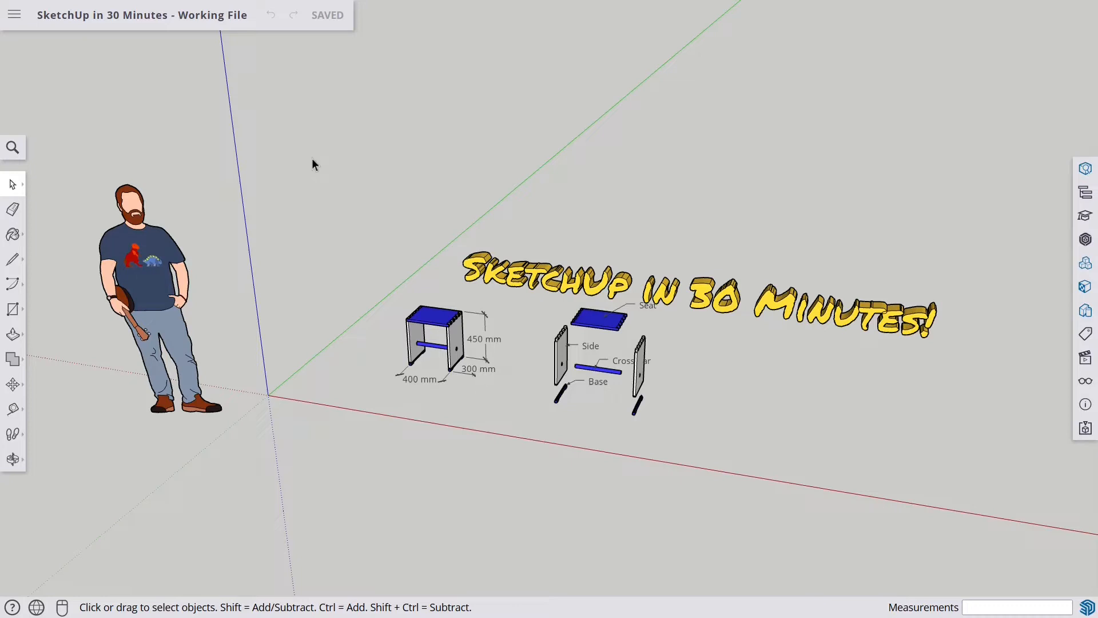
# - Open the app settings and review the default template options
pyautogui.click(14, 15)
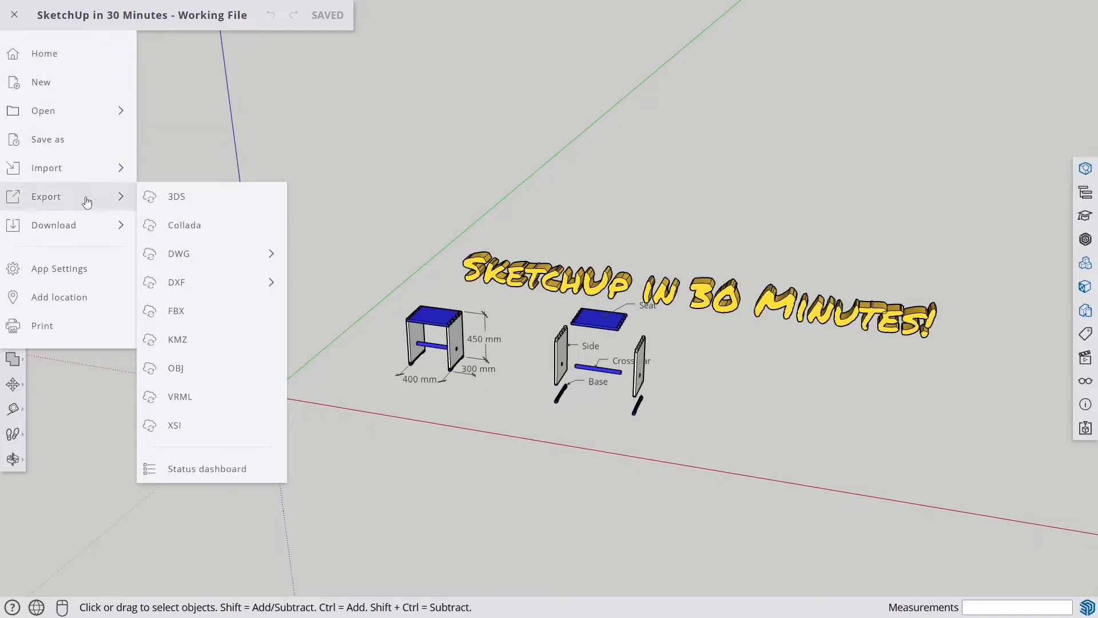
pyautogui.moveTo(86, 231)
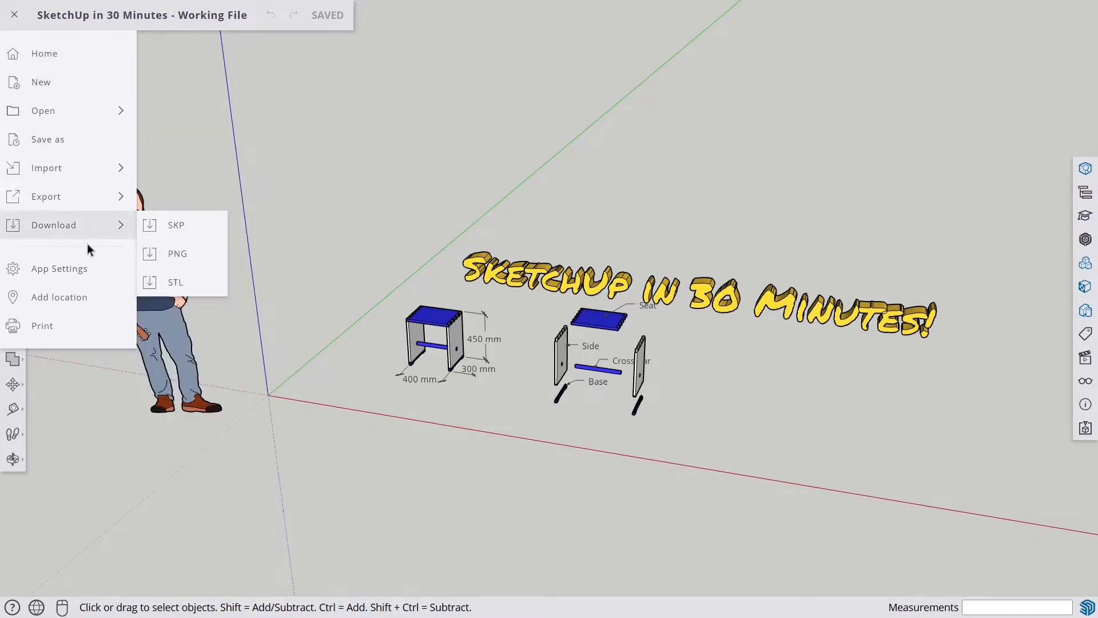
pyautogui.click(54, 271)
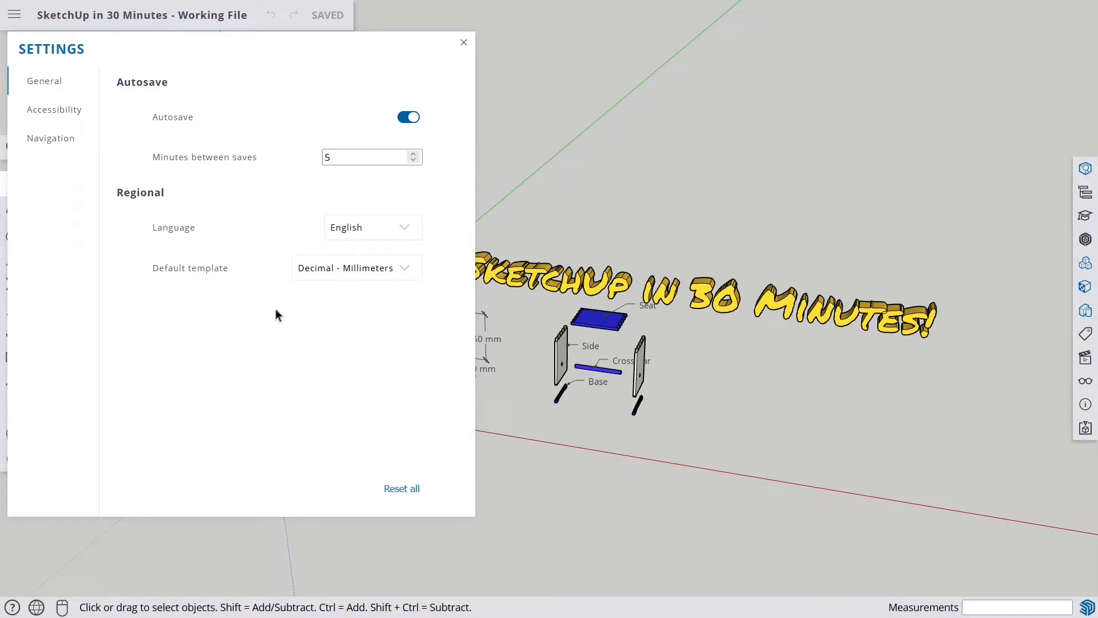
pyautogui.click(406, 270)
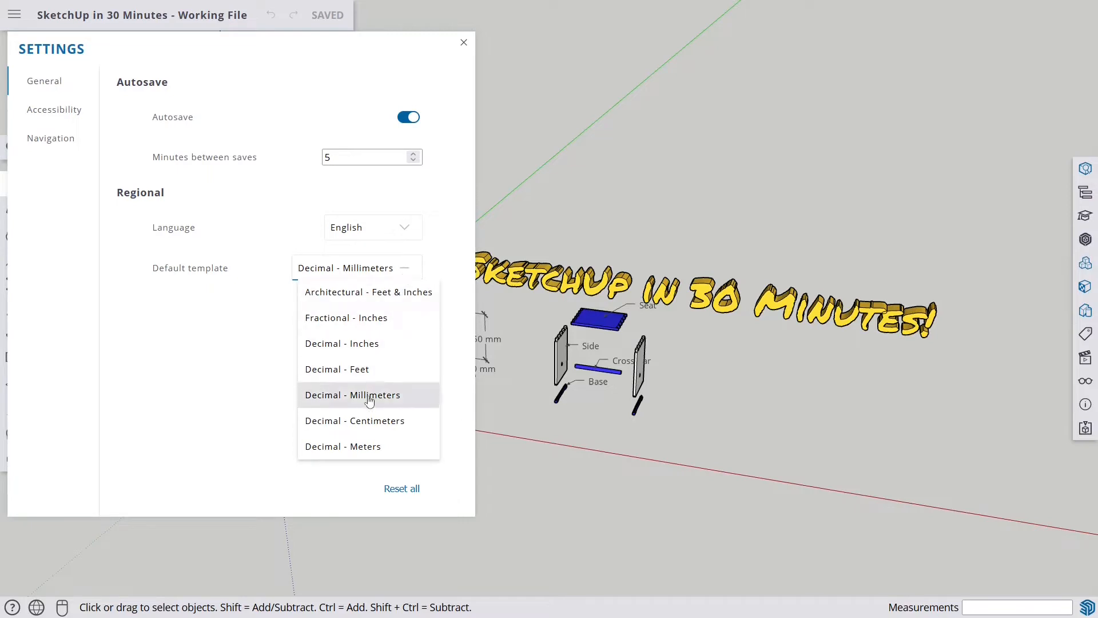
pyautogui.click(229, 348)
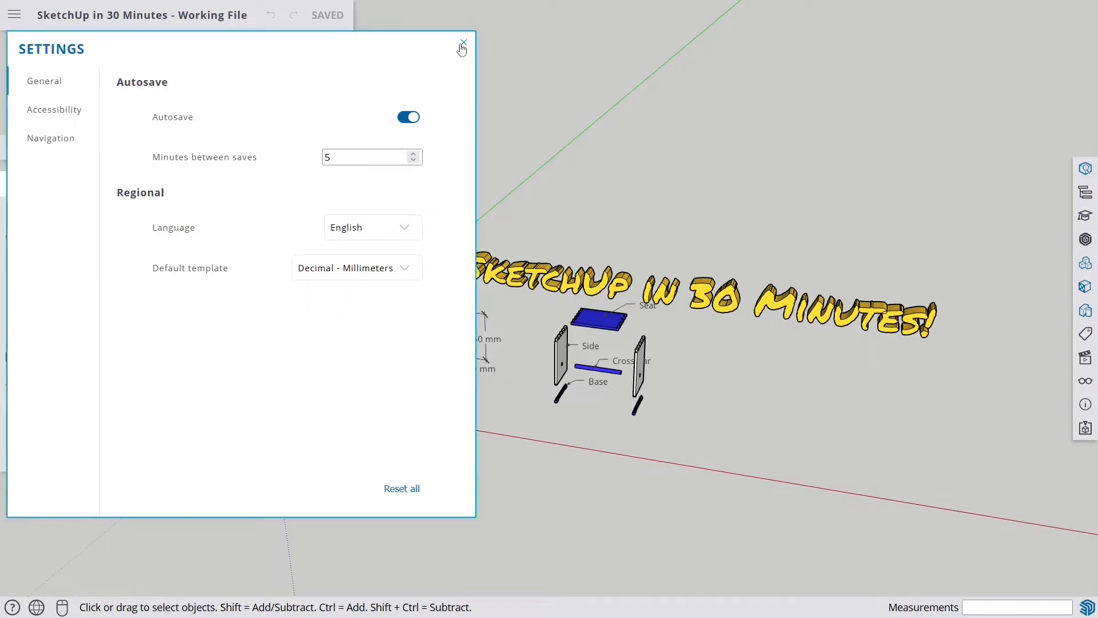
pyautogui.click(463, 43)
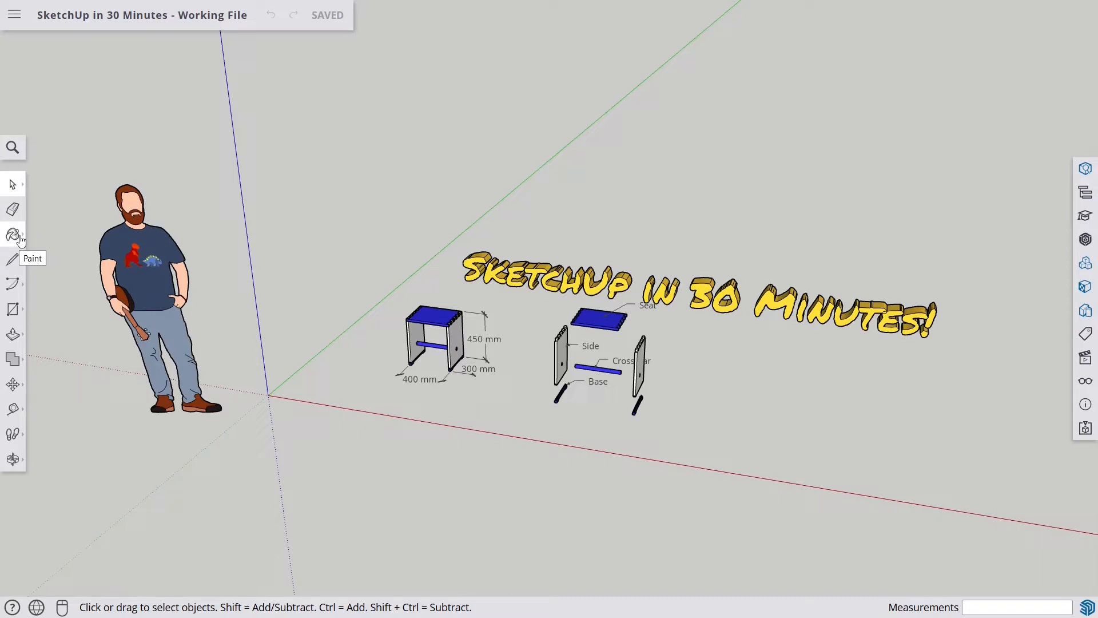
pyautogui.click(13, 283)
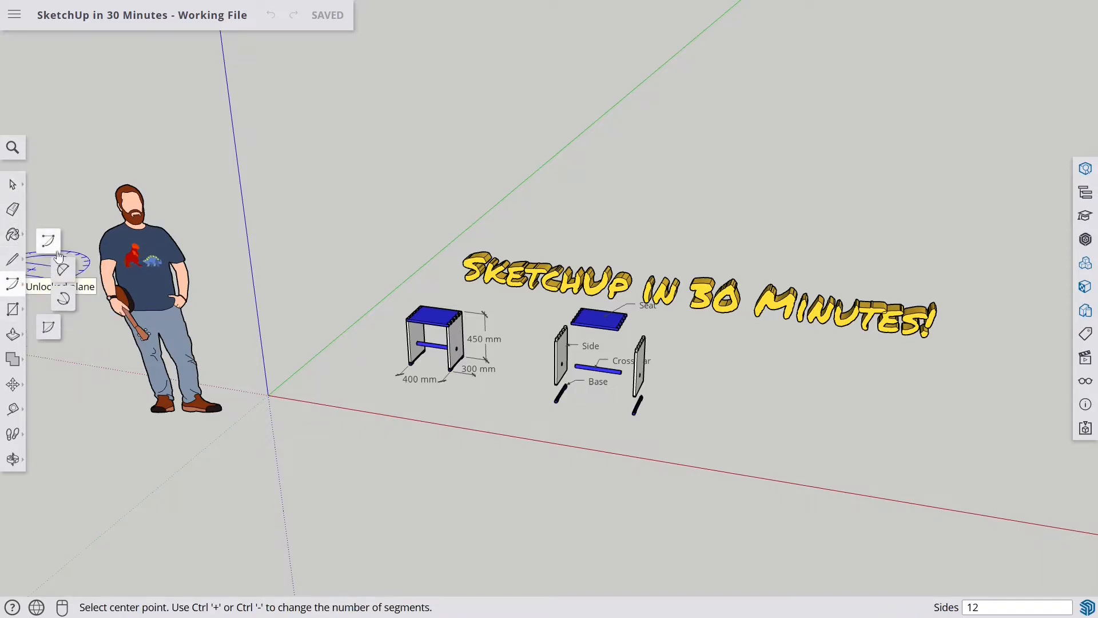
pyautogui.click(17, 312)
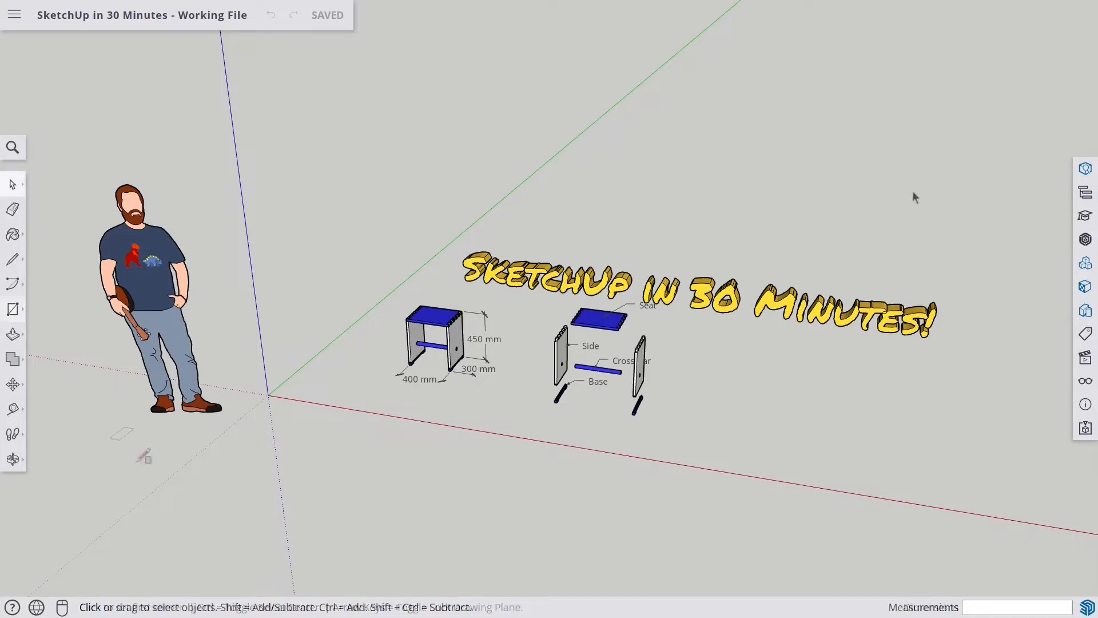
# - Switch the model to a default style with a plain white background
pyautogui.press('space')
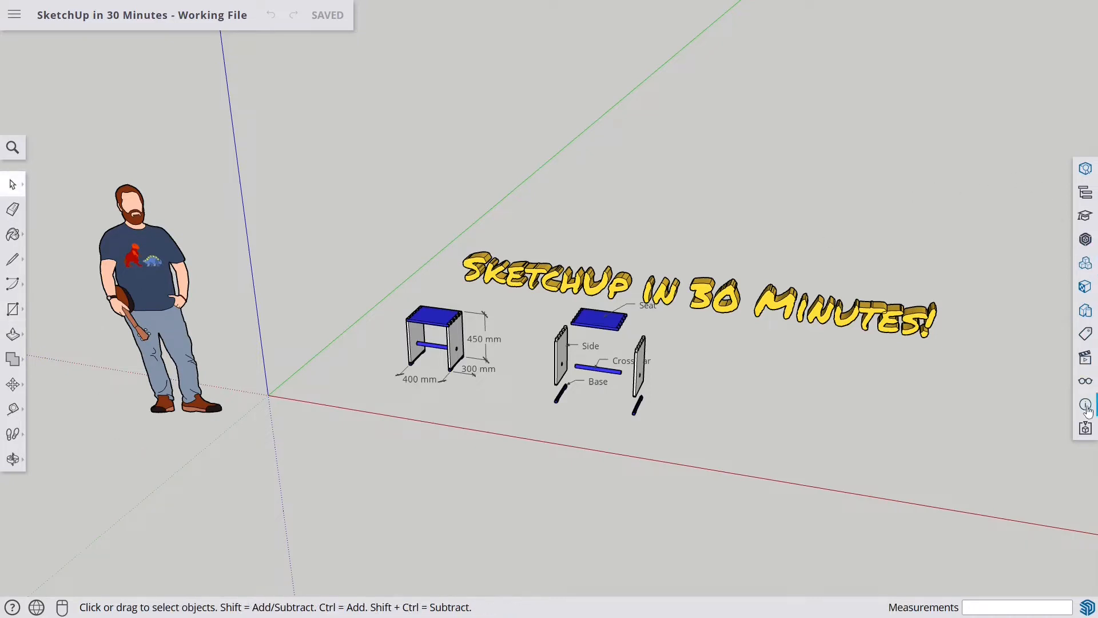
pyautogui.click(1086, 314)
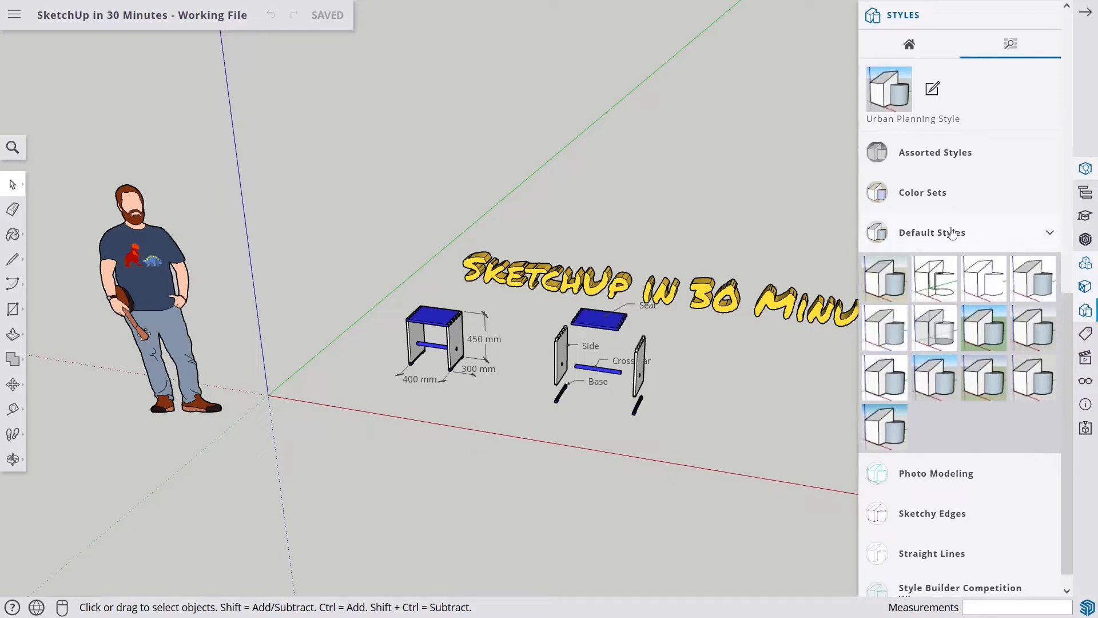
pyautogui.click(884, 334)
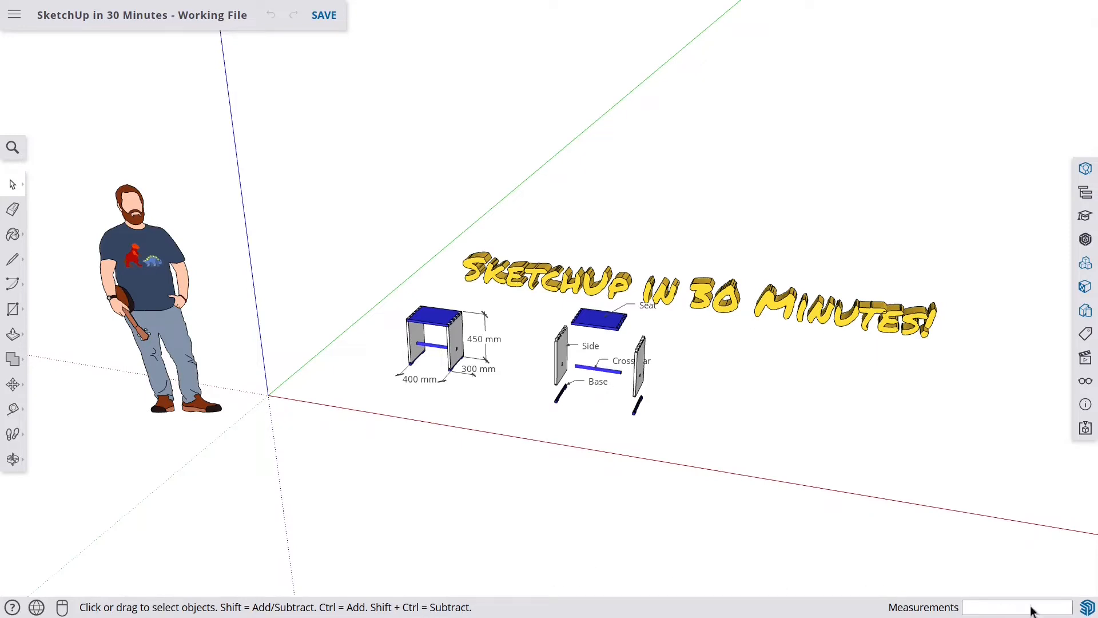
# - Open the input device options and compare mouse and trackpad, leaving mouse selected
pyautogui.press('l')
pyautogui.click(373, 501)
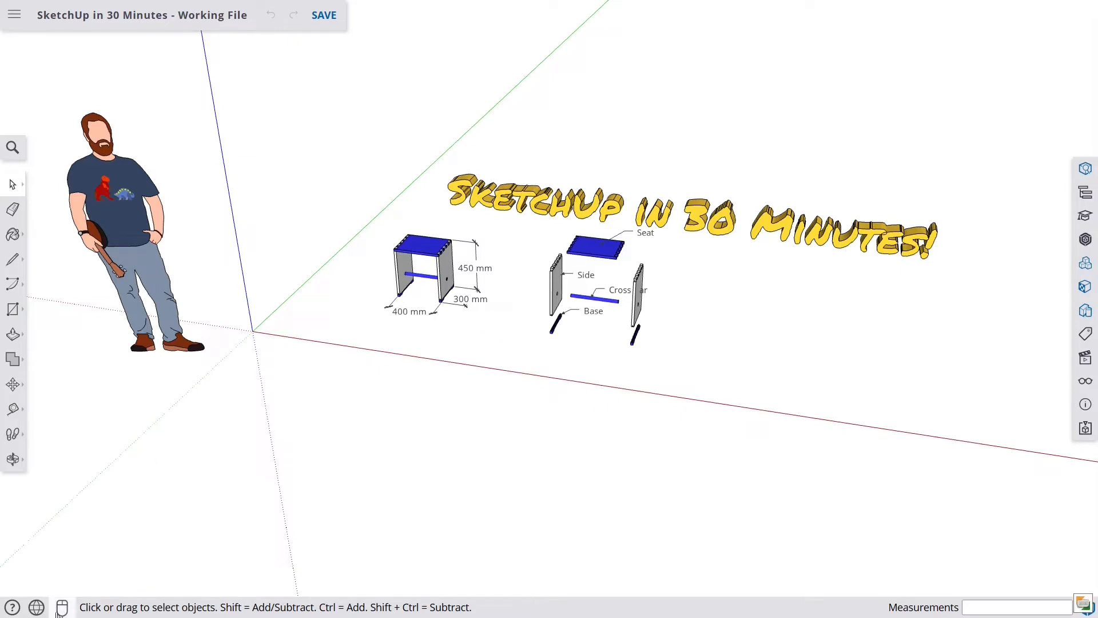
pyautogui.click(60, 610)
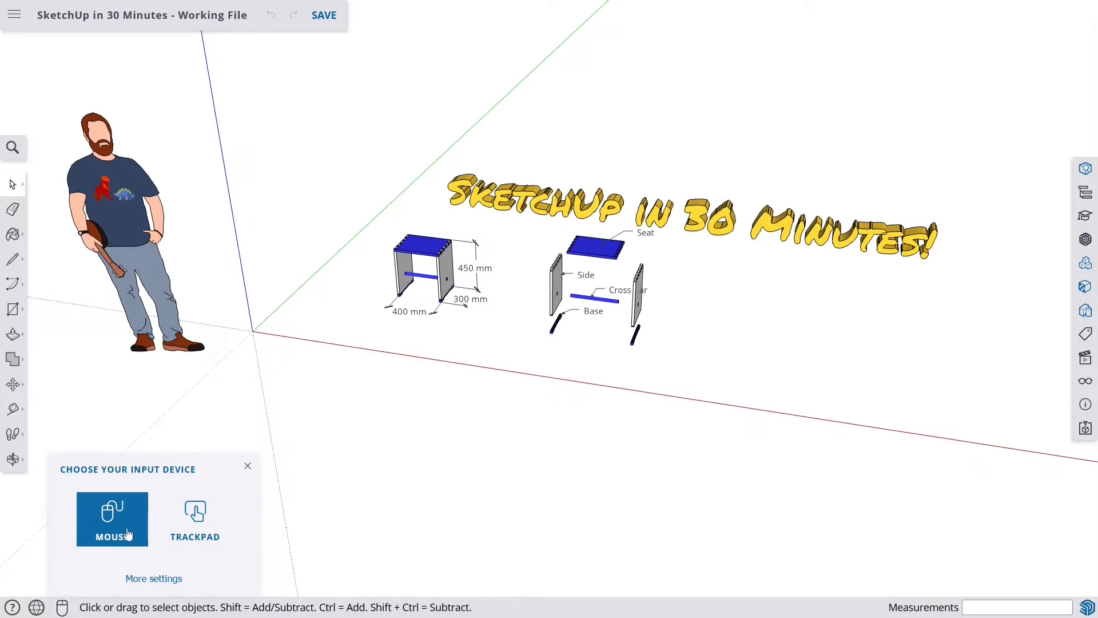
pyautogui.click(194, 522)
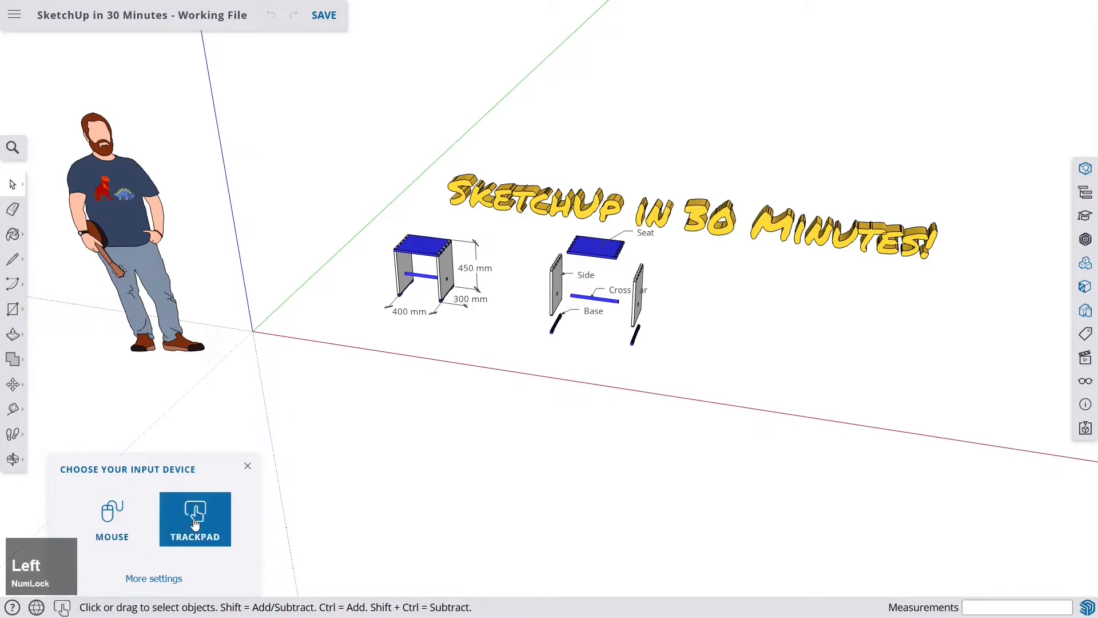
pyautogui.click(120, 520)
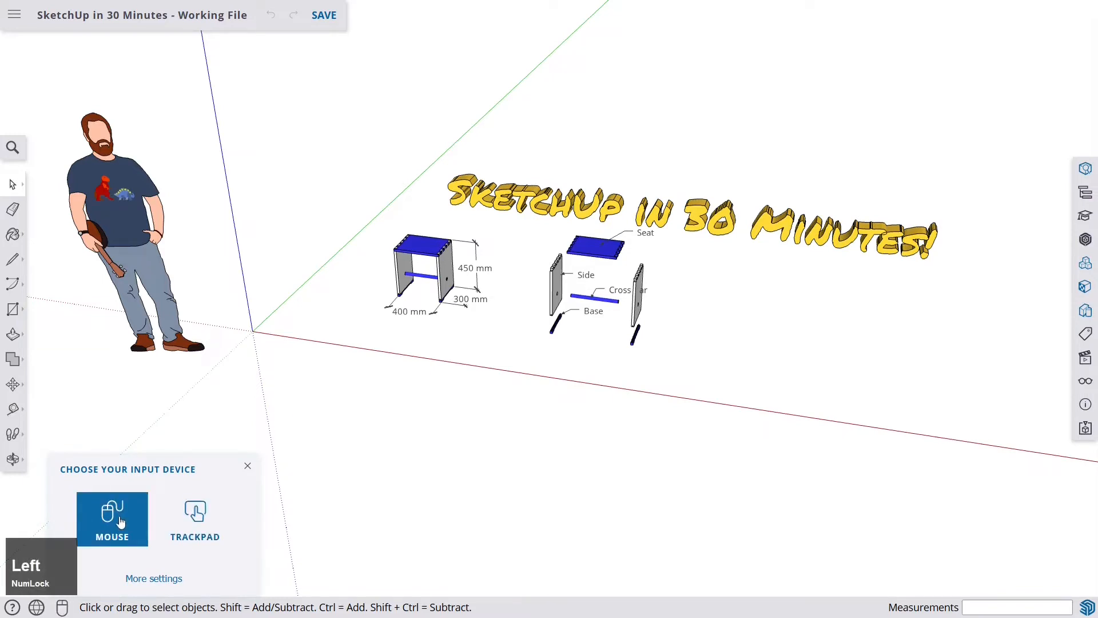
pyautogui.click(247, 466)
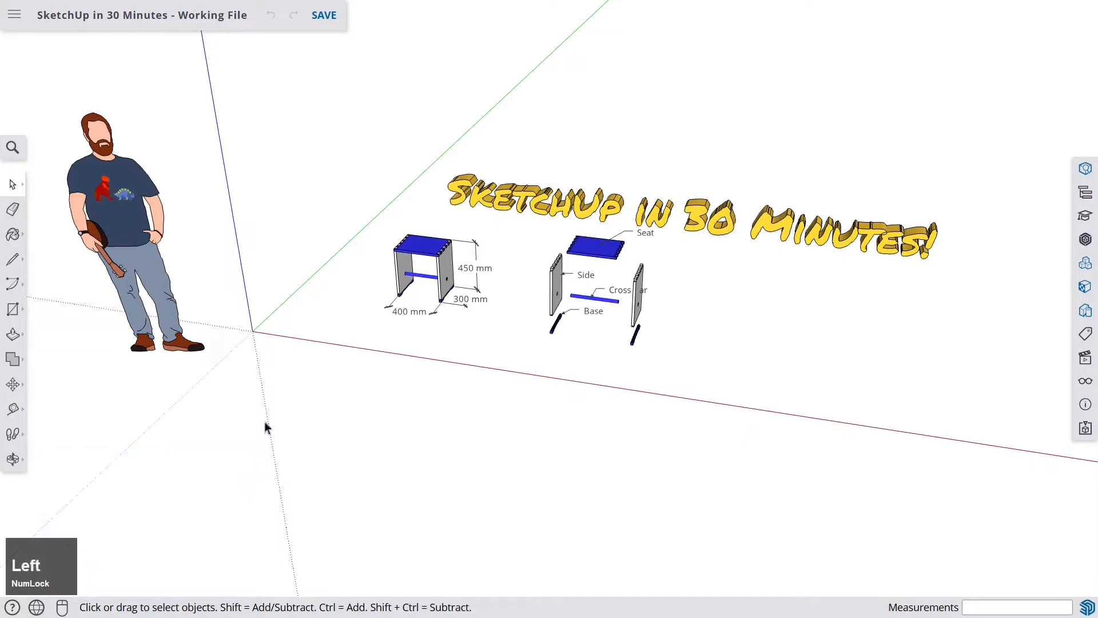
# - Zoom in and out across the model to examine the stool, title text and figure
pyautogui.scroll(-5, 404, 248)
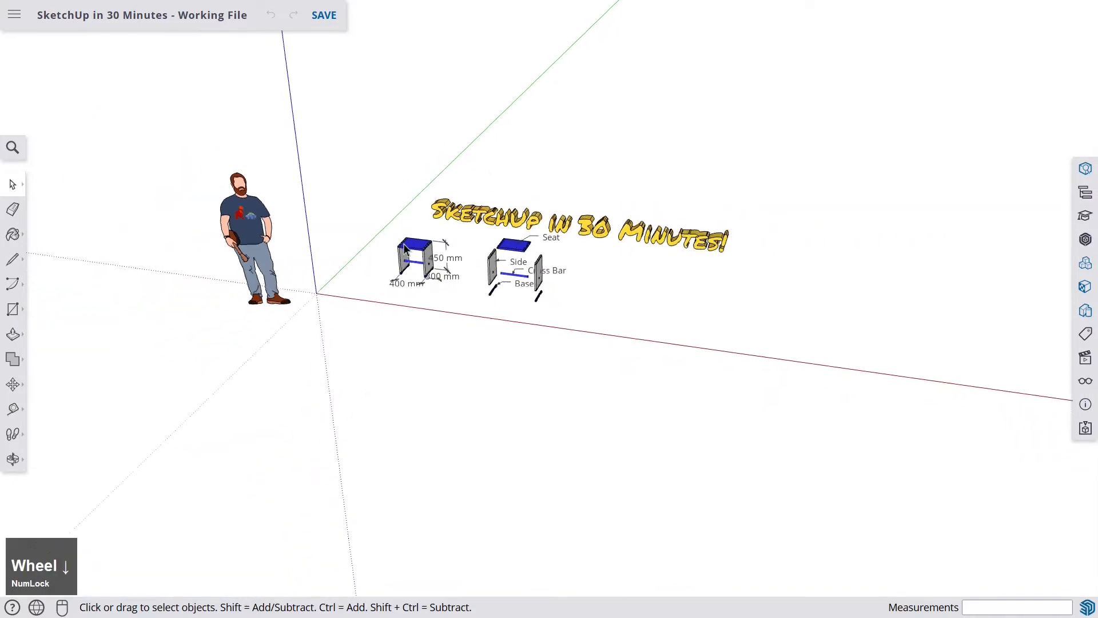
pyautogui.scroll(6, 404, 248)
pyautogui.scroll(6, 405, 248)
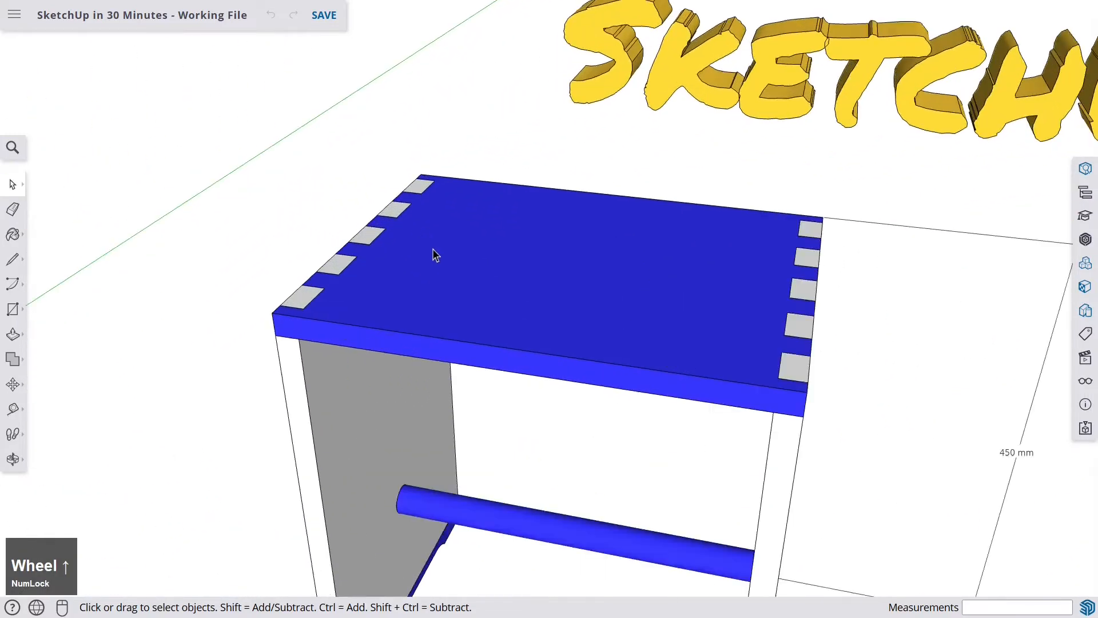
pyautogui.scroll(-10, 425, 259)
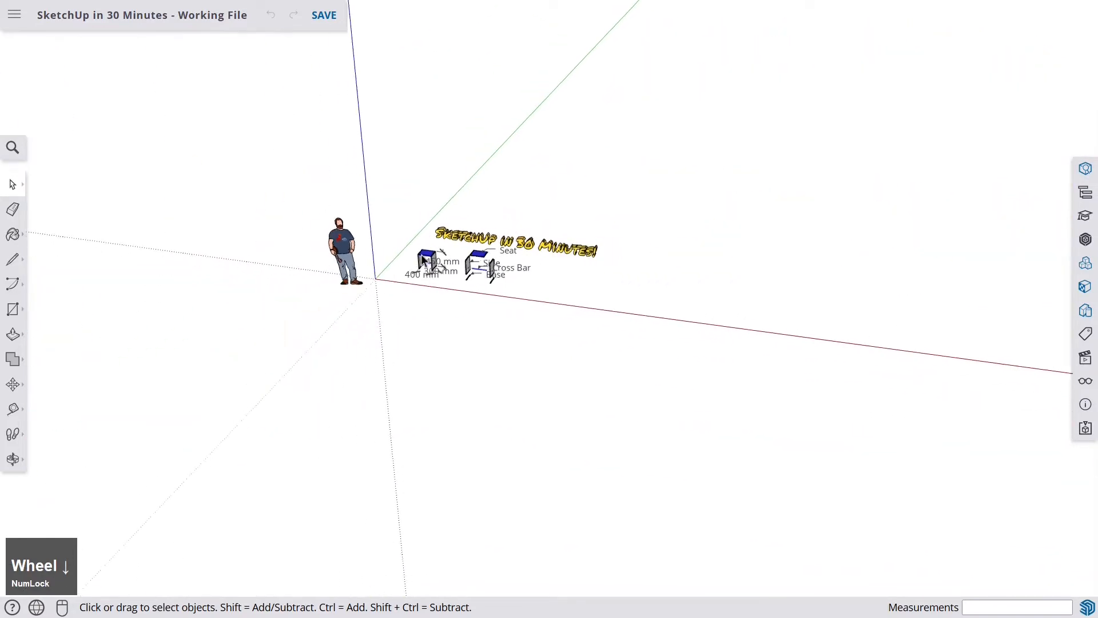
pyautogui.scroll(4, 429, 258)
pyautogui.scroll(-4, 458, 260)
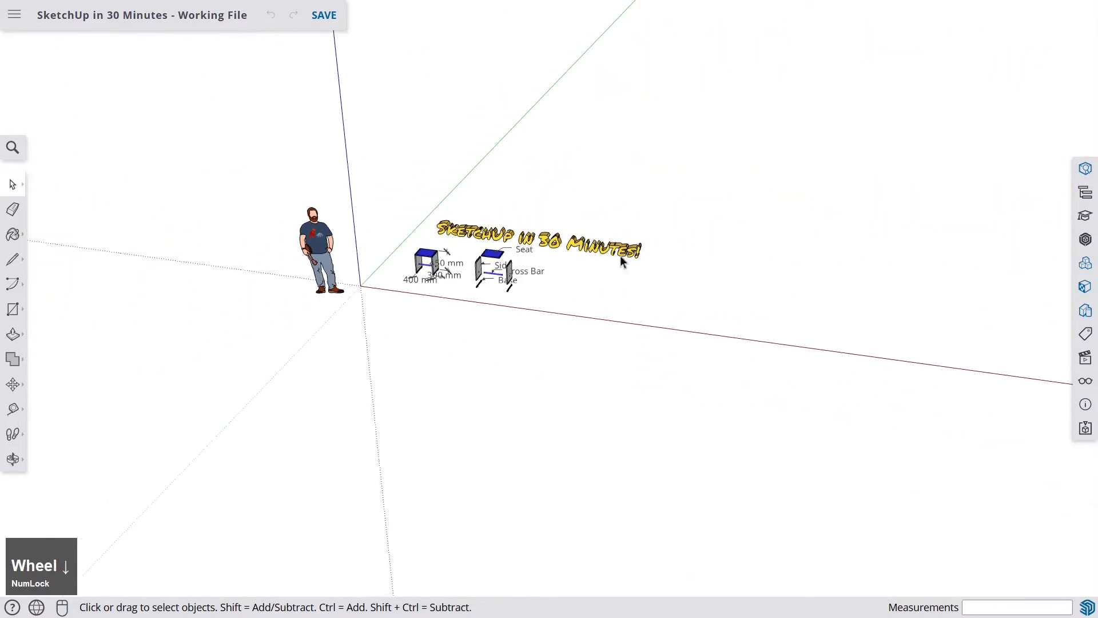
pyautogui.scroll(6, 643, 250)
pyautogui.scroll(-2, 641, 257)
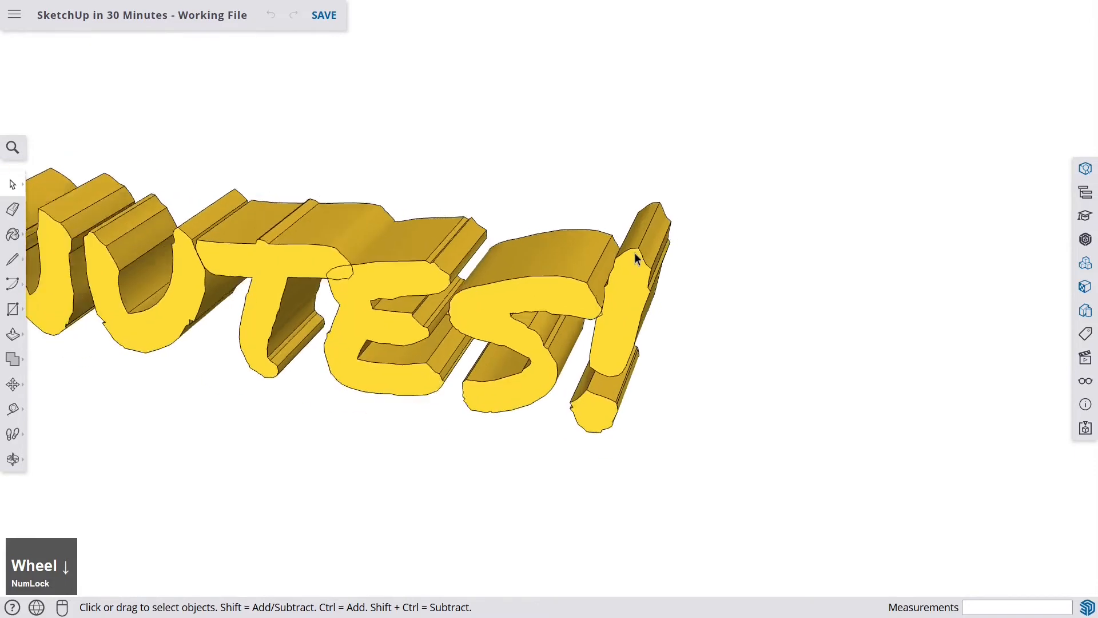
pyautogui.scroll(-5, 640, 258)
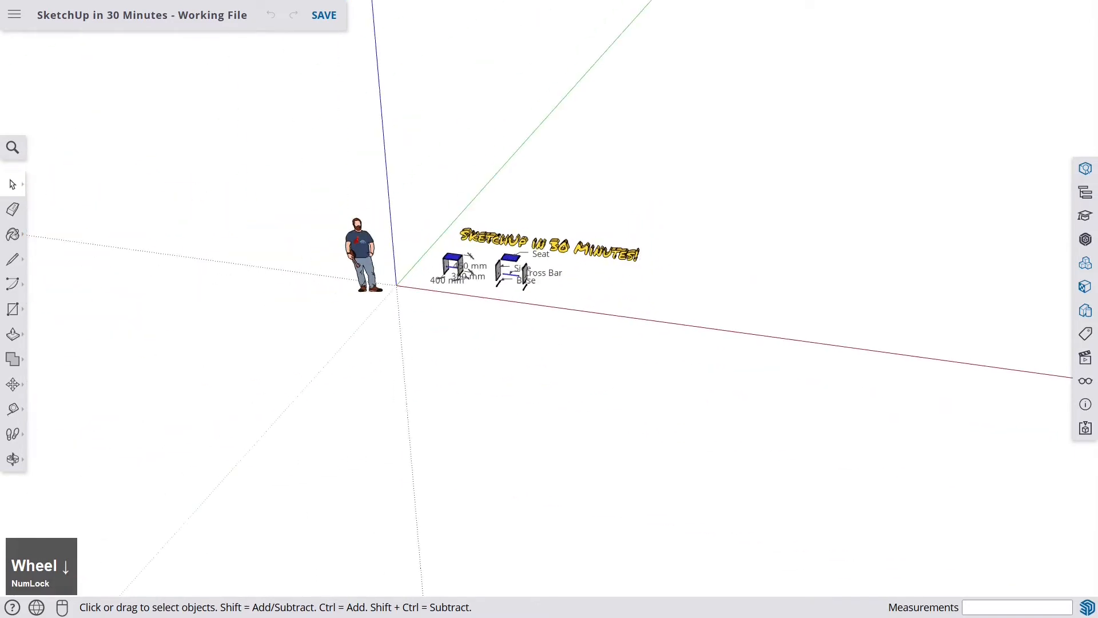
pyautogui.scroll(8, 349, 246)
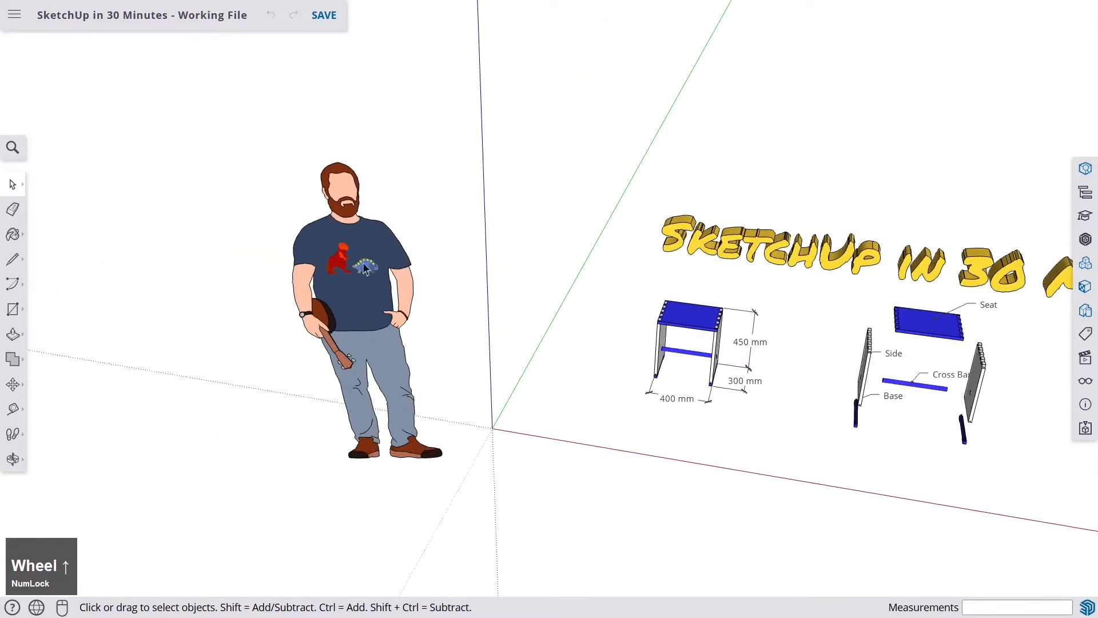
pyautogui.scroll(6, 350, 258)
pyautogui.scroll(-4, 349, 243)
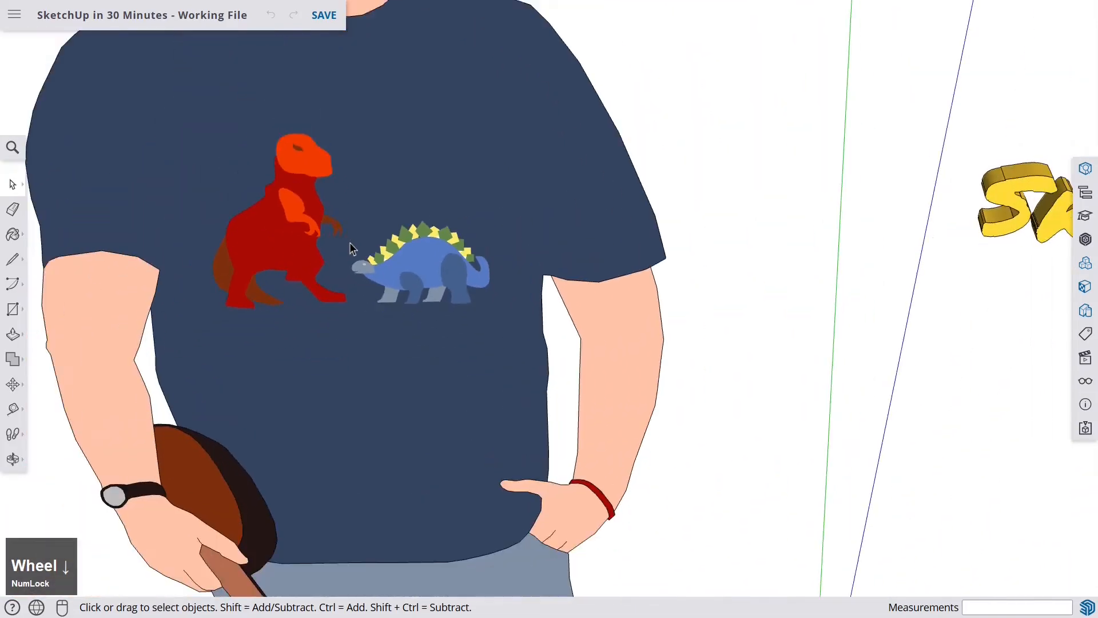
pyautogui.scroll(4, 349, 243)
pyautogui.scroll(3, 268, 158)
pyautogui.scroll(-6, 267, 163)
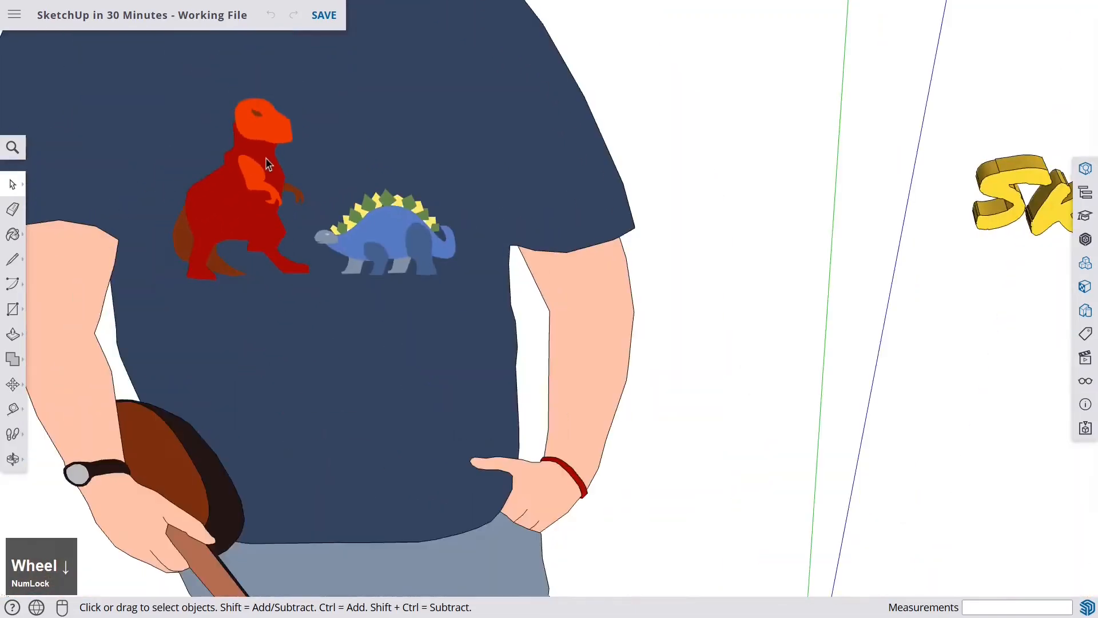
pyautogui.scroll(-6, 266, 158)
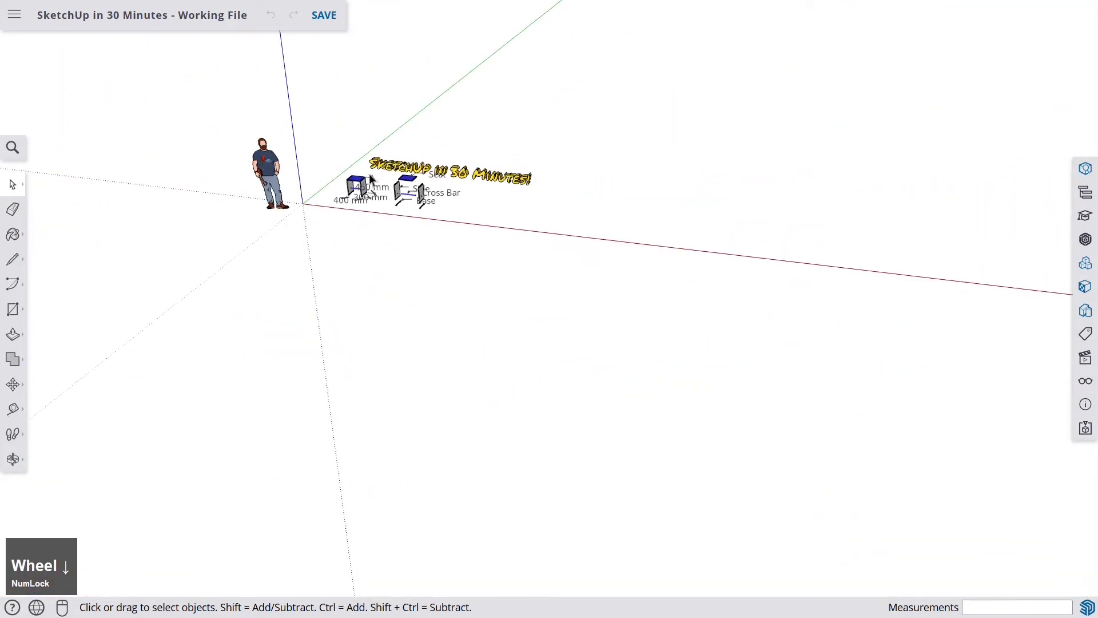
# - Orbit around the model and zoom to explore it from different viewpoints
pyautogui.moveTo(376, 162)
pyautogui.mouseDown(button='middle')
pyautogui.moveTo(470, 181)
pyautogui.moveTo(731, 162)
pyautogui.moveTo(238, 169)
pyautogui.moveTo(234, 150)
pyautogui.mouseUp(button='middle')
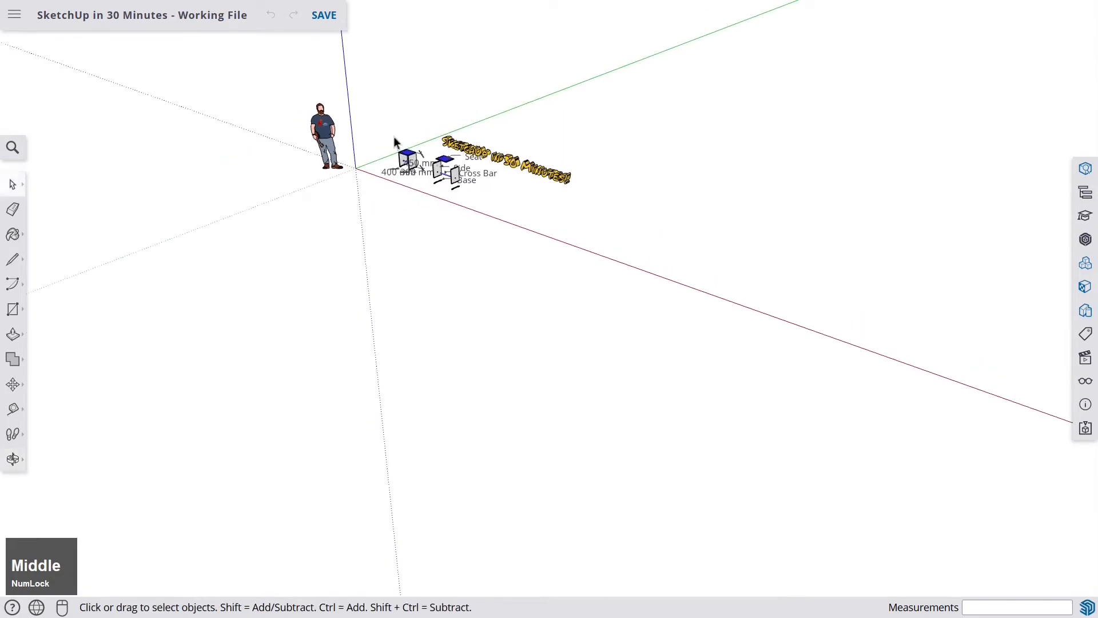
pyautogui.moveTo(504, 146); pyautogui.dragTo(349, 154, button='middle')
pyautogui.moveTo(686, 150)
pyautogui.mouseDown(button='middle')
pyautogui.moveTo(430, 160)
pyautogui.moveTo(419, 206)
pyautogui.moveTo(545, 220)
pyautogui.moveTo(488, 225)
pyautogui.moveTo(488, 191)
pyautogui.moveTo(553, 316)
pyautogui.moveTo(634, 329)
pyautogui.moveTo(548, 224)
pyautogui.moveTo(526, 214)
pyautogui.moveTo(555, 253)
pyautogui.moveTo(721, 314)
pyautogui.moveTo(815, 280)
pyautogui.moveTo(437, 278)
pyautogui.mouseUp(button='middle')
pyautogui.keyDown('shift'); pyautogui.moveTo(772, 282); pyautogui.dragTo(438, 283, button='middle'); pyautogui.keyUp('shift')
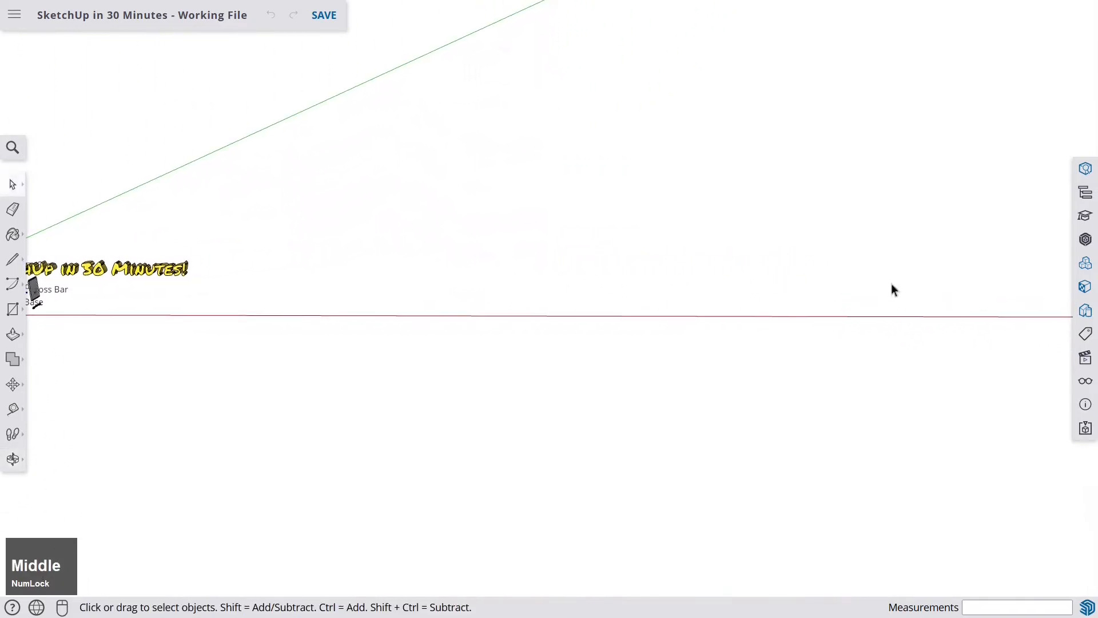
pyautogui.moveTo(892, 289)
pyautogui.keyDown('shift'); pyautogui.mouseDown(button='middle')
pyautogui.moveTo(449, 280)
pyautogui.moveTo(907, 282)
pyautogui.mouseUp(button='middle'); pyautogui.keyUp('shift')
pyautogui.keyDown('shift'); pyautogui.moveTo(463, 283); pyautogui.dragTo(757, 268, button='middle'); pyautogui.keyUp('shift')
pyautogui.moveTo(299, 268)
pyautogui.keyDown('shift'); pyautogui.mouseDown(button='middle')
pyautogui.moveTo(463, 269)
pyautogui.moveTo(381, 301)
pyautogui.moveTo(383, 283)
pyautogui.moveTo(428, 286)
pyautogui.mouseUp(button='middle'); pyautogui.keyUp('shift')
pyautogui.scroll(-1, 467, 276)
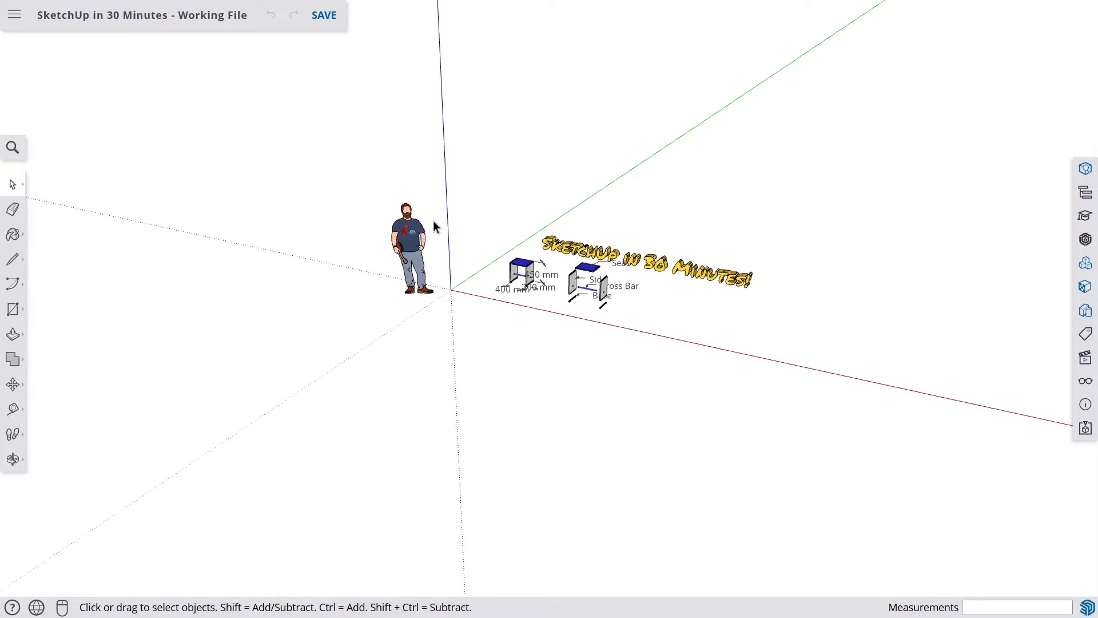
pyautogui.scroll(5, 434, 223)
pyautogui.scroll(2, 631, 242)
pyautogui.scroll(-6, 630, 242)
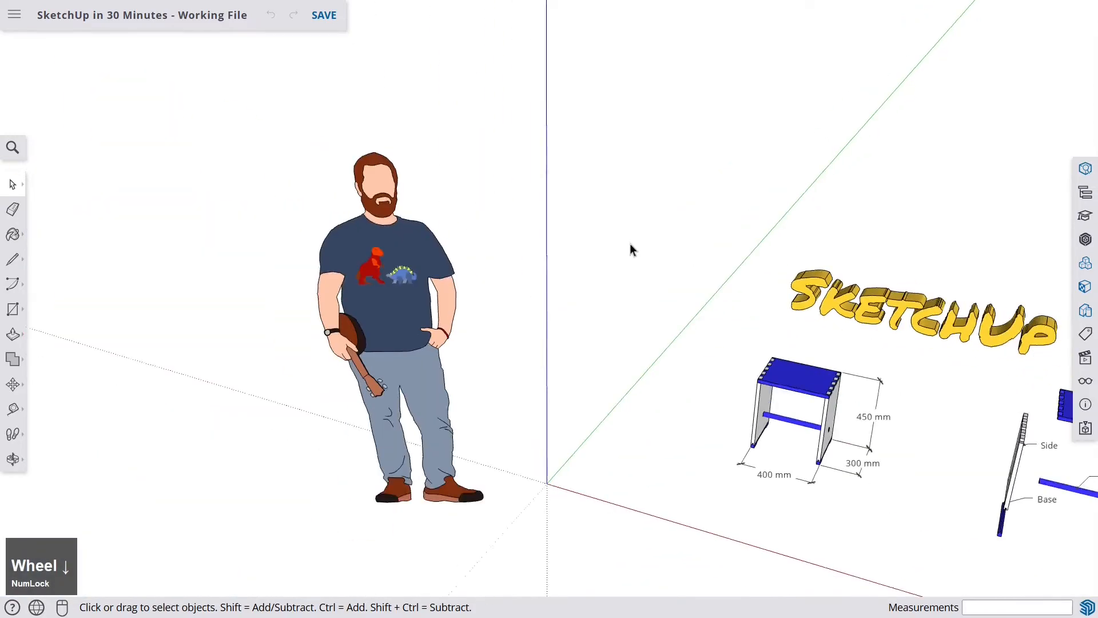
pyautogui.scroll(2, 736, 243)
pyautogui.scroll(2, 736, 244)
# - Pan and orbit around the stool parts to inspect them from several angles
pyautogui.moveTo(736, 244); pyautogui.dragTo(310, 286, button='middle')
pyautogui.keyDown('shift'); pyautogui.moveTo(675, 230); pyautogui.dragTo(824, 230, button='middle'); pyautogui.keyUp('shift')
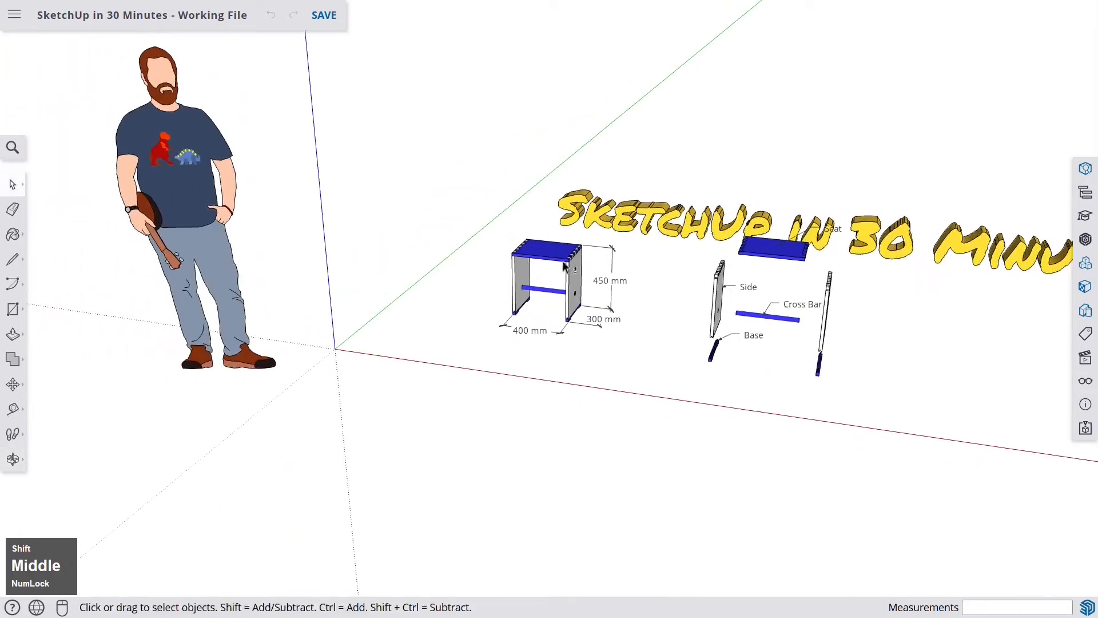
pyautogui.keyDown('shift'); pyautogui.moveTo(564, 265); pyautogui.dragTo(637, 259, button='middle'); pyautogui.keyUp('shift')
pyautogui.scroll(-5, 637, 260)
pyautogui.moveTo(401, 252)
pyautogui.mouseDown(button='middle')
pyautogui.moveTo(357, 286)
pyautogui.moveTo(338, 285)
pyautogui.moveTo(509, 288)
pyautogui.mouseUp(button='middle')
pyautogui.scroll(3, 645, 315)
pyautogui.scroll(-5, 645, 315)
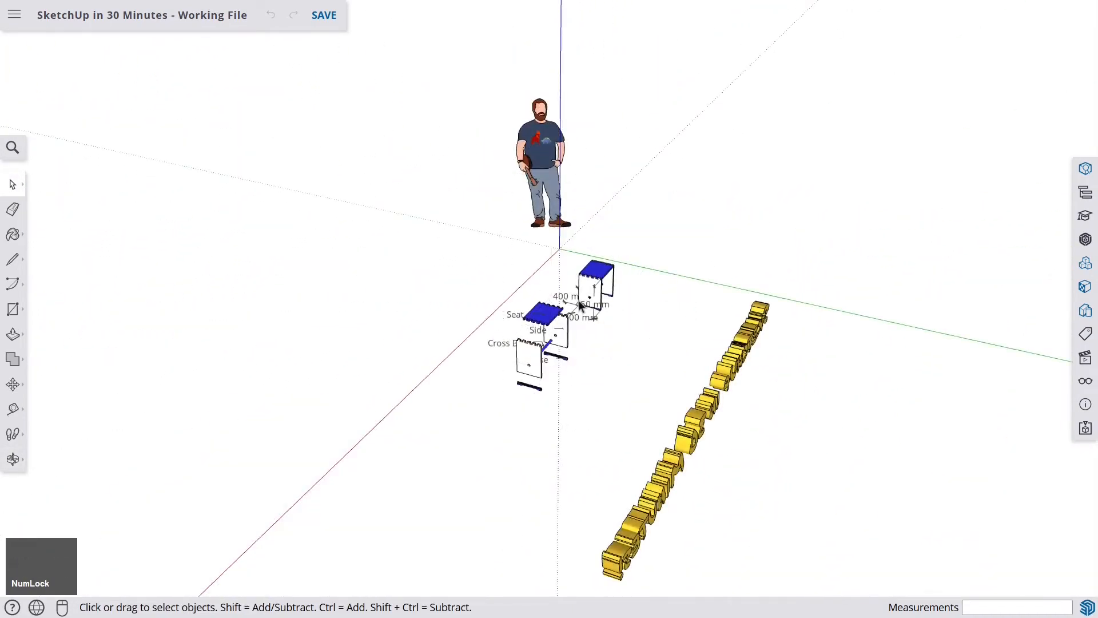
pyautogui.moveTo(645, 315); pyautogui.dragTo(515, 304, button='middle')
pyautogui.scroll(5, 576, 280)
pyautogui.moveTo(577, 280)
pyautogui.mouseDown(button='middle')
pyautogui.moveTo(630, 290)
pyautogui.moveTo(493, 289)
pyautogui.moveTo(451, 336)
pyautogui.moveTo(489, 295)
pyautogui.moveTo(434, 275)
pyautogui.moveTo(700, 303)
pyautogui.moveTo(711, 270)
pyautogui.moveTo(681, 251)
pyautogui.mouseUp(button='middle')
pyautogui.scroll(3, 698, 302)
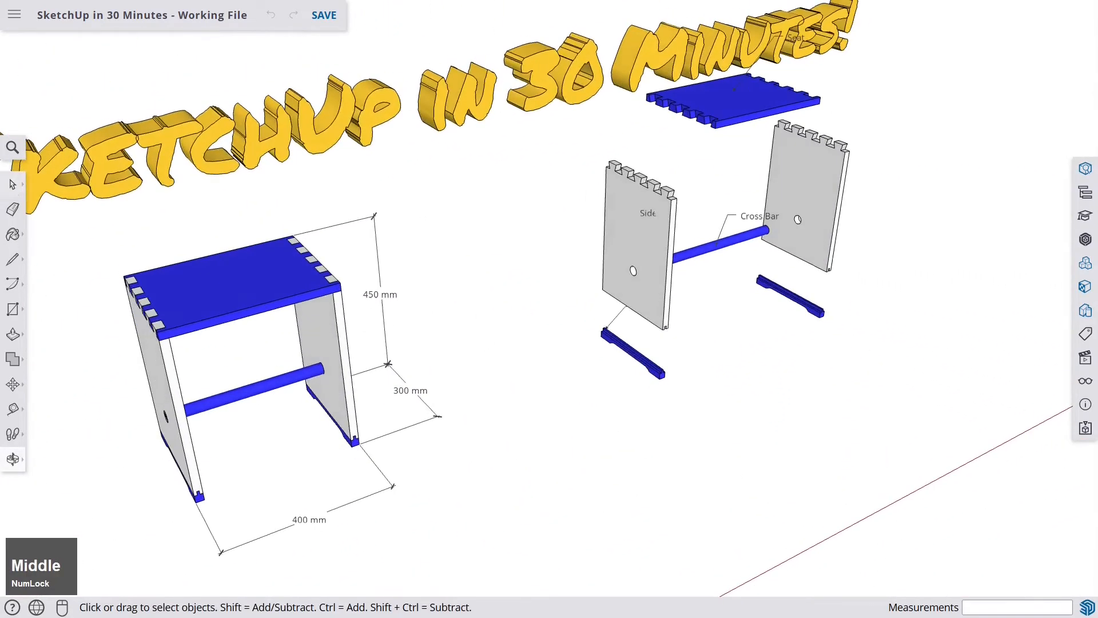
pyautogui.scroll(3, 653, 184)
pyautogui.moveTo(652, 184)
pyautogui.mouseDown(button='middle')
pyautogui.moveTo(569, 261)
pyautogui.moveTo(523, 271)
pyautogui.moveTo(670, 314)
pyautogui.moveTo(534, 328)
pyautogui.moveTo(719, 252)
pyautogui.moveTo(728, 212)
pyautogui.moveTo(461, 228)
pyautogui.moveTo(664, 215)
pyautogui.mouseUp(button='middle')
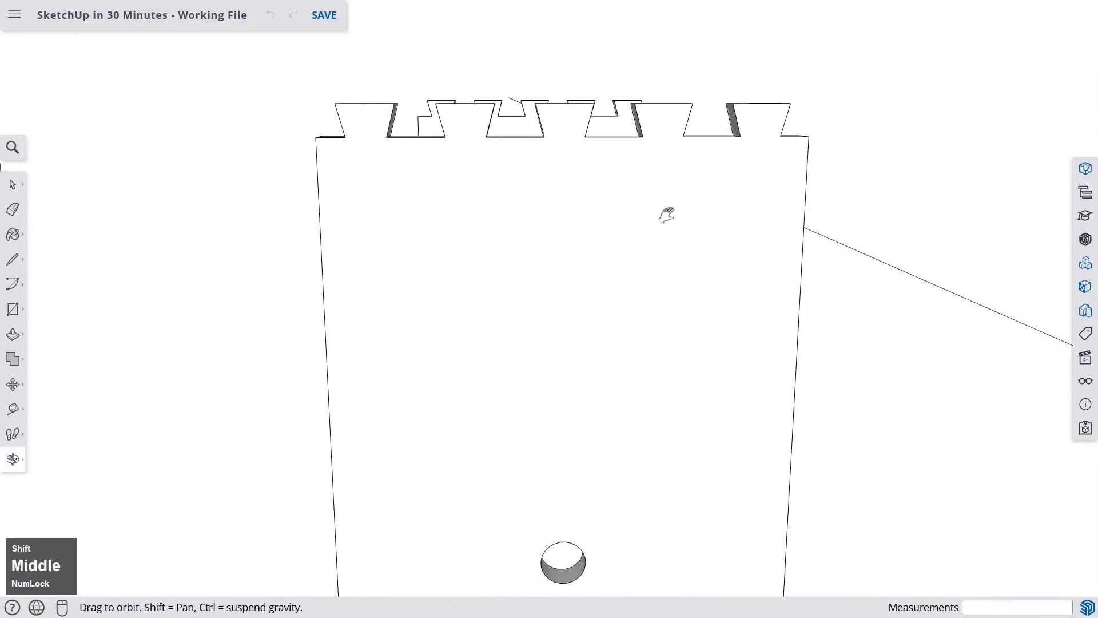
pyautogui.moveTo(500, 242)
pyautogui.keyDown('shift'); pyautogui.mouseDown(button='middle')
pyautogui.moveTo(595, 255)
pyautogui.moveTo(559, 246)
pyautogui.moveTo(569, 240)
pyautogui.moveTo(61, 326)
pyautogui.moveTo(282, 248)
pyautogui.moveTo(118, 265)
pyautogui.moveTo(238, 177)
pyautogui.moveTo(355, 189)
pyautogui.mouseUp(button='middle'); pyautogui.keyUp('shift')
pyautogui.scroll(-2, 238, 177)
pyautogui.scroll(-5, 238, 177)
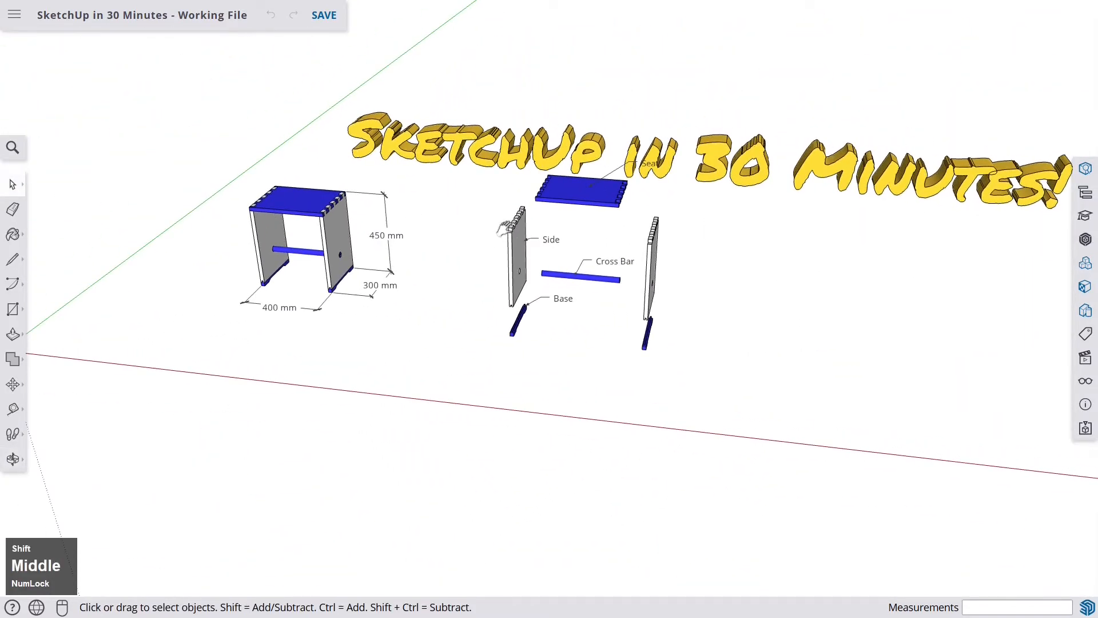
pyautogui.moveTo(505, 228)
pyautogui.mouseDown(button='middle')
pyautogui.moveTo(448, 353)
pyautogui.moveTo(435, 301)
pyautogui.moveTo(372, 300)
pyautogui.moveTo(381, 302)
pyautogui.mouseUp(button='middle')
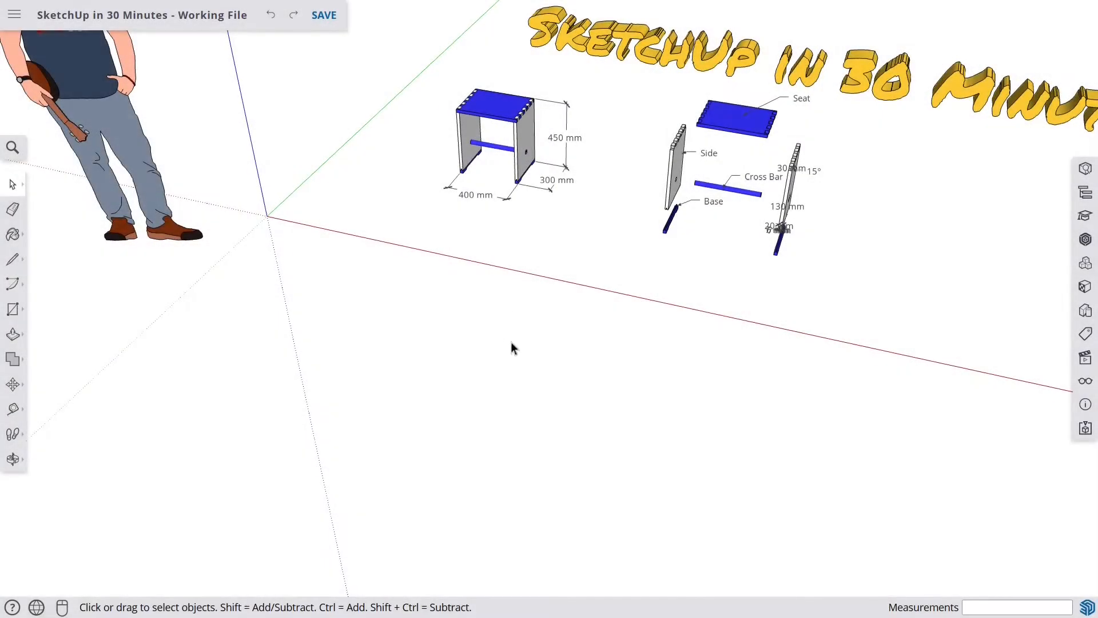
# - Zoom in closely on the assembled stool to examine its joints and dimensions
pyautogui.moveTo(510, 347); pyautogui.dragTo(501, 399, button='middle')
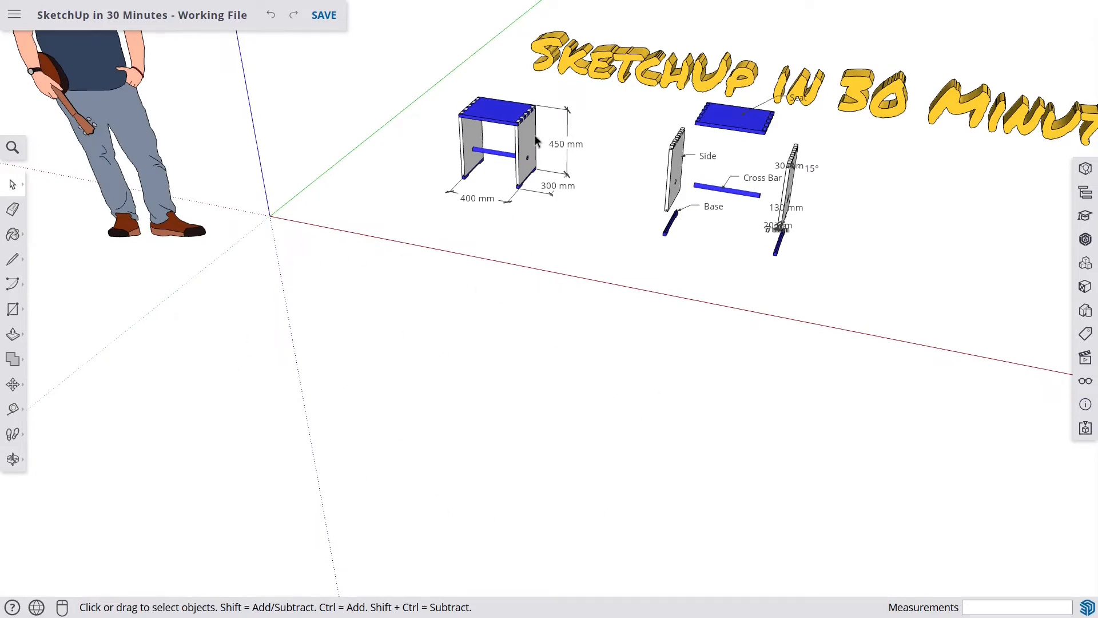
pyautogui.scroll(8, 518, 140)
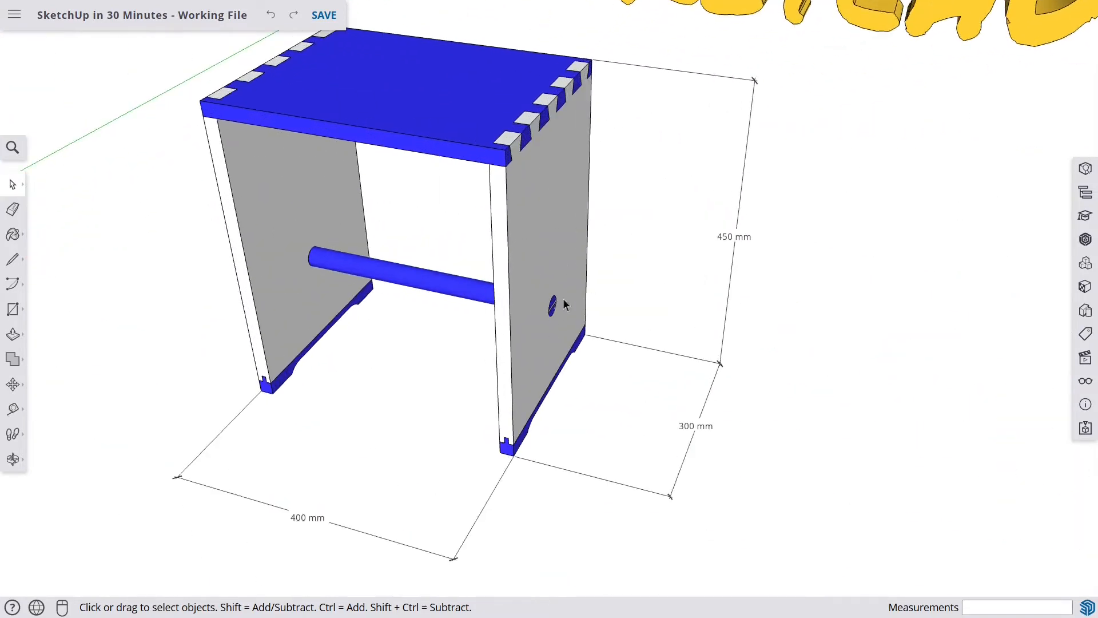
pyautogui.scroll(1, 558, 153)
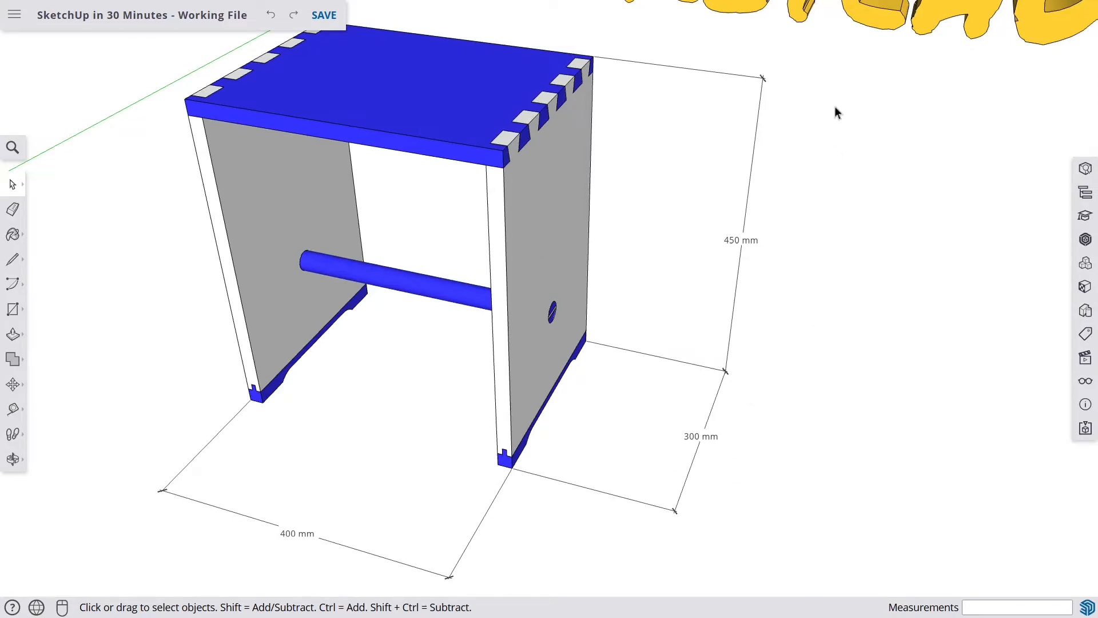
pyautogui.scroll(-6, 769, 74)
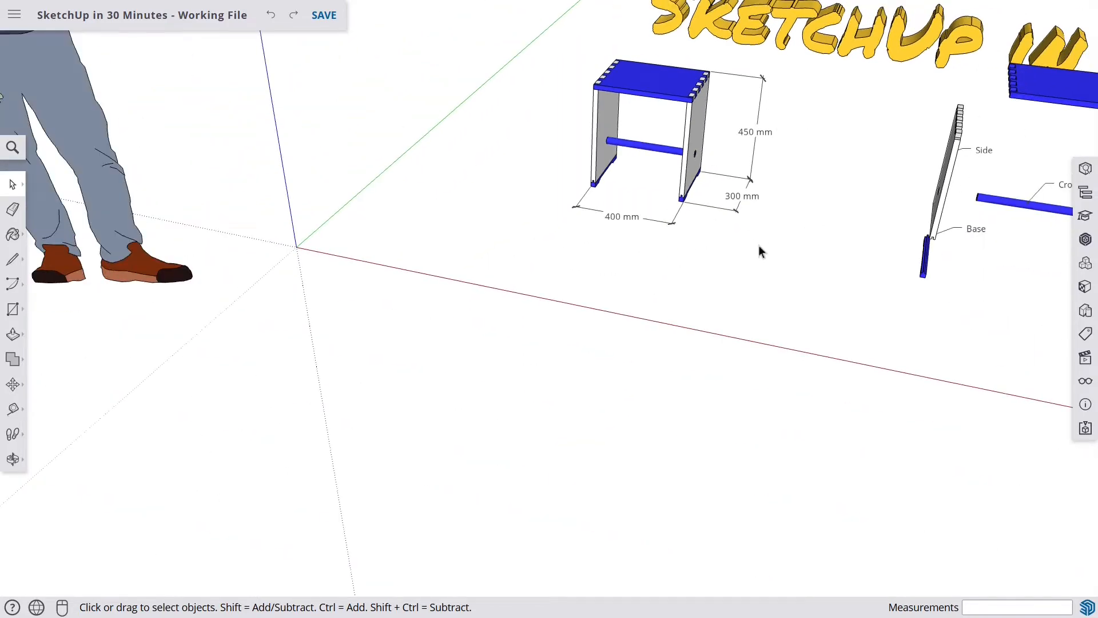
# - Draw a rectangle 20 mm by 300 mm on the ground plane in front of the stool
pyautogui.click(13, 310)
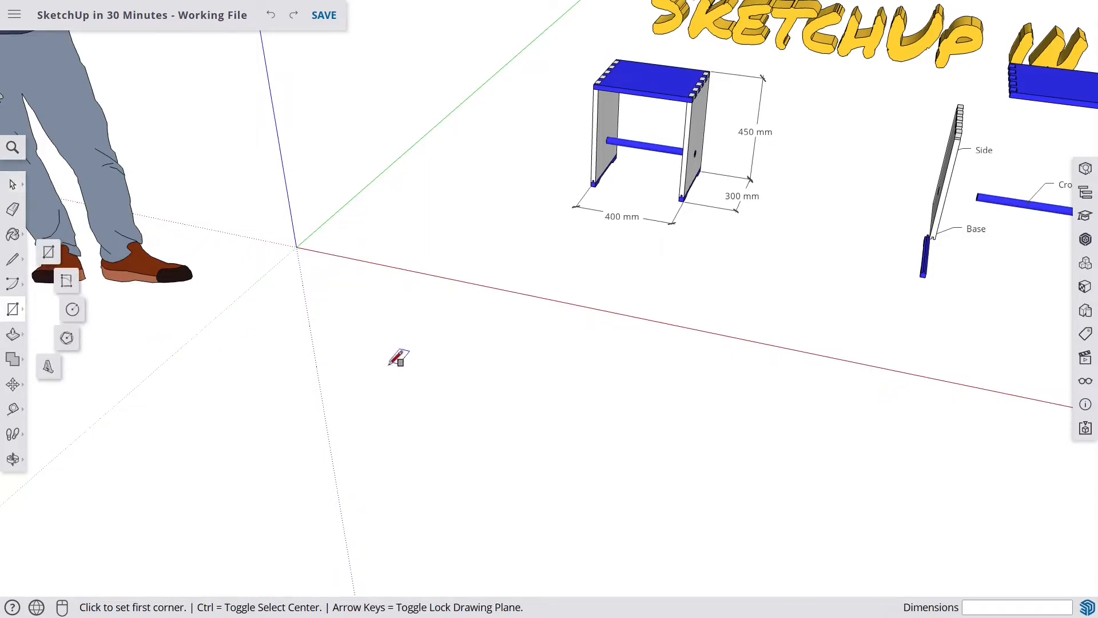
pyautogui.click(467, 342)
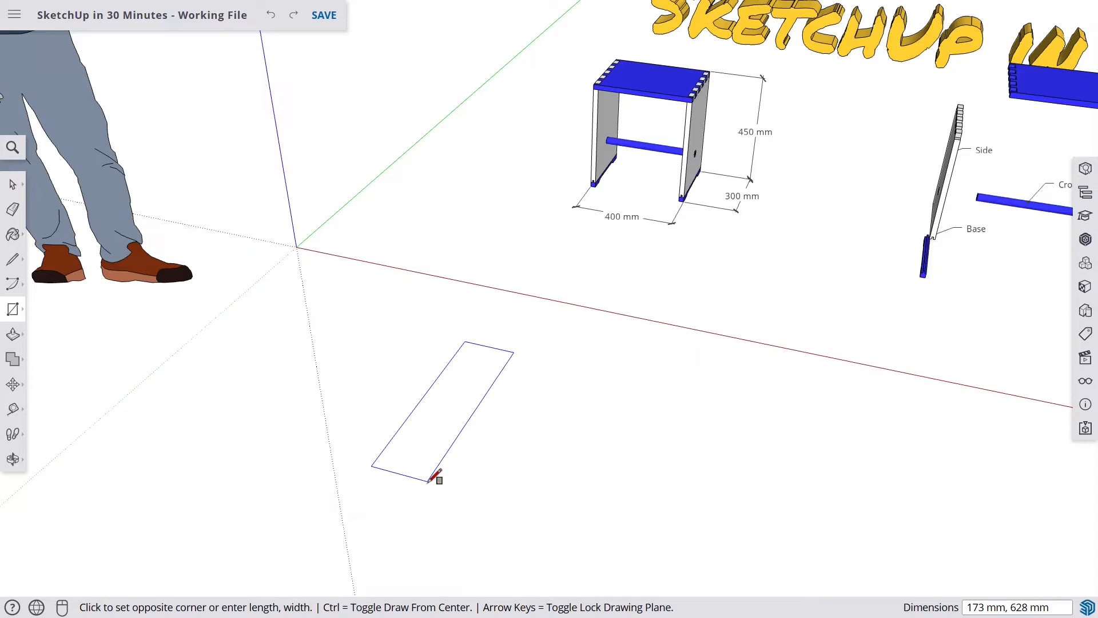
pyautogui.write('20,300')
pyautogui.press('Return')
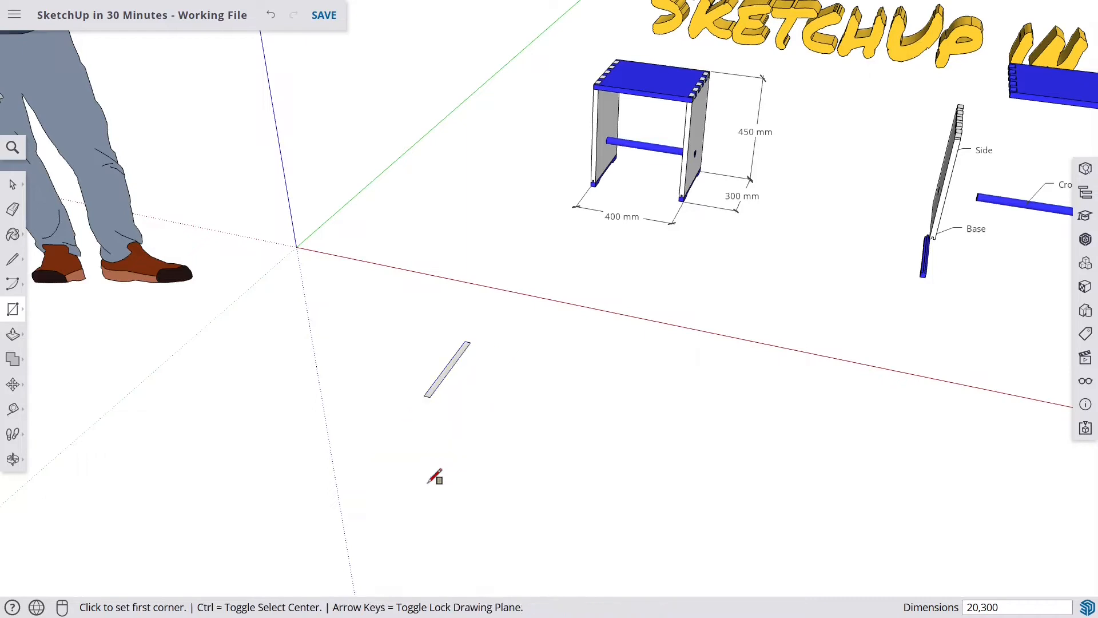
# - Push/pull the thin rectangle up 450 mm into a standing board and save the file
pyautogui.scroll(5, 444, 353)
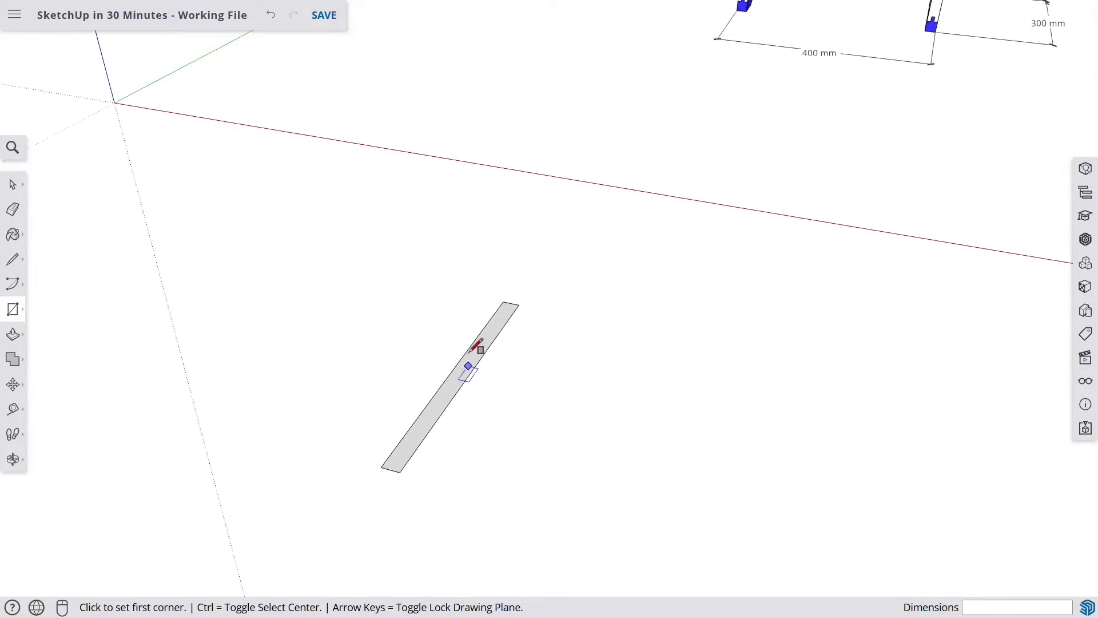
pyautogui.scroll(-8, 474, 344)
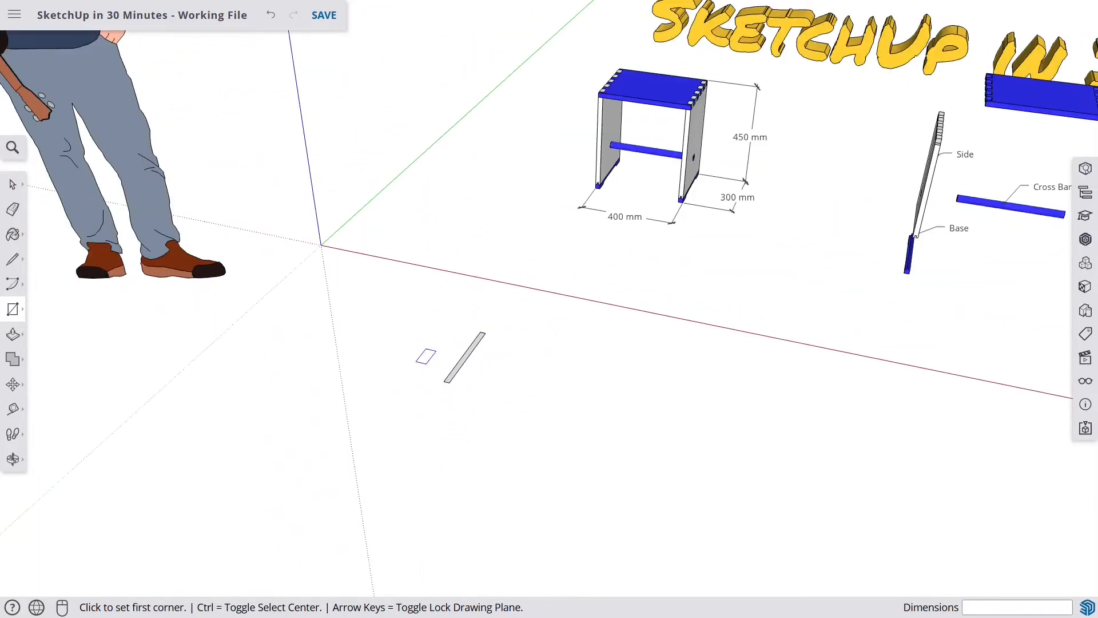
pyautogui.click(15, 342)
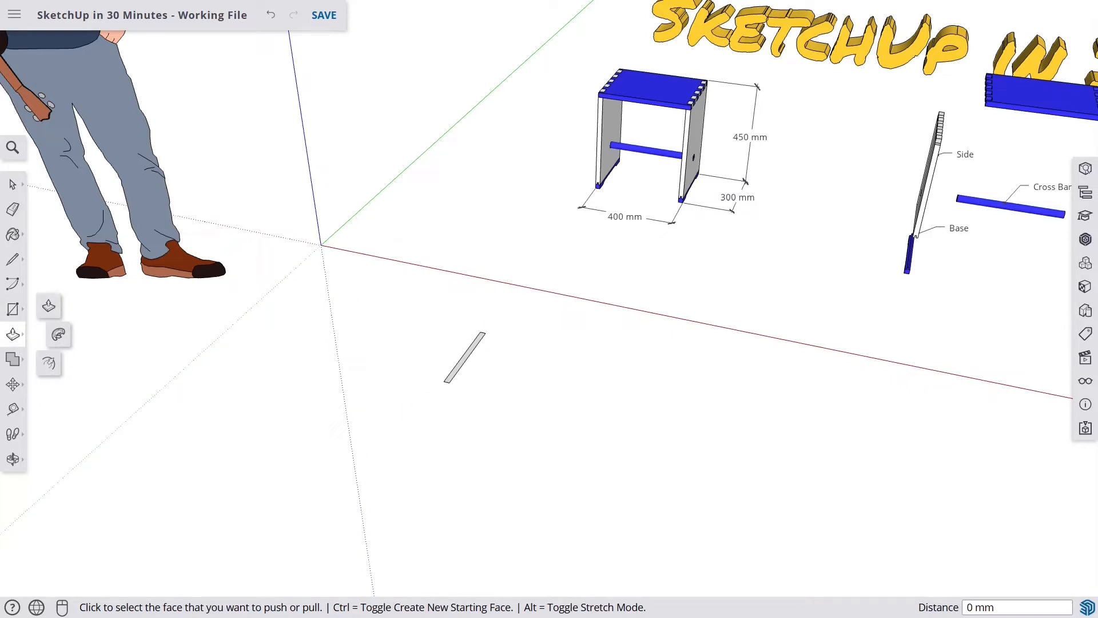
pyautogui.scroll(6, 463, 373)
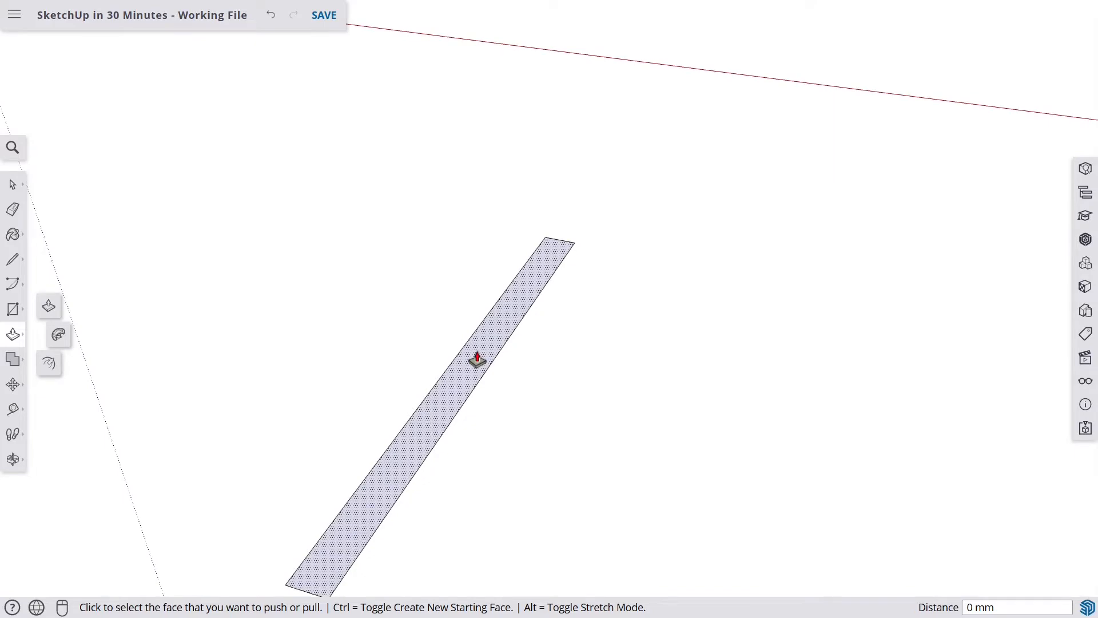
pyautogui.click(478, 360)
pyautogui.scroll(-10, 478, 361)
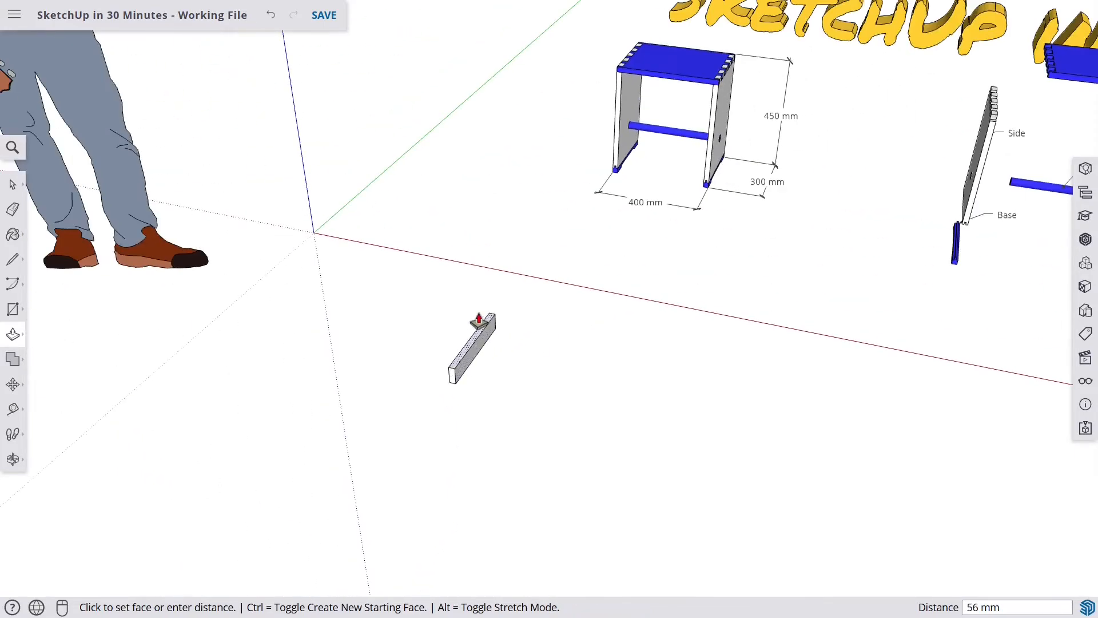
pyautogui.scroll(-3, 484, 256)
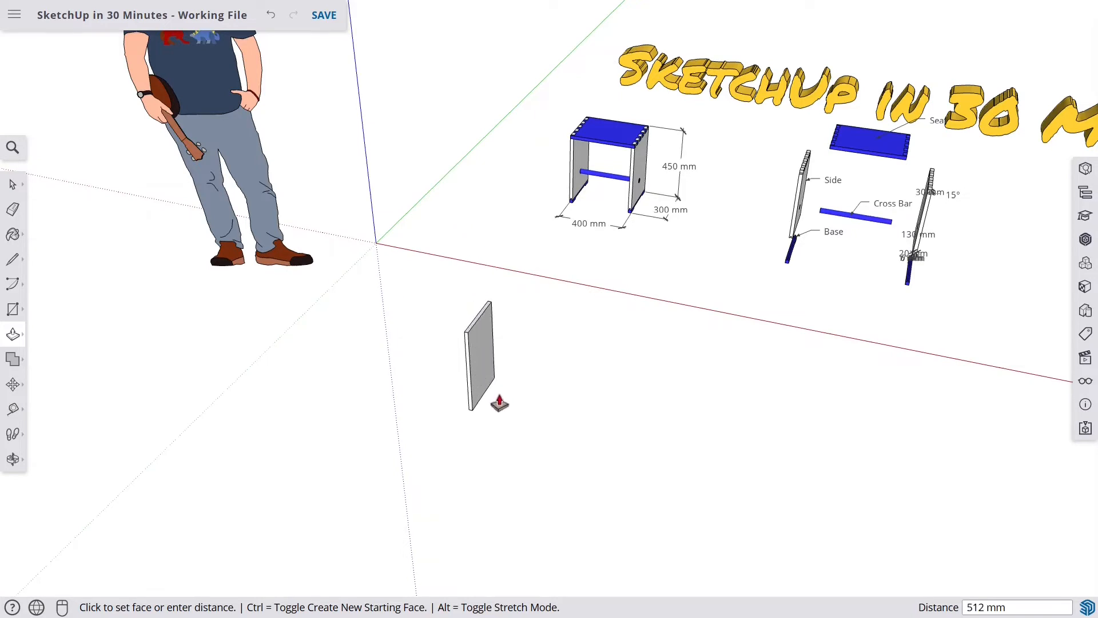
pyautogui.scroll(2, 495, 245)
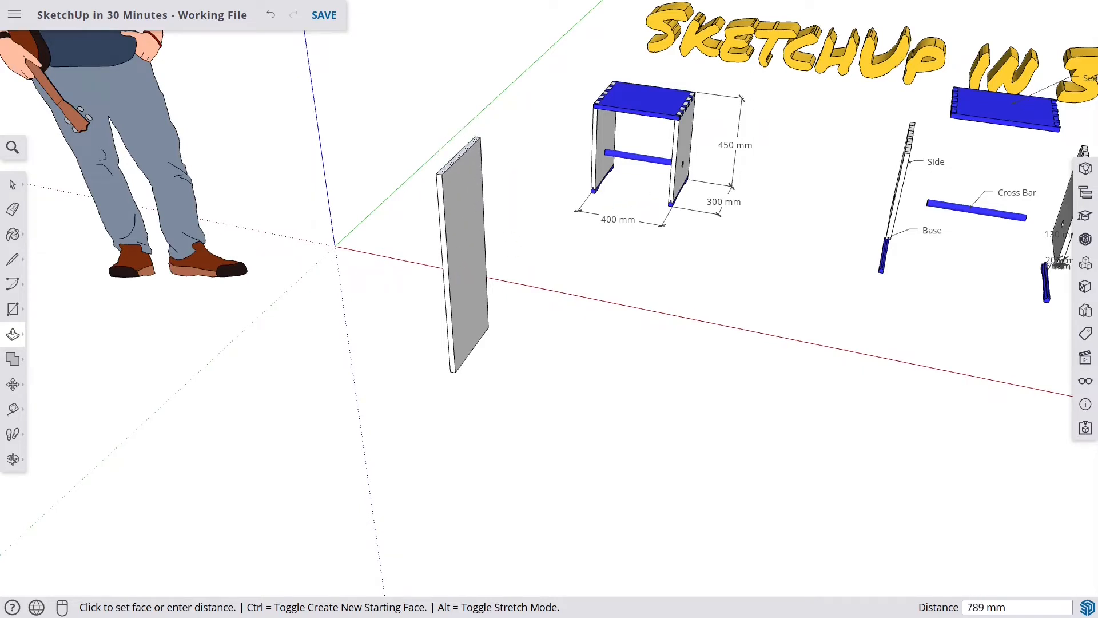
pyautogui.write('45')
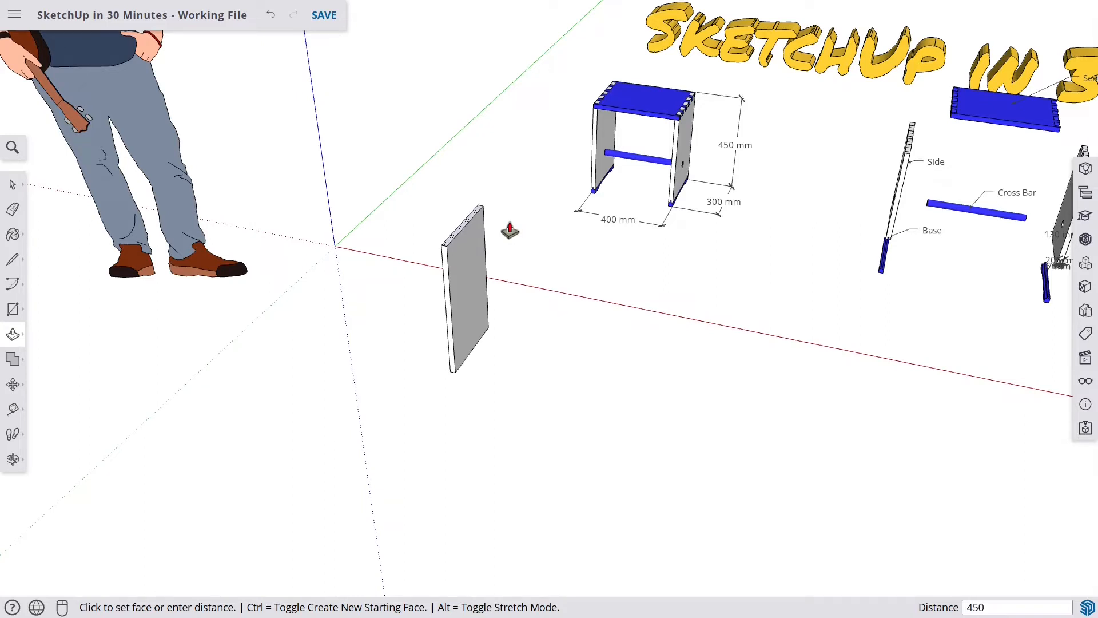
pyautogui.write('0')
pyautogui.press('Return')
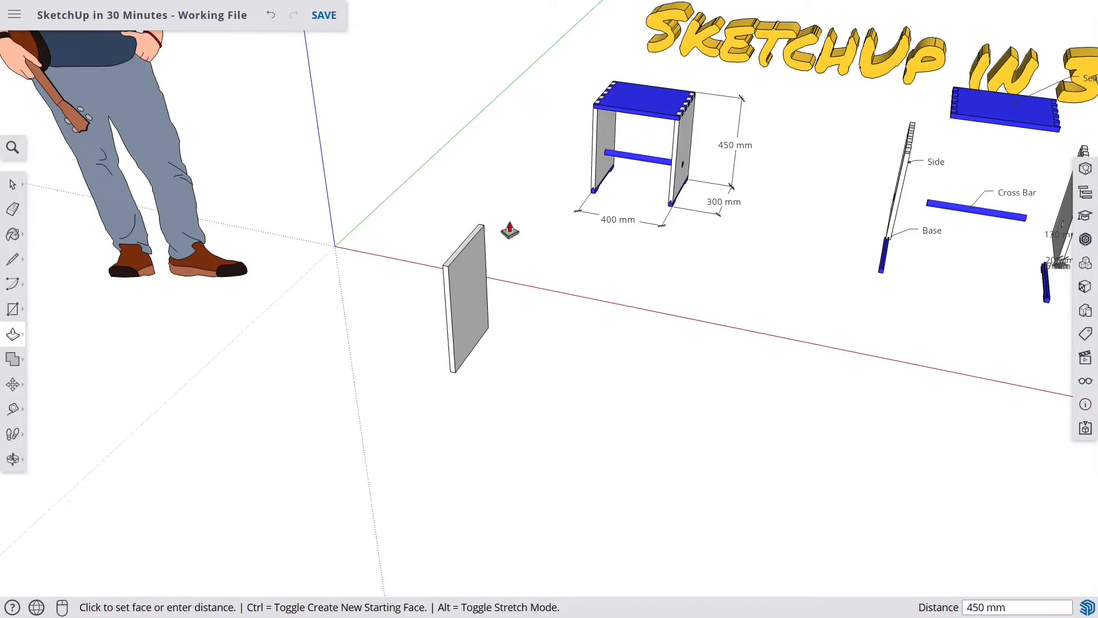
pyautogui.hotkey('ctrl', 's')
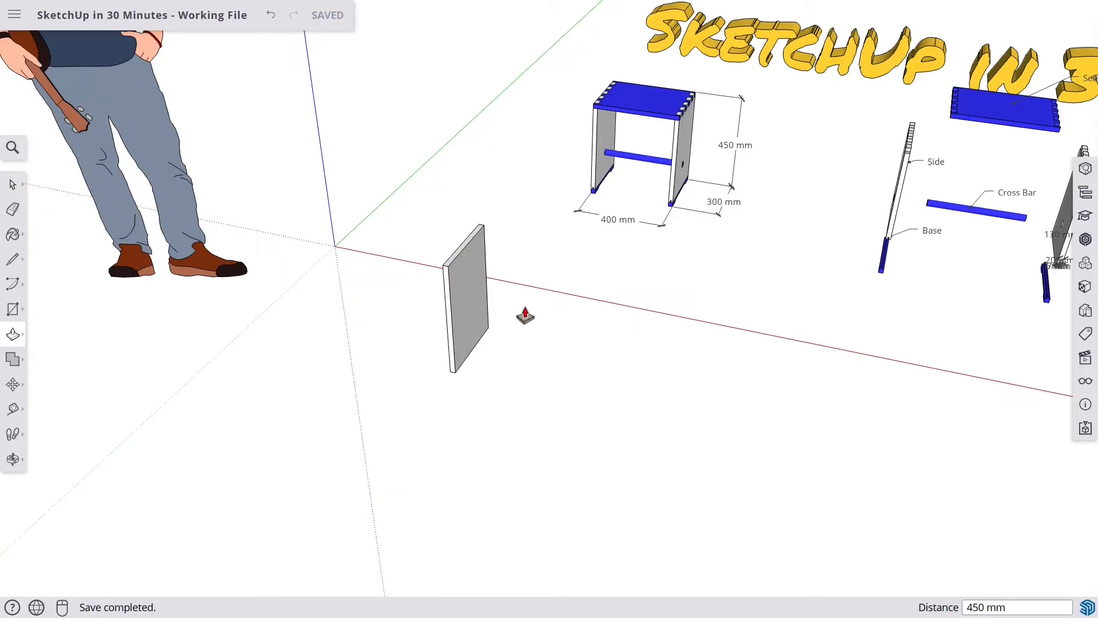
# - Make the new board a component named Side
pyautogui.press('space')
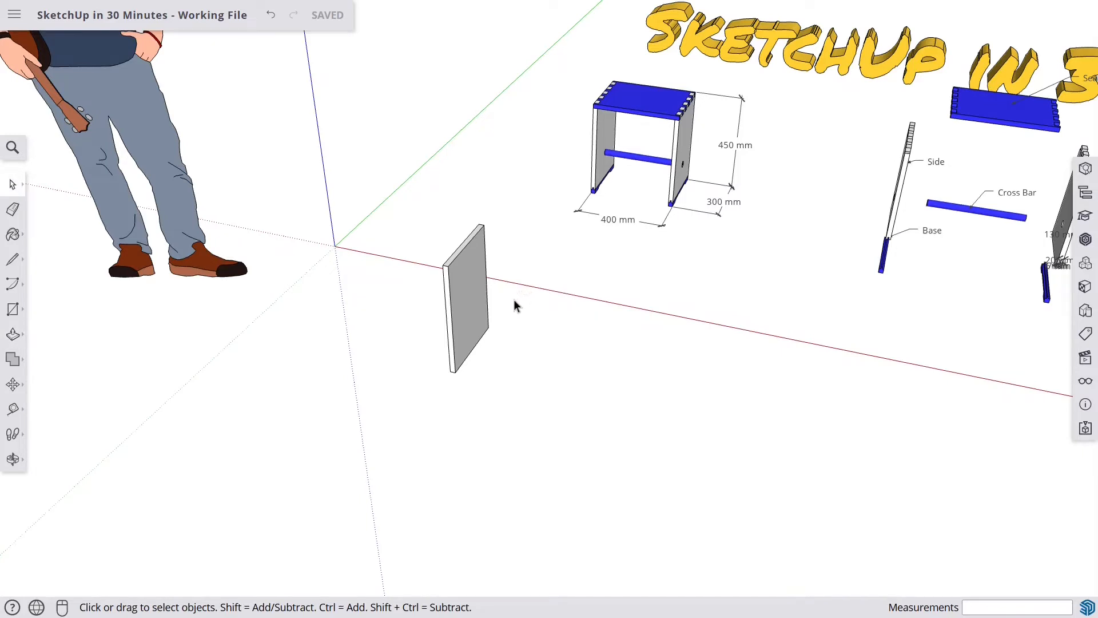
pyautogui.click(471, 293)
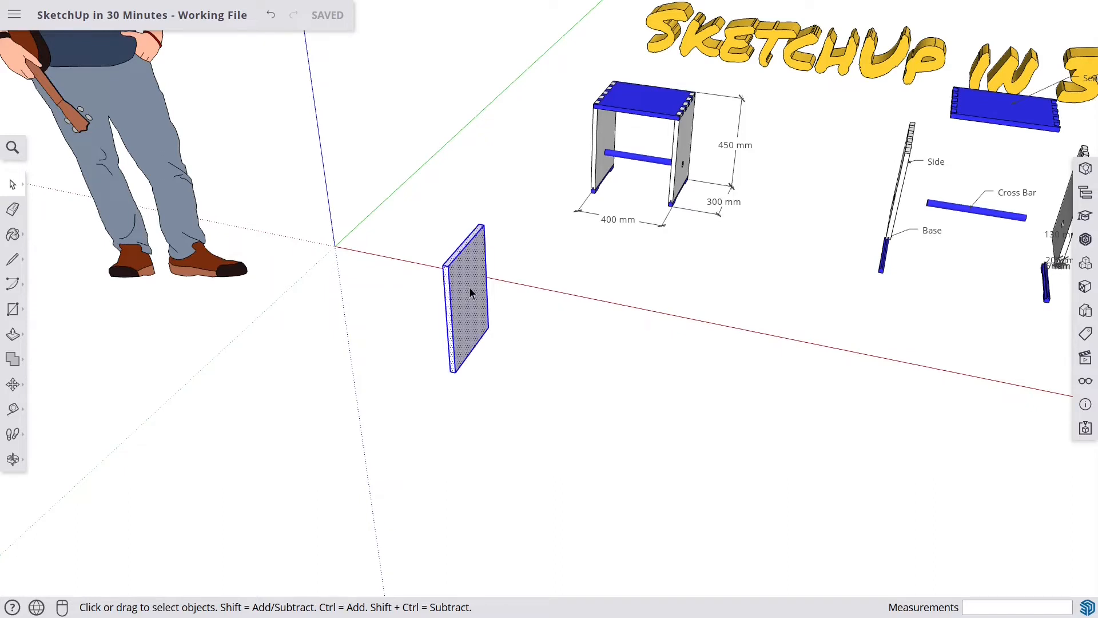
pyautogui.scroll(2, 470, 290)
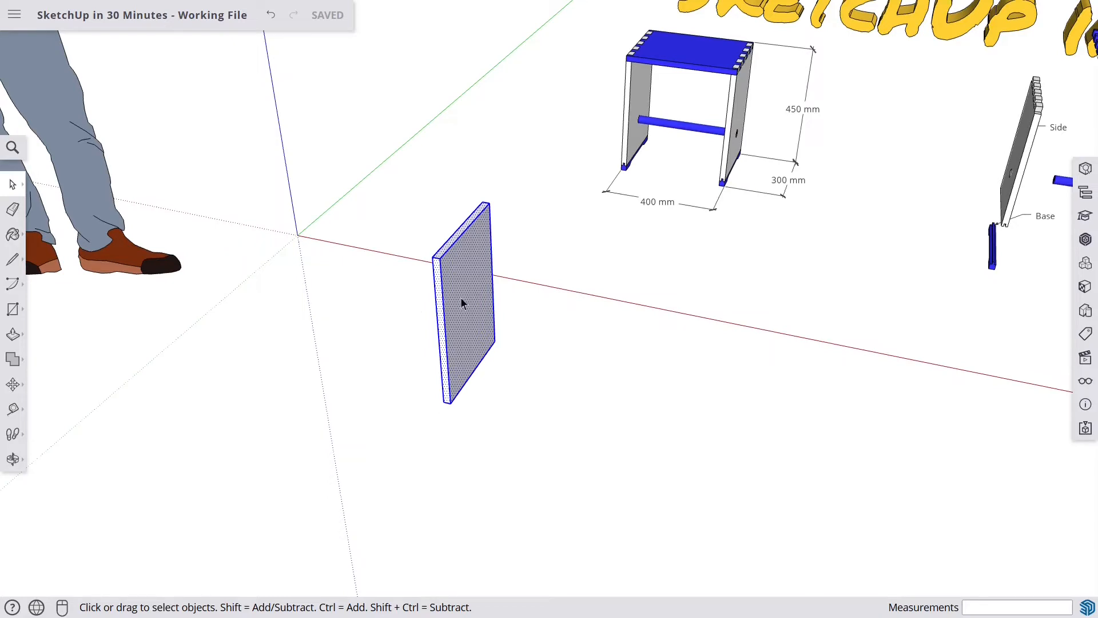
pyautogui.rightClick(469, 270)
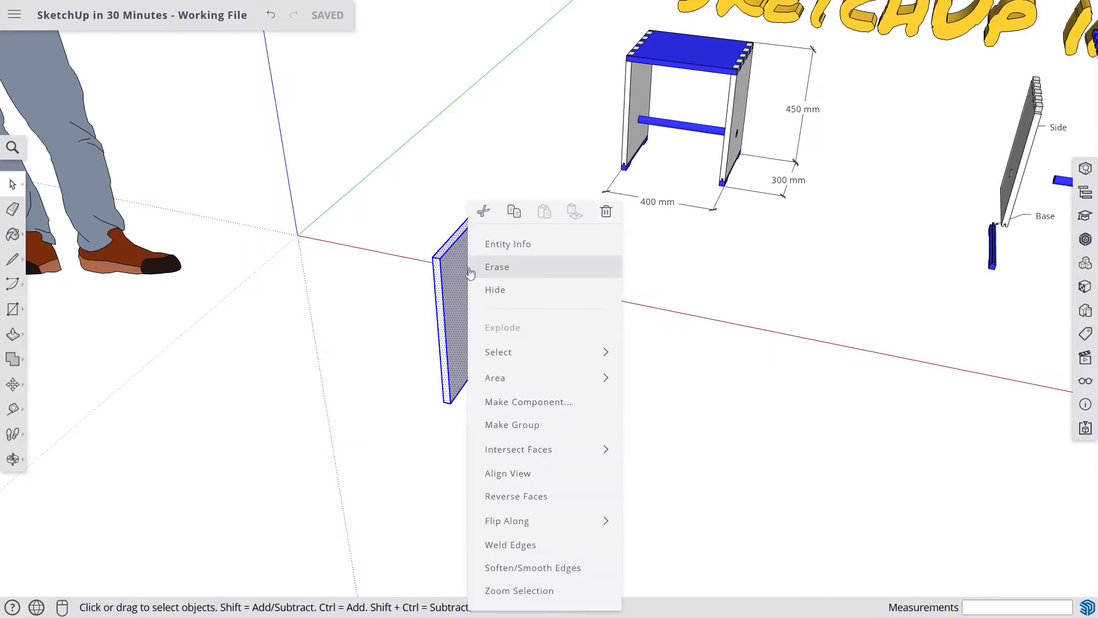
pyautogui.click(543, 405)
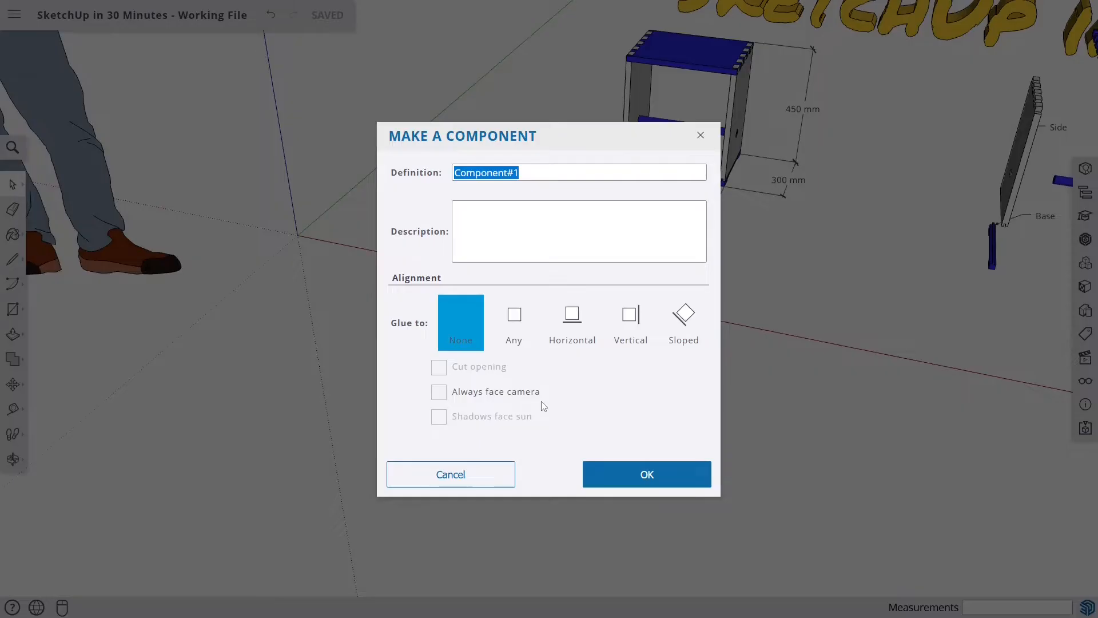
pyautogui.write('Side')
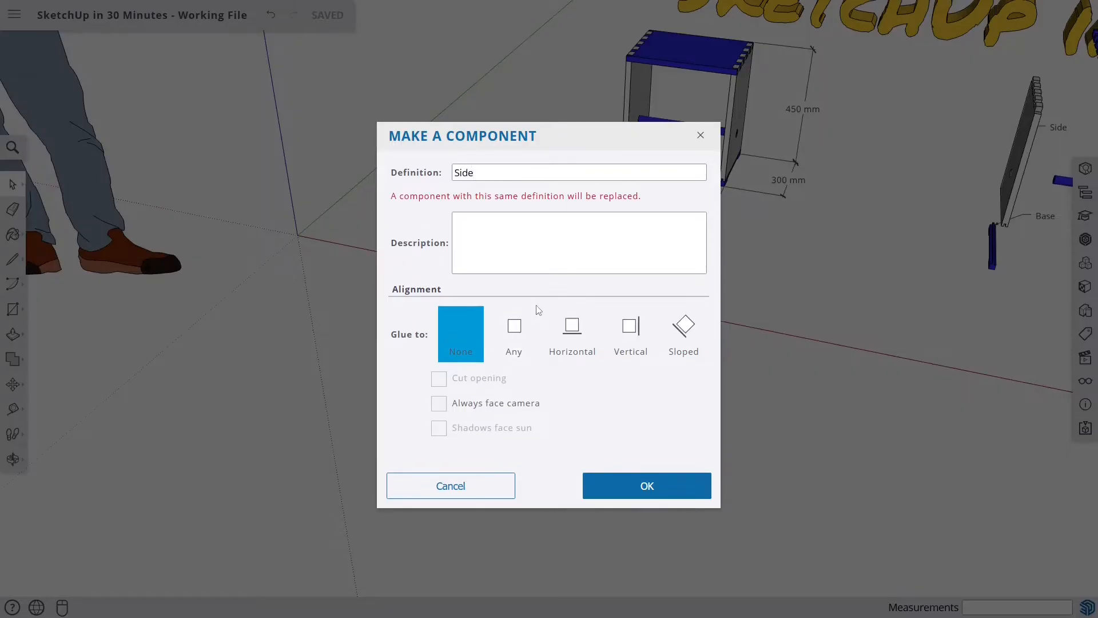
pyautogui.press('Return')
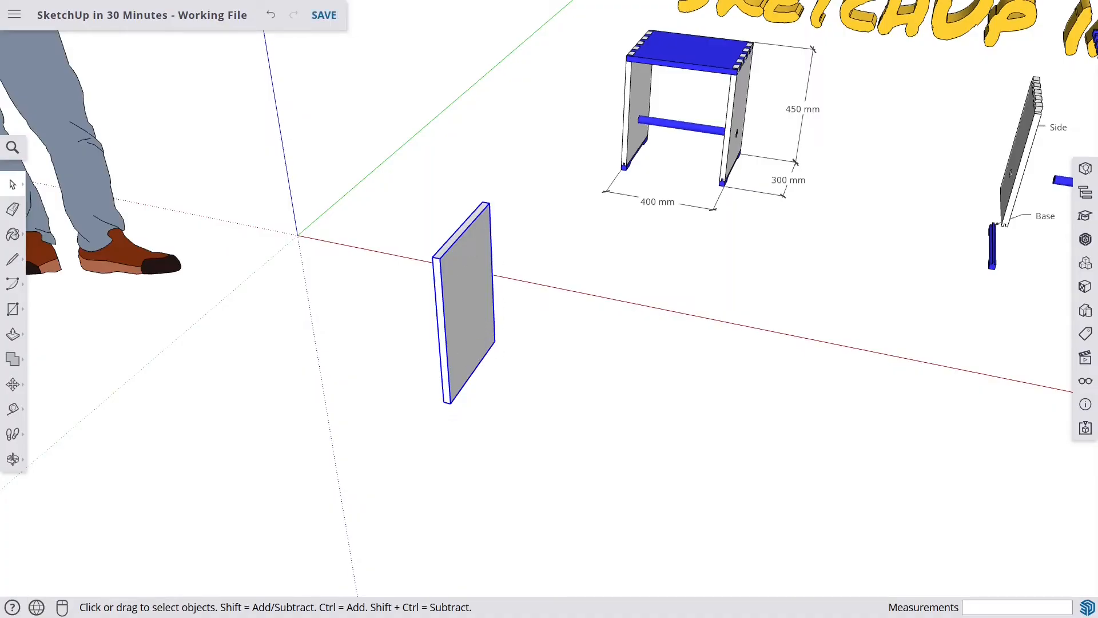
# - Copy the Side component 380 mm along the red axis
pyautogui.doubleClick(467, 282)
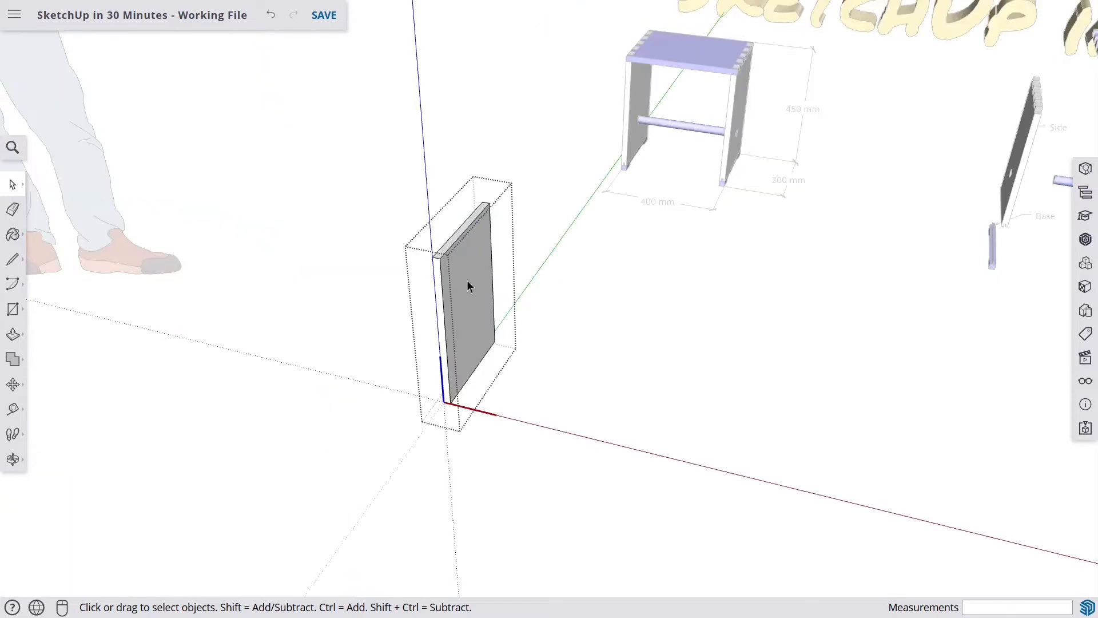
pyautogui.click(594, 317)
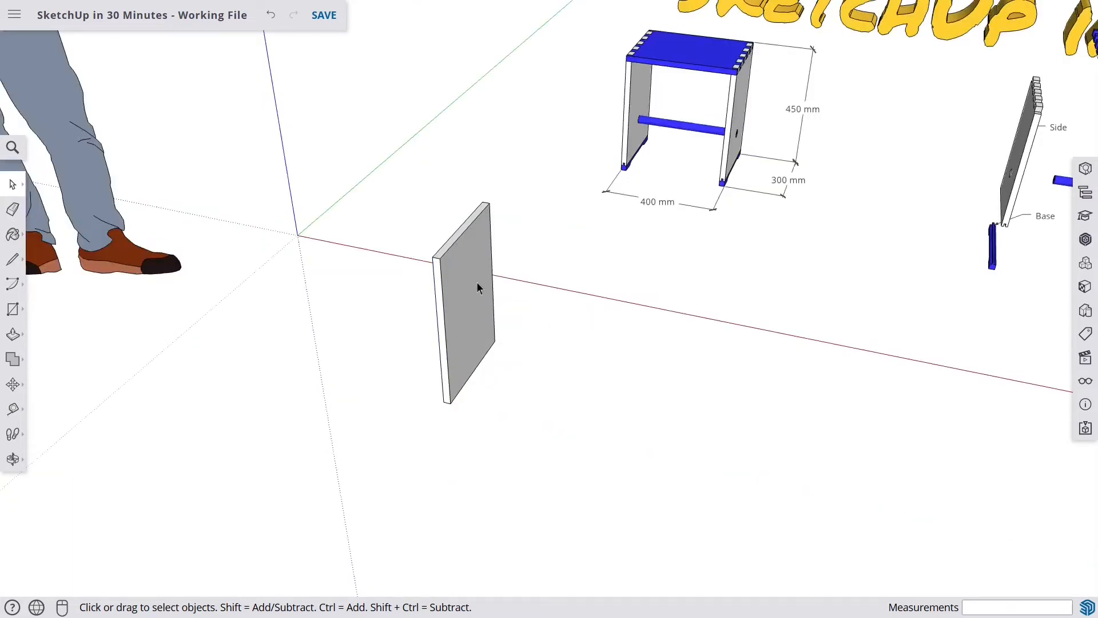
pyautogui.click(464, 338)
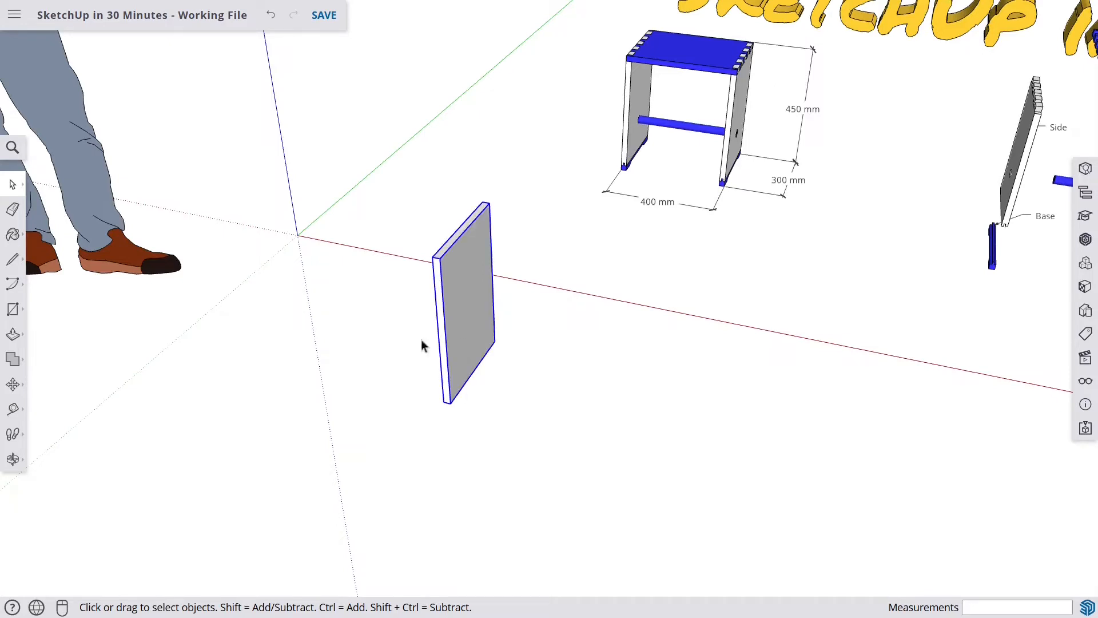
pyautogui.click(14, 388)
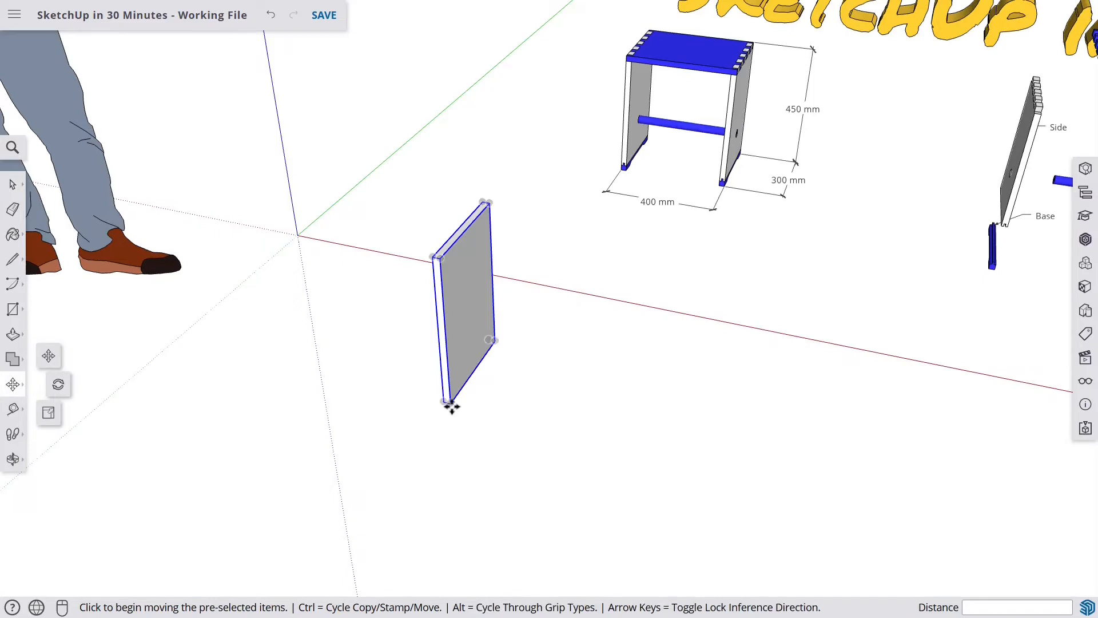
pyautogui.scroll(1, 448, 403)
pyautogui.scroll(3, 446, 403)
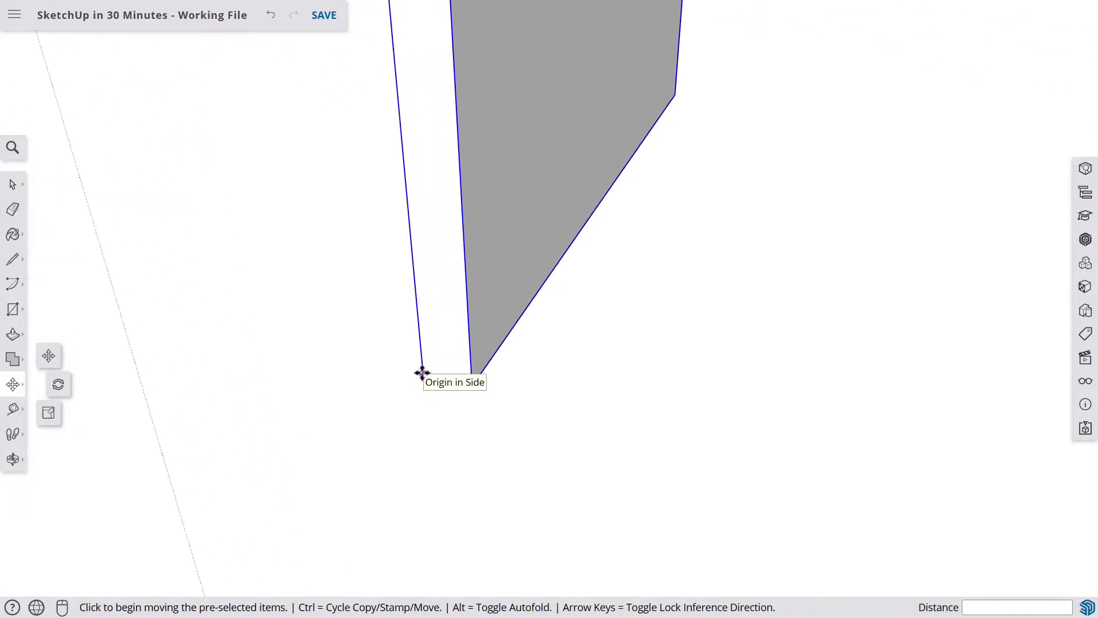
pyautogui.click(422, 372)
pyautogui.scroll(-6, 422, 372)
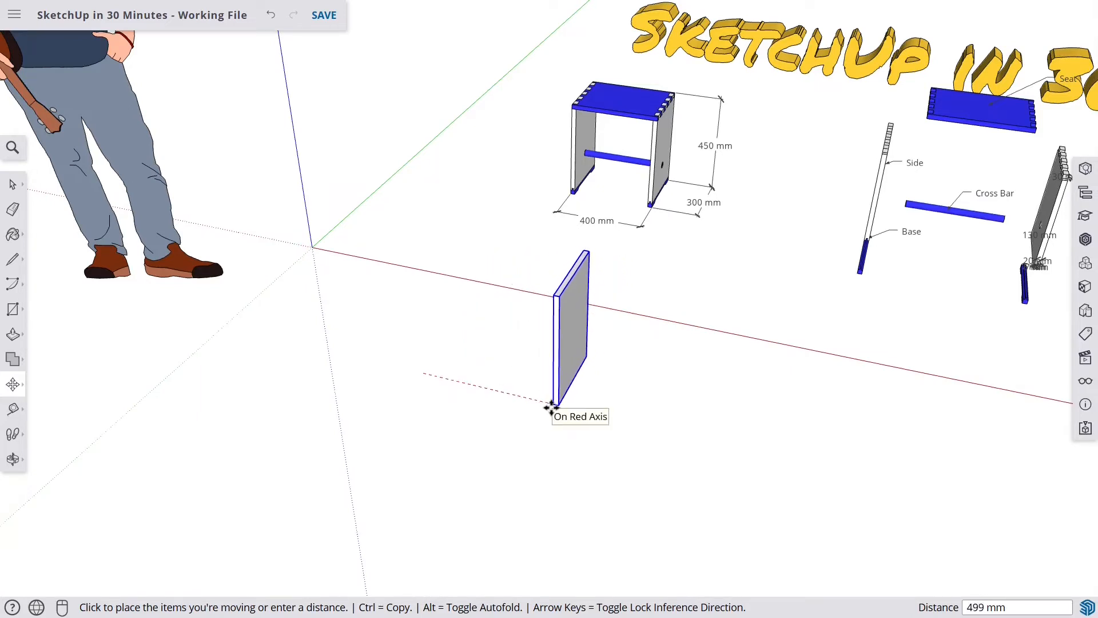
pyautogui.press('ctrl')
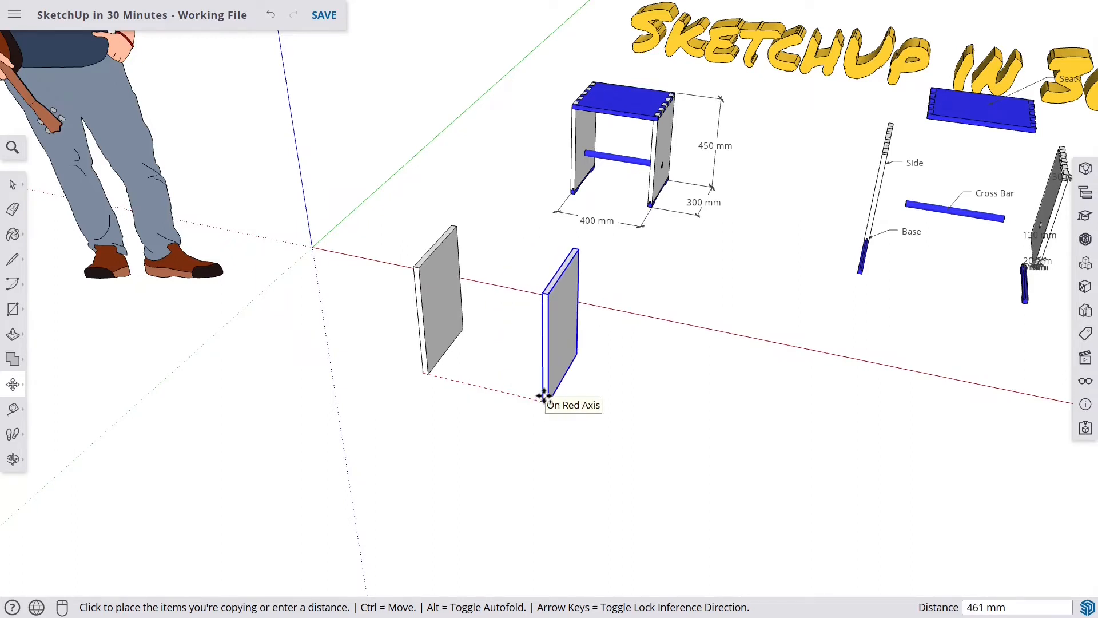
pyautogui.scroll(2, 544, 396)
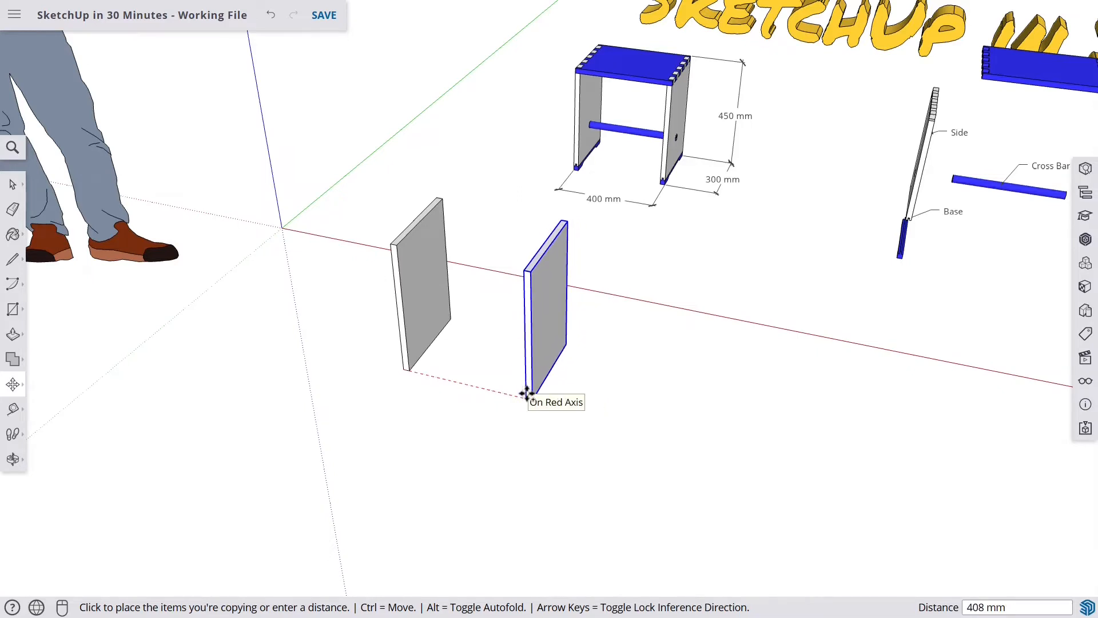
pyautogui.scroll(1, 527, 394)
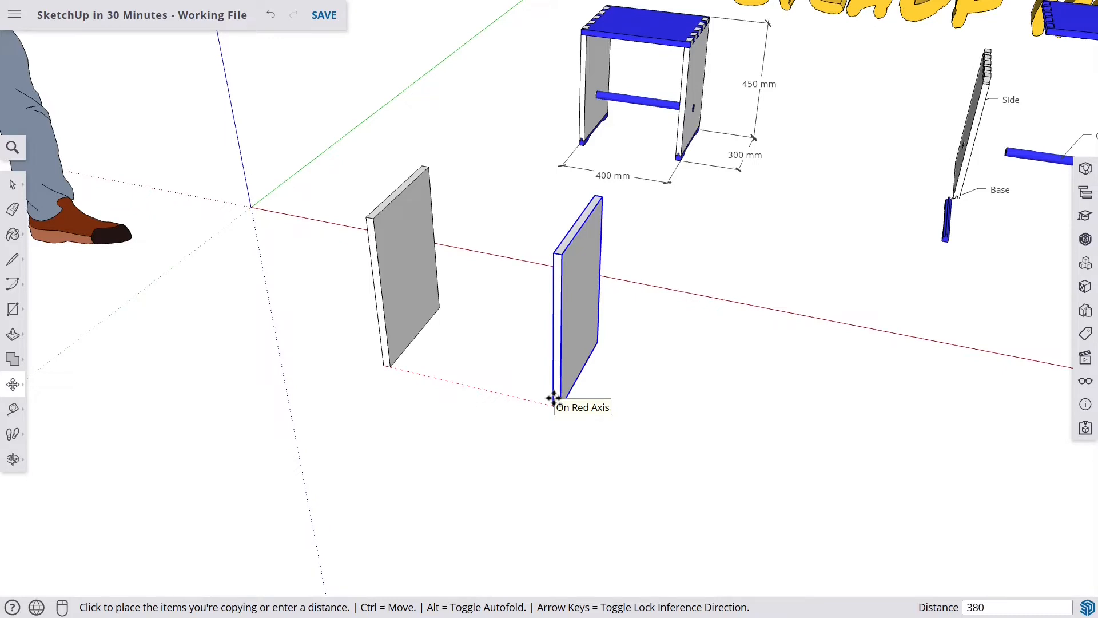
pyautogui.press('Return')
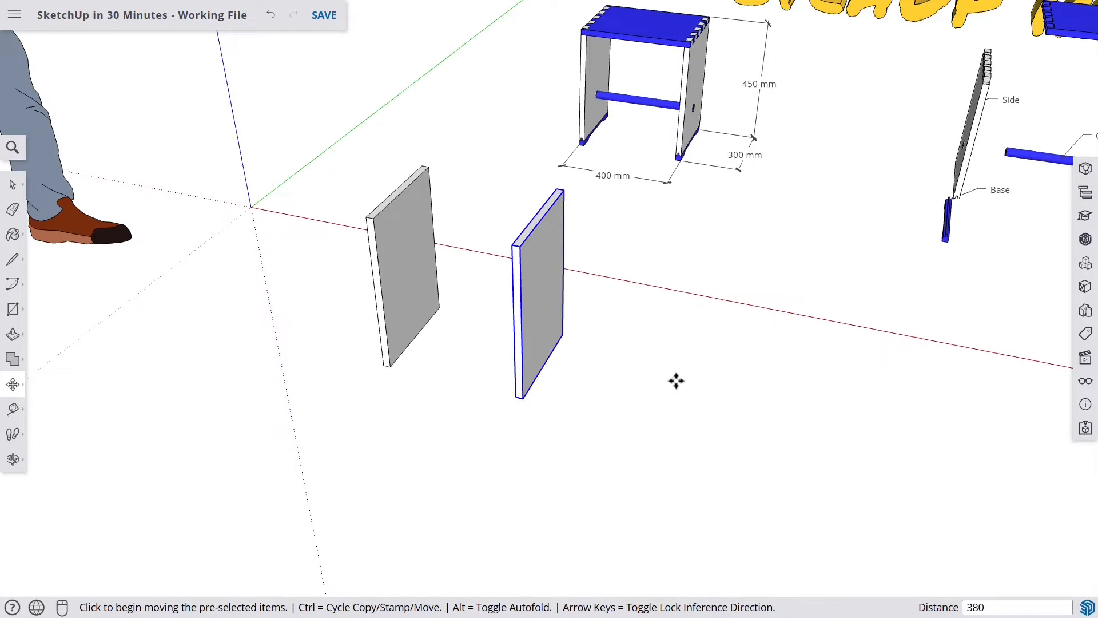
# - Open the copied Side component for editing and zoom in on its large face
pyautogui.press('space')
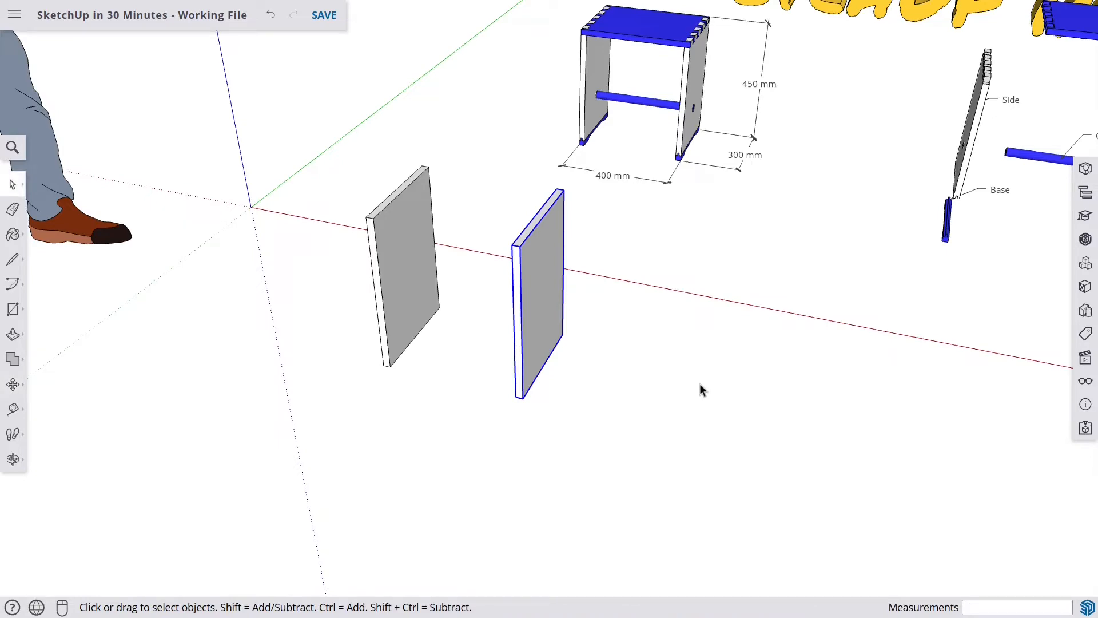
pyautogui.moveTo(701, 389); pyautogui.dragTo(648, 379, button='middle')
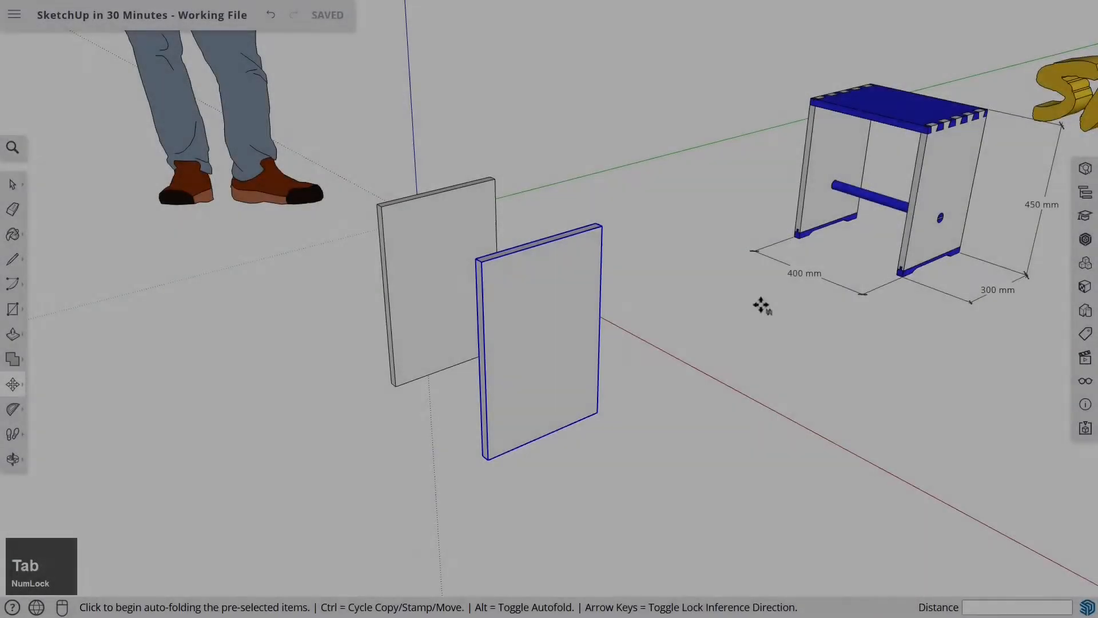
pyautogui.press('Num_Lock')
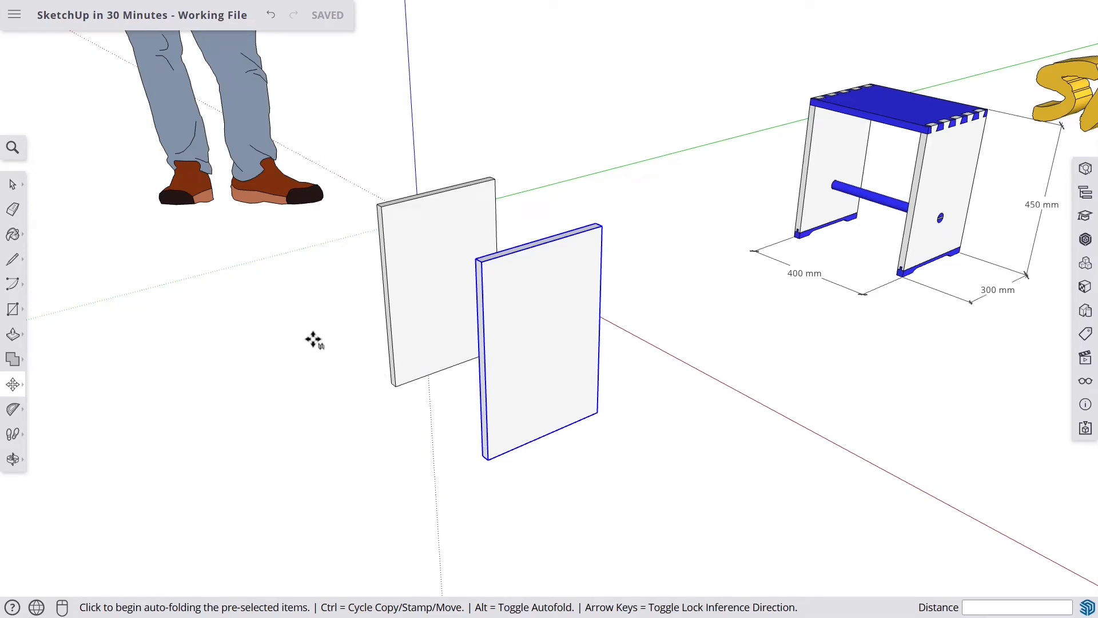
pyautogui.press('space')
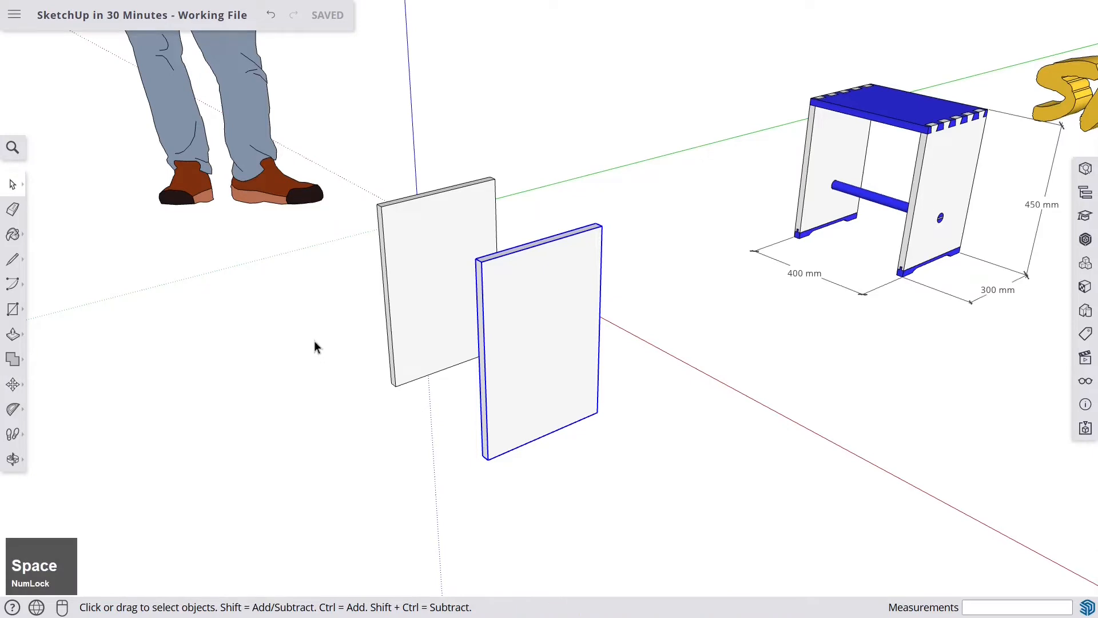
pyautogui.moveTo(467, 299); pyautogui.dragTo(503, 232, button='middle')
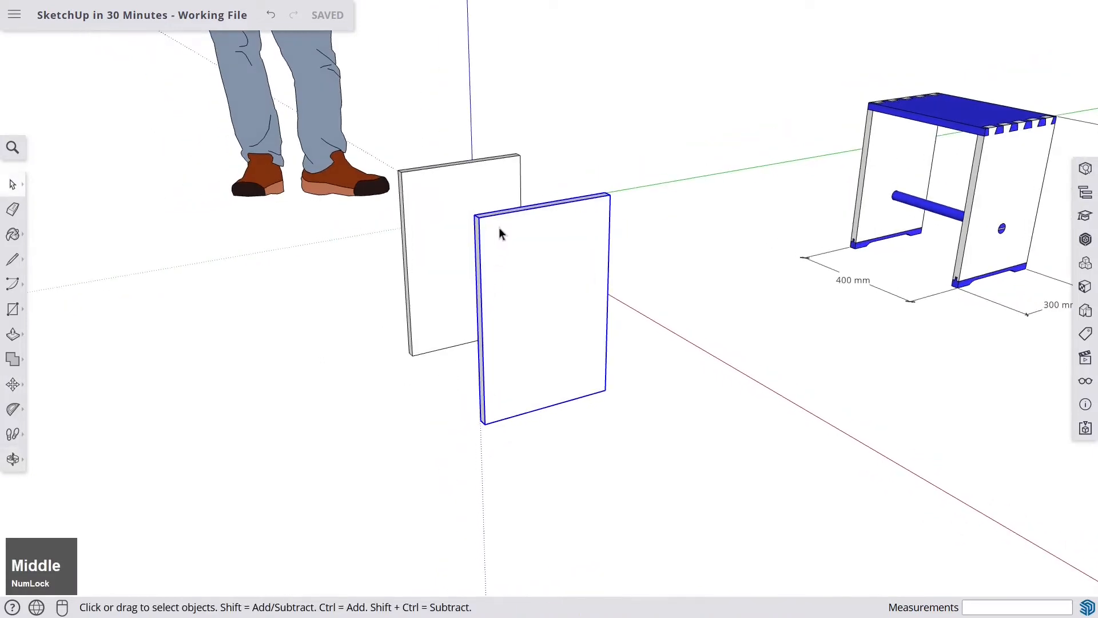
pyautogui.scroll(2, 503, 239)
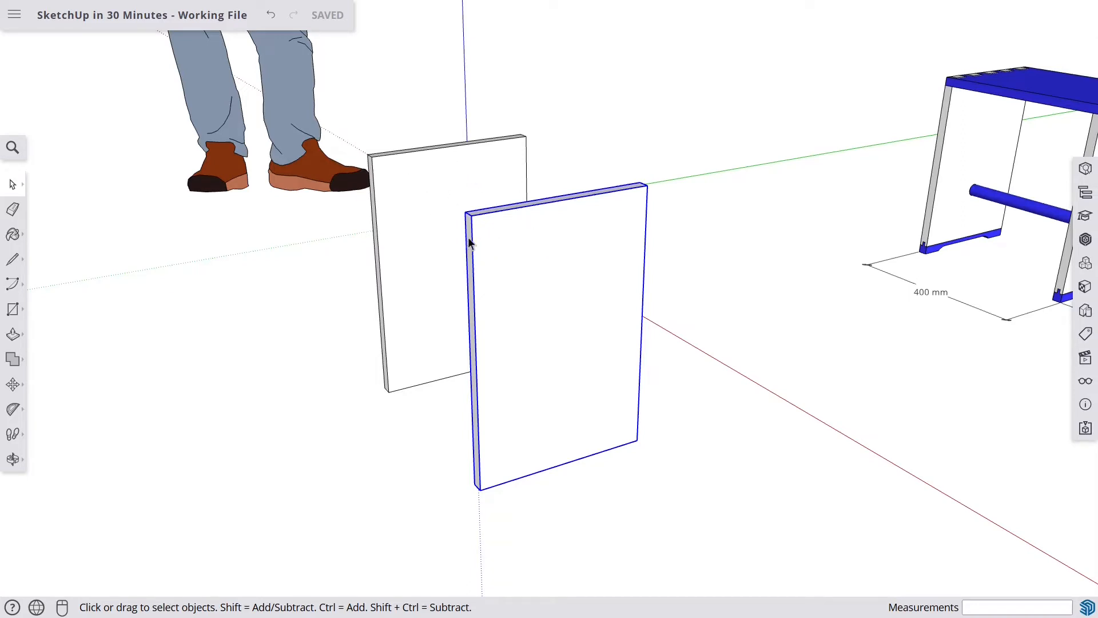
pyautogui.press('Left')
pyautogui.doubleClick(500, 236)
pyautogui.click(503, 242)
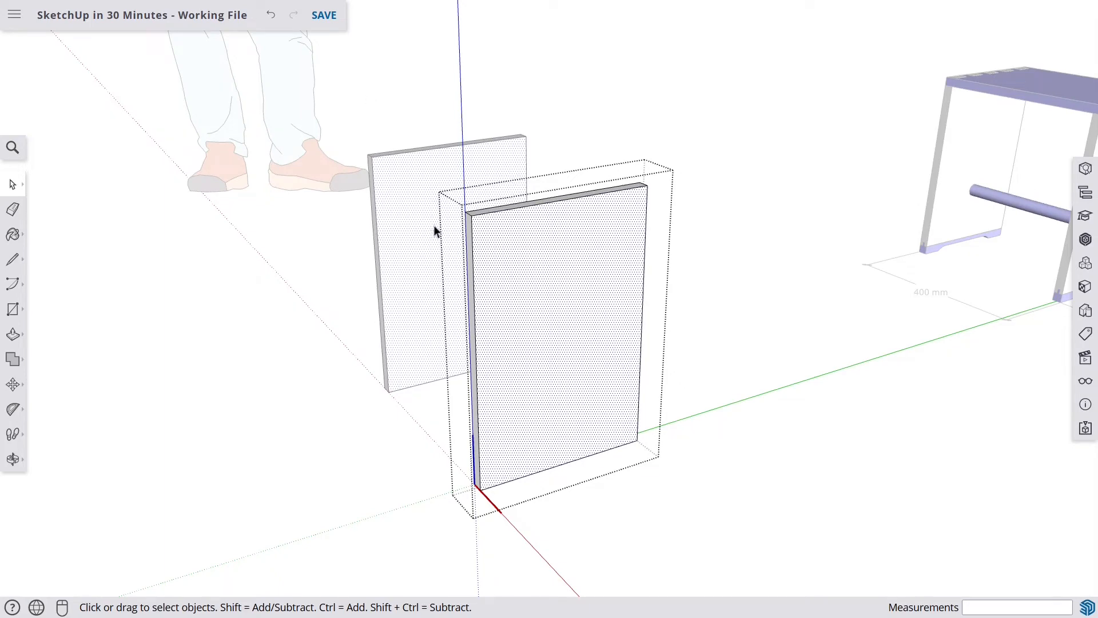
pyautogui.moveTo(434, 230); pyautogui.dragTo(388, 206, button='middle')
pyautogui.moveTo(522, 209); pyautogui.dragTo(492, 174, button='middle')
pyautogui.scroll(6, 492, 174)
pyautogui.keyDown('shift'); pyautogui.moveTo(492, 173); pyautogui.dragTo(495, 206, button='middle'); pyautogui.keyUp('shift')
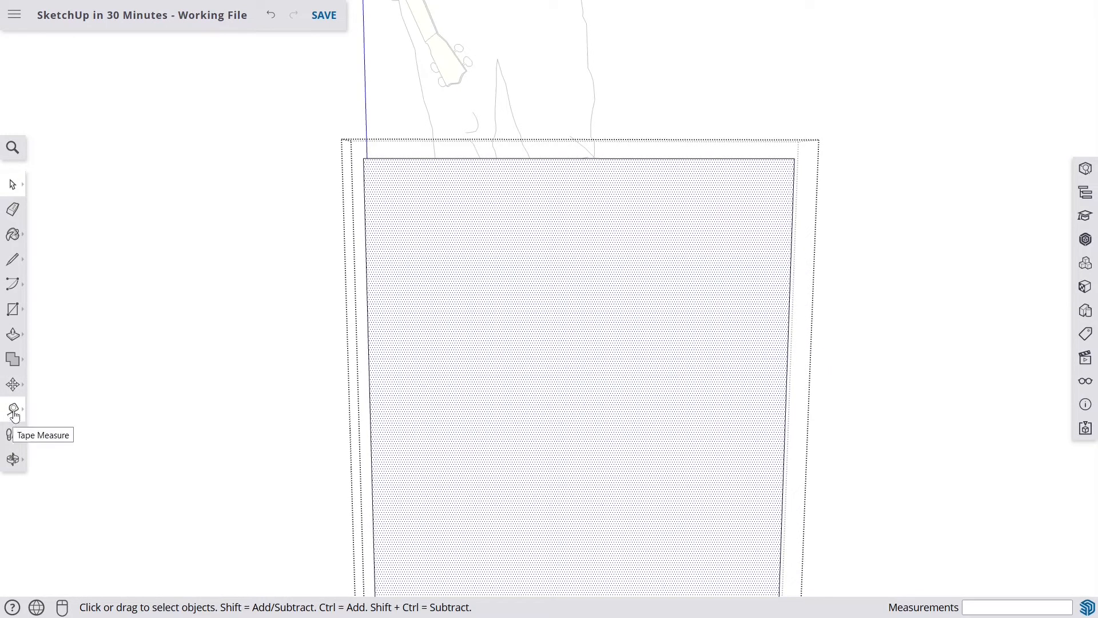
# - Use the Tape Measure to create guides 20 mm and 10 mm below the board's top edge
pyautogui.click(14, 416)
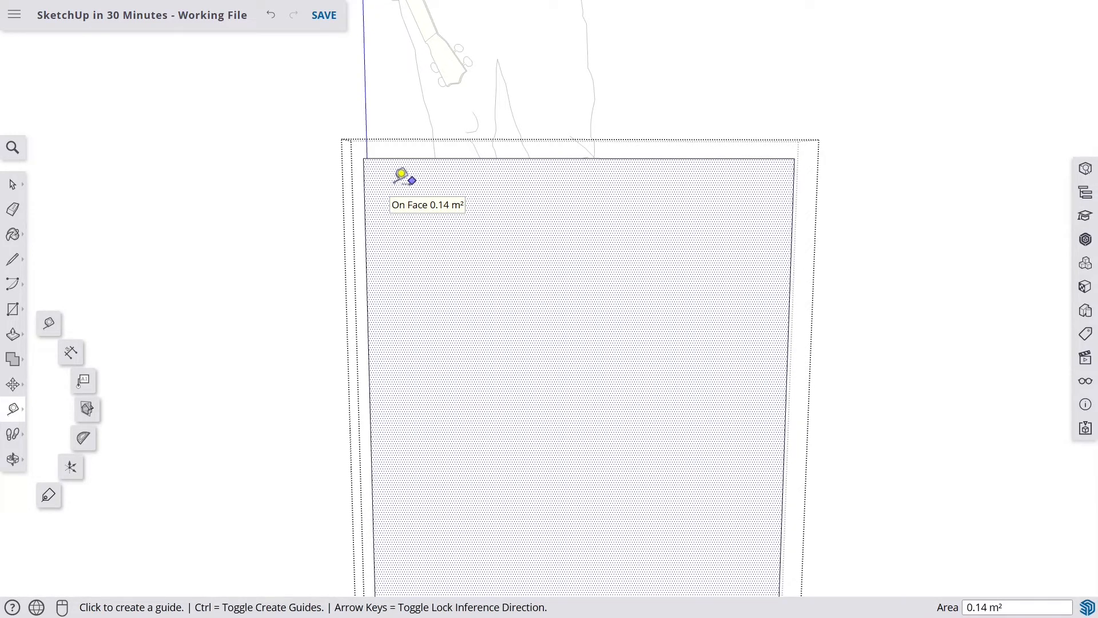
pyautogui.scroll(2, 408, 183)
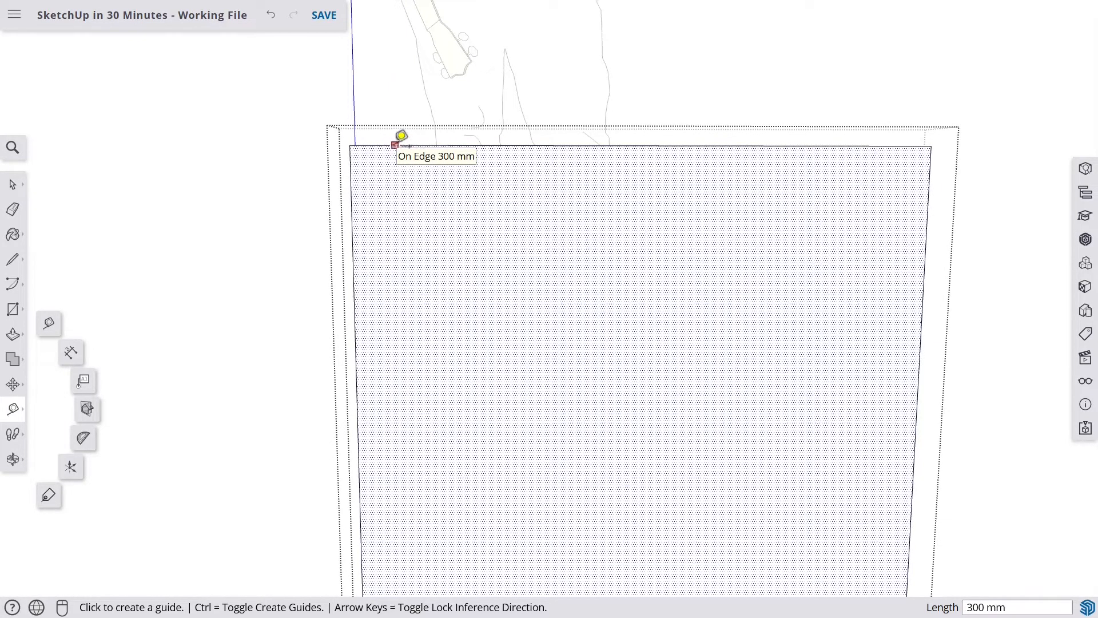
pyautogui.click(395, 144)
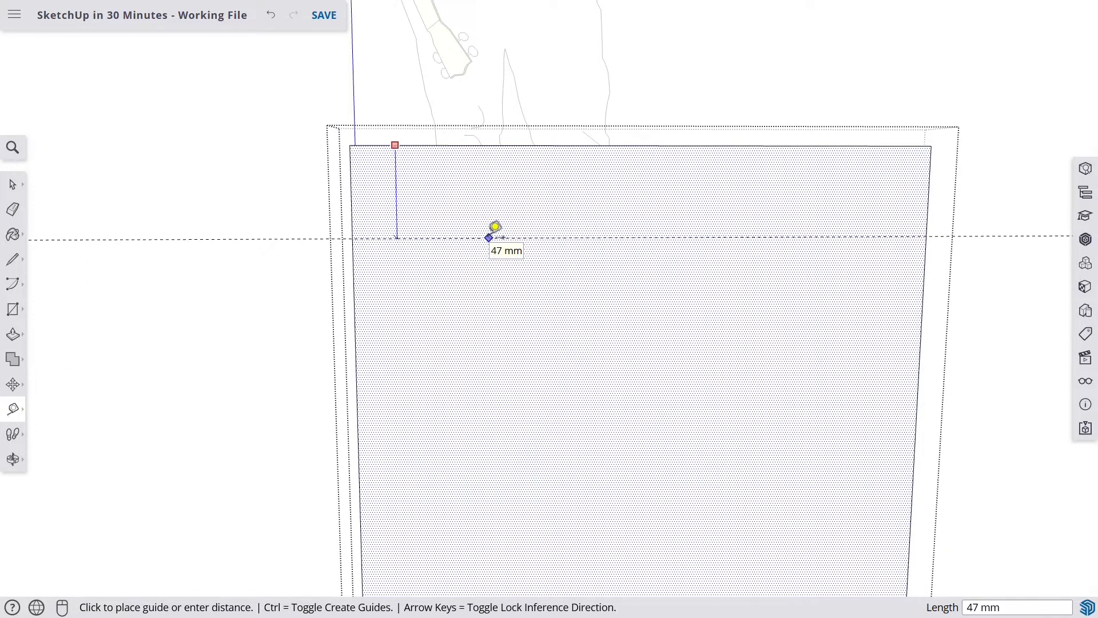
pyautogui.write('20')
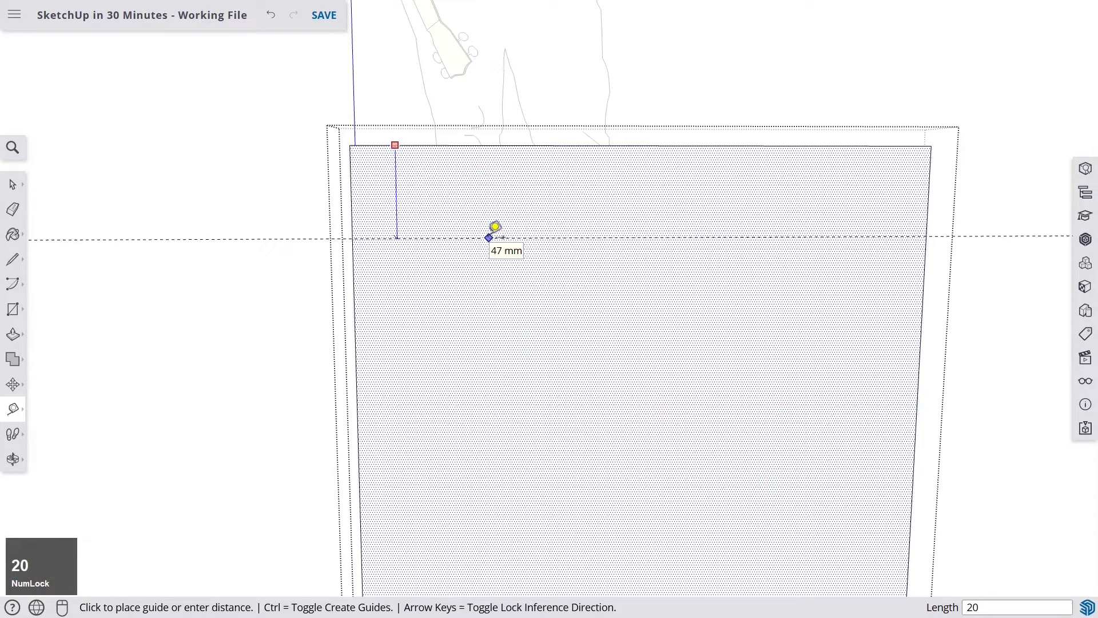
pyautogui.press('Return')
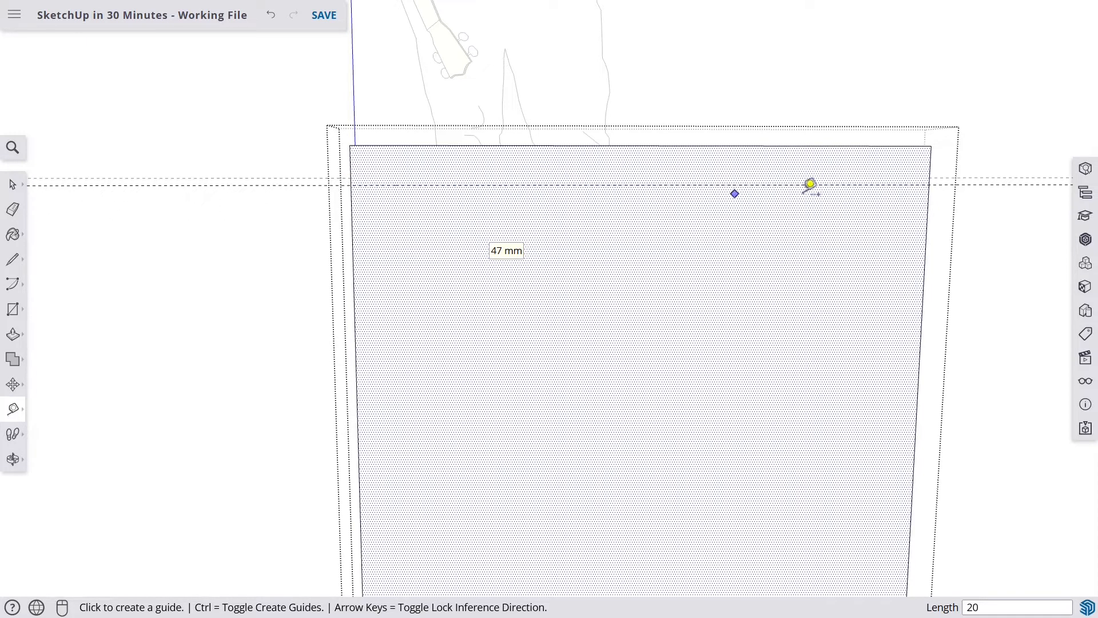
pyautogui.scroll(4, 392, 153)
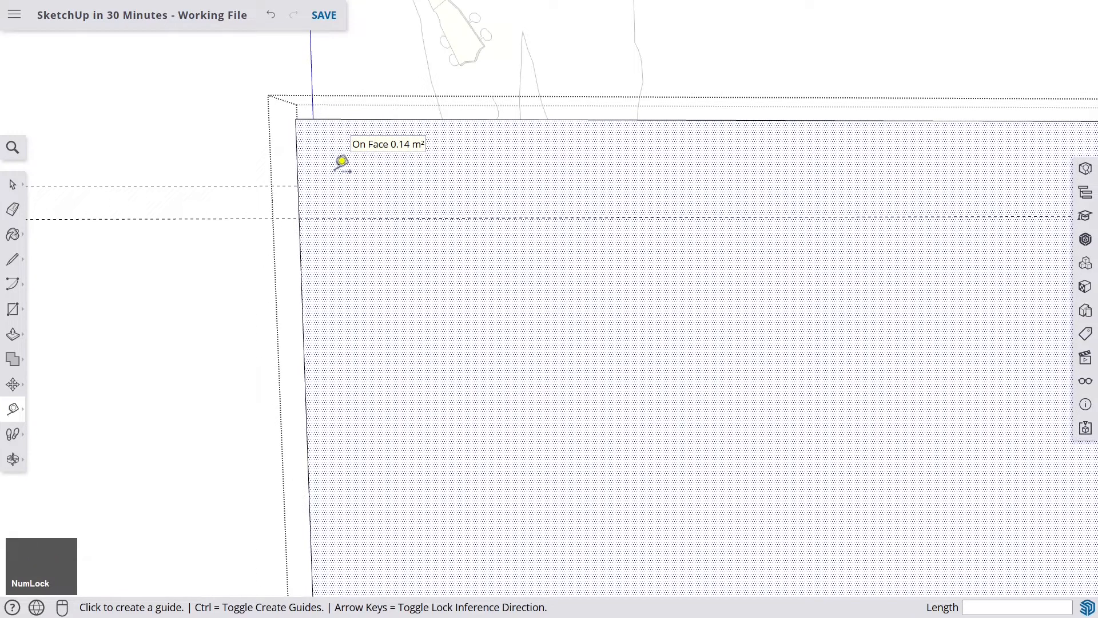
pyautogui.click(382, 118)
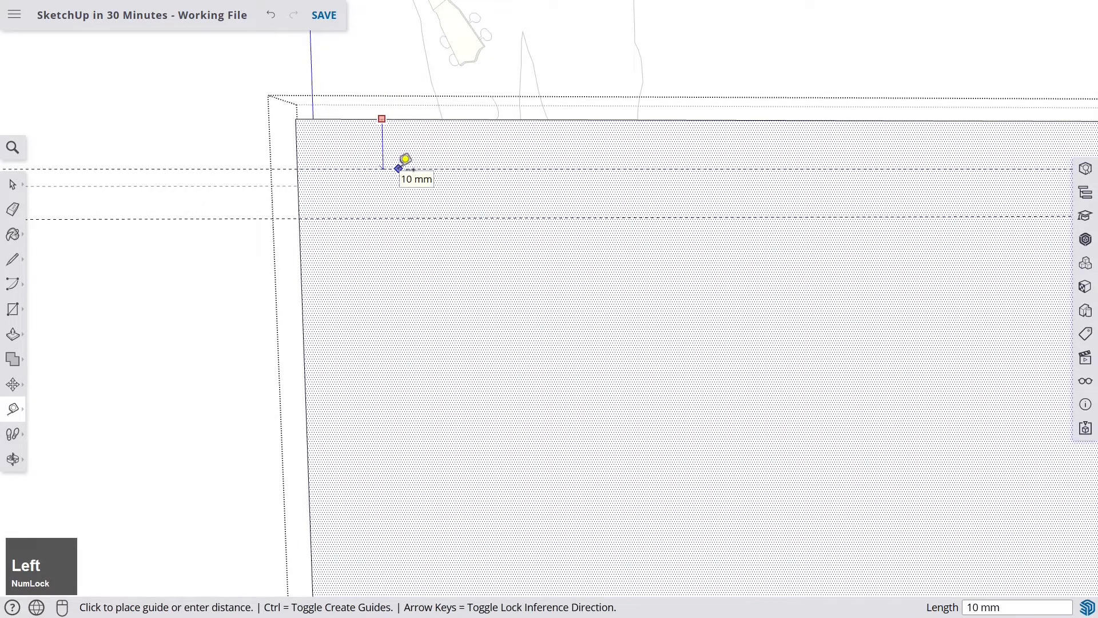
pyautogui.press('Return')
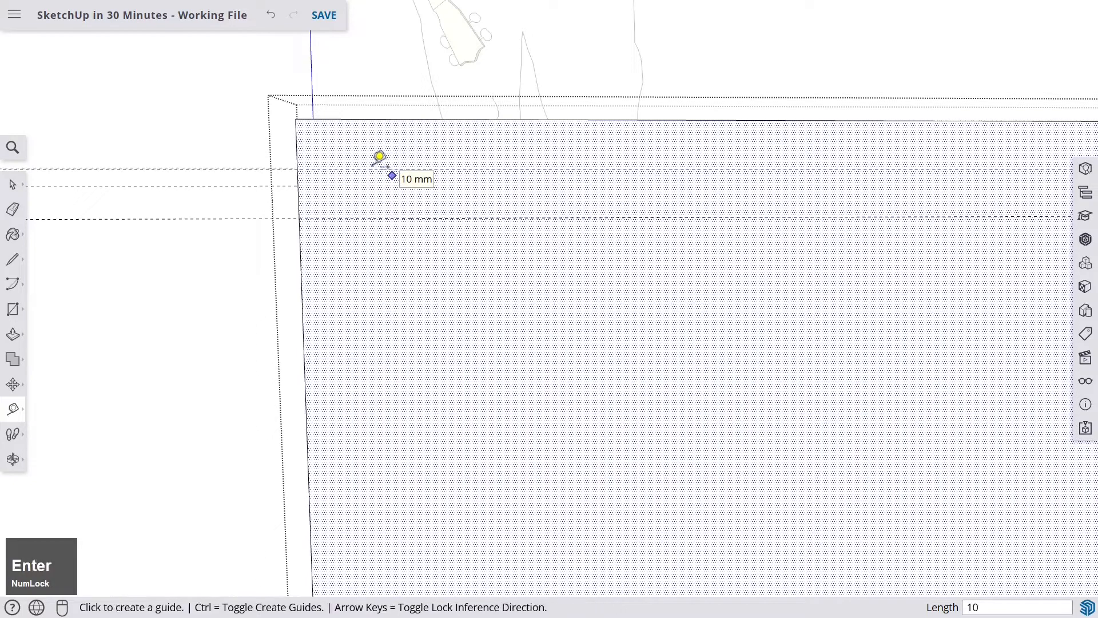
# - Create a vertical guide 15 mm in from the board's left edge
pyautogui.click(297, 142)
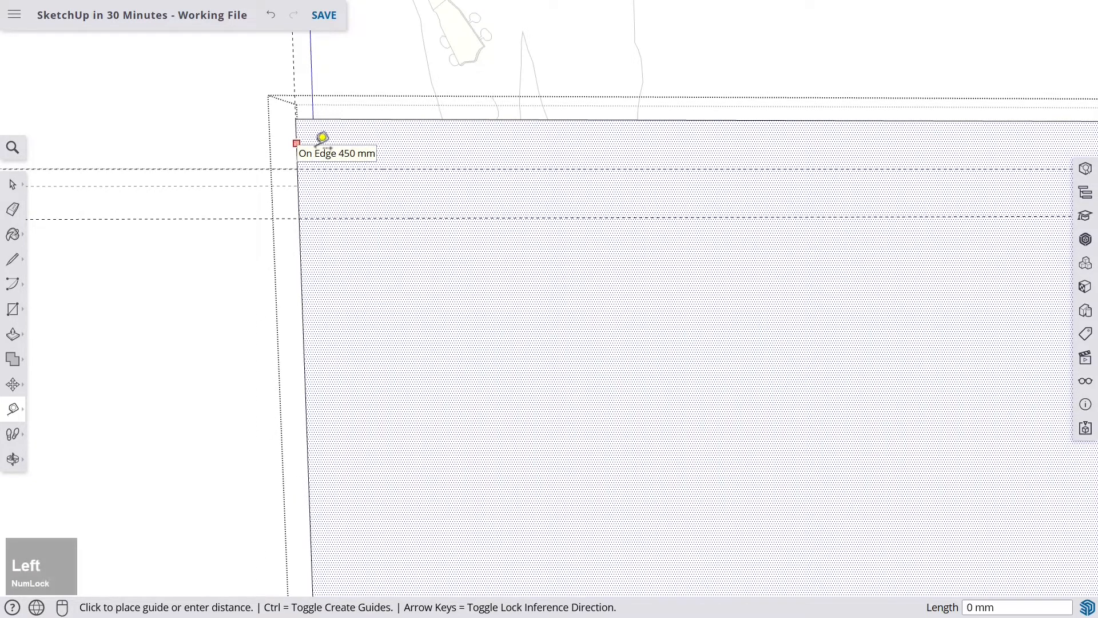
pyautogui.write('15')
pyautogui.press('Return')
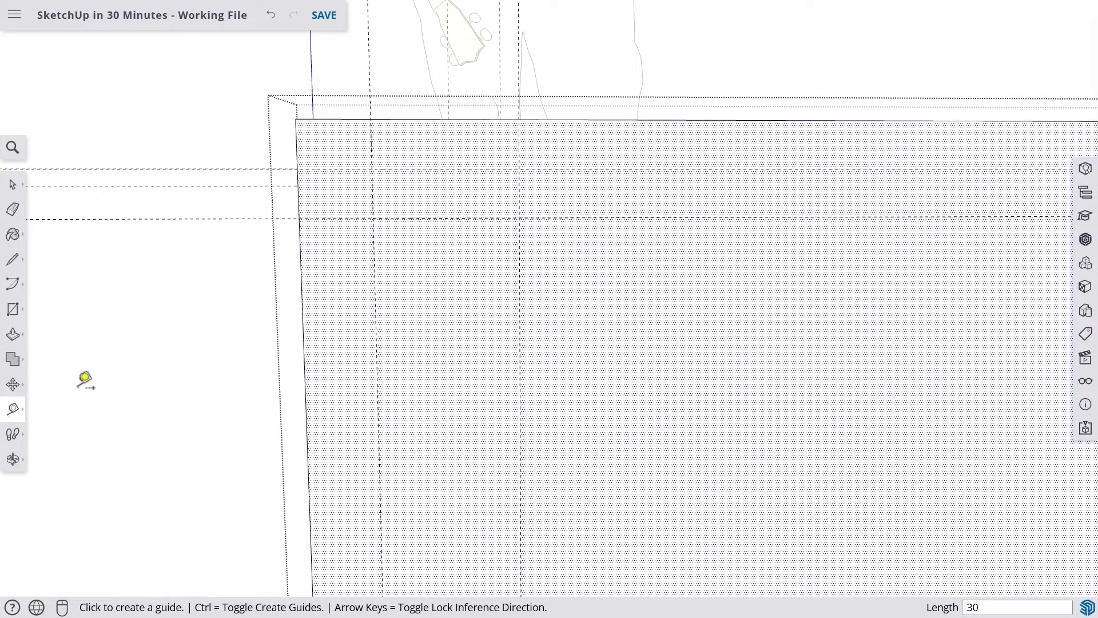
# - With the Protractor, add a guide angled 15° from vertical through the left guide intersection
pyautogui.click(12, 413)
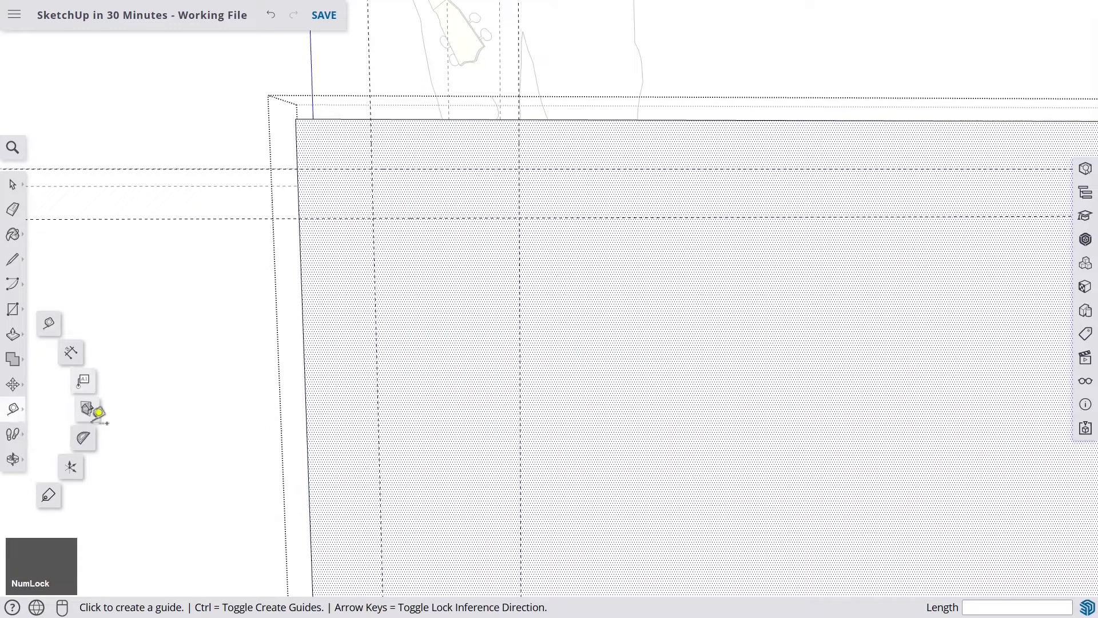
pyautogui.click(86, 444)
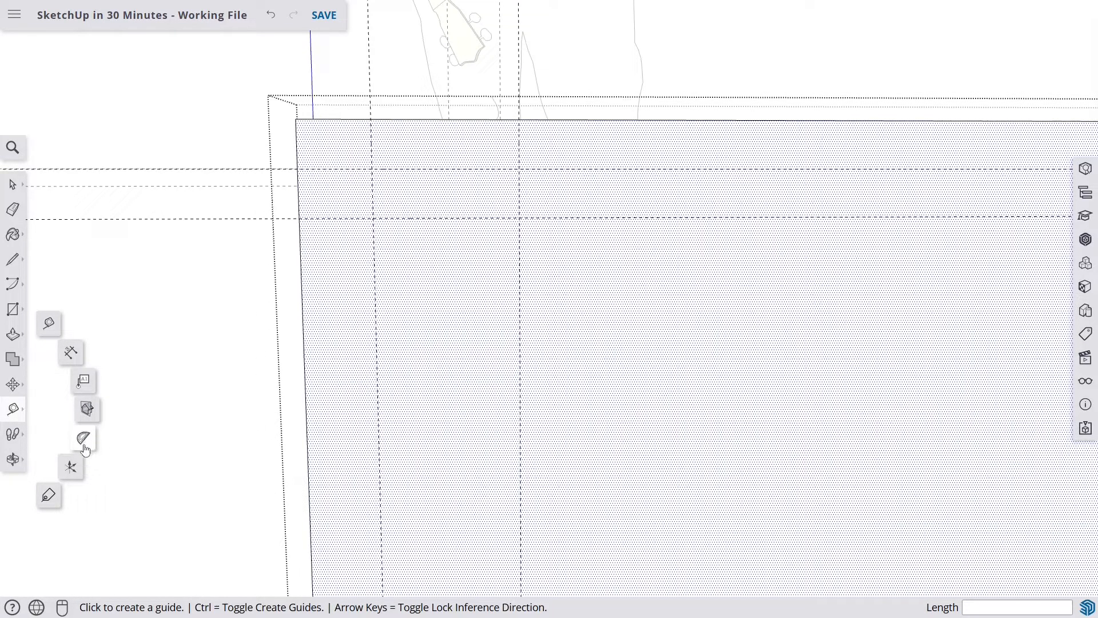
pyautogui.click(86, 444)
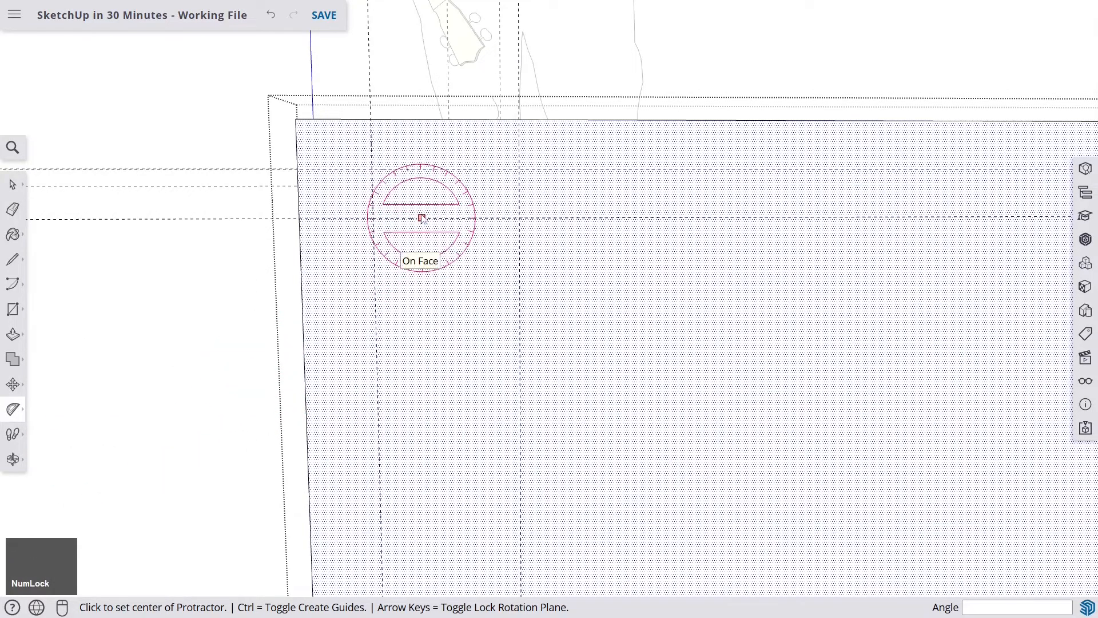
pyautogui.click(371, 169)
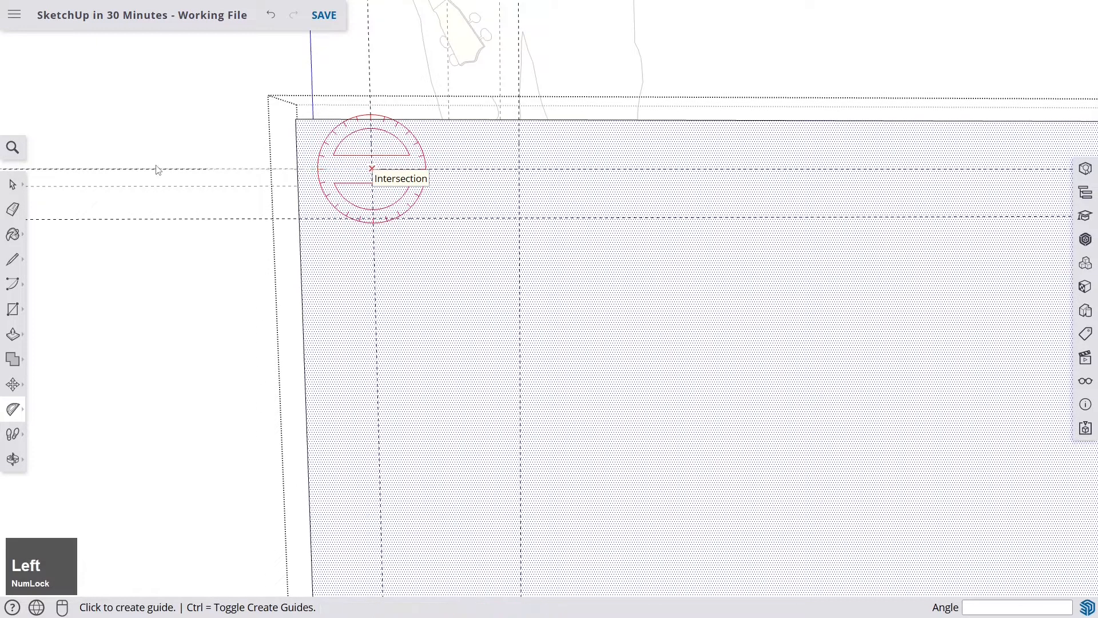
pyautogui.press('Num_Lock')
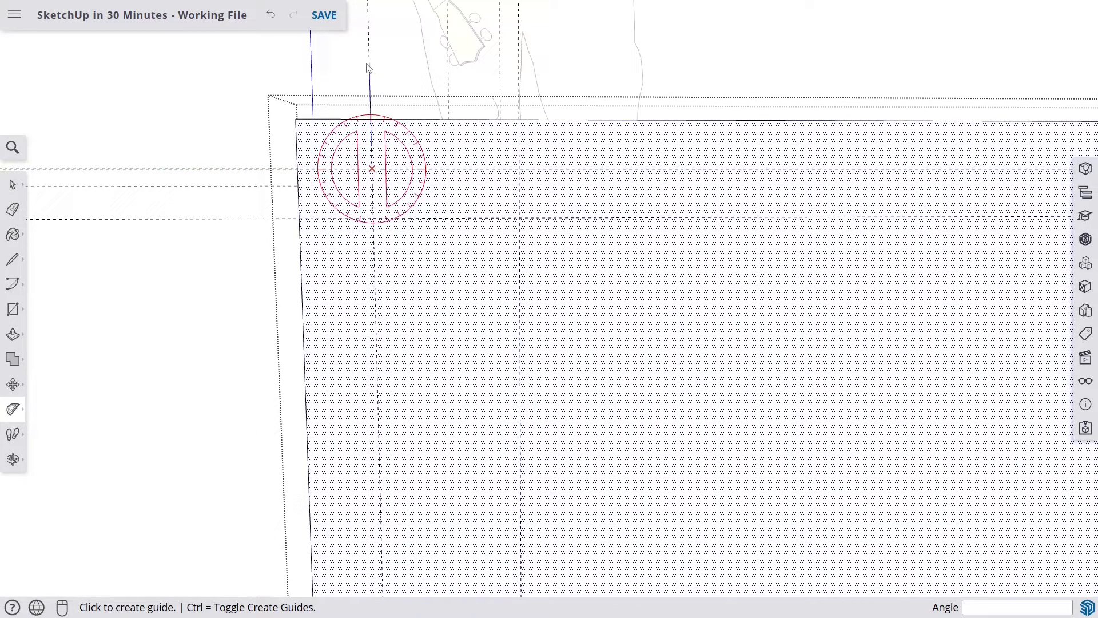
pyautogui.click(370, 27)
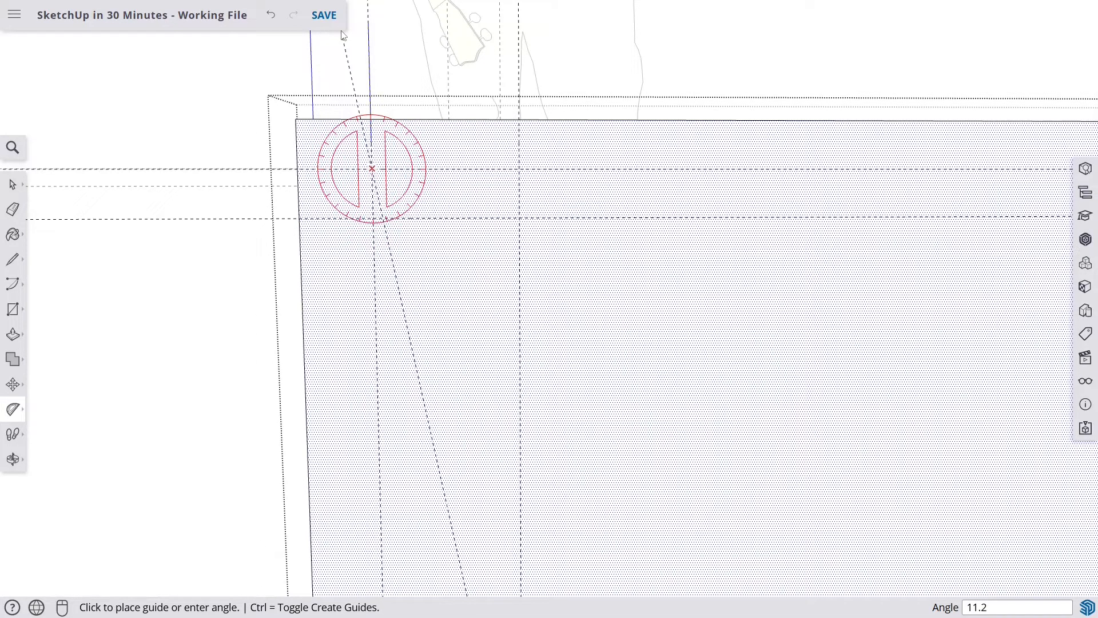
pyautogui.write('15')
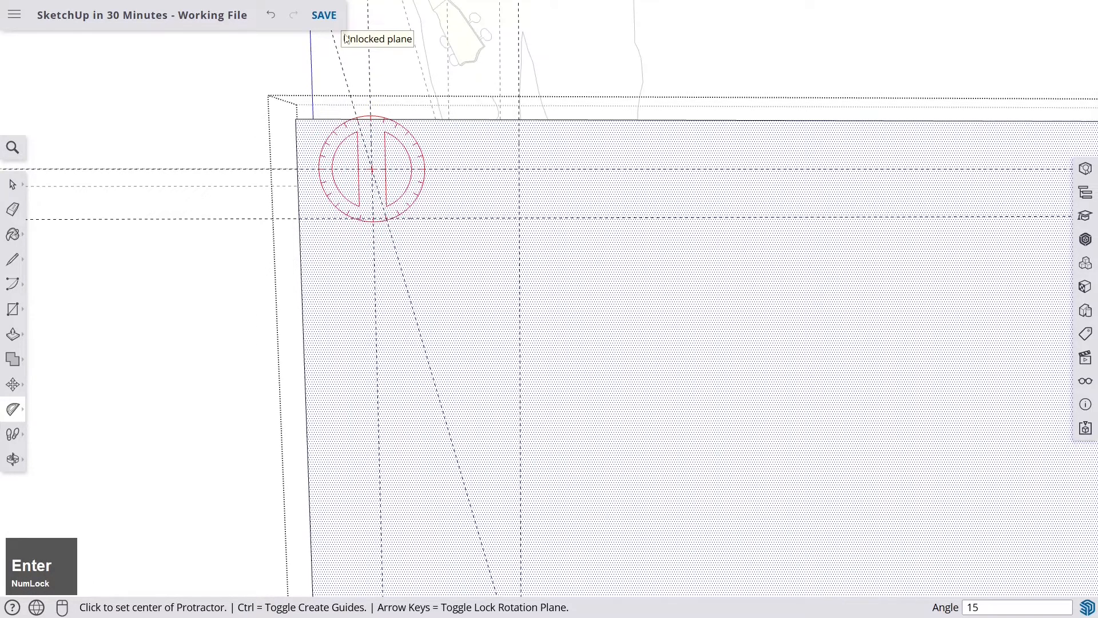
# - Add a second 15° protractor guide through the other guide intersection, leaning the opposite way
pyautogui.press('Left')
pyautogui.click(519, 170)
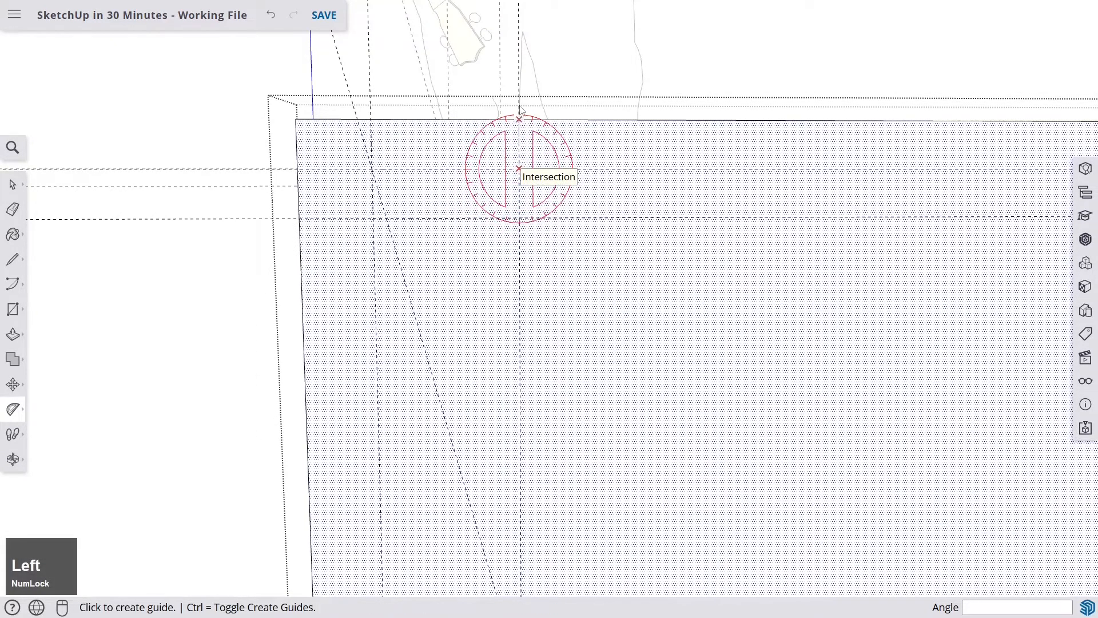
pyautogui.click(519, 26)
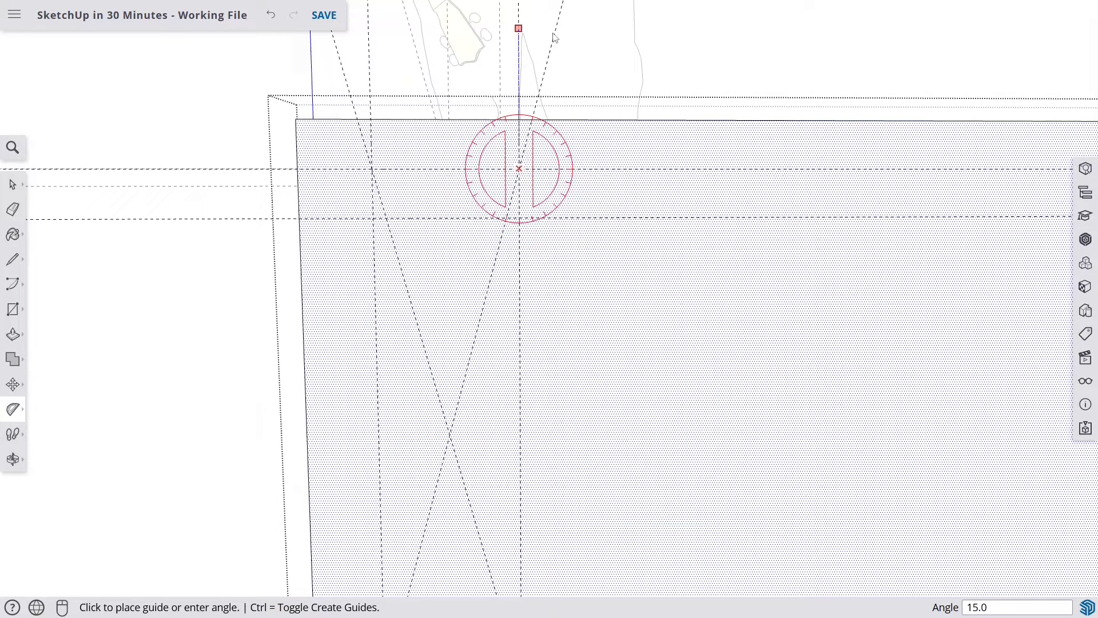
pyautogui.press('space')
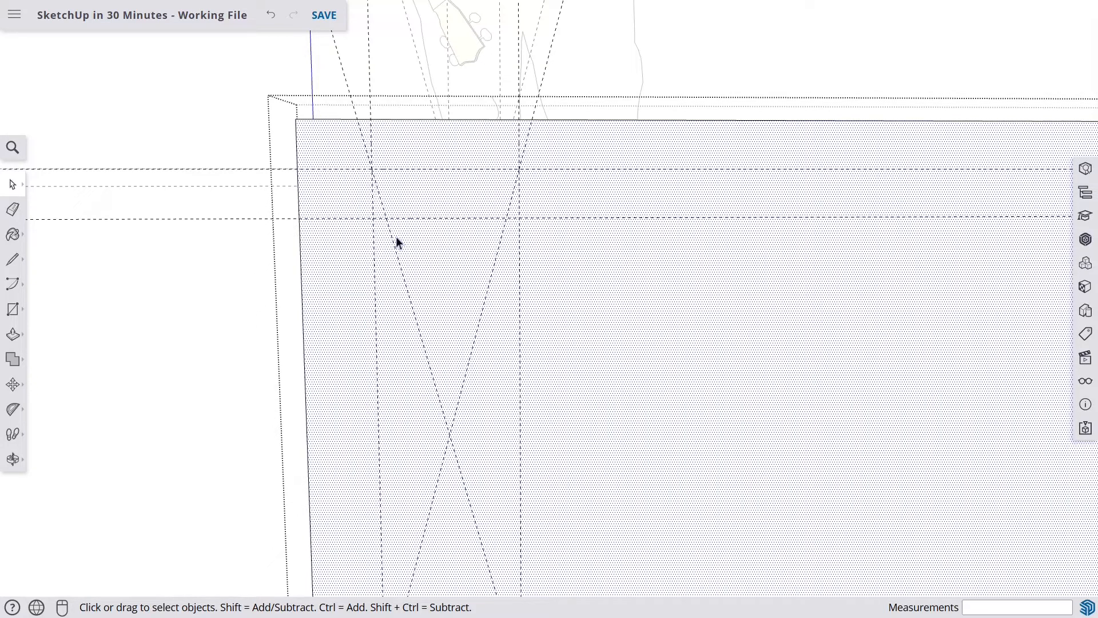
# - Draw lines along the guides to close a tapered face at the board's top-left corner
pyautogui.click(12, 264)
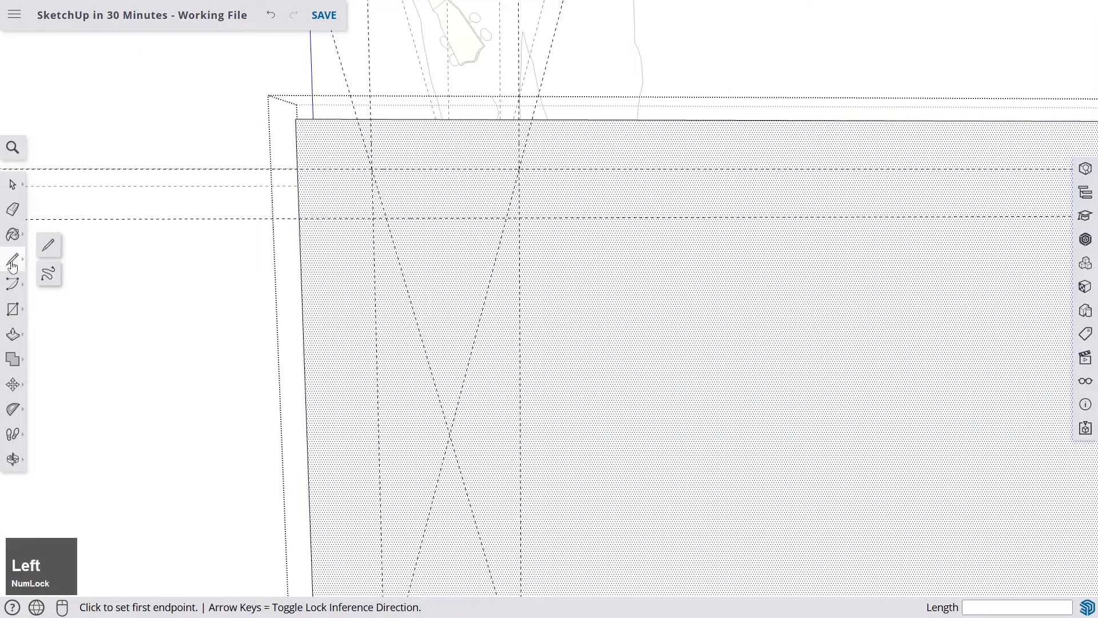
pyautogui.click(299, 218)
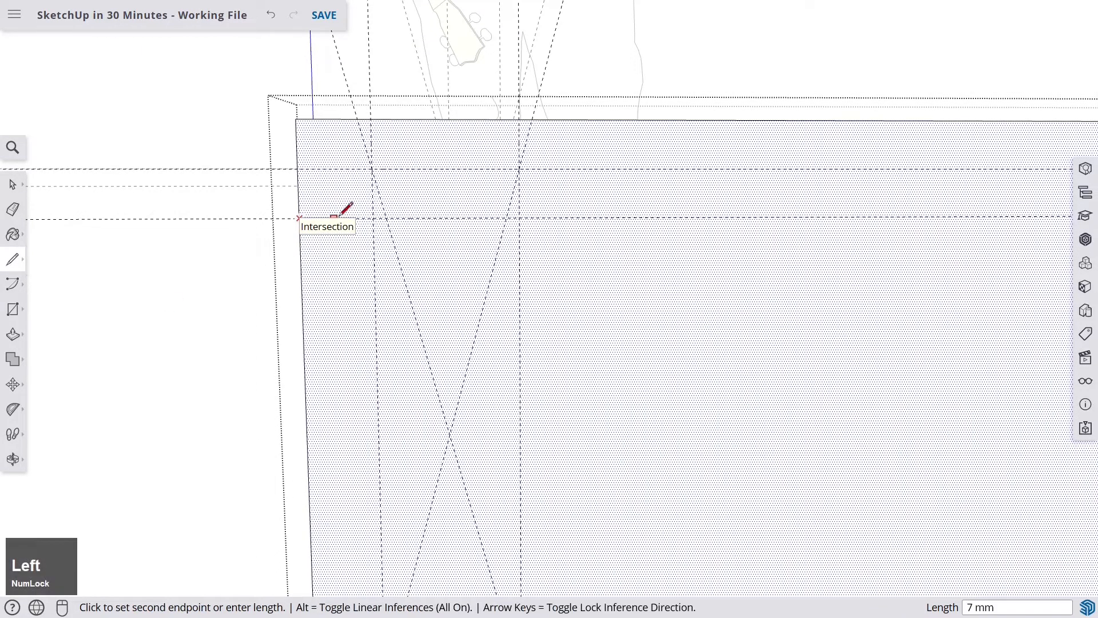
pyautogui.click(386, 217)
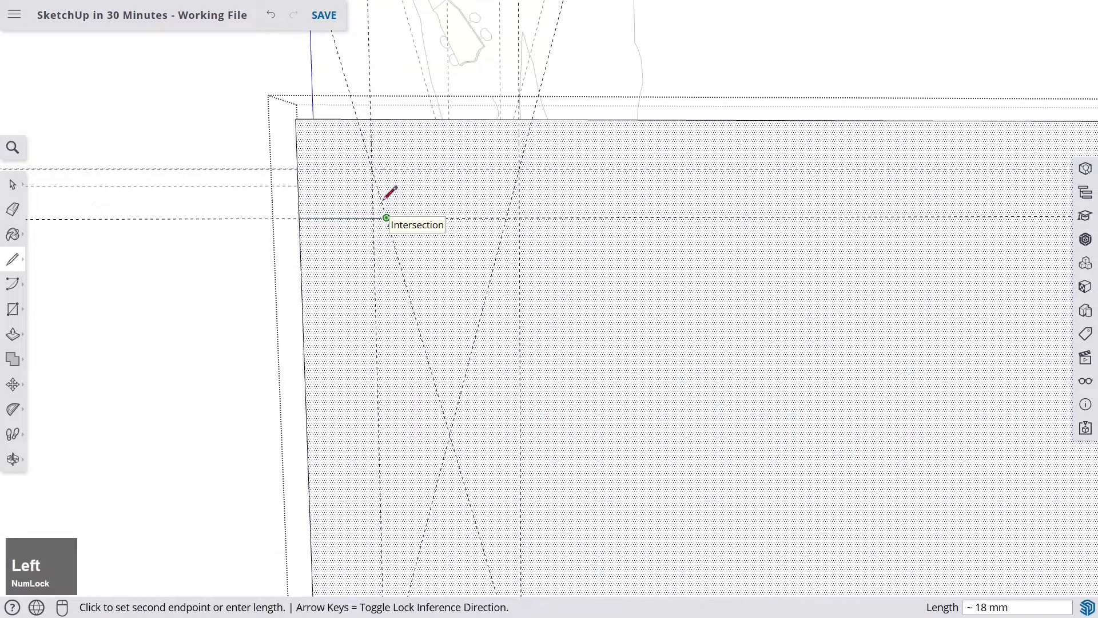
pyautogui.click(361, 115)
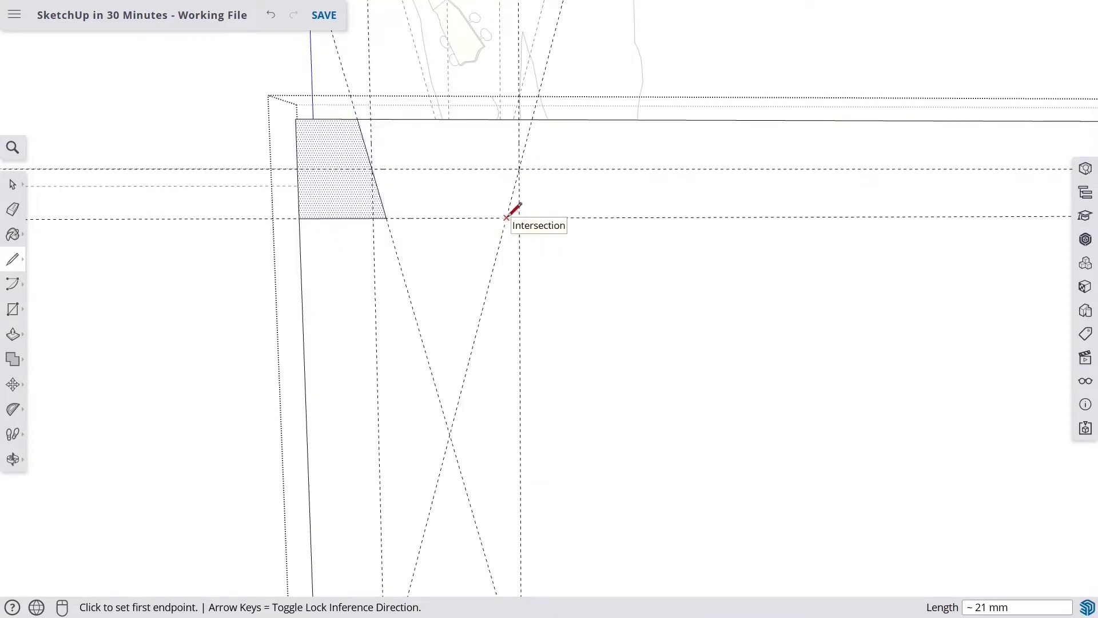
# - Draw a slanted line along the second angled guide up to the board's top edge
pyautogui.click(507, 218)
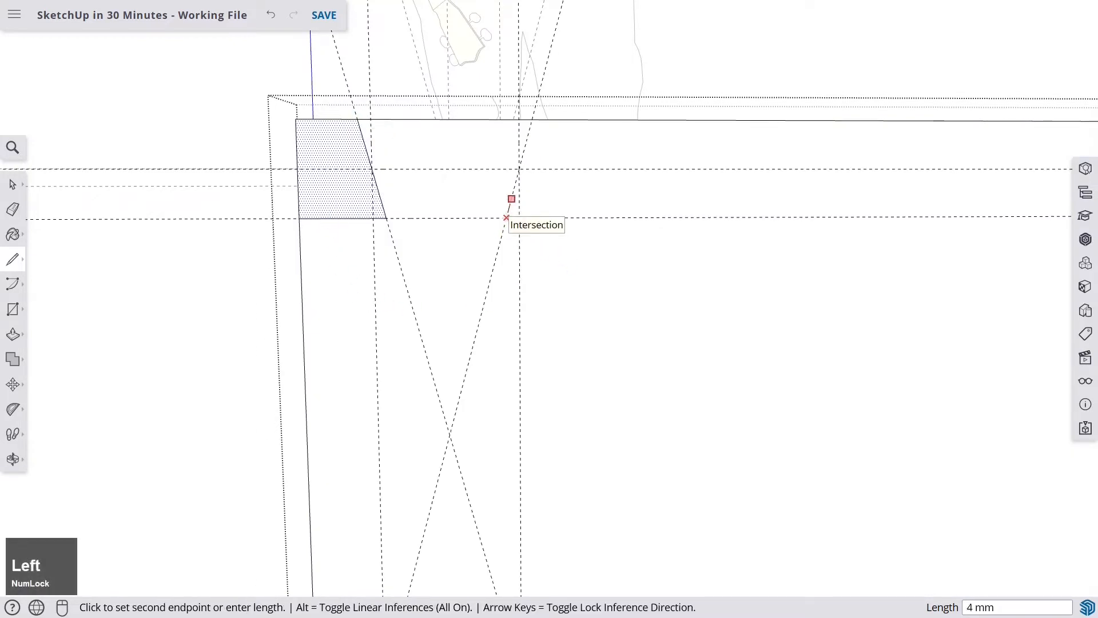
pyautogui.click(532, 118)
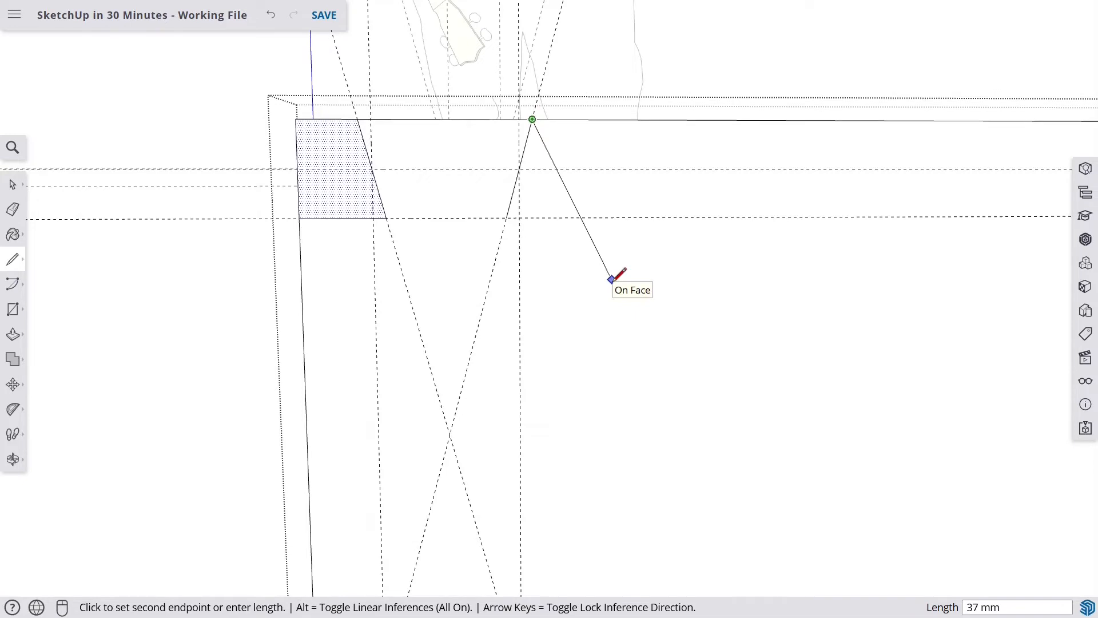
pyautogui.press('space')
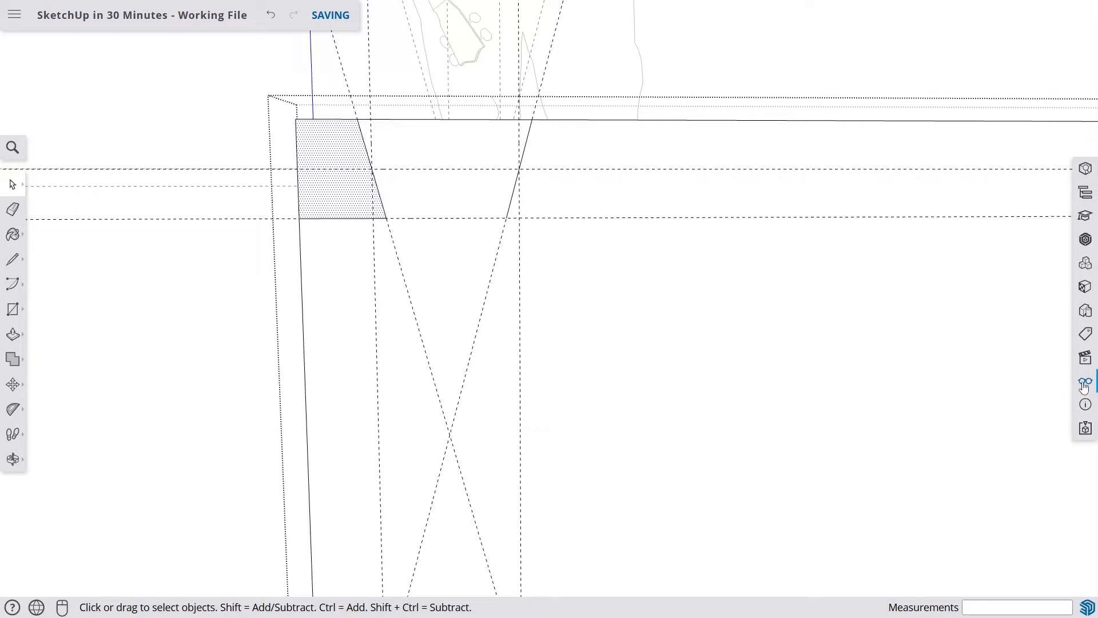
# - Delete all guides from the model and close the display settings
pyautogui.click(1085, 386)
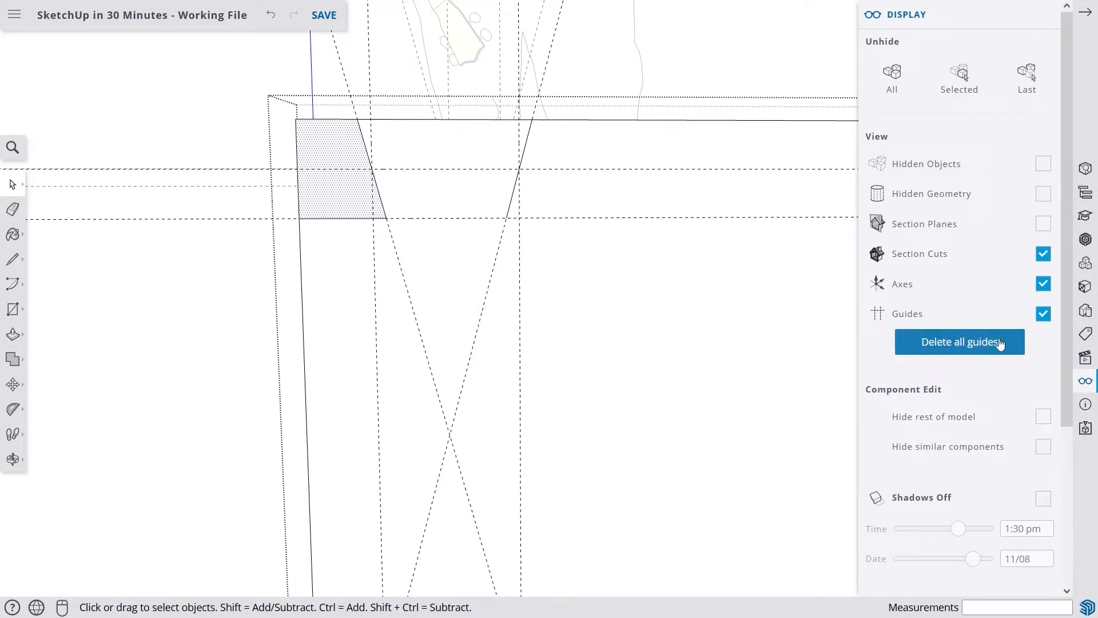
pyautogui.click(955, 343)
pyautogui.press('Num_Lock')
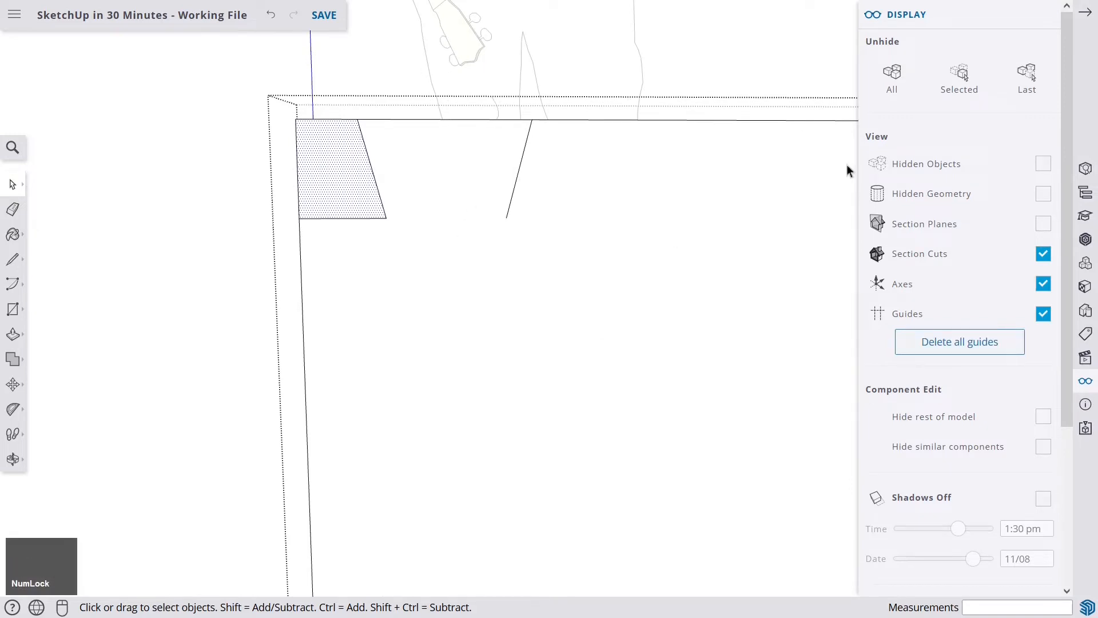
pyautogui.click(1087, 17)
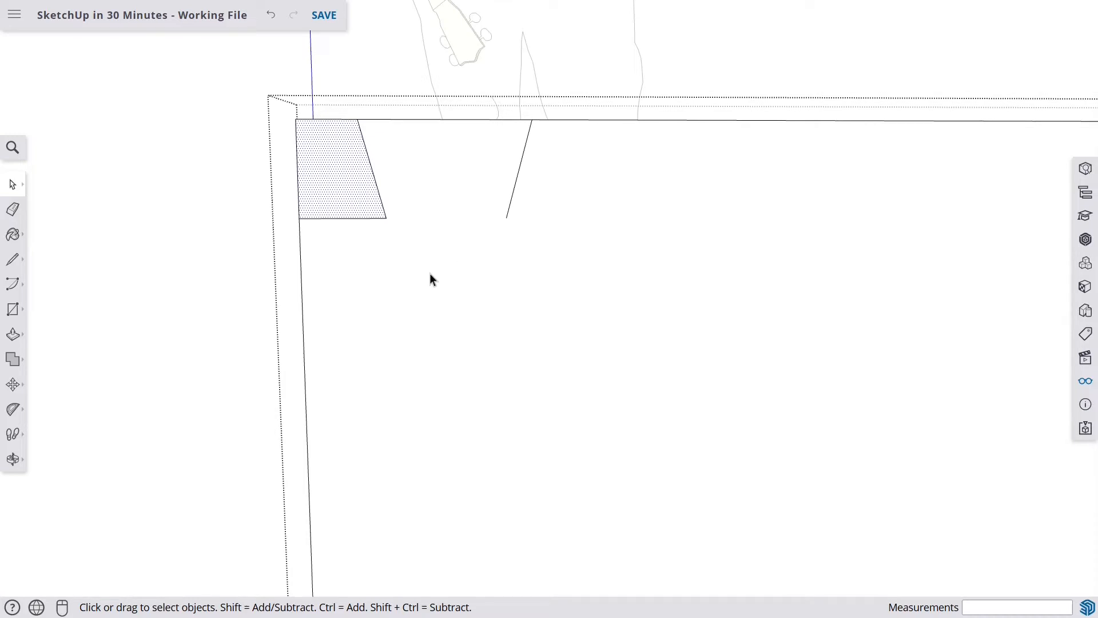
# - Select both slanted lines along the board's top edge
pyautogui.click(373, 176)
pyautogui.click(522, 166)
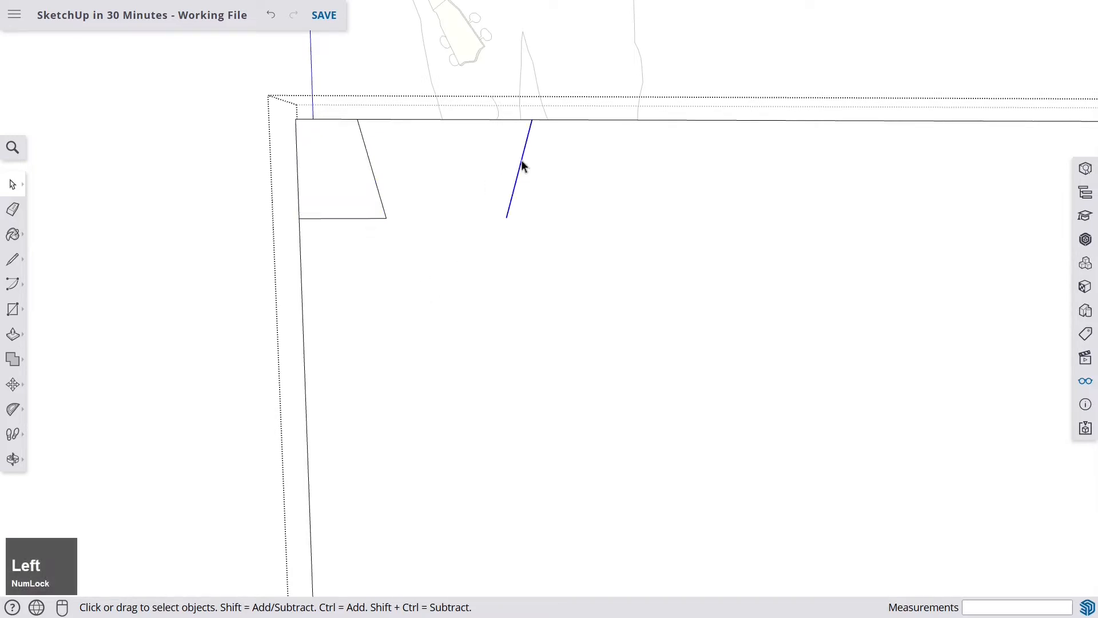
pyautogui.click(375, 181)
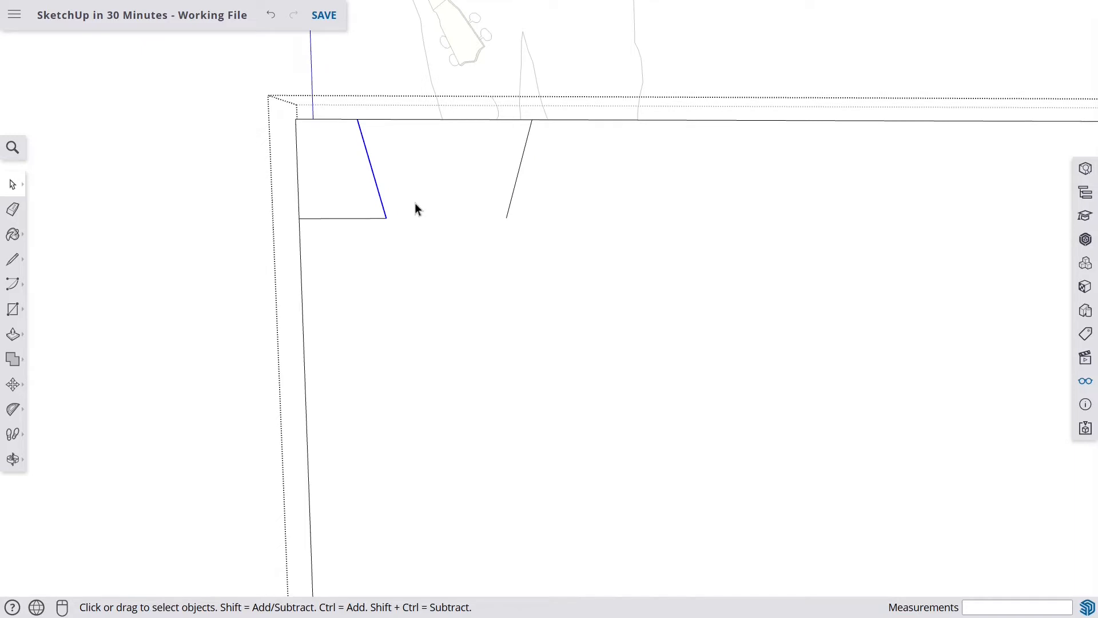
pyautogui.press('shift')
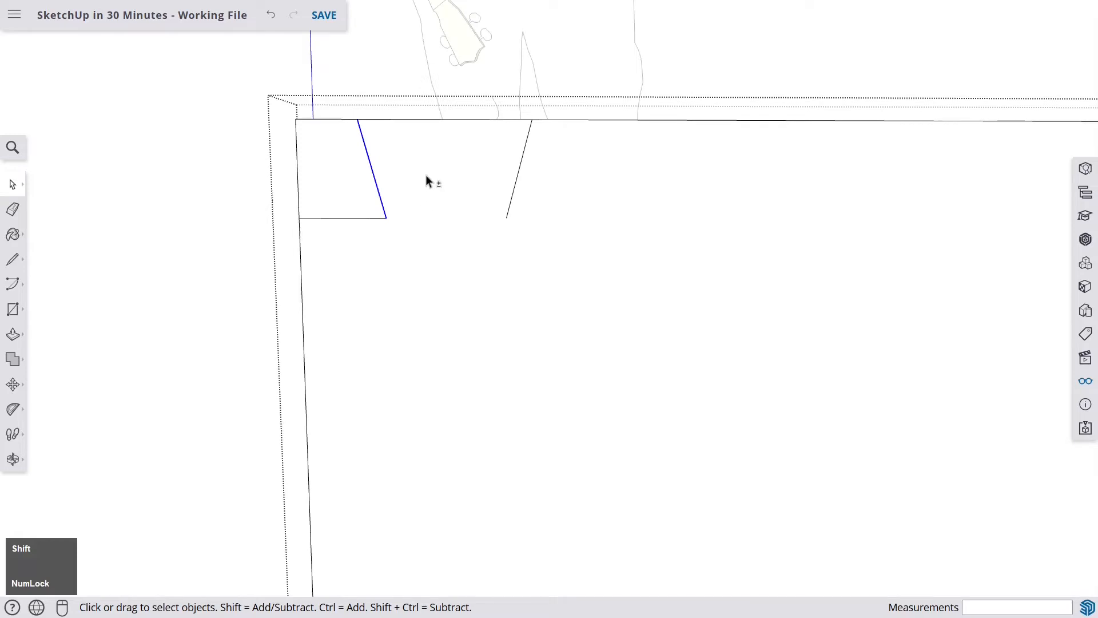
pyautogui.keyDown('shift'); pyautogui.click(406, 177); pyautogui.keyUp('shift')
pyautogui.keyDown('shift'); pyautogui.click(522, 160); pyautogui.keyUp('shift')
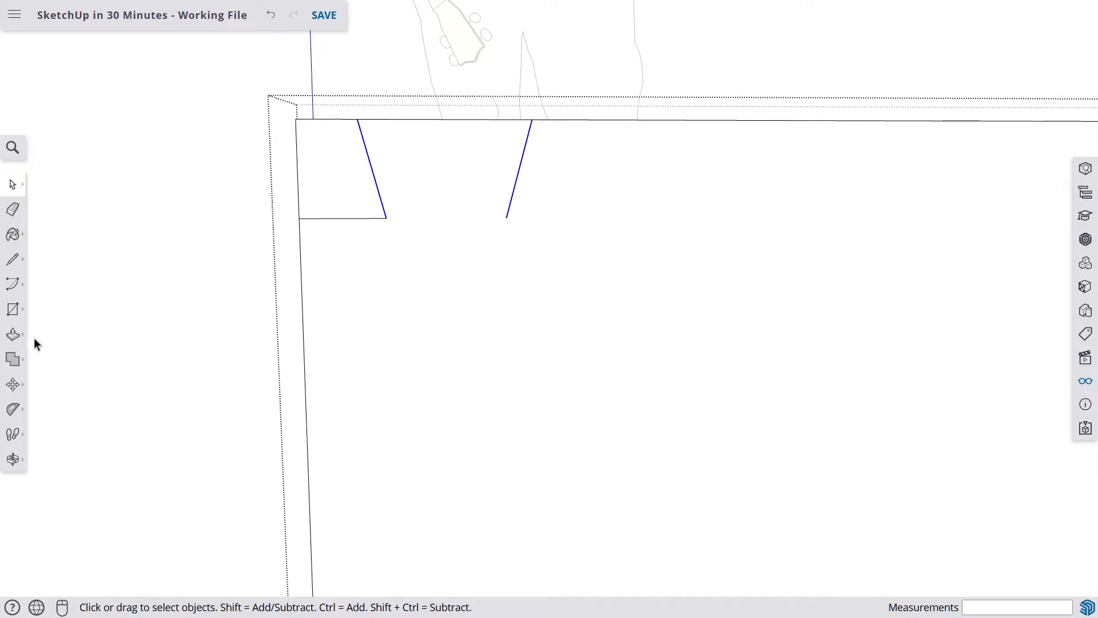
# - Copy the two slanted lines 60 mm along the top edge and repeat the copy four times
pyautogui.click(13, 385)
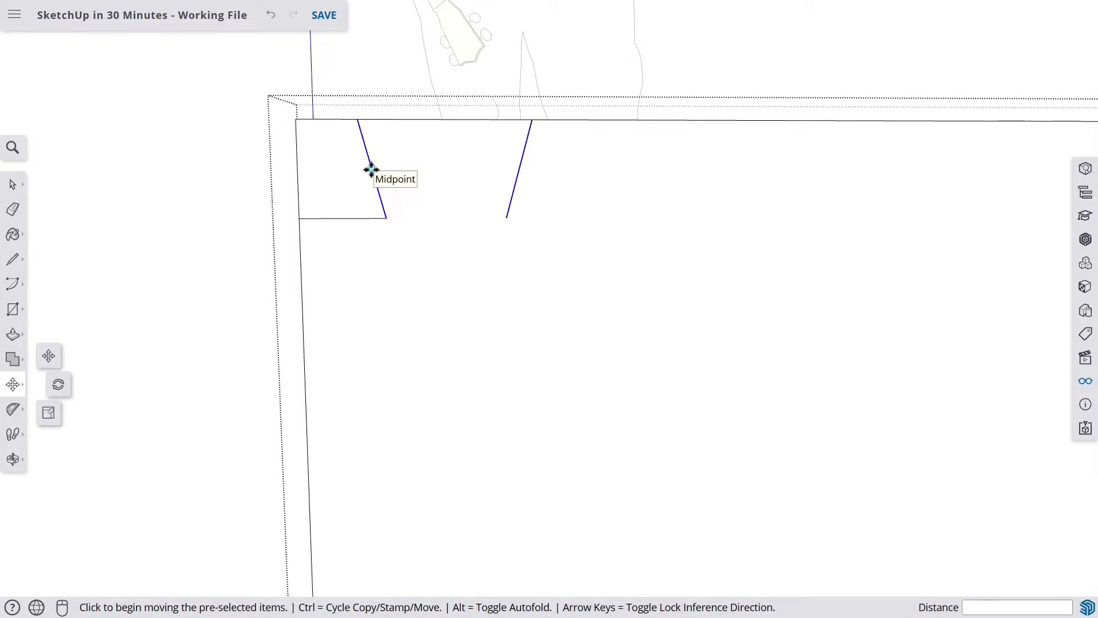
pyautogui.click(371, 170)
pyautogui.press('Num_Lock')
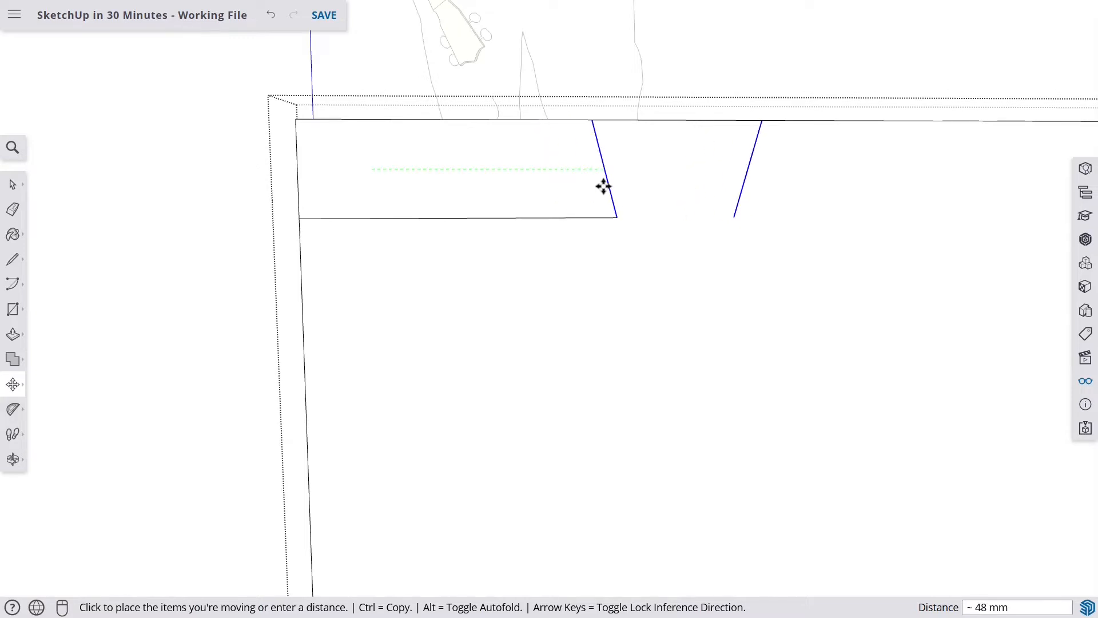
pyautogui.press('ctrl')
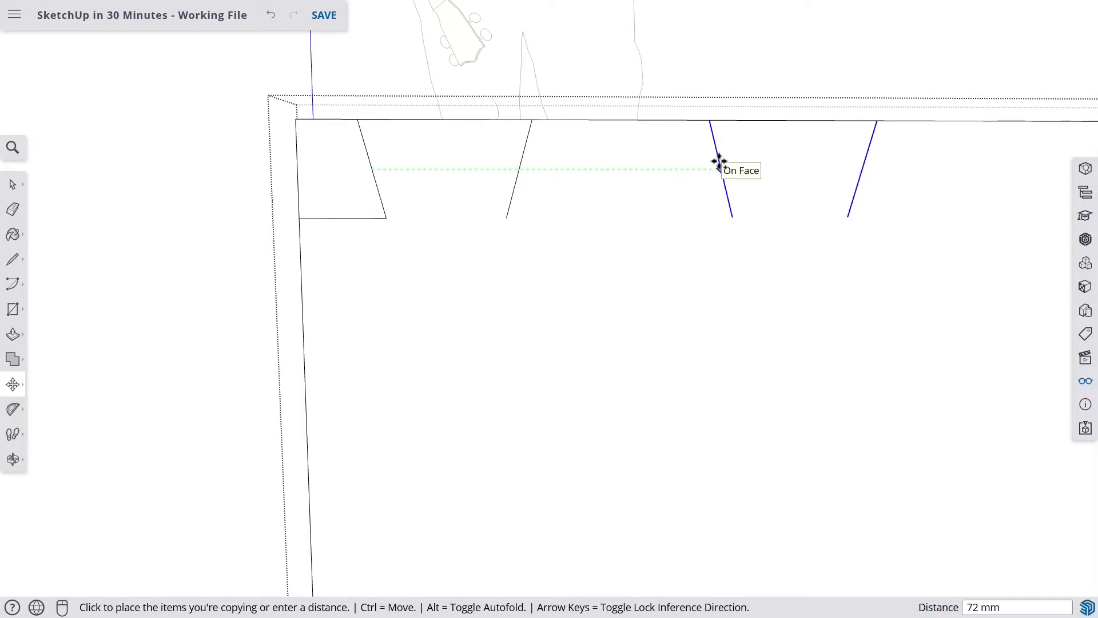
pyautogui.write('60')
pyautogui.press('Return')
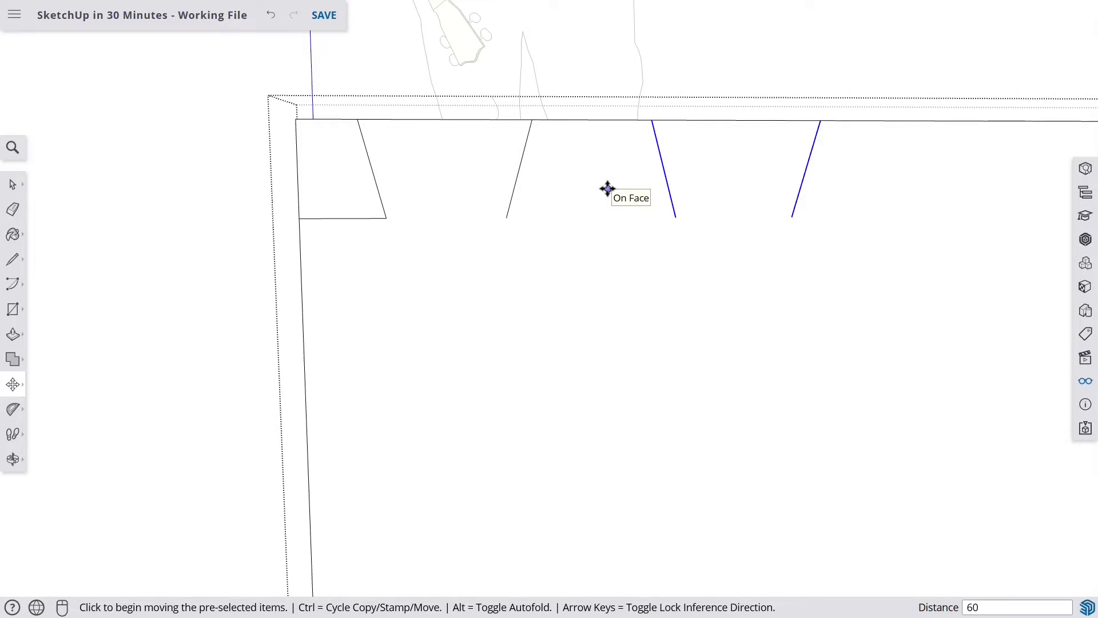
pyautogui.write('*')
pyautogui.write('4')
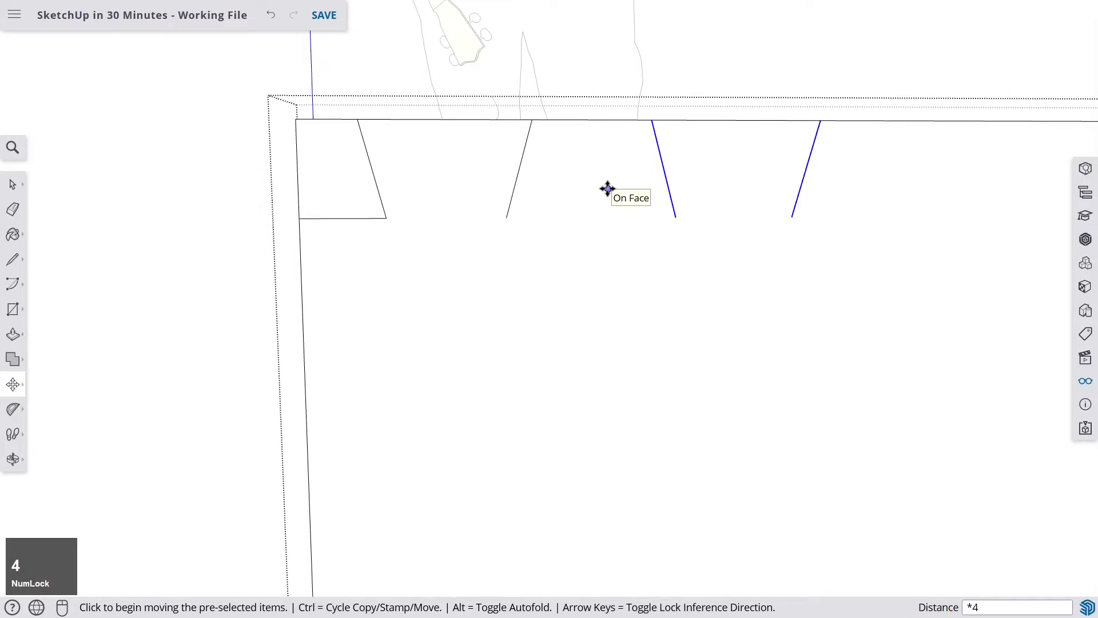
pyautogui.press('Return')
# - Draw a line across the bottom of each slanted line pair to close the tapered notch faces along the top edge
pyautogui.scroll(-5, 610, 187)
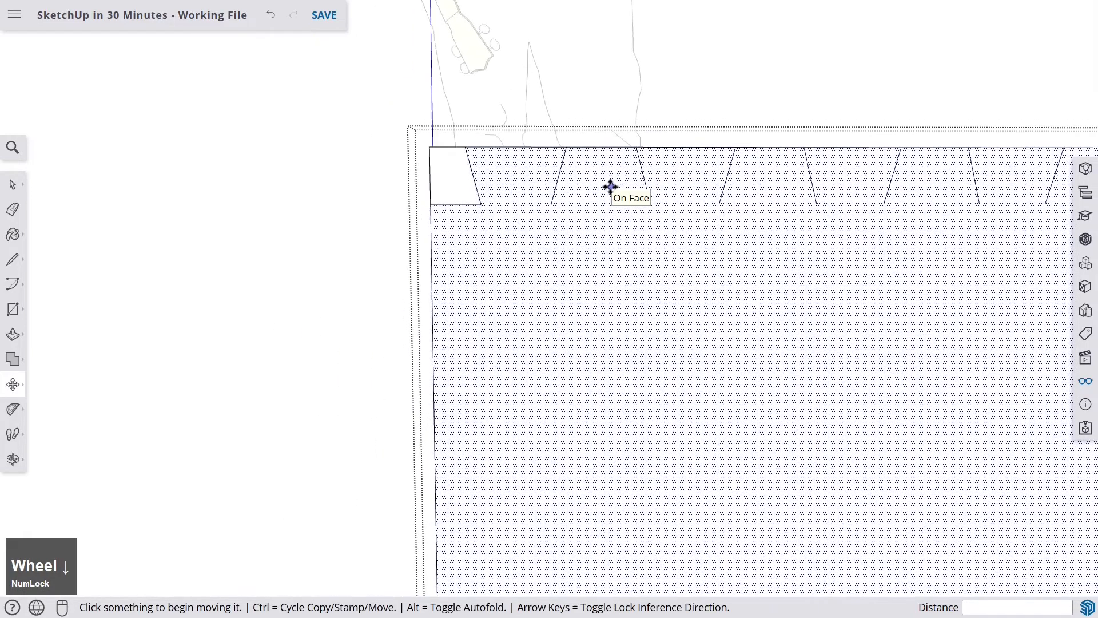
pyautogui.scroll(1, 900, 164)
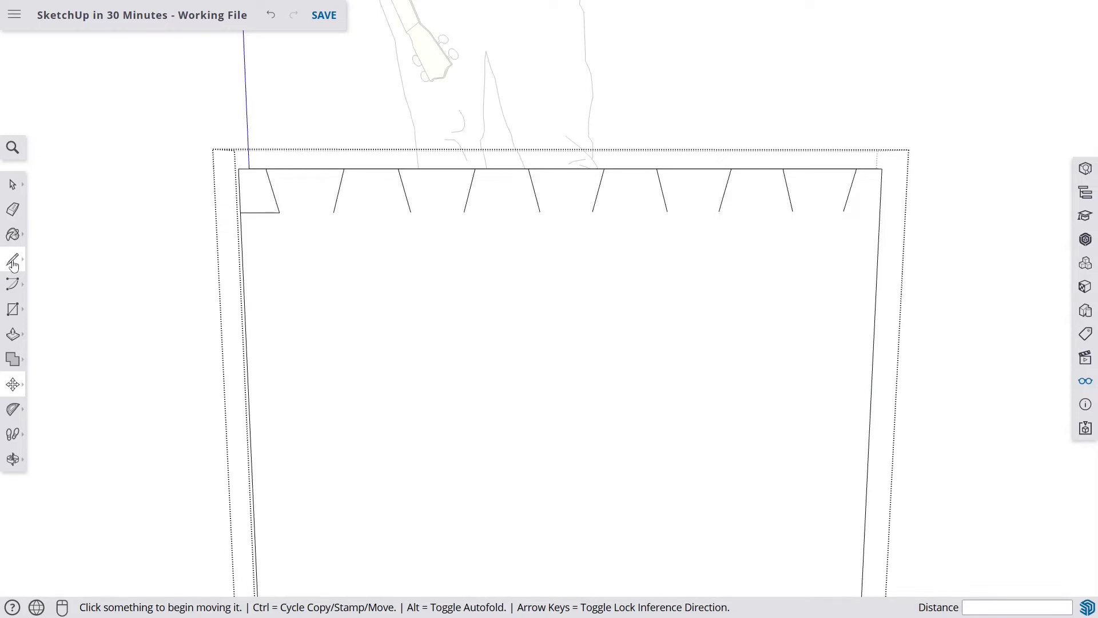
pyautogui.click(14, 262)
pyautogui.scroll(1, 415, 207)
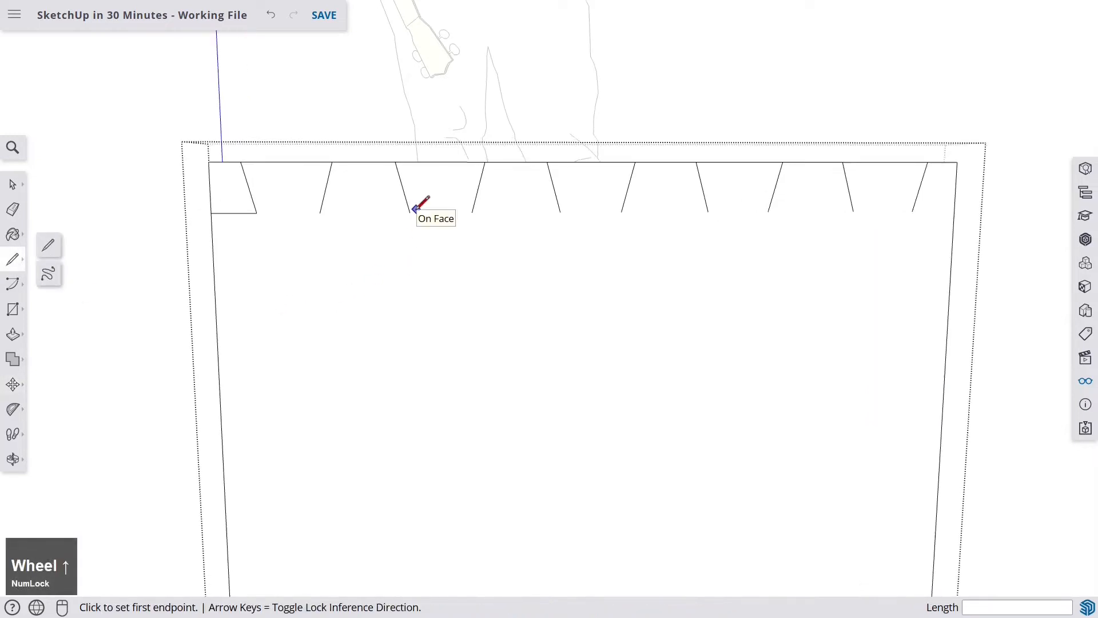
pyautogui.click(320, 212)
pyautogui.click(410, 212)
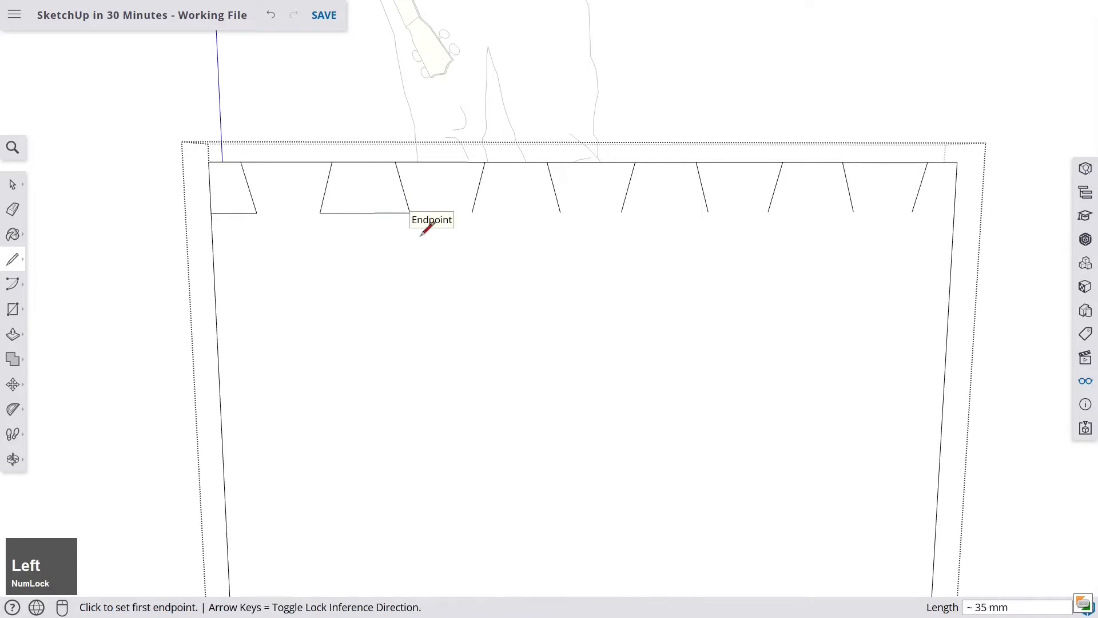
pyautogui.click(472, 212)
pyautogui.click(560, 212)
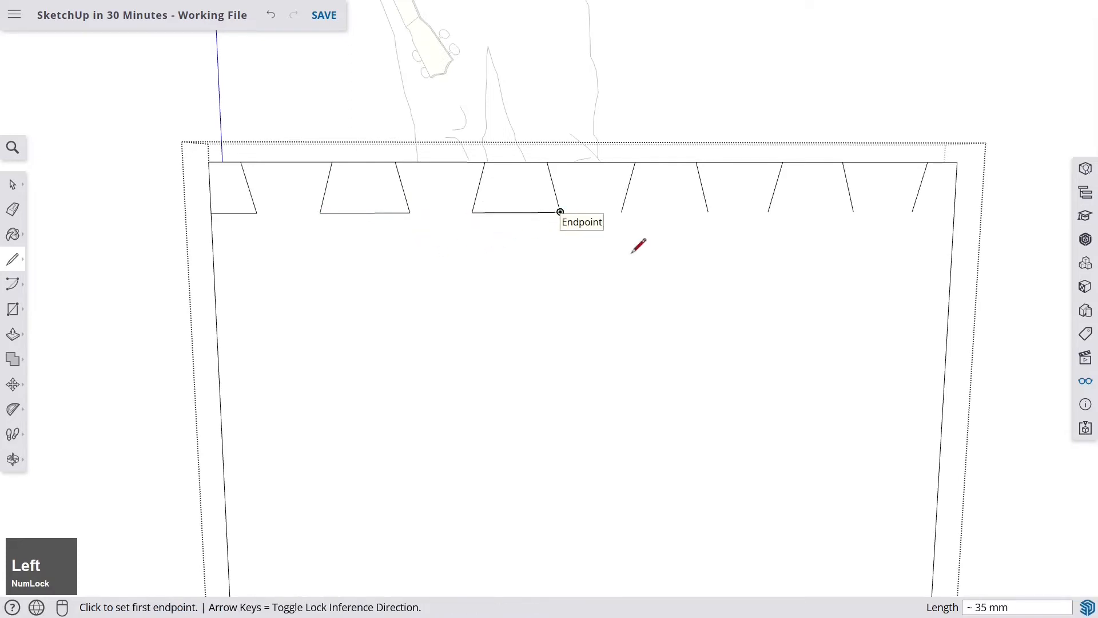
pyautogui.click(622, 212)
pyautogui.click(708, 212)
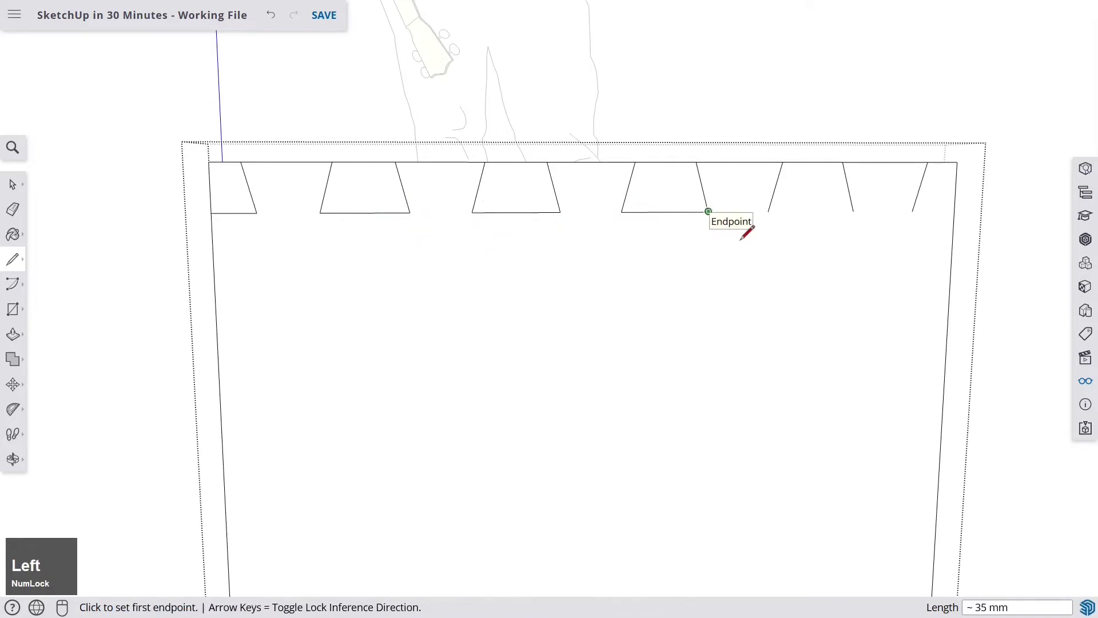
pyautogui.click(768, 212)
pyautogui.click(852, 213)
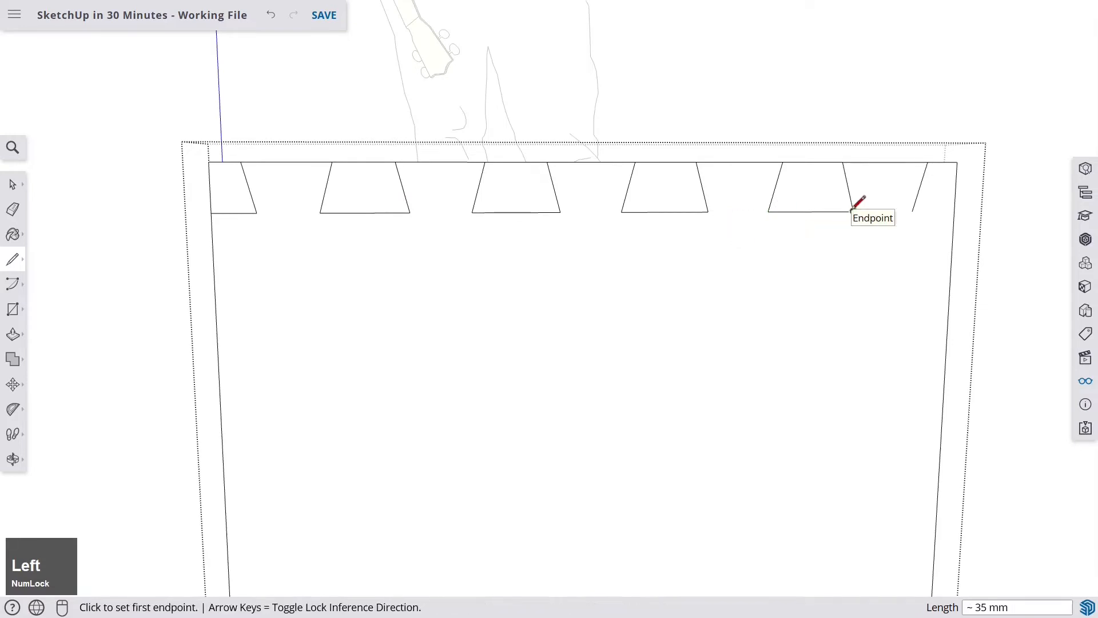
pyautogui.click(912, 211)
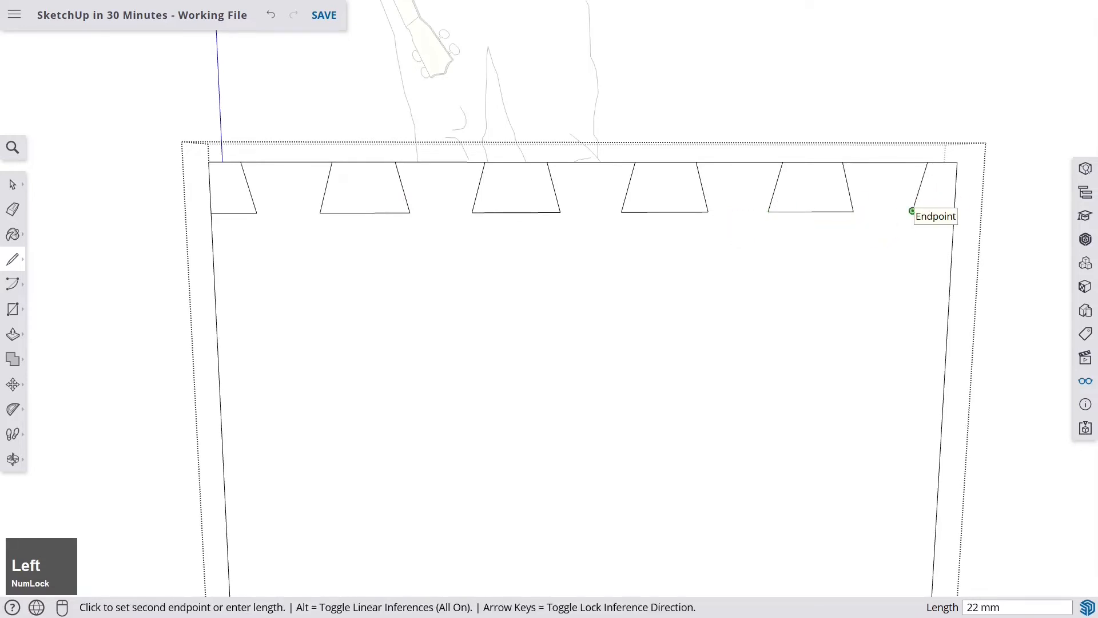
pyautogui.scroll(2, 958, 207)
pyautogui.click(954, 211)
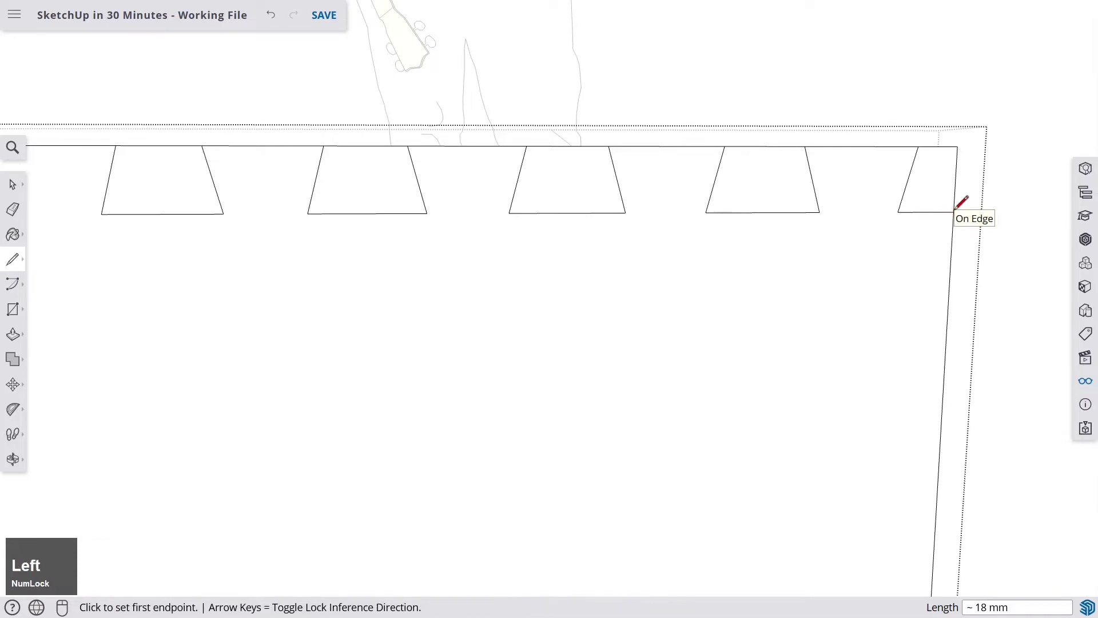
pyautogui.scroll(-3, 962, 201)
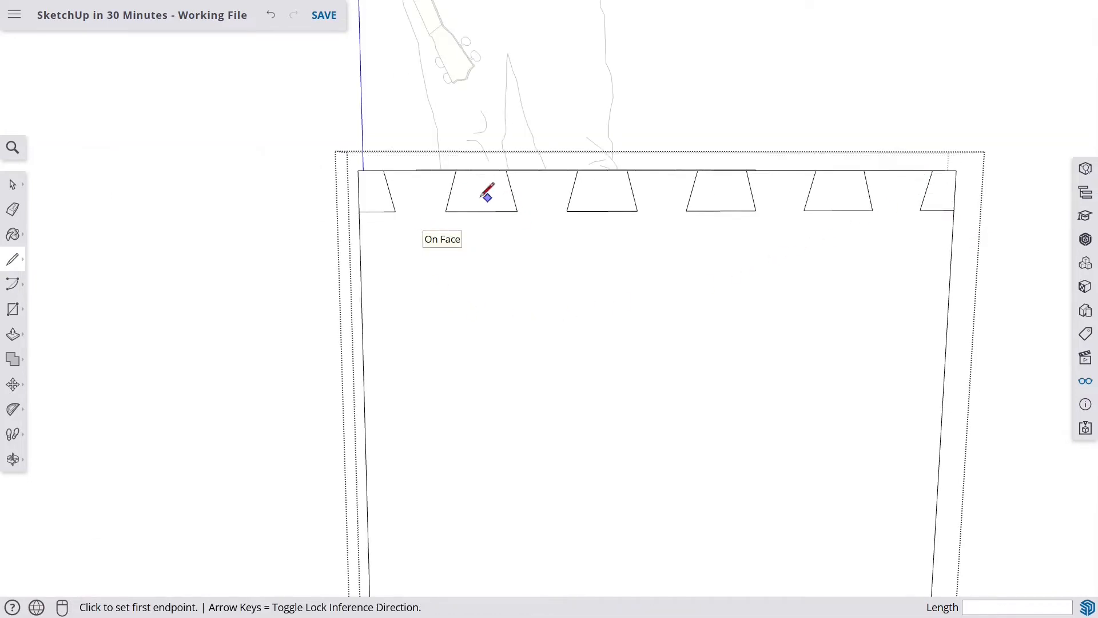
pyautogui.scroll(2, 482, 185)
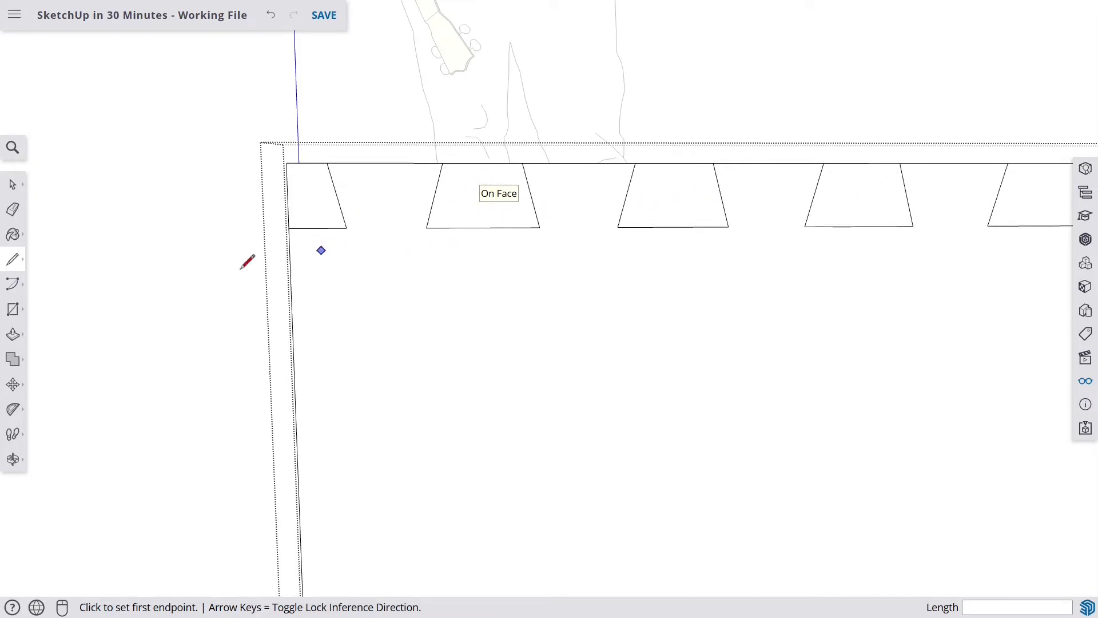
# - Push/Pull the top-left corner notch face through the board's thickness to cut it out
pyautogui.click(18, 339)
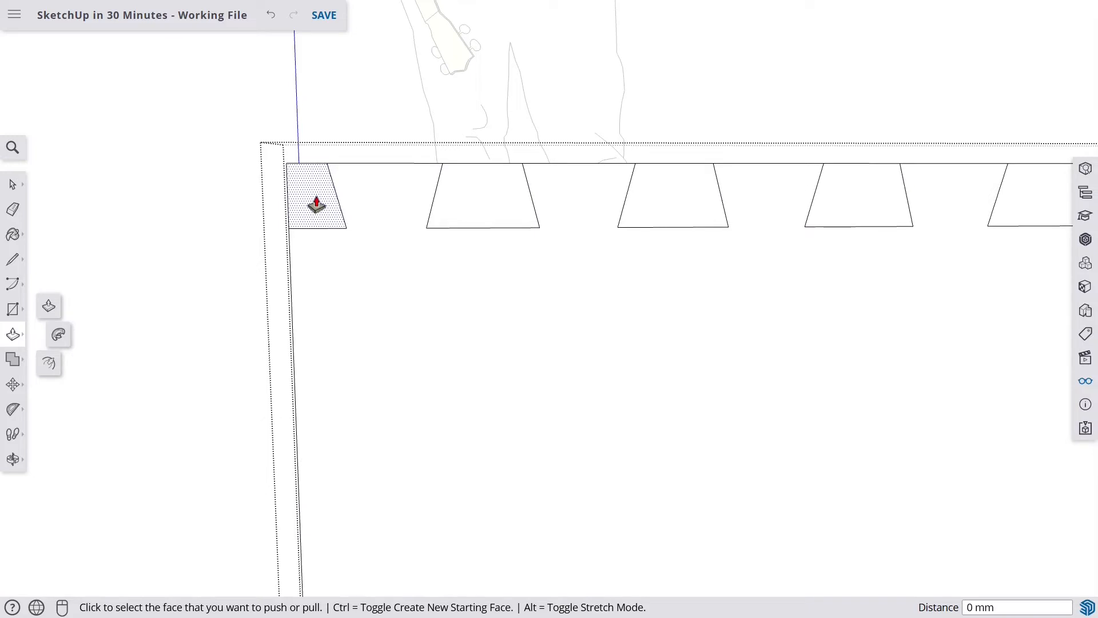
pyautogui.click(313, 203)
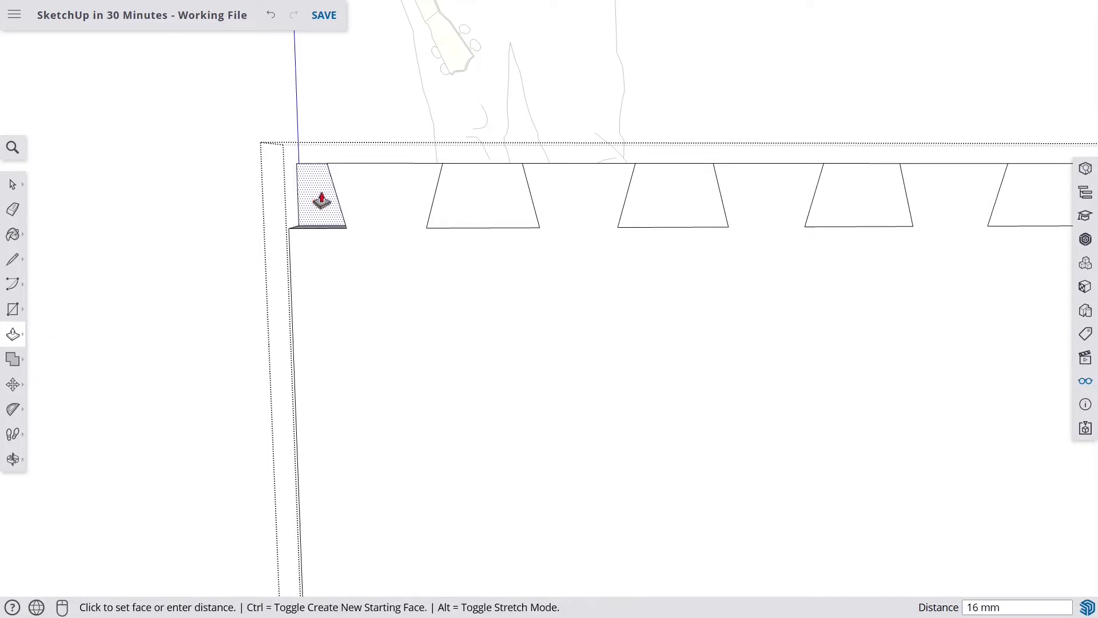
pyautogui.moveTo(325, 204); pyautogui.dragTo(523, 280, button='middle')
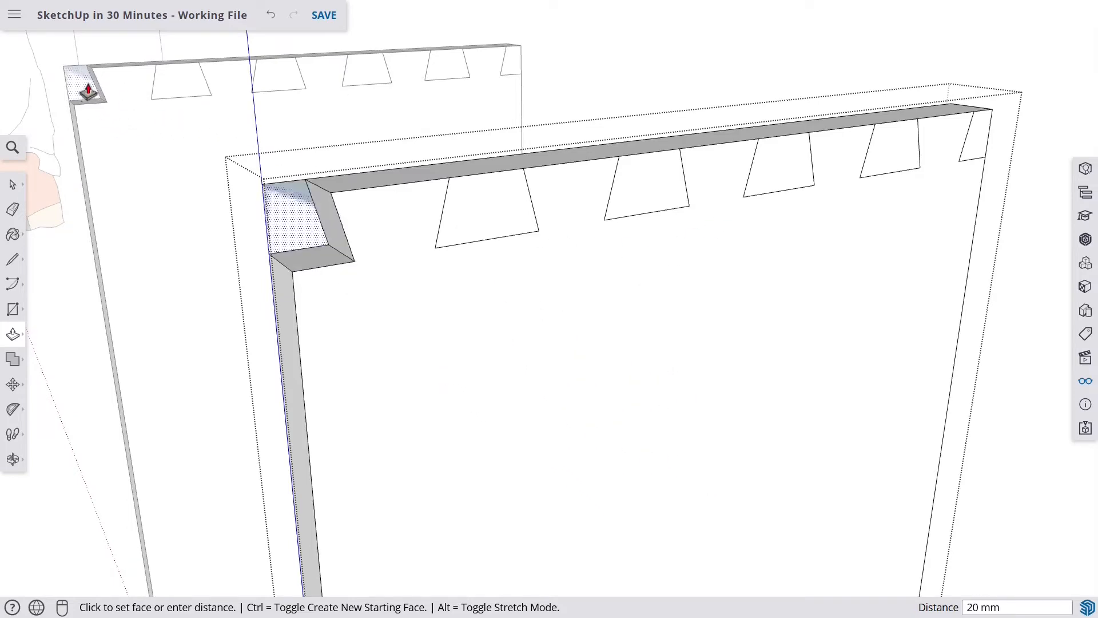
pyautogui.scroll(-1, 332, 194)
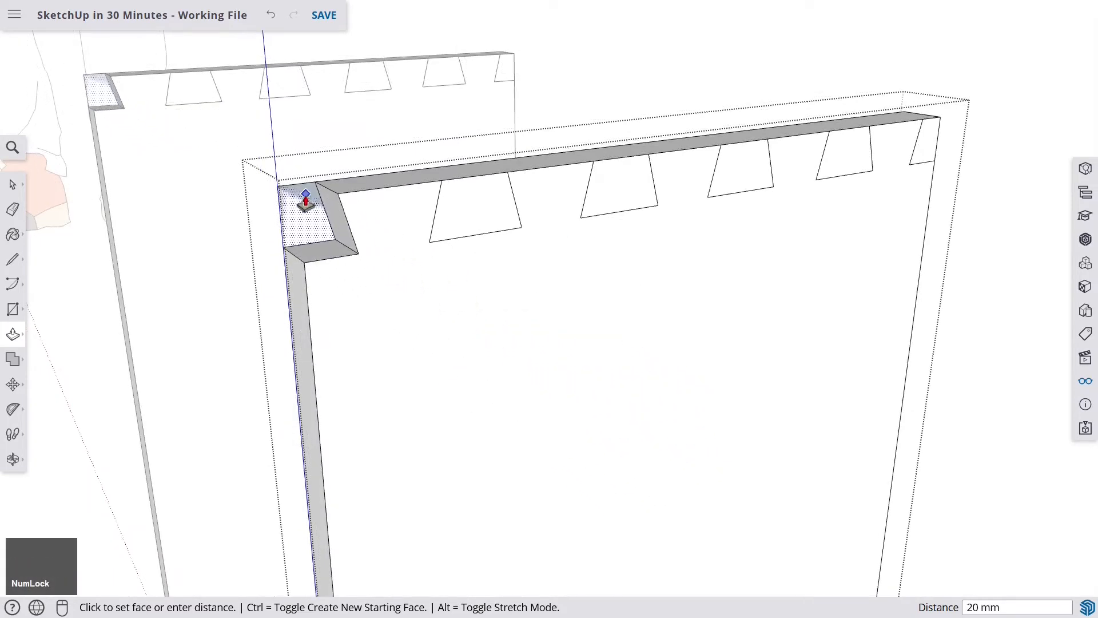
pyautogui.scroll(1, 306, 215)
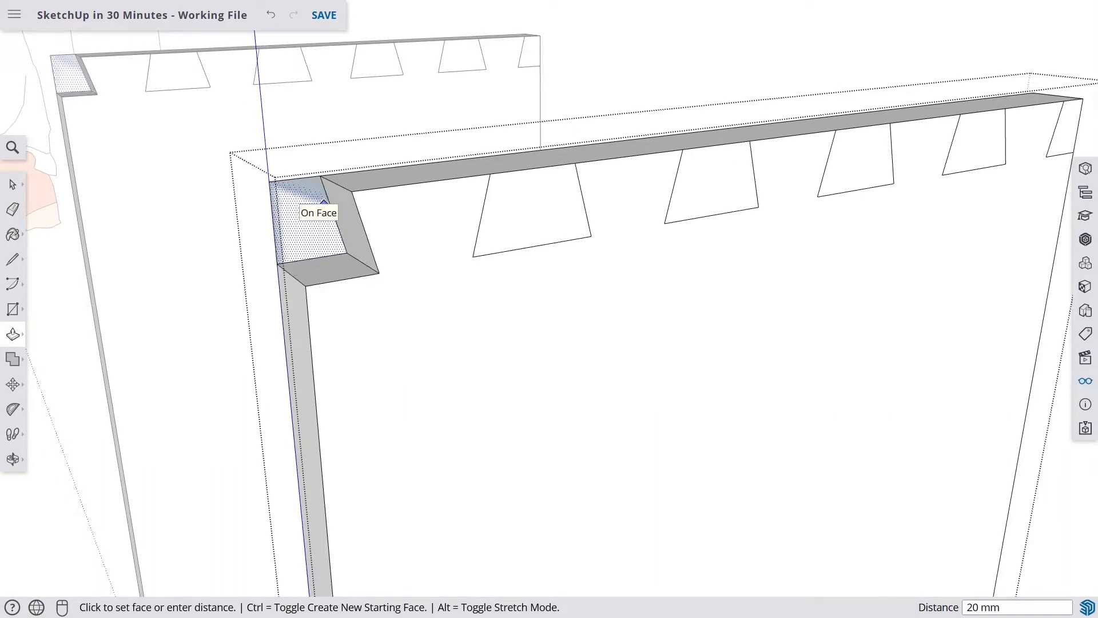
pyautogui.click(302, 213)
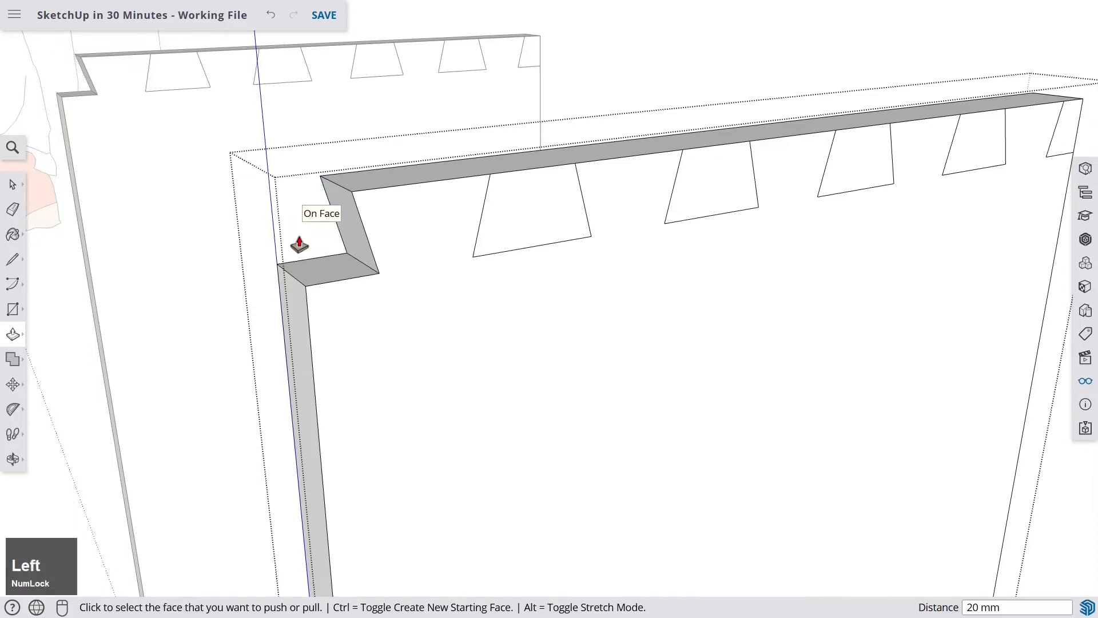
# - Push/Pull each remaining tapered notch face through the board's thickness to cut the notches along the top edge
pyautogui.click(542, 210)
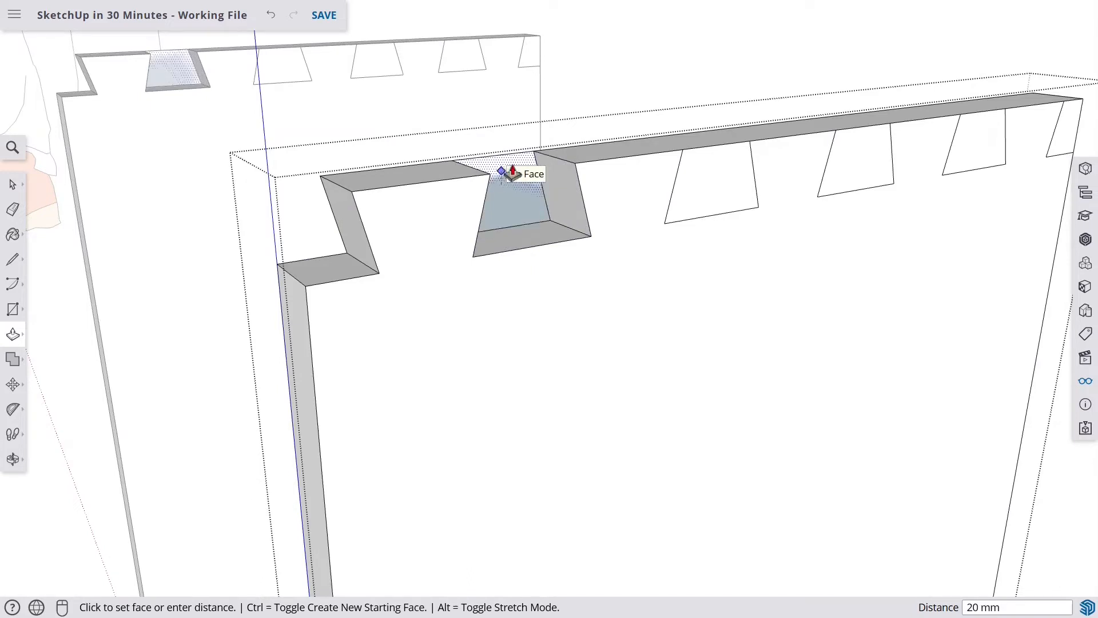
pyautogui.click(502, 175)
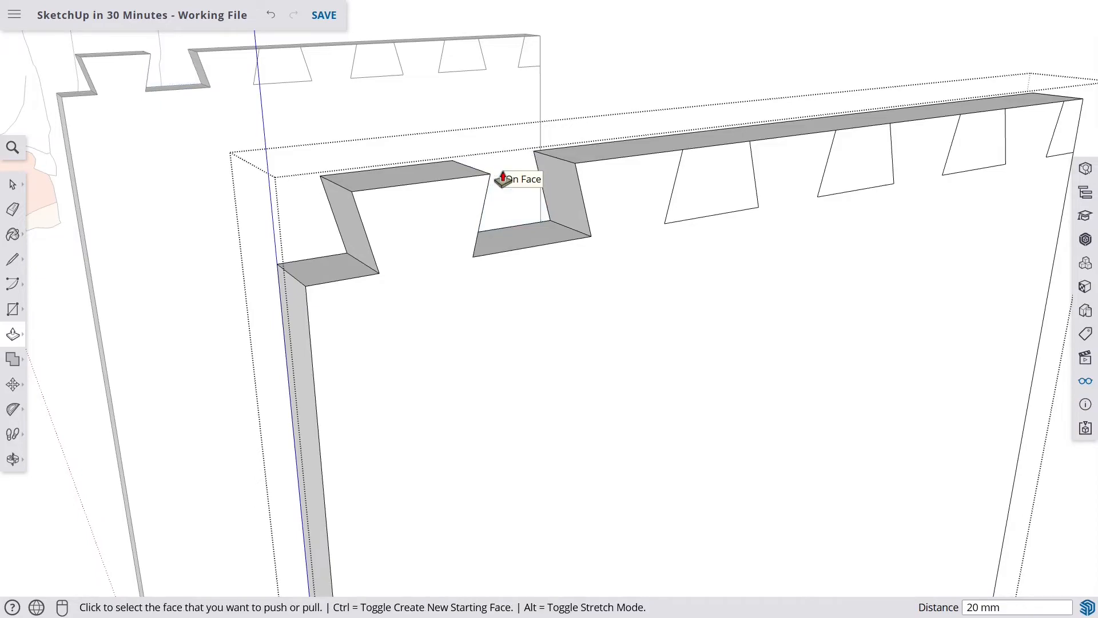
pyautogui.click(710, 182)
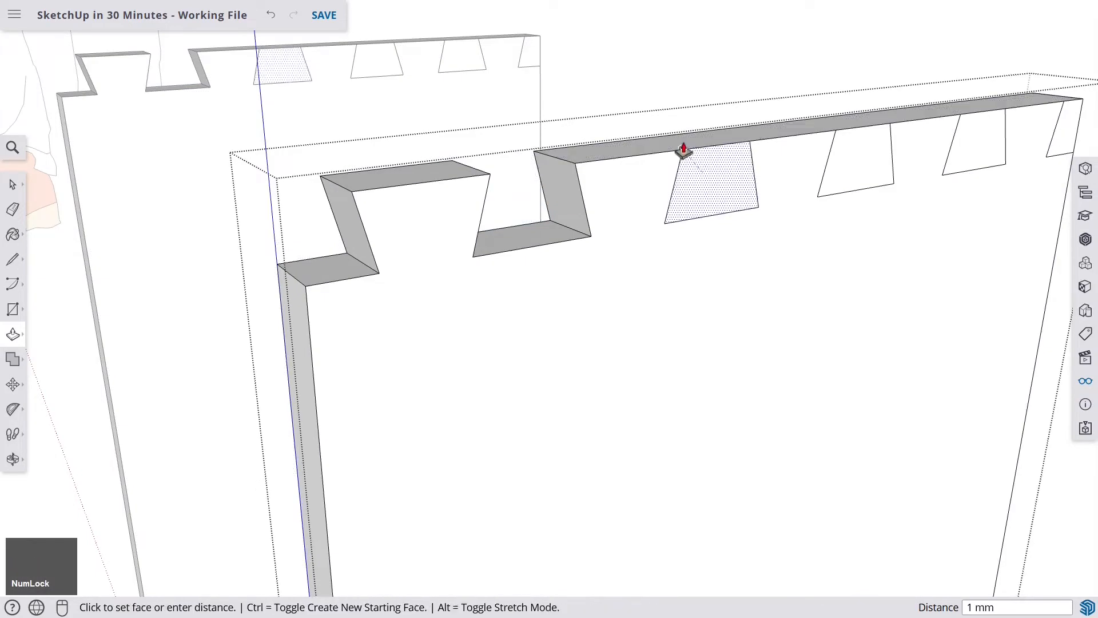
pyautogui.click(677, 144)
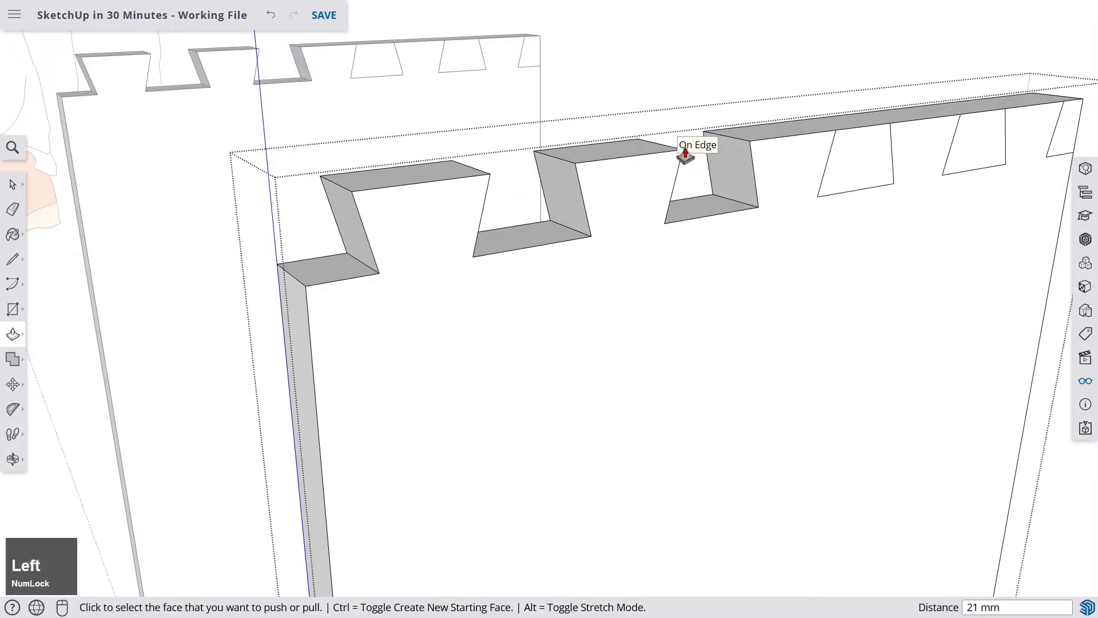
pyautogui.keyDown('shift'); pyautogui.moveTo(822, 149); pyautogui.dragTo(528, 269, button='middle'); pyautogui.keyUp('shift')
pyautogui.scroll(2, 528, 268)
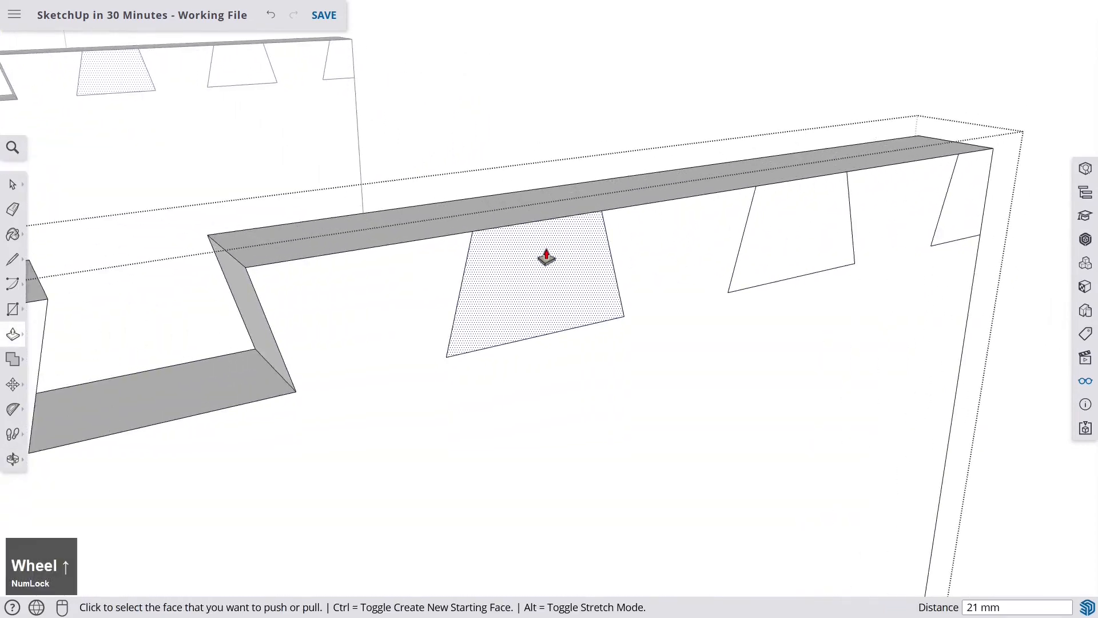
pyautogui.click(545, 254)
pyautogui.click(503, 204)
pyautogui.click(816, 224)
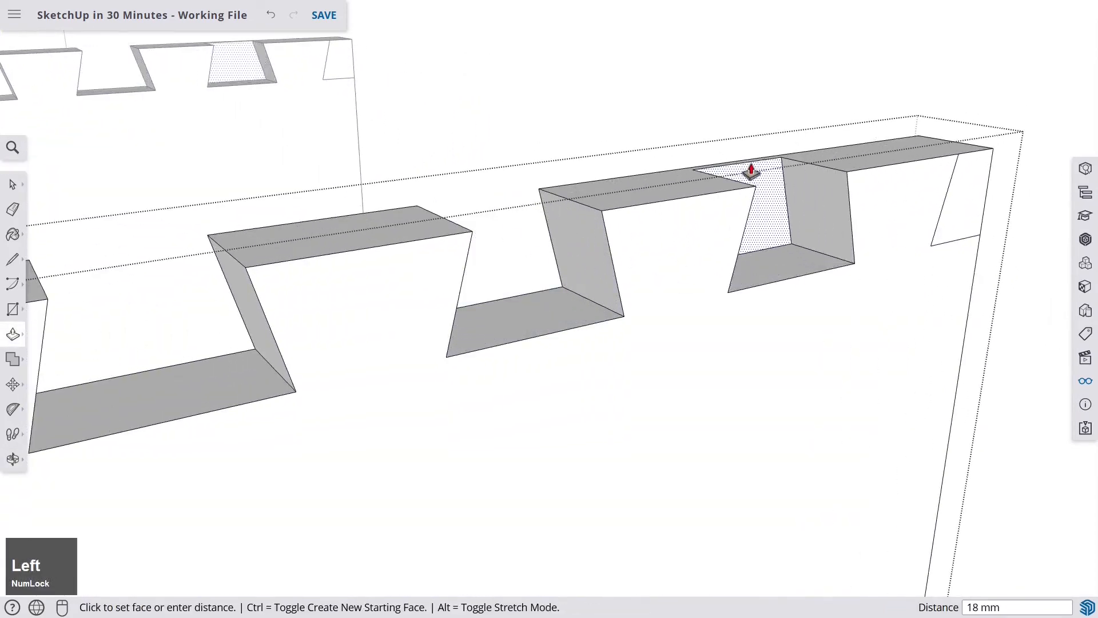
pyautogui.click(772, 175)
pyautogui.keyDown('shift'); pyautogui.moveTo(780, 177); pyautogui.dragTo(885, 255, button='middle'); pyautogui.keyUp('shift')
pyautogui.click(871, 252)
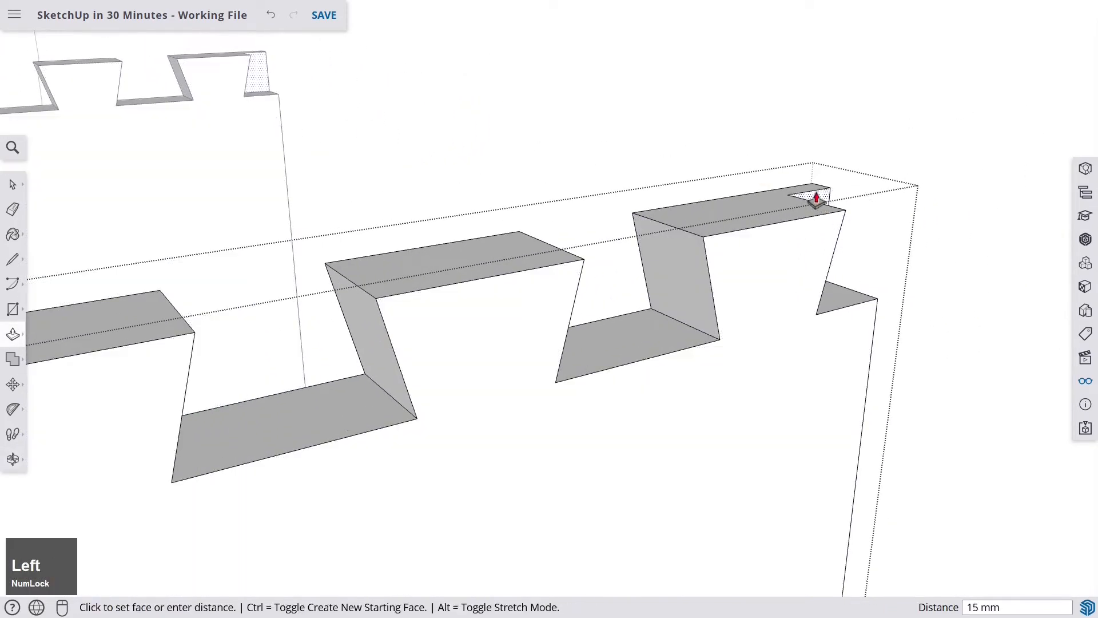
pyautogui.click(809, 189)
pyautogui.scroll(-2, 809, 189)
pyautogui.scroll(-3, 809, 190)
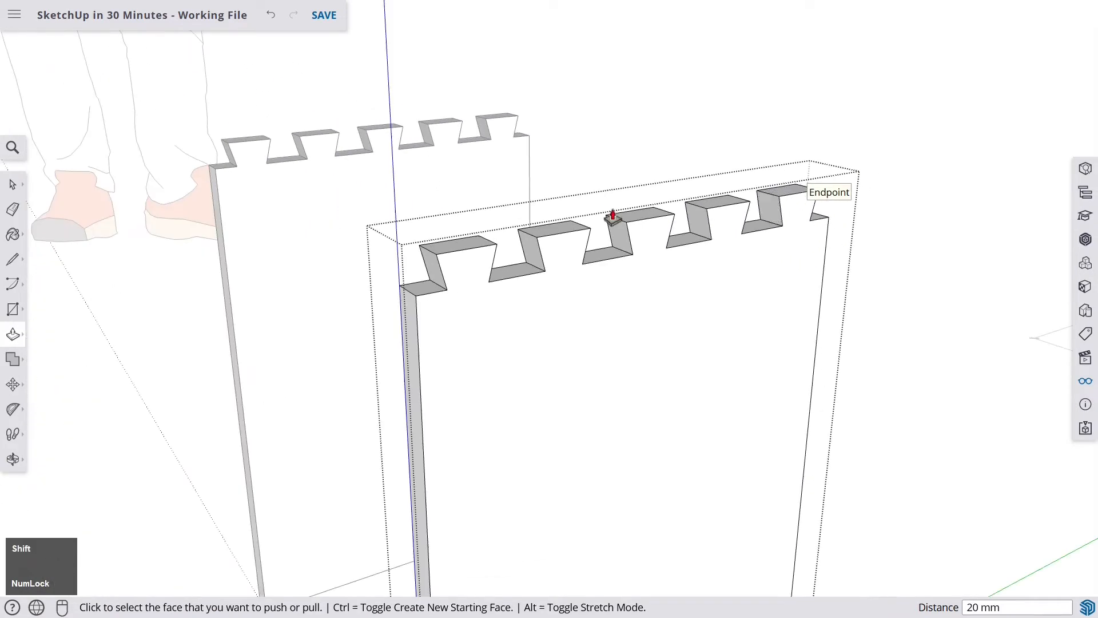
pyautogui.moveTo(612, 216); pyautogui.dragTo(662, 221, button='middle')
pyautogui.press('space')
pyautogui.click(732, 240)
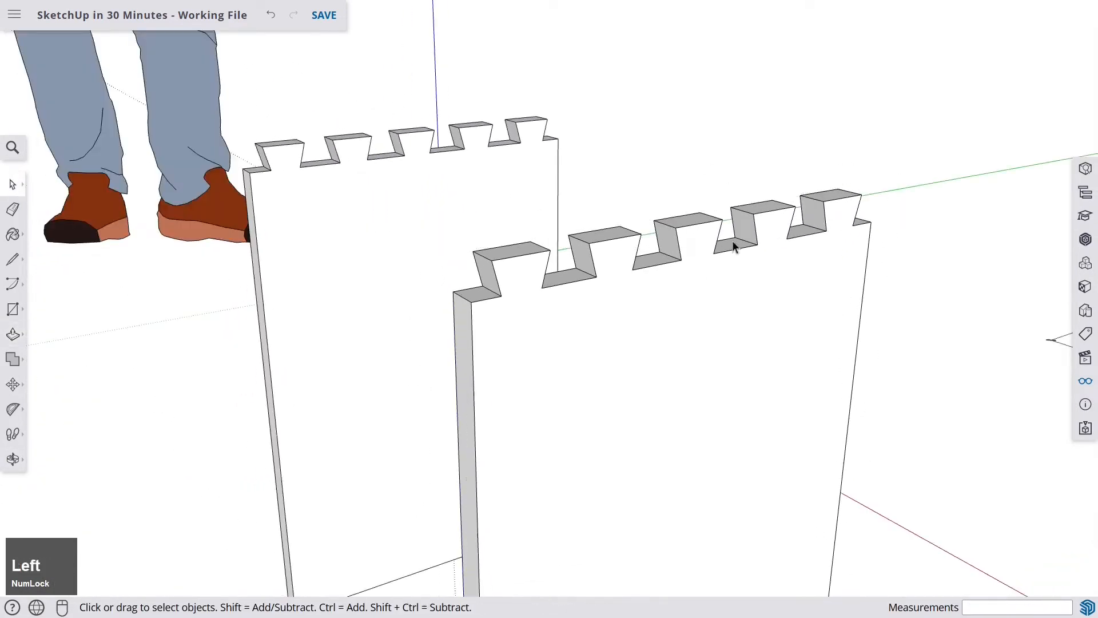
# - Draw a 400 mm by 300 mm rectangle across the tops of both side boards
pyautogui.moveTo(735, 241); pyautogui.dragTo(580, 344, button='middle')
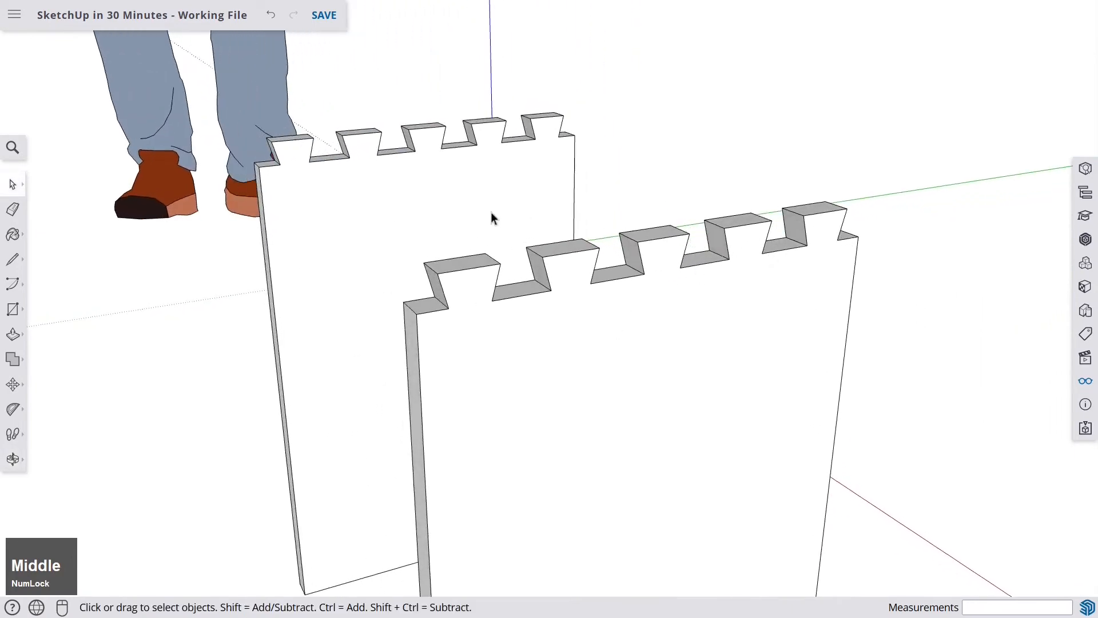
pyautogui.moveTo(230, 178); pyautogui.dragTo(390, 157, button='middle')
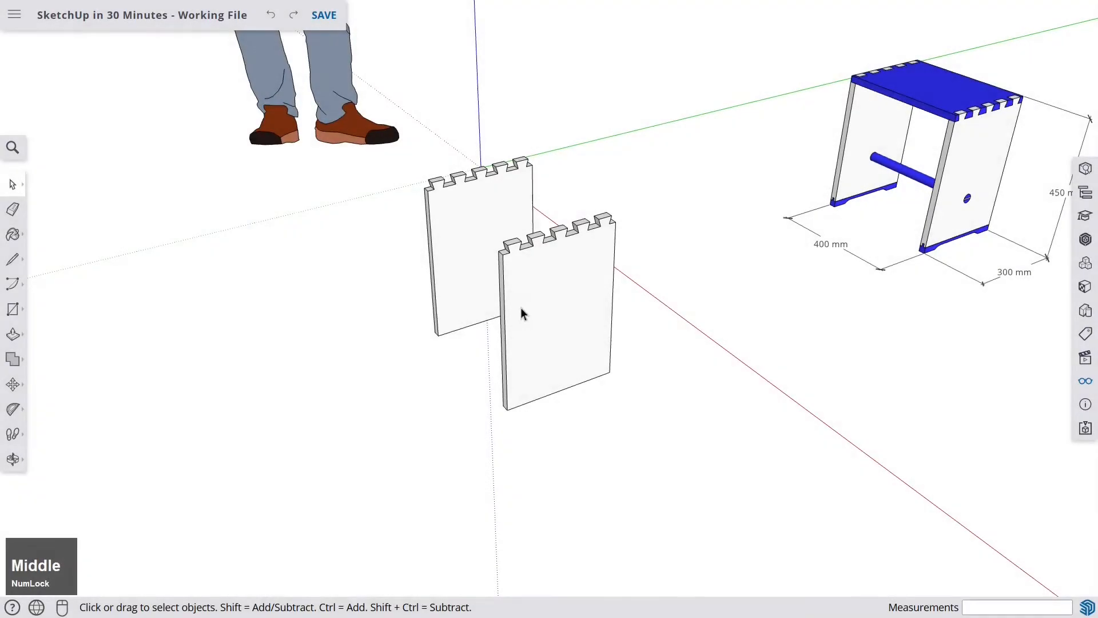
pyautogui.moveTo(520, 311); pyautogui.dragTo(491, 301, button='middle')
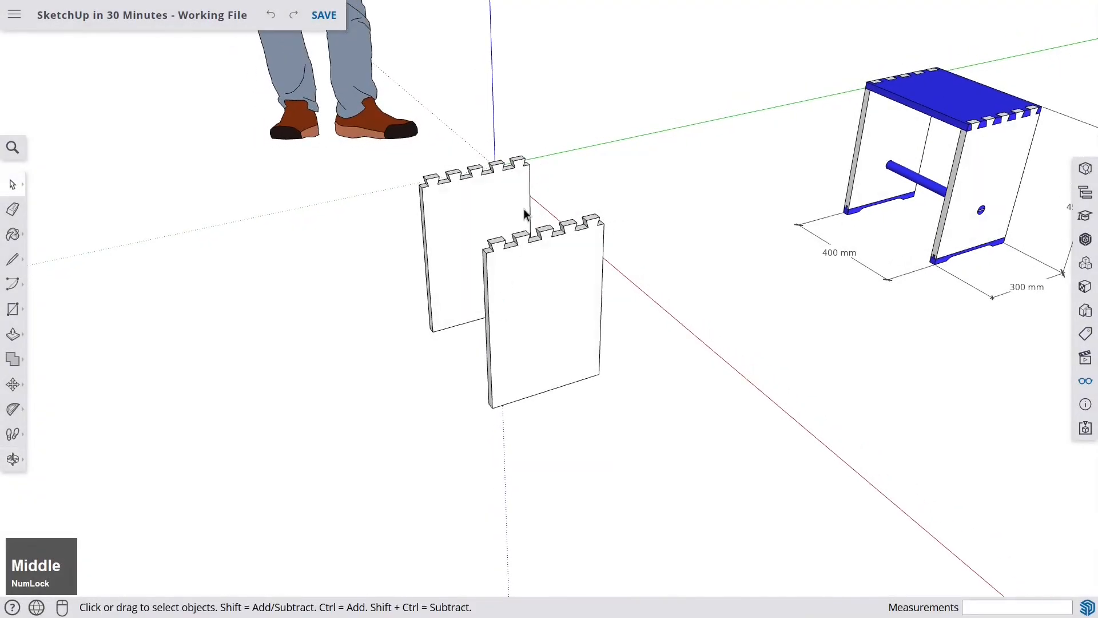
pyautogui.keyDown('shift'); pyautogui.moveTo(527, 220); pyautogui.dragTo(431, 255, button='middle'); pyautogui.keyUp('shift')
pyautogui.keyDown('shift'); pyautogui.moveTo(383, 295); pyautogui.dragTo(344, 252, button='middle'); pyautogui.keyUp('shift')
pyautogui.scroll(4, 345, 248)
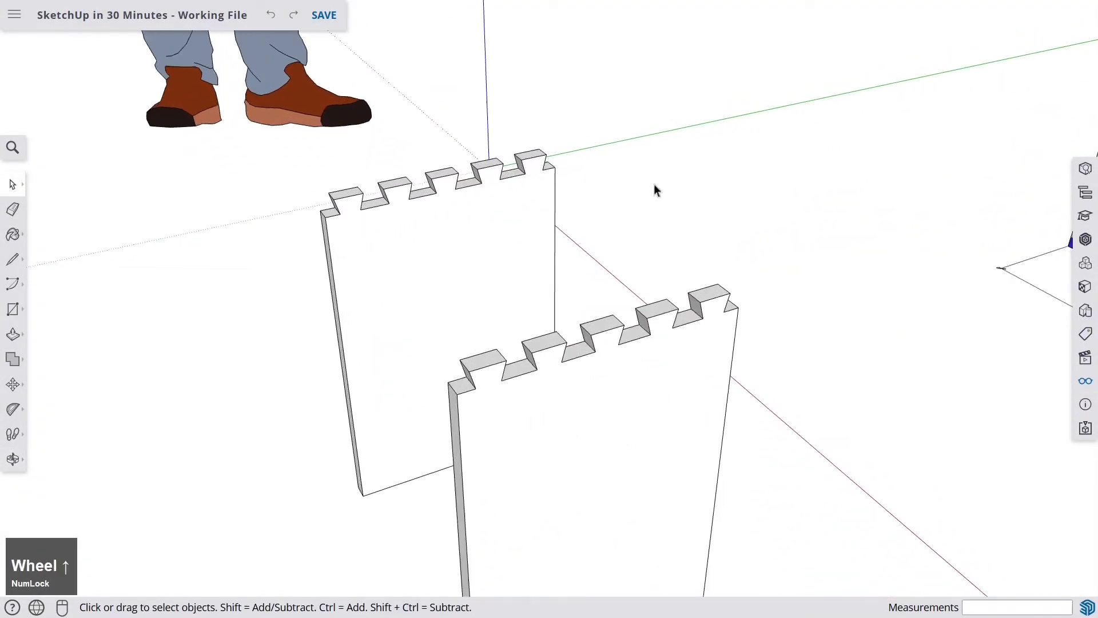
pyautogui.moveTo(486, 334); pyautogui.dragTo(462, 295, button='middle')
pyautogui.keyDown('shift'); pyautogui.moveTo(545, 255); pyautogui.dragTo(537, 295, button='middle'); pyautogui.keyUp('shift')
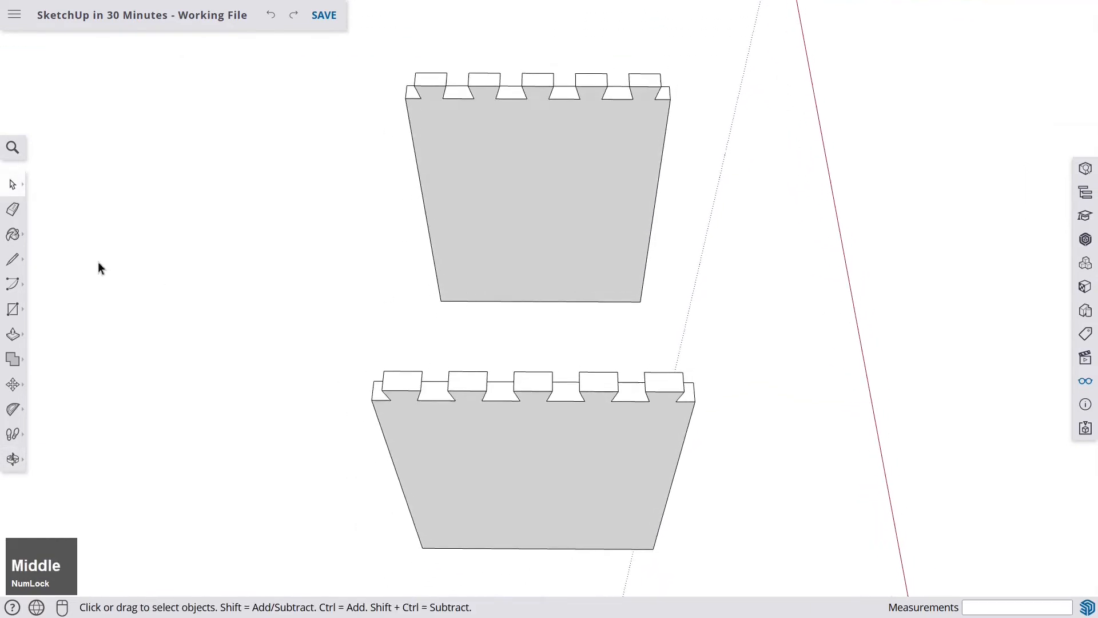
pyautogui.click(12, 309)
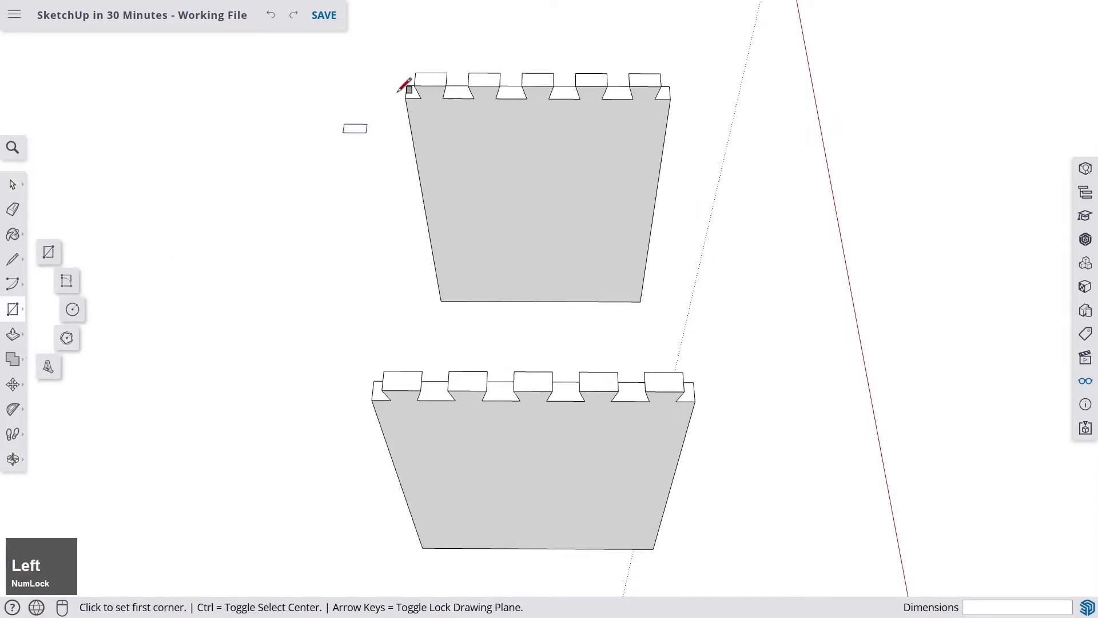
pyautogui.scroll(5, 410, 79)
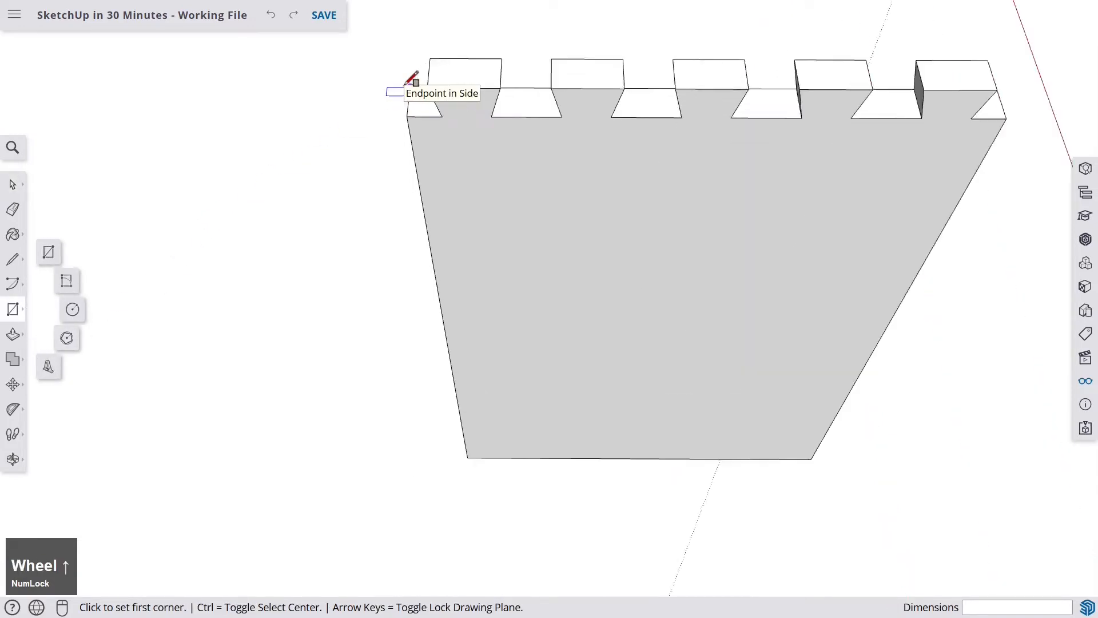
pyautogui.click(440, 93)
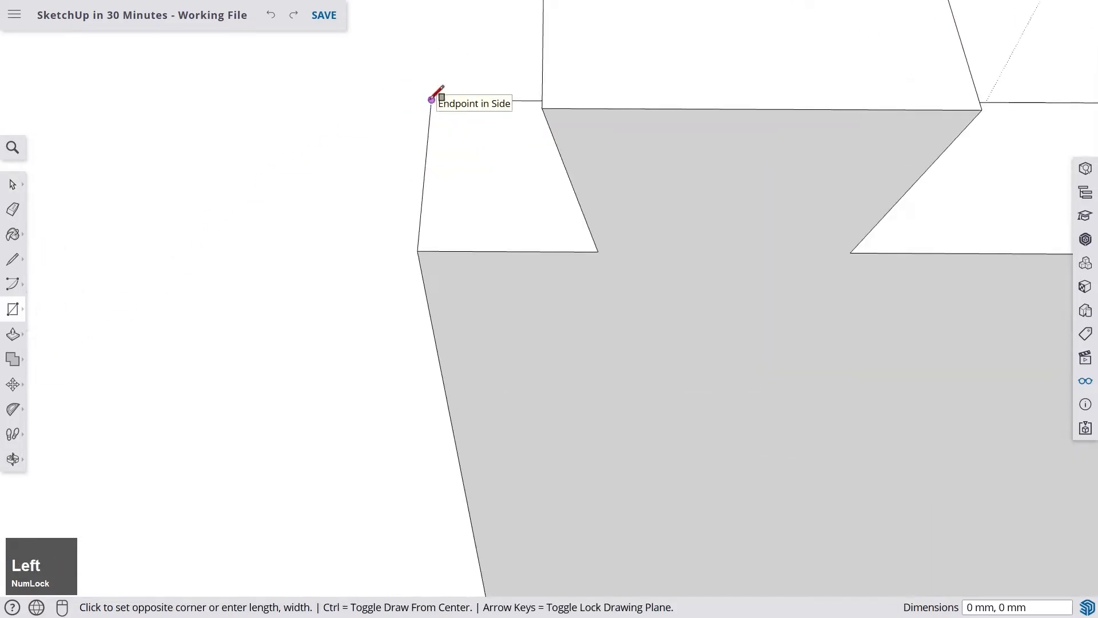
pyautogui.scroll(-5, 436, 97)
pyautogui.scroll(6, 625, 319)
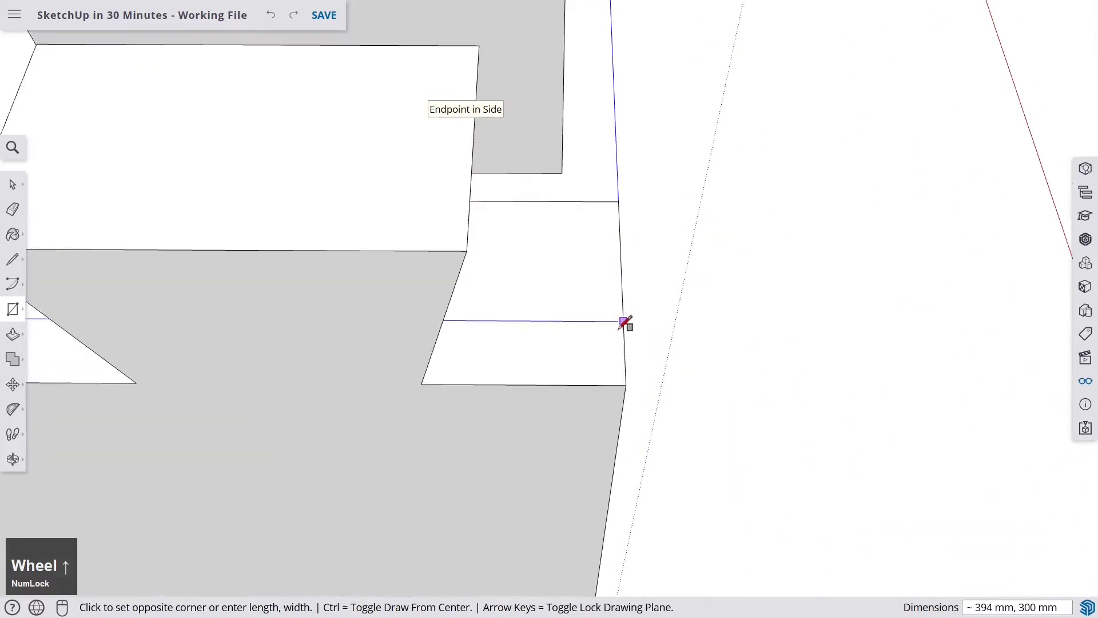
pyautogui.click(626, 383)
# - Push/Pull the rectangle 20 mm to form the seat board over the side boards
pyautogui.scroll(-6, 626, 381)
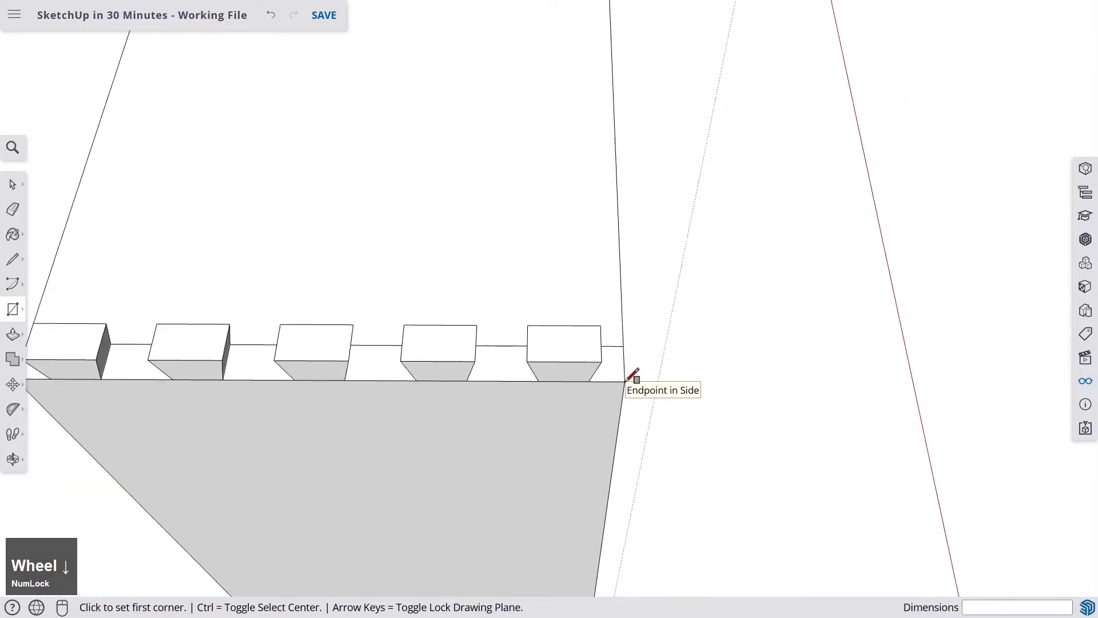
pyautogui.scroll(2, 549, 263)
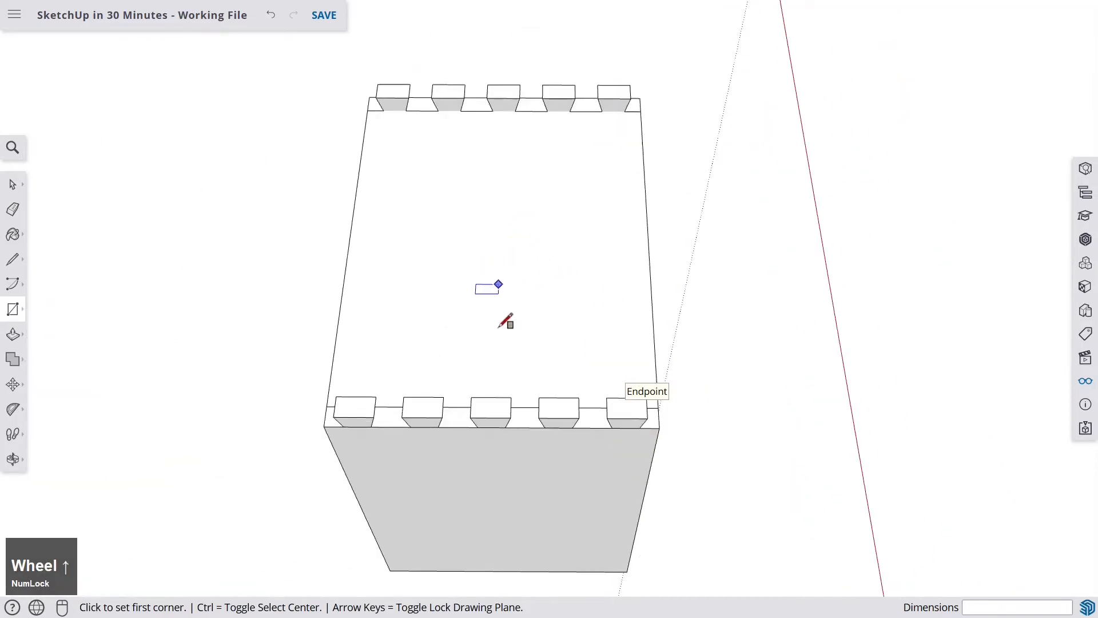
pyautogui.click(11, 338)
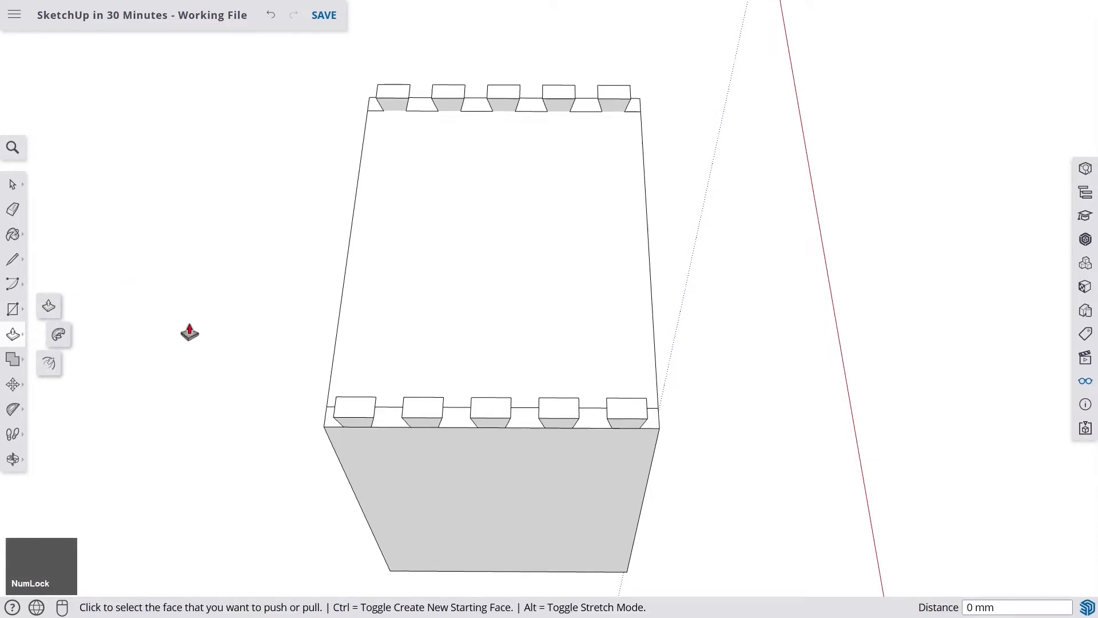
pyautogui.click(505, 285)
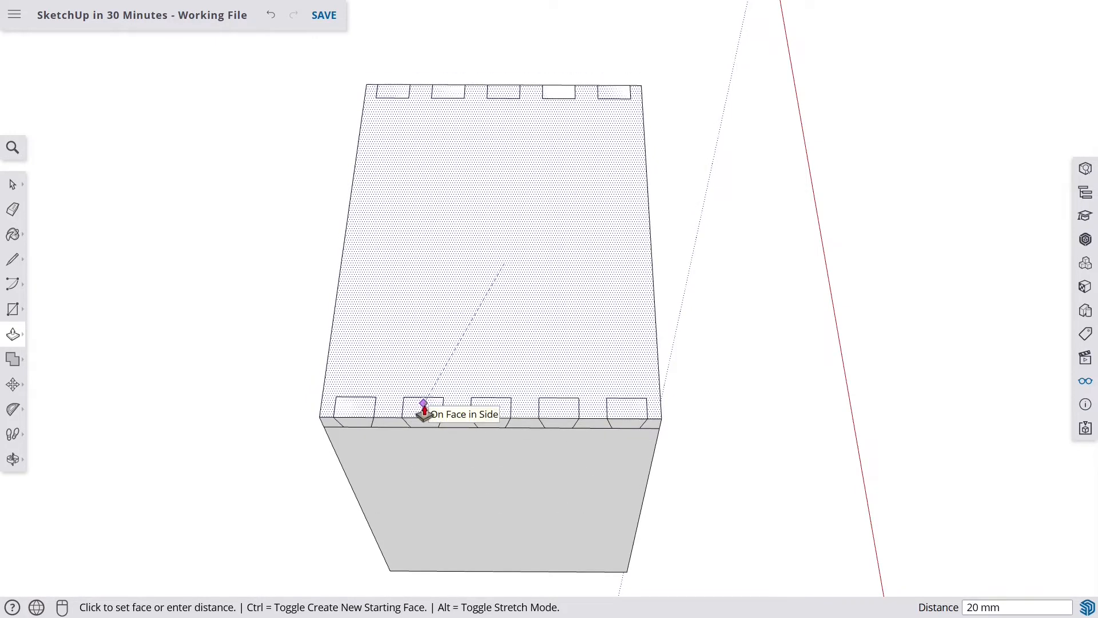
pyautogui.click(424, 409)
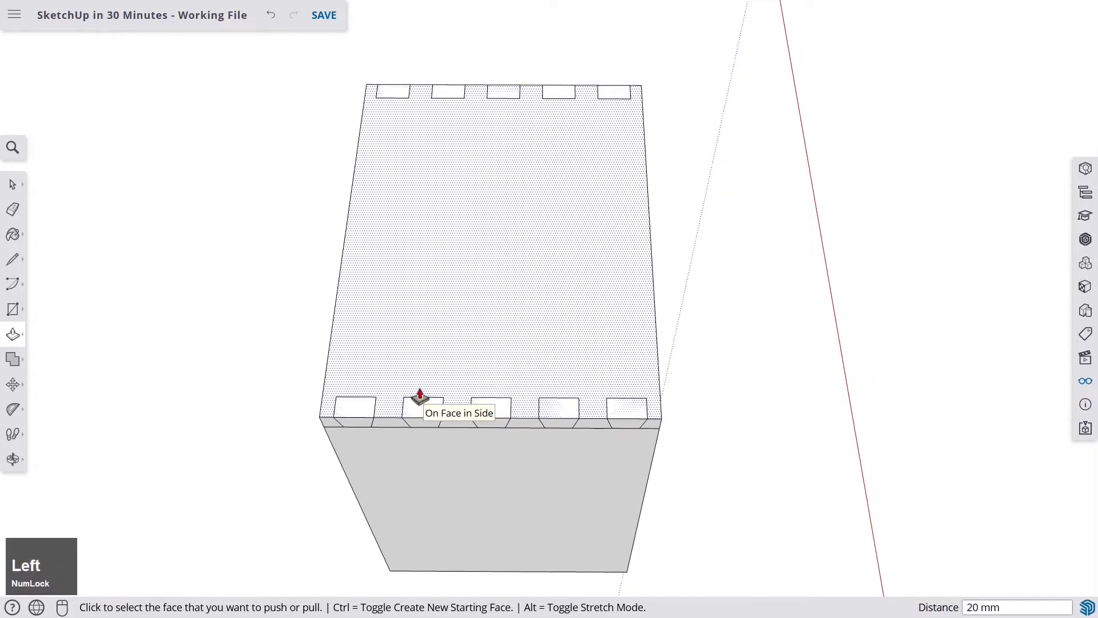
pyautogui.moveTo(422, 402); pyautogui.dragTo(662, 218, button='middle')
pyautogui.moveTo(544, 287); pyautogui.dragTo(509, 260, button='middle')
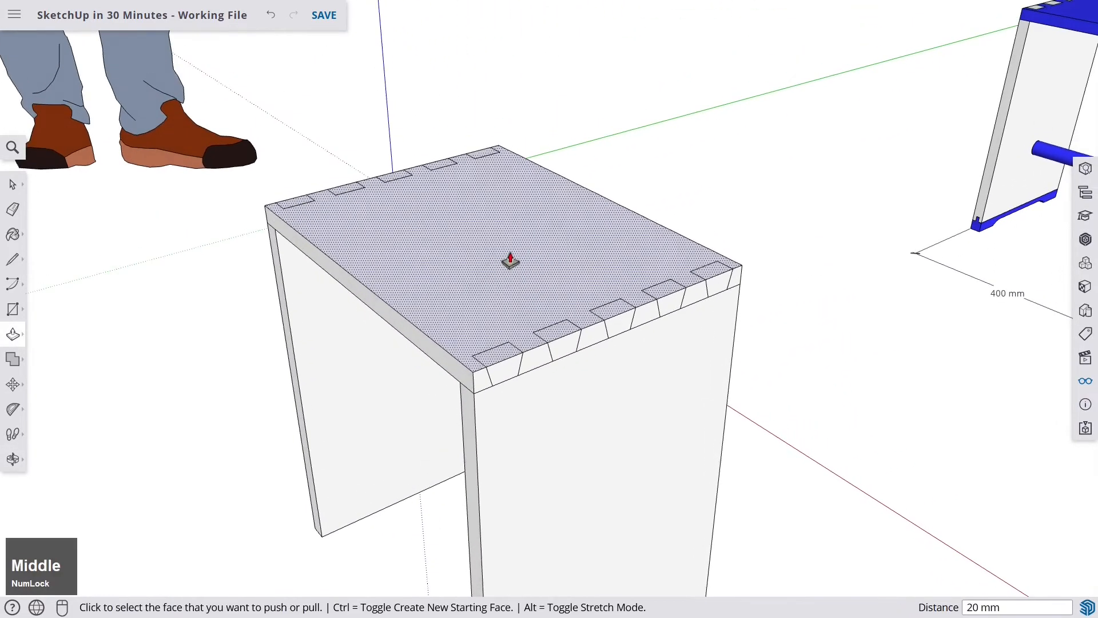
pyautogui.scroll(-3, 447, 254)
pyautogui.press('space')
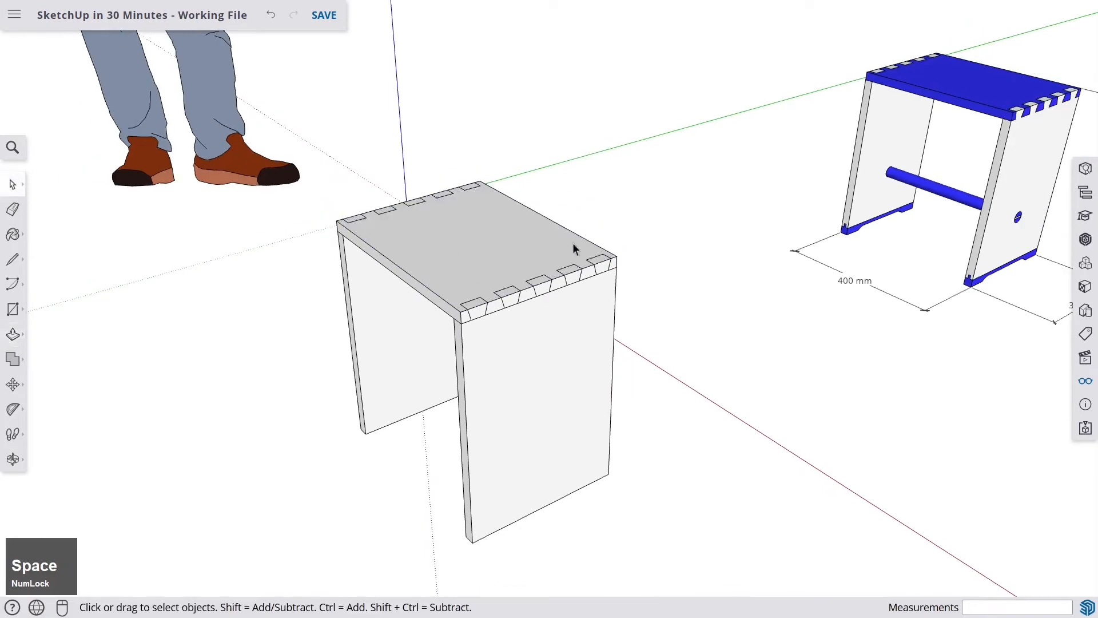
pyautogui.scroll(2, 486, 320)
pyautogui.click(483, 345)
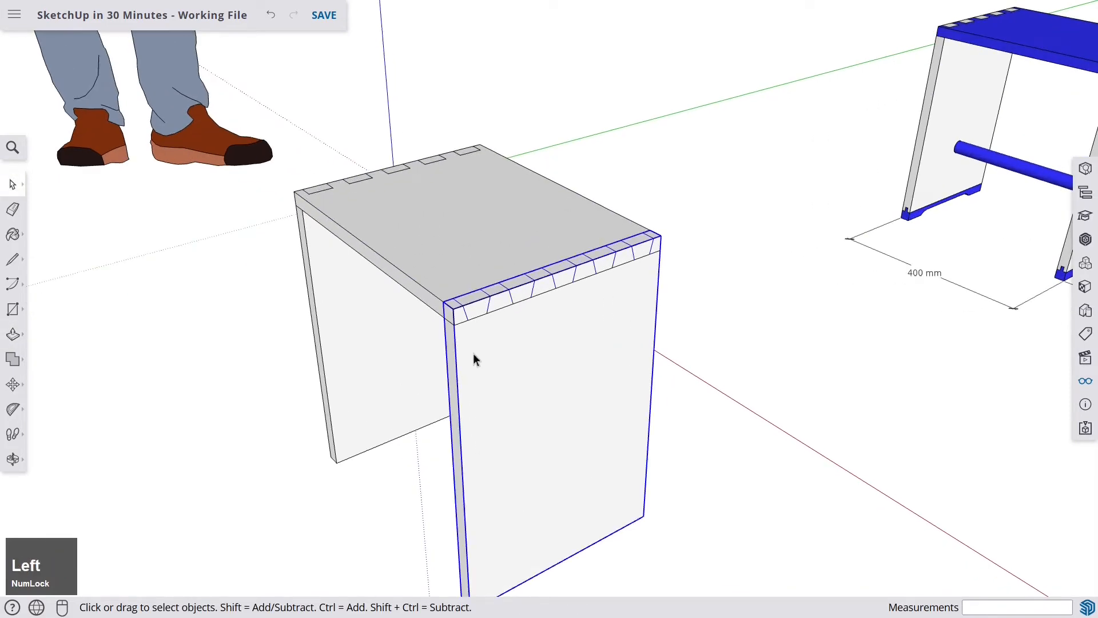
pyautogui.press('m')
pyautogui.click(451, 308)
pyautogui.press('Left')
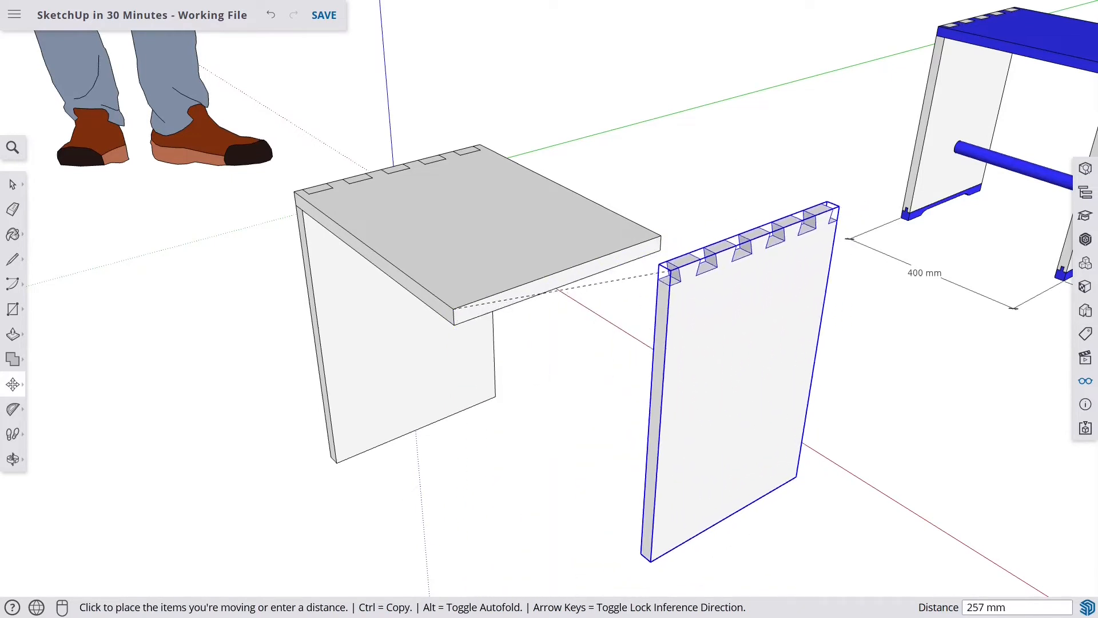
pyautogui.click(449, 346)
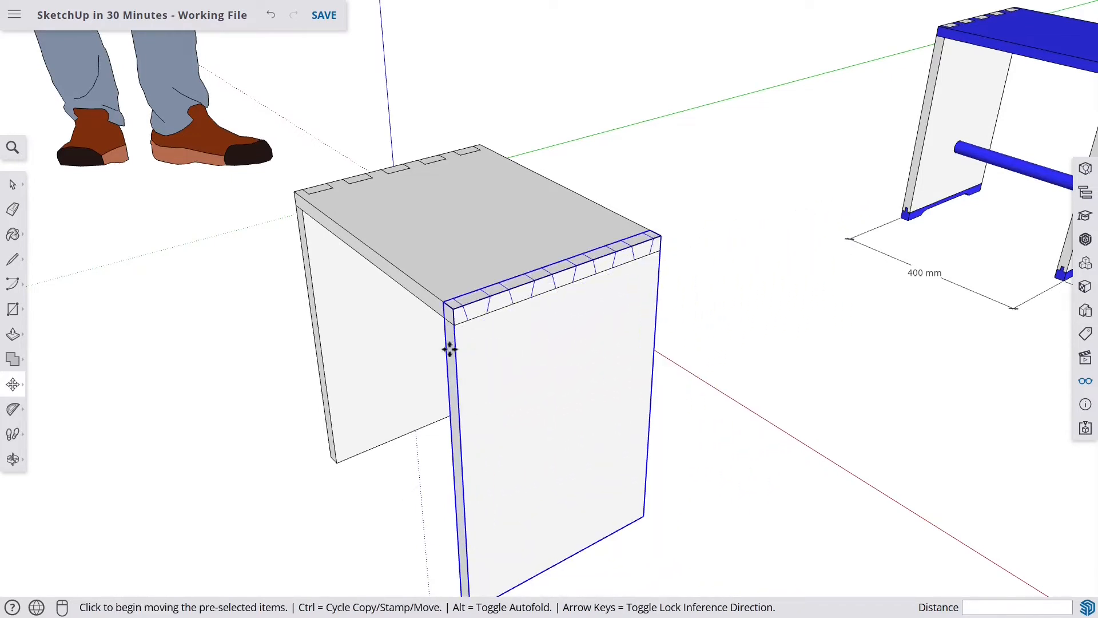
pyautogui.press('space')
pyautogui.moveTo(448, 346); pyautogui.dragTo(453, 300, button='middle')
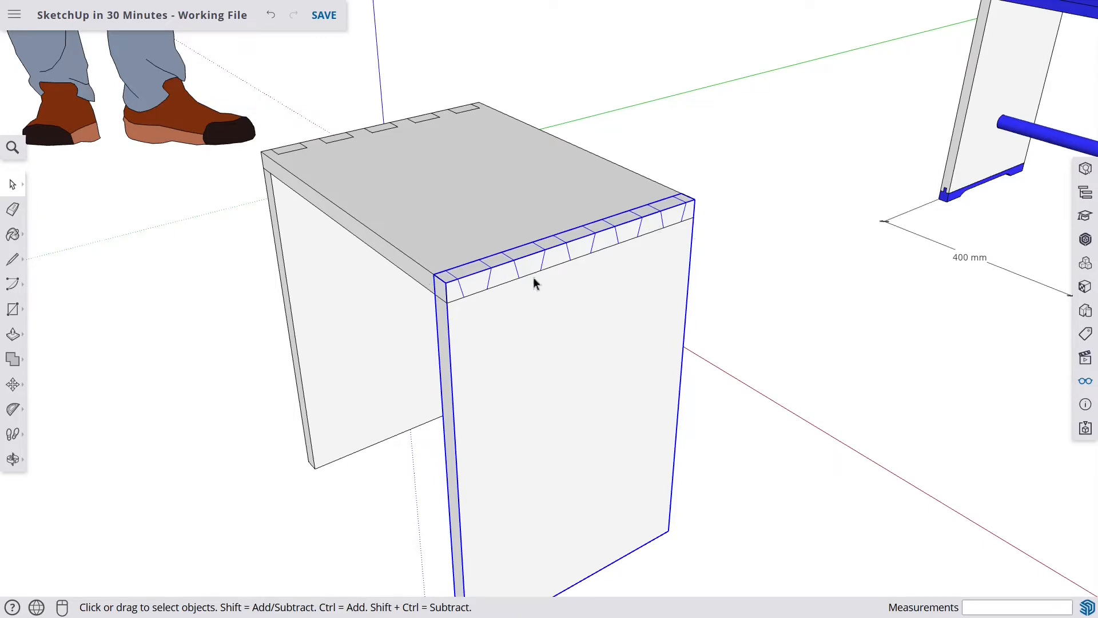
# - Select the seat and both side boards and intersect their faces with the model
pyautogui.scroll(-4, 501, 204)
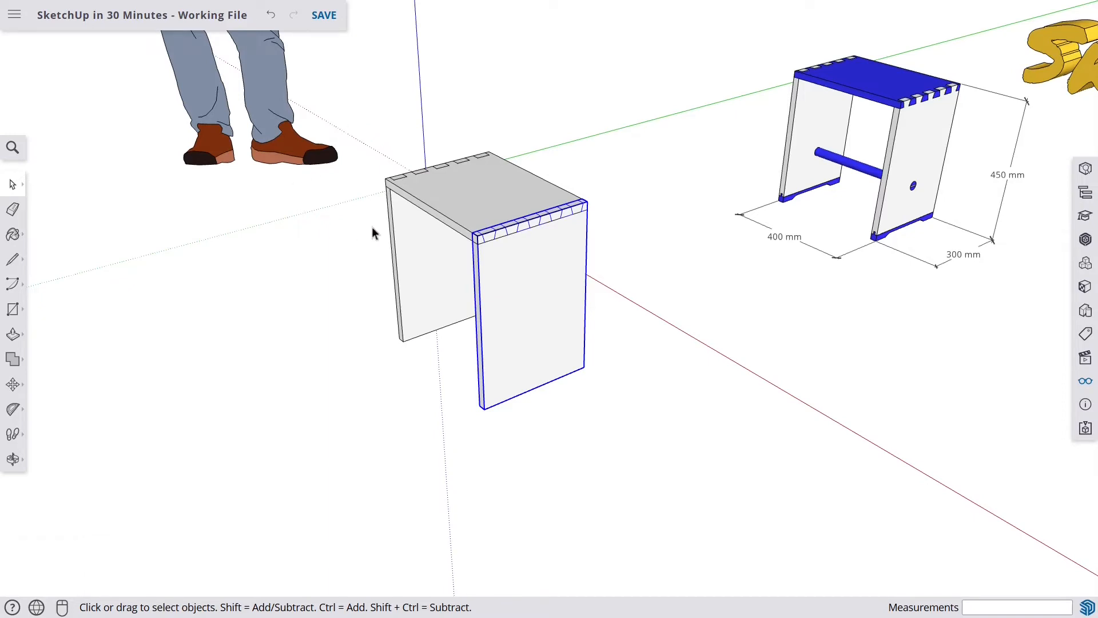
pyautogui.press('space')
pyautogui.moveTo(349, 111); pyautogui.dragTo(650, 439)
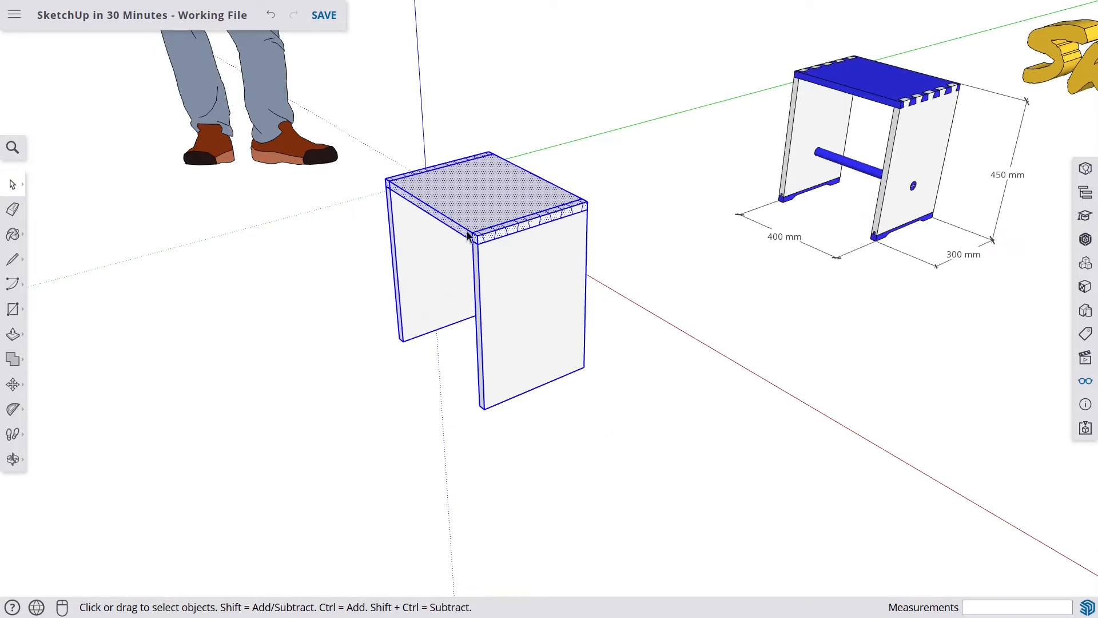
pyautogui.rightClick(475, 205)
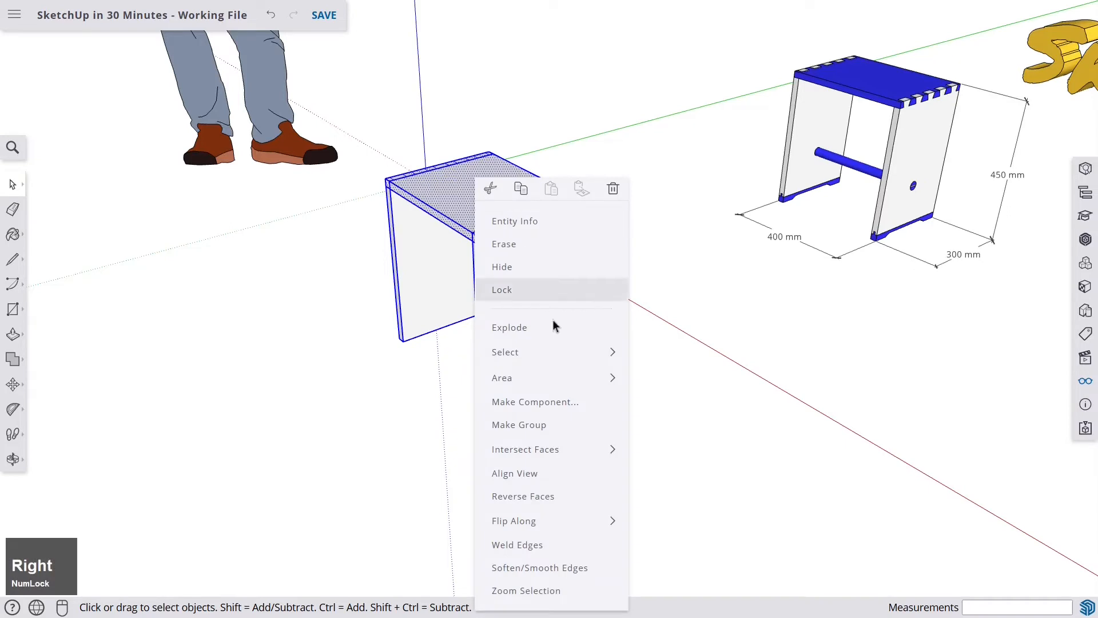
pyautogui.moveTo(512, 453)
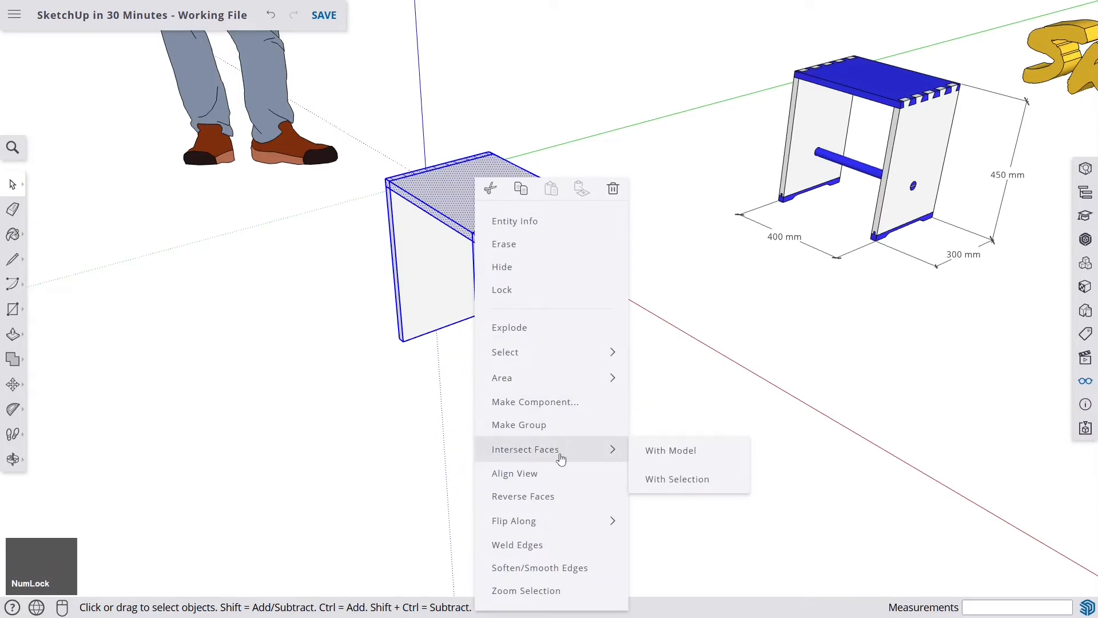
pyautogui.click(691, 455)
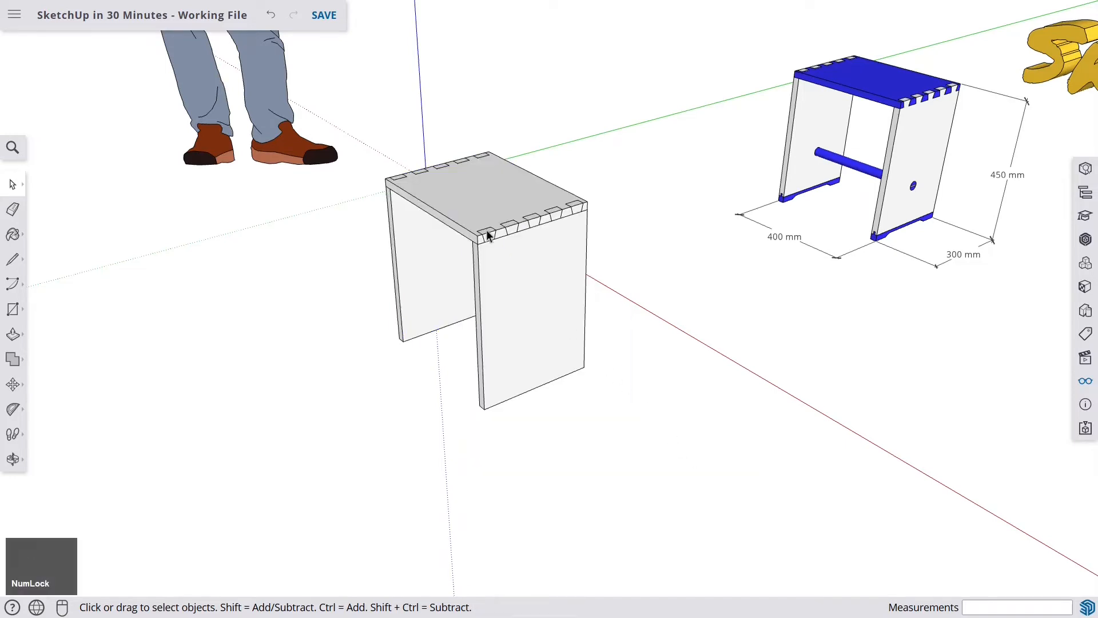
# - Move the front side board about 81 mm straight down along the blue axis, away from the seat
pyautogui.scroll(5, 486, 231)
pyautogui.click(533, 334)
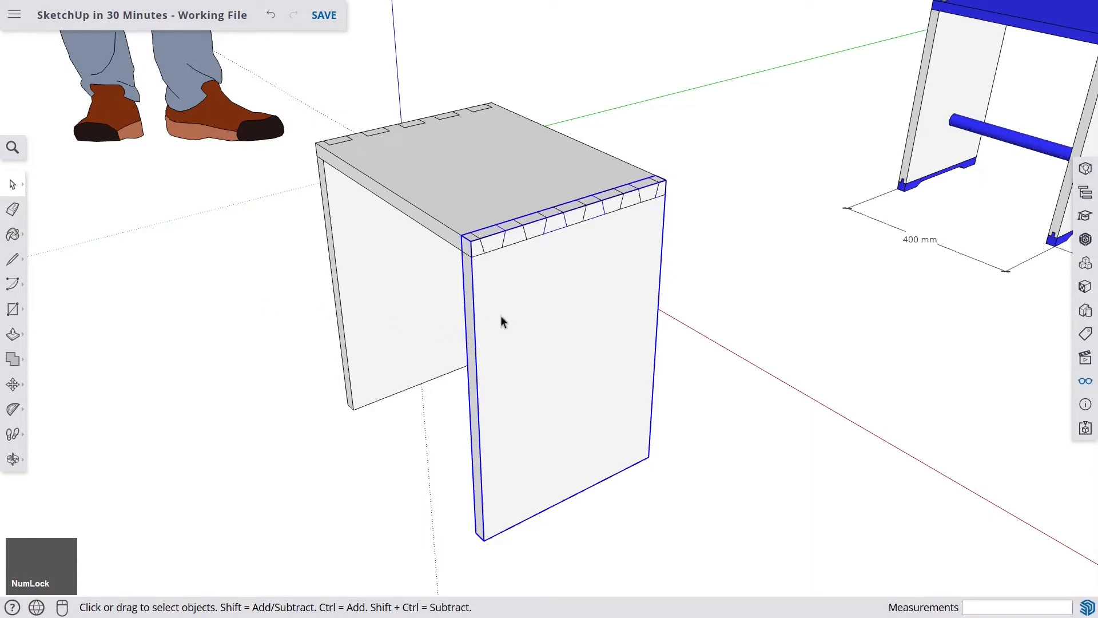
pyautogui.click(13, 383)
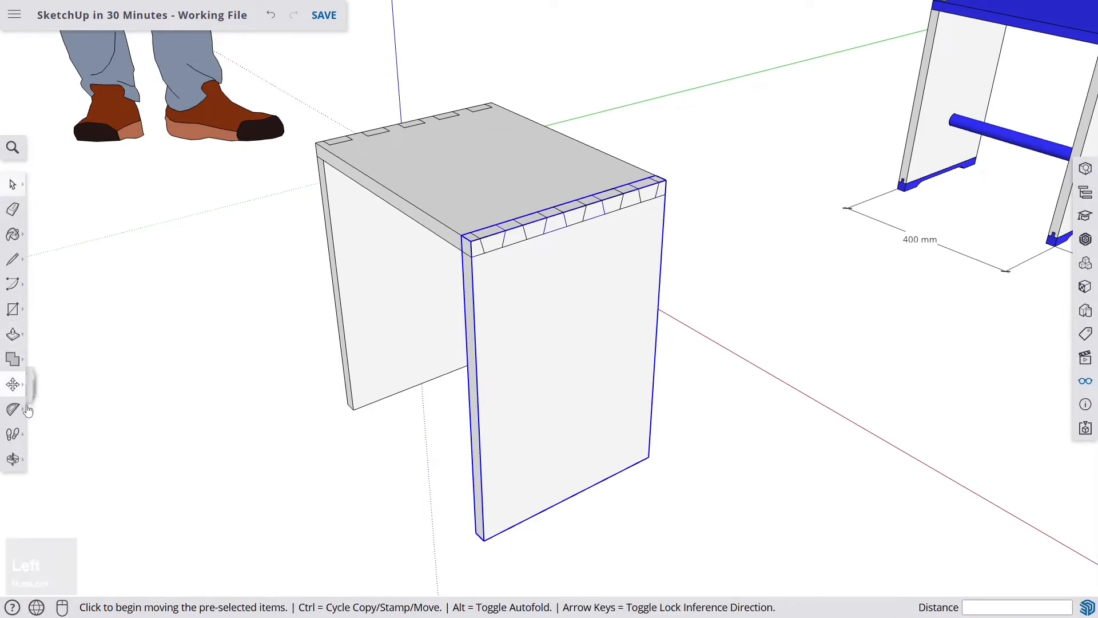
pyautogui.click(470, 244)
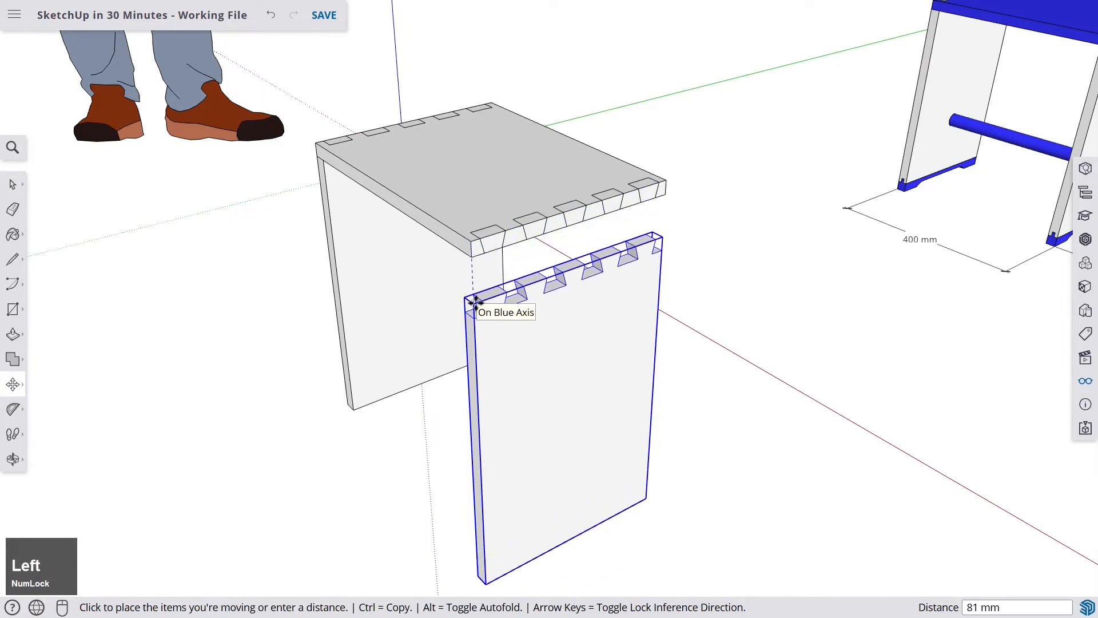
pyautogui.click(474, 301)
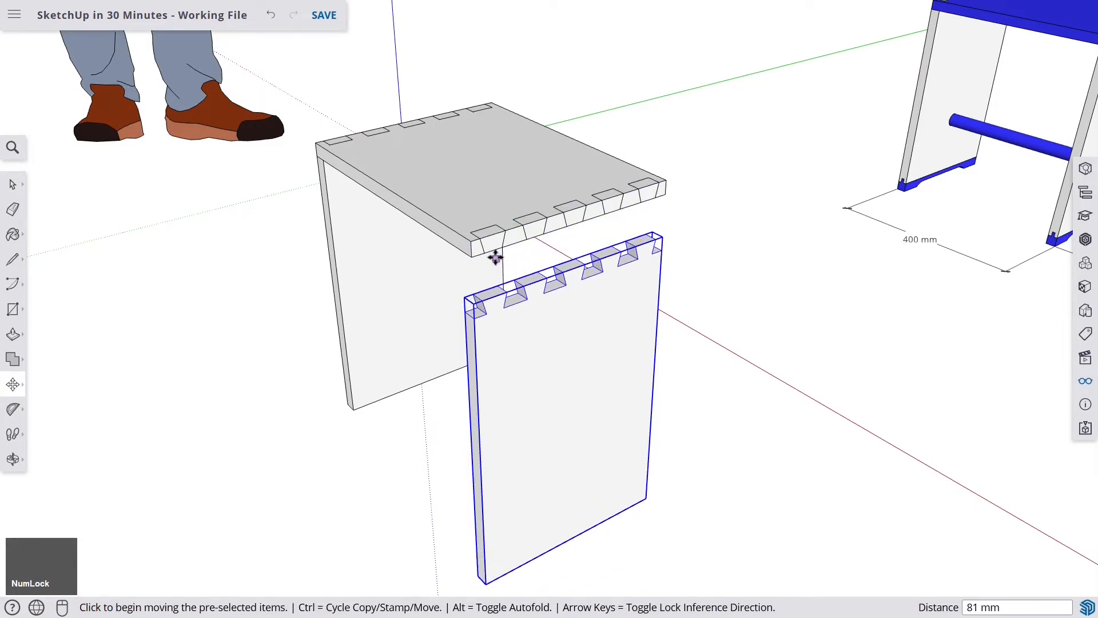
# - Move the other side board about 71 mm straight down along the blue axis, away from the seat
pyautogui.moveTo(400, 201)
pyautogui.mouseDown(button='middle')
pyautogui.moveTo(762, 225)
pyautogui.moveTo(456, 233)
pyautogui.moveTo(653, 214)
pyautogui.moveTo(589, 270)
pyautogui.moveTo(504, 472)
pyautogui.moveTo(488, 274)
pyautogui.moveTo(498, 328)
pyautogui.moveTo(400, 214)
pyautogui.mouseUp(button='middle')
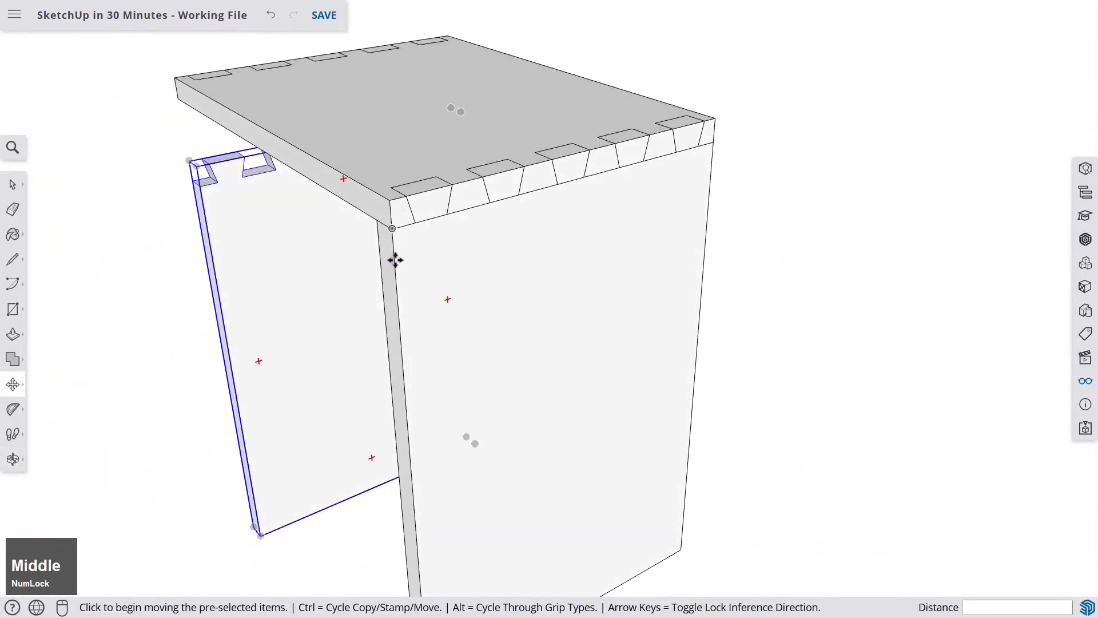
pyautogui.press('space')
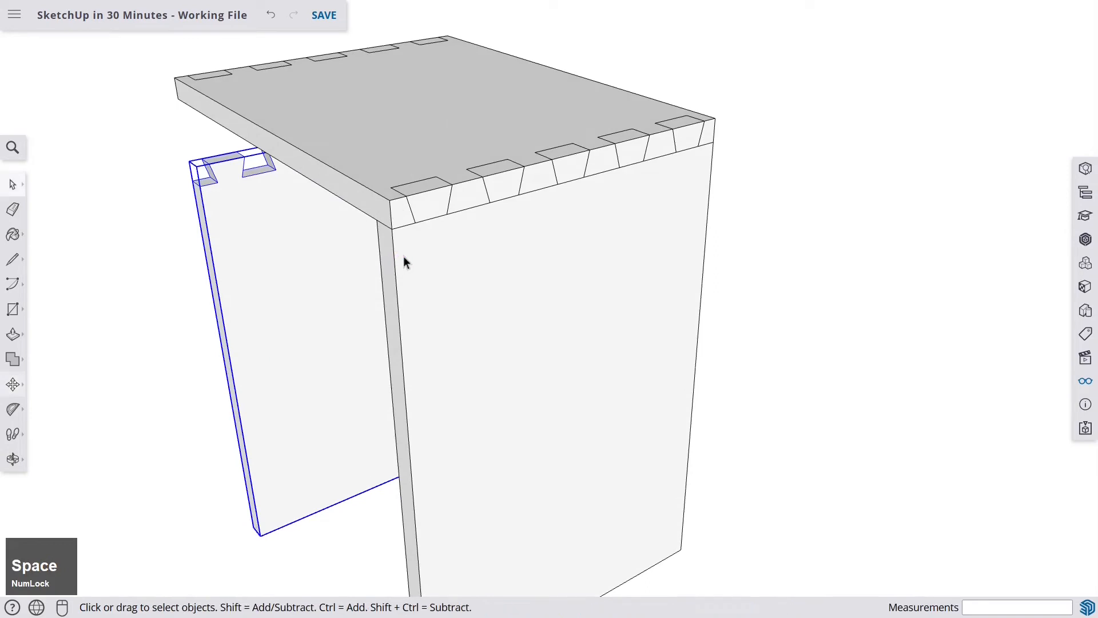
pyautogui.click(497, 281)
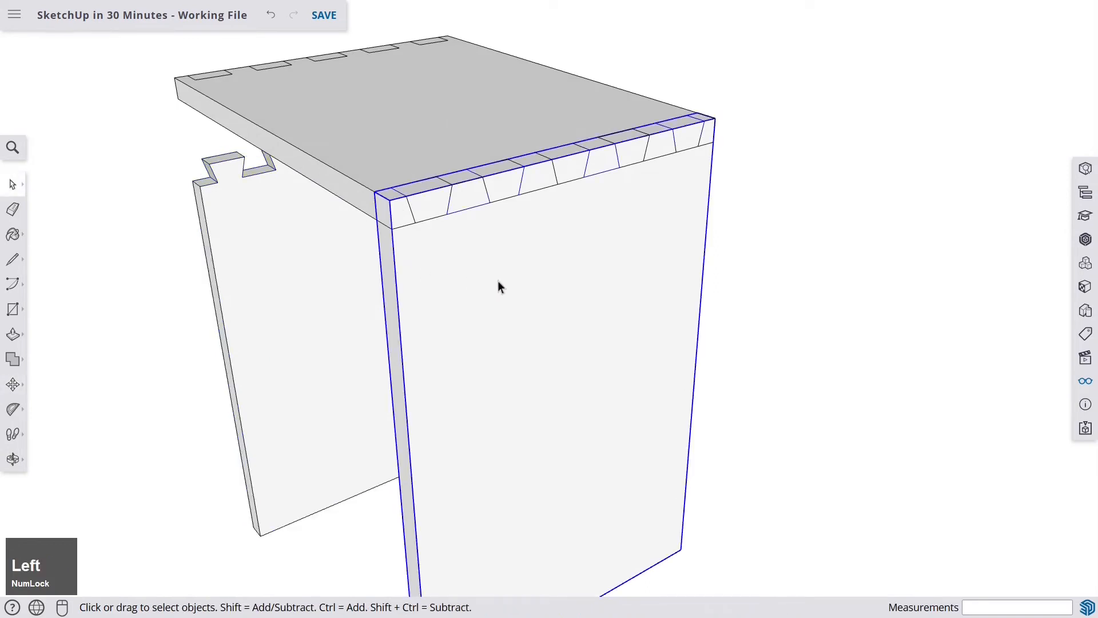
pyautogui.click(391, 201)
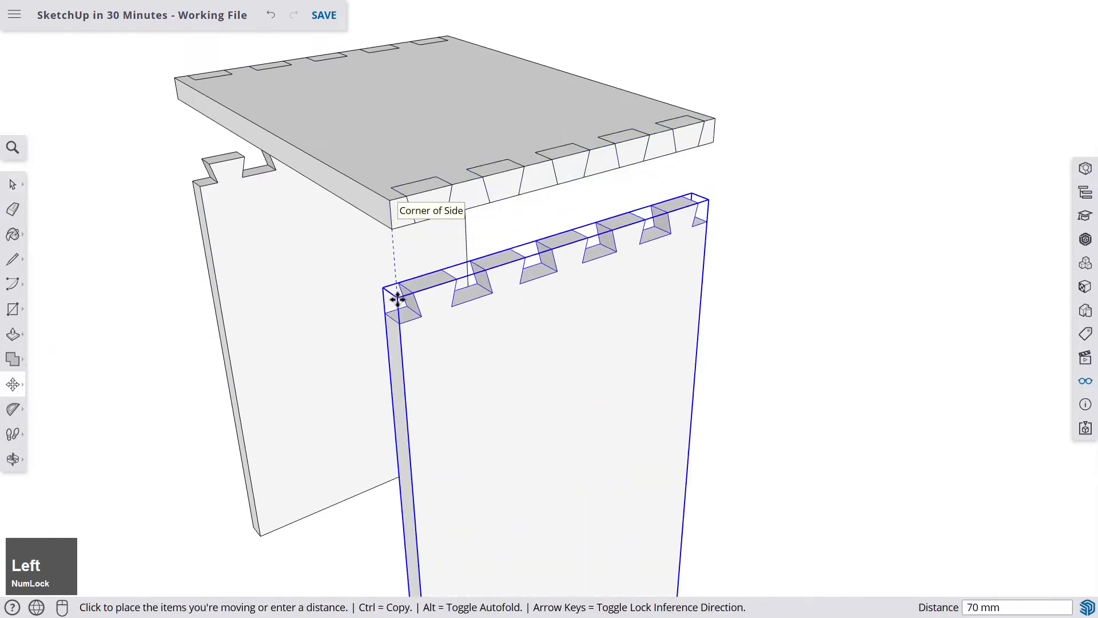
pyautogui.click(396, 295)
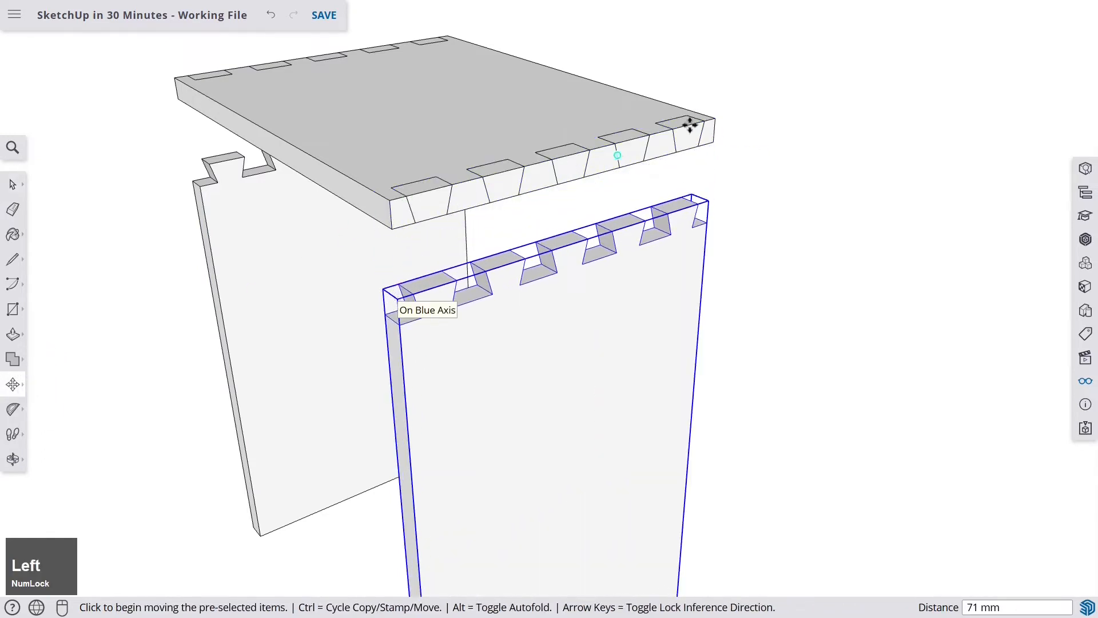
pyautogui.scroll(2, 449, 118)
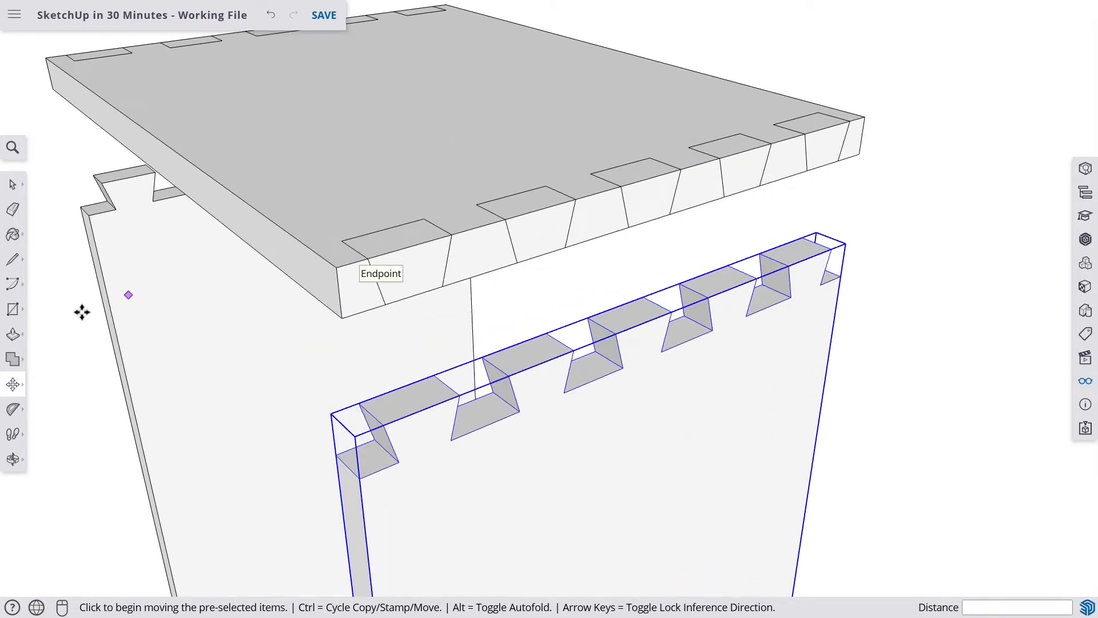
# - Use Push/Pull to push each marked notch area along the seat's front edge 20 mm through the board to cut the slots
pyautogui.click(14, 337)
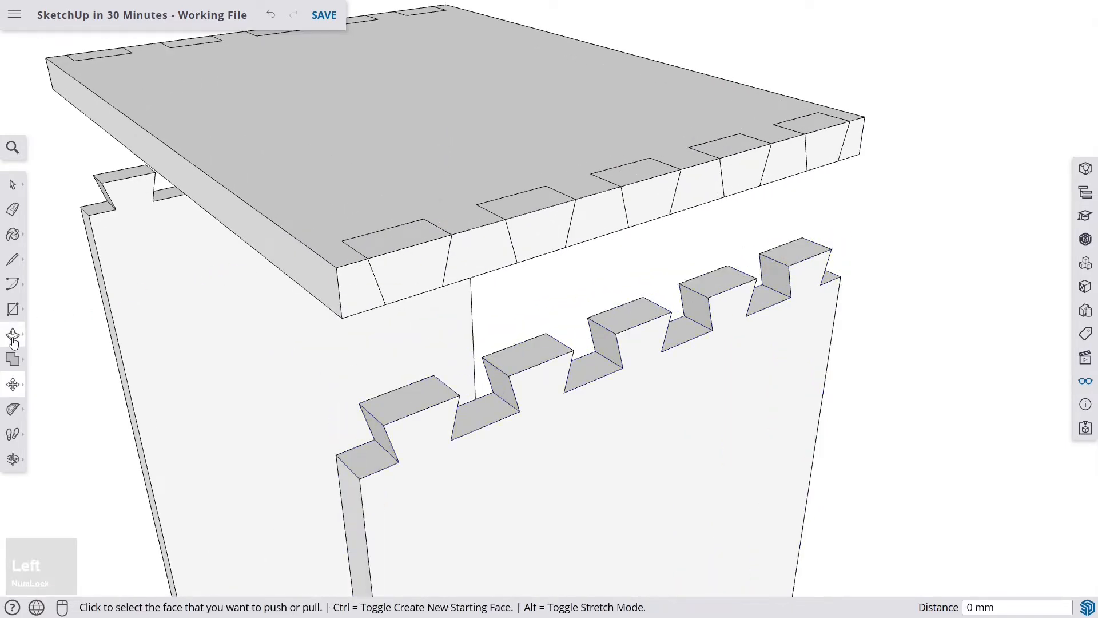
pyautogui.click(416, 273)
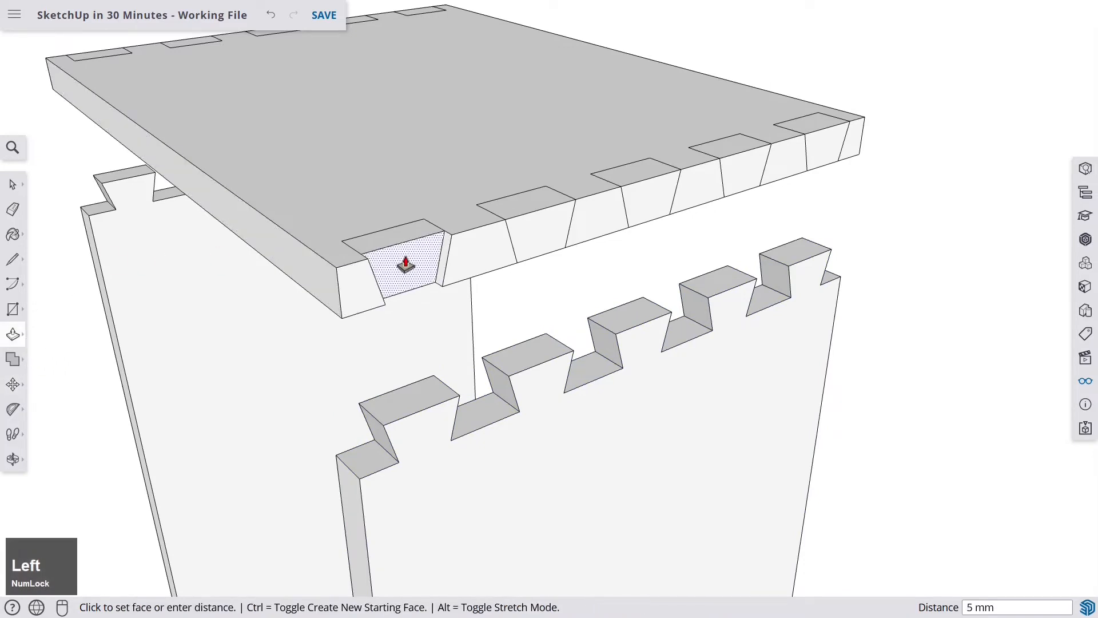
pyautogui.click(383, 236)
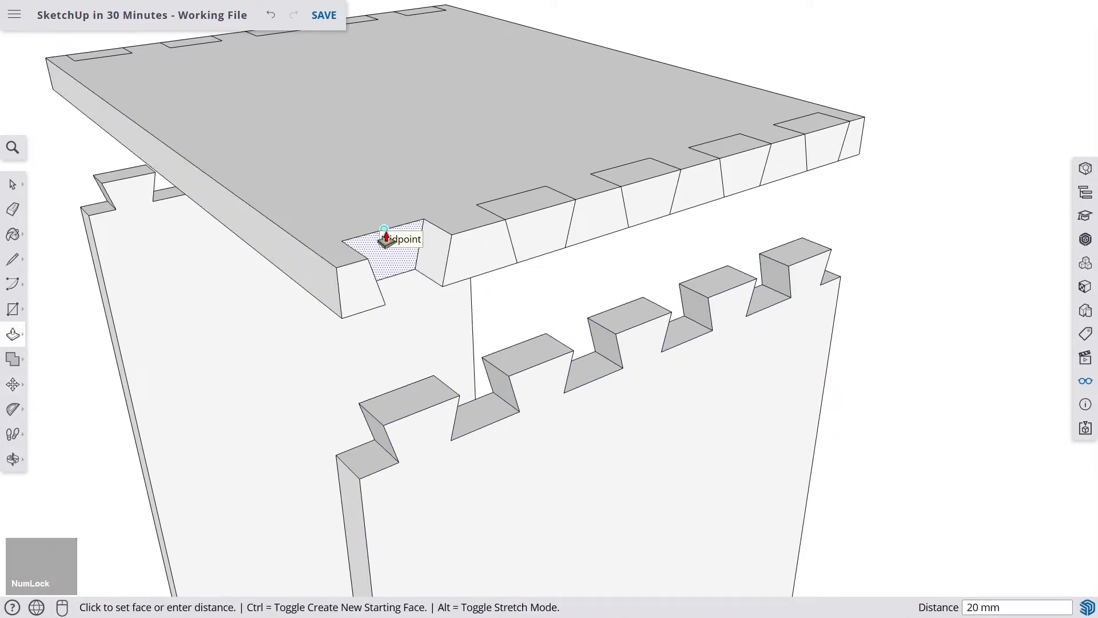
pyautogui.click(557, 232)
pyautogui.click(641, 246)
pyautogui.click(646, 201)
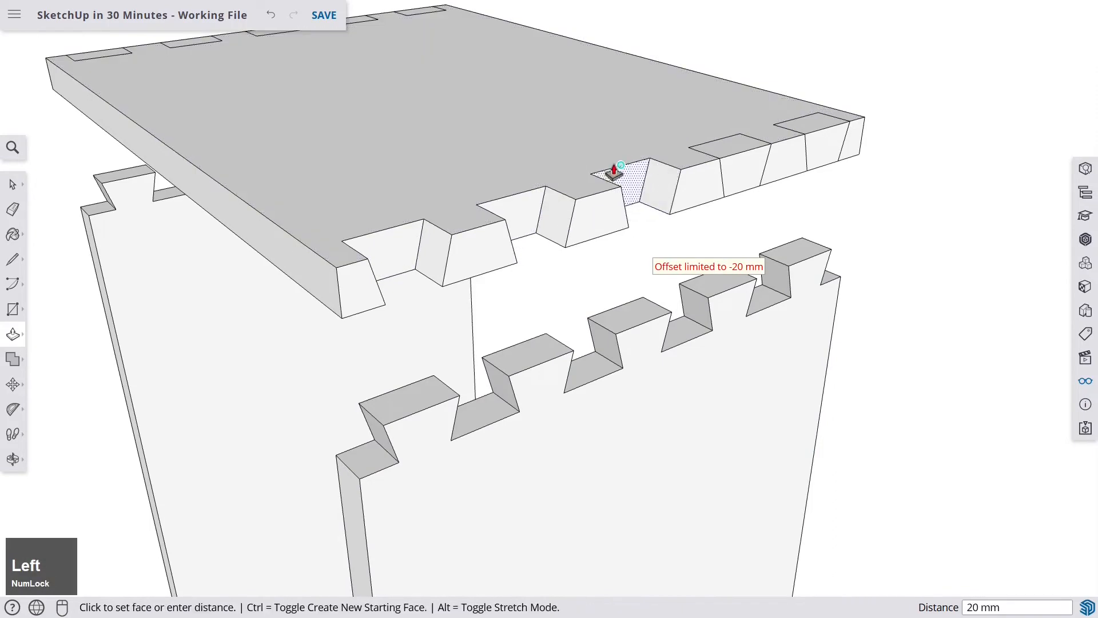
pyautogui.click(612, 173)
pyautogui.click(748, 173)
pyautogui.click(746, 171)
pyautogui.click(714, 150)
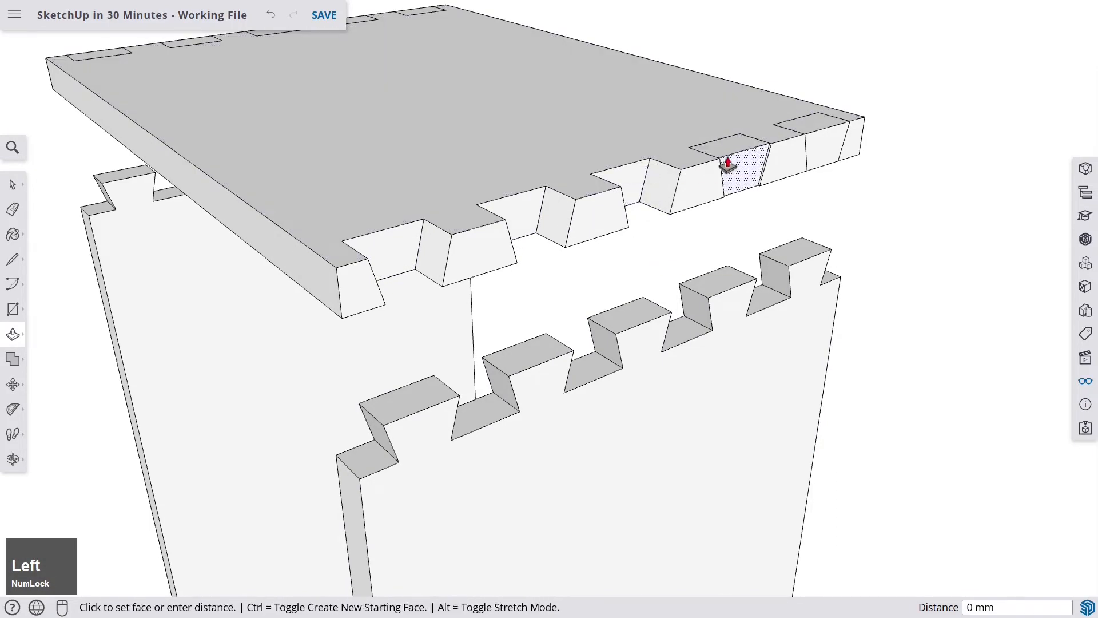
pyautogui.click(712, 152)
pyautogui.click(818, 147)
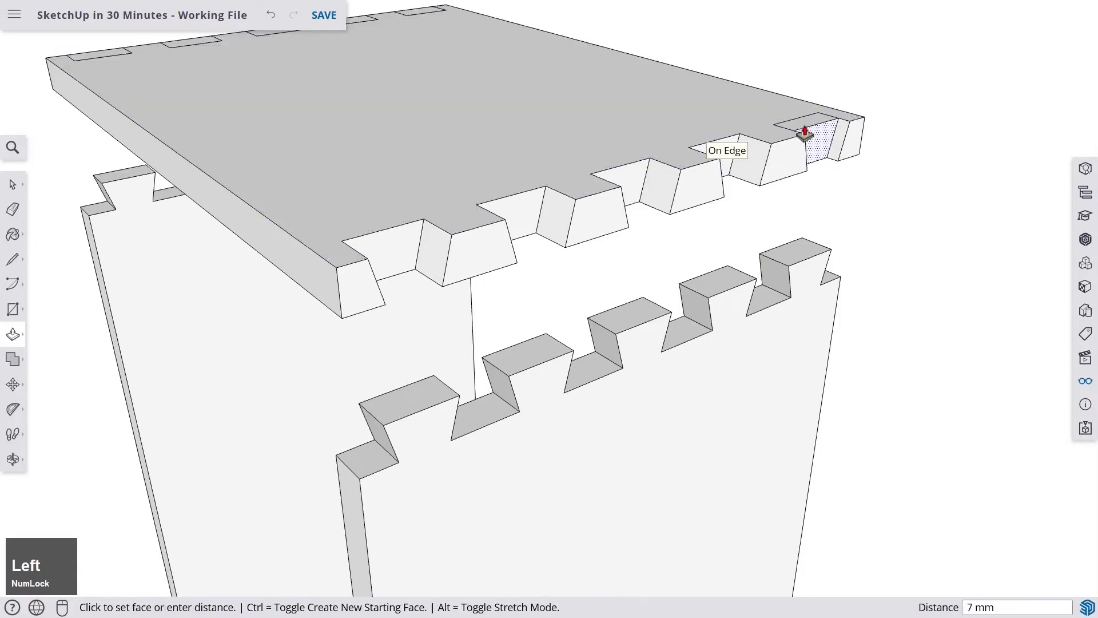
pyautogui.click(792, 128)
pyautogui.moveTo(468, 172); pyautogui.dragTo(699, 163, button='middle')
pyautogui.scroll(-5, 474, 247)
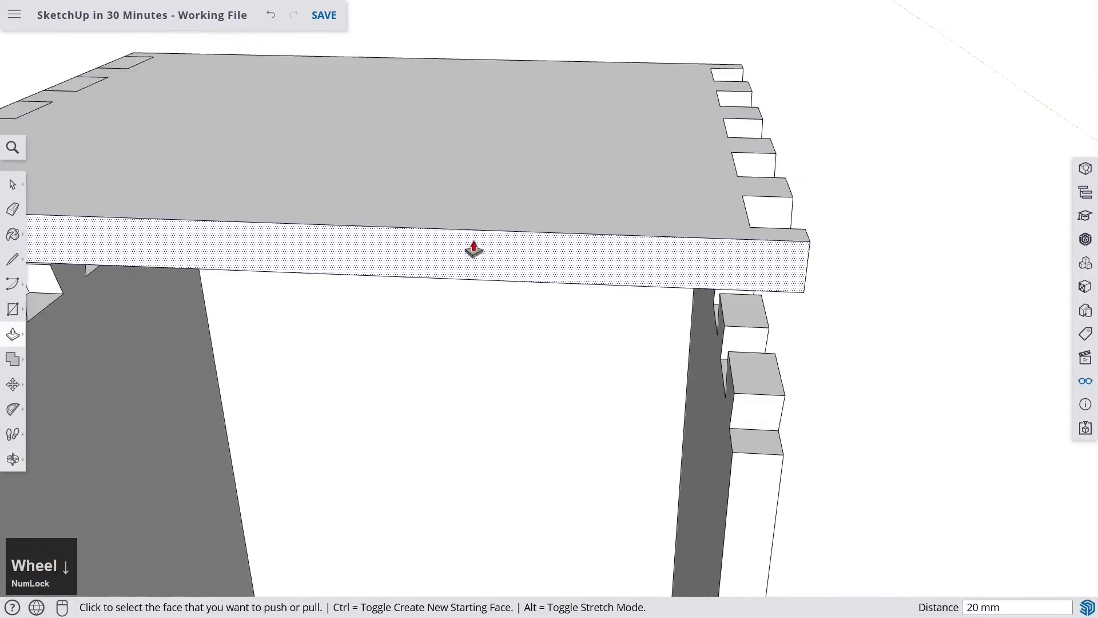
# - Push/Pull the marked notch areas along the seat's opposite edge through the board to cut its slots
pyautogui.moveTo(332, 200); pyautogui.dragTo(545, 287, button='middle')
pyautogui.scroll(5, 355, 358)
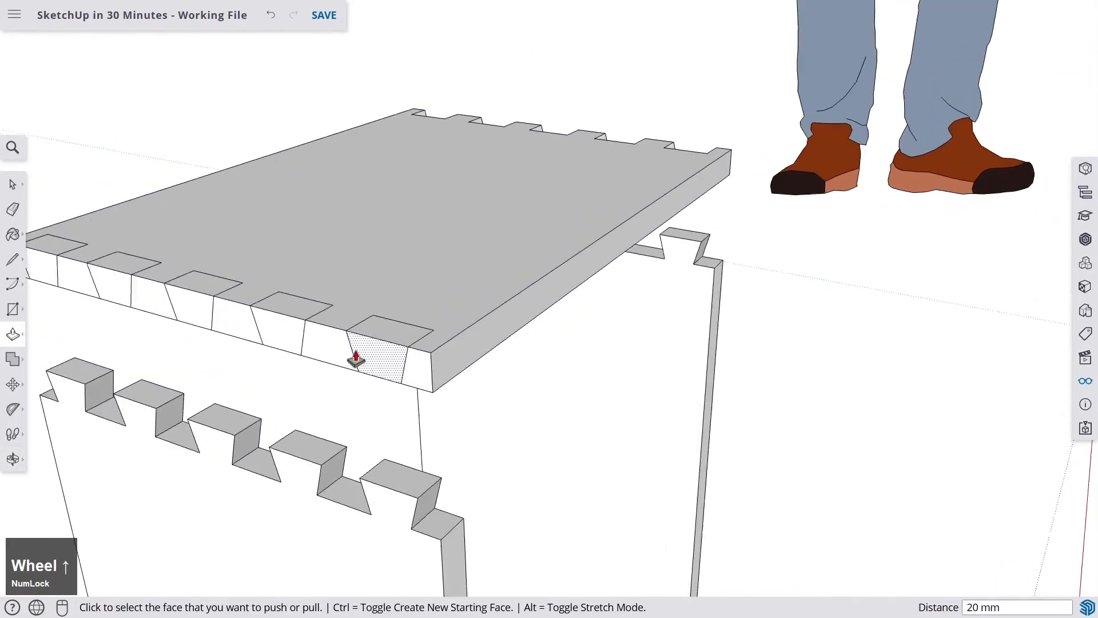
pyautogui.click(372, 351)
pyautogui.click(412, 304)
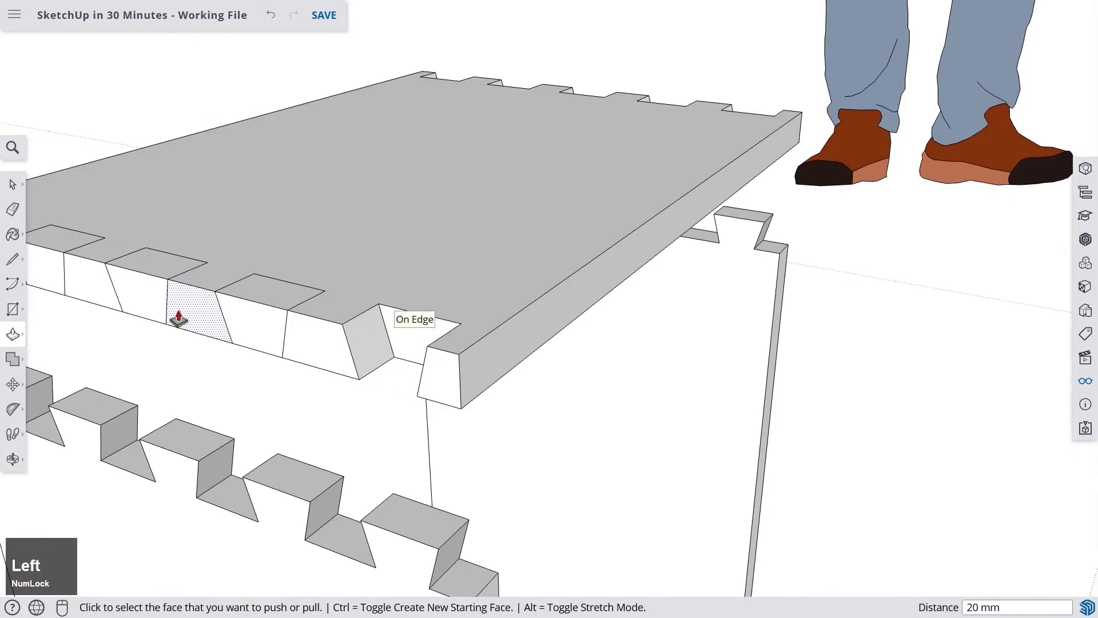
pyautogui.click(239, 314)
pyautogui.click(305, 265)
pyautogui.click(146, 289)
pyautogui.click(198, 247)
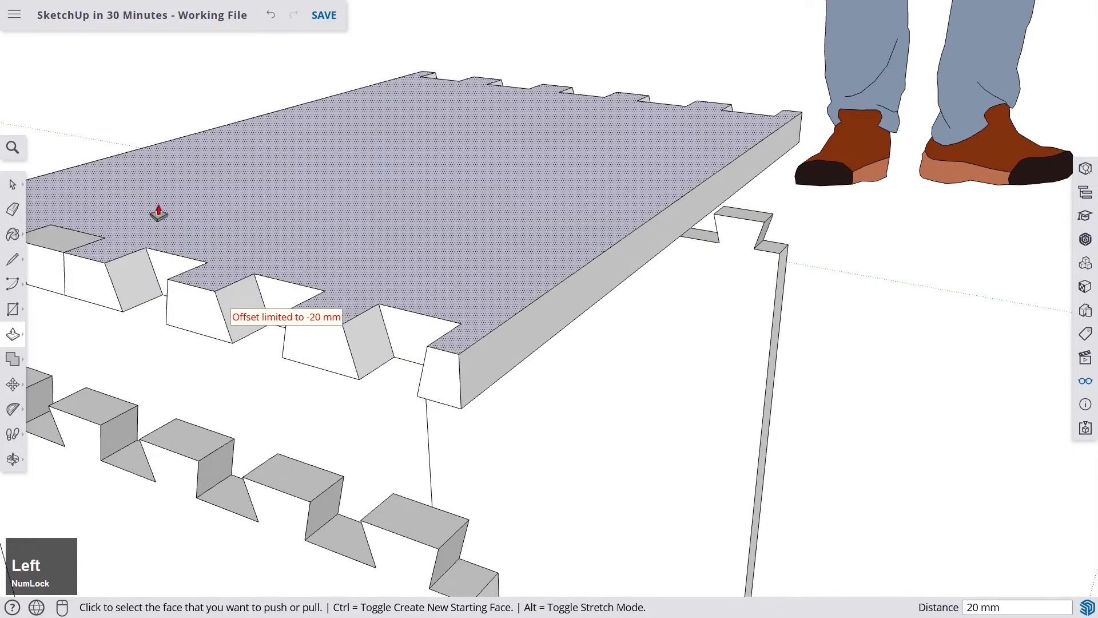
pyautogui.moveTo(156, 214); pyautogui.dragTo(544, 240, button='middle')
pyautogui.click(518, 404)
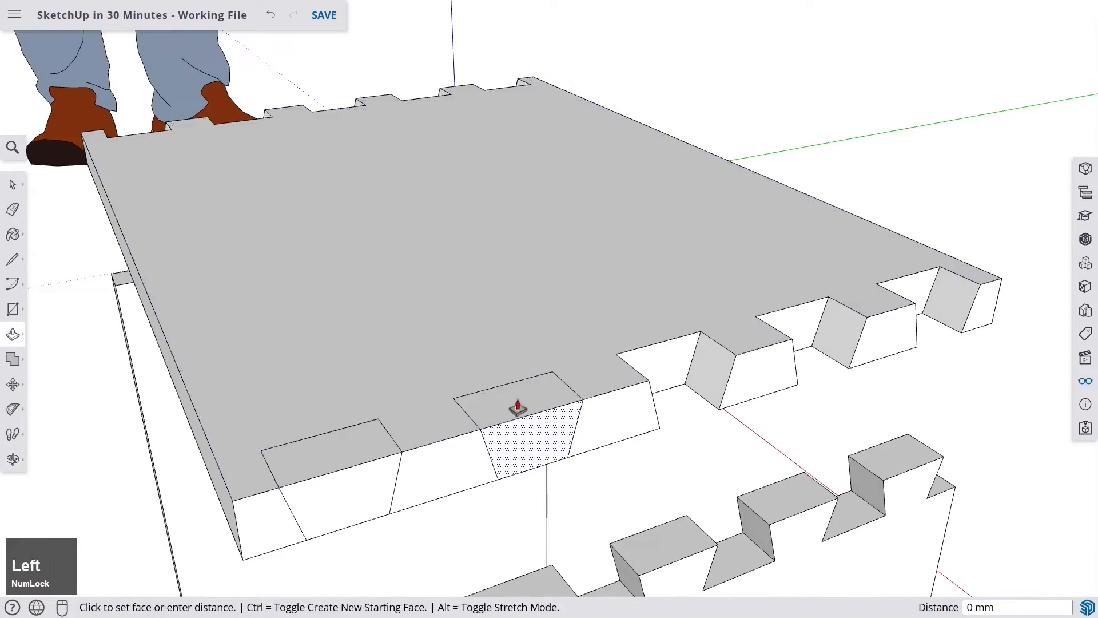
pyautogui.click(488, 348)
pyautogui.click(350, 481)
pyautogui.click(313, 396)
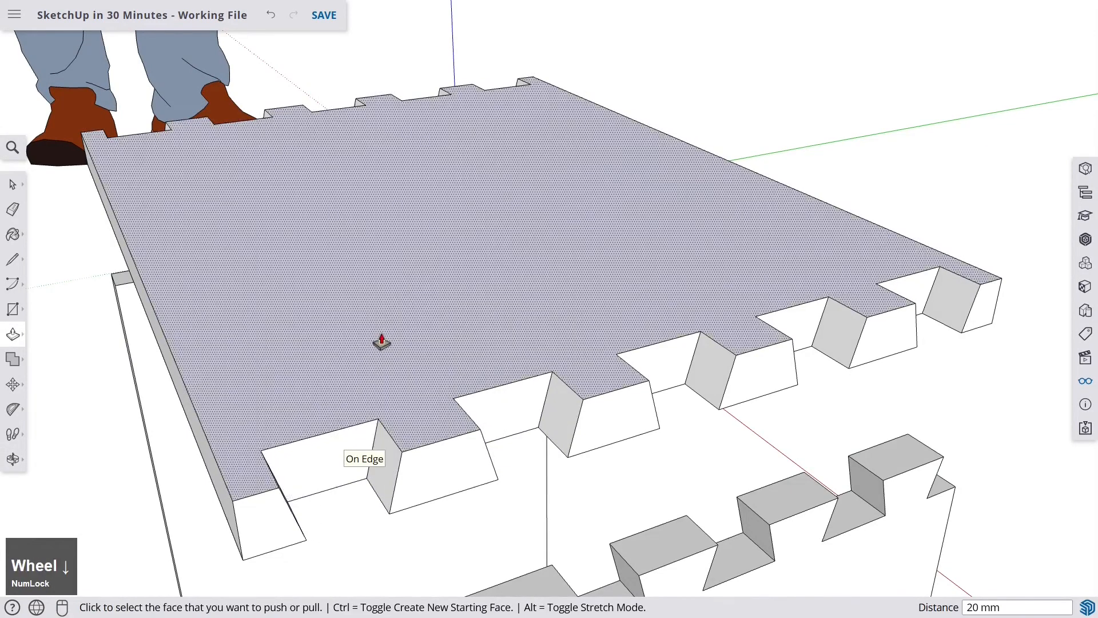
pyautogui.scroll(-6, 377, 341)
# - Select the entire seat board and make it a group
pyautogui.click(13, 186)
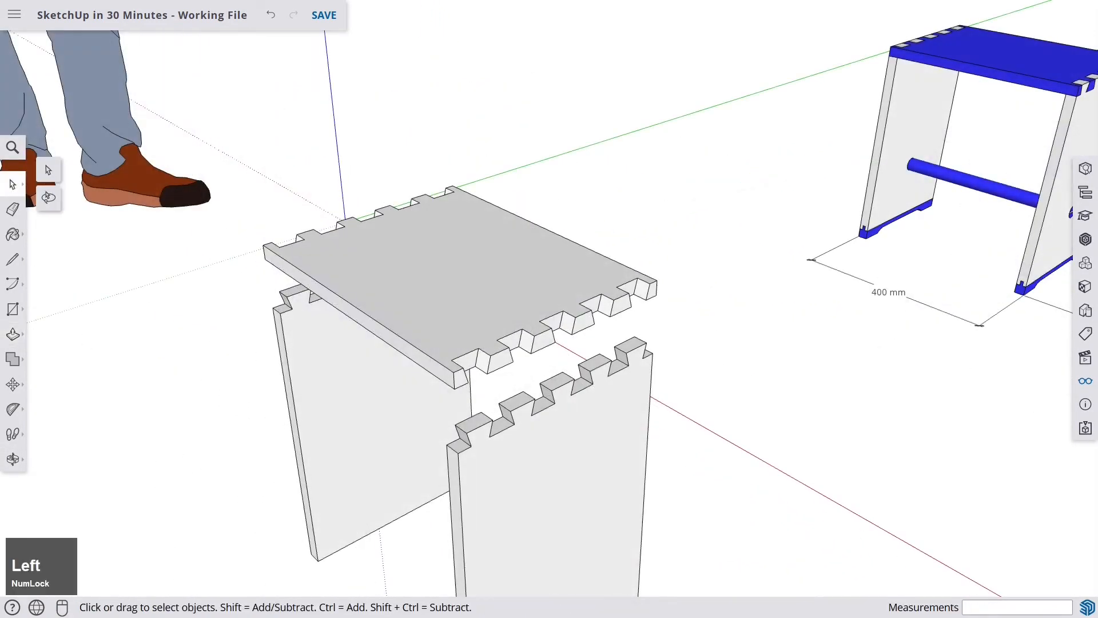
pyautogui.rightClick(479, 286)
pyautogui.click(452, 289)
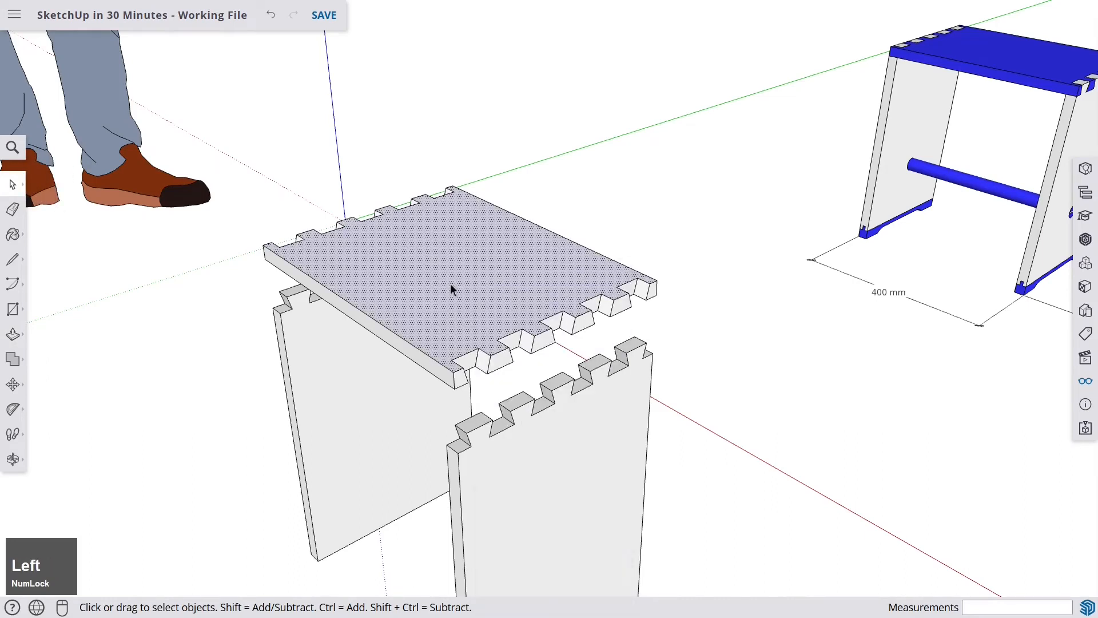
pyautogui.tripleClick(456, 271)
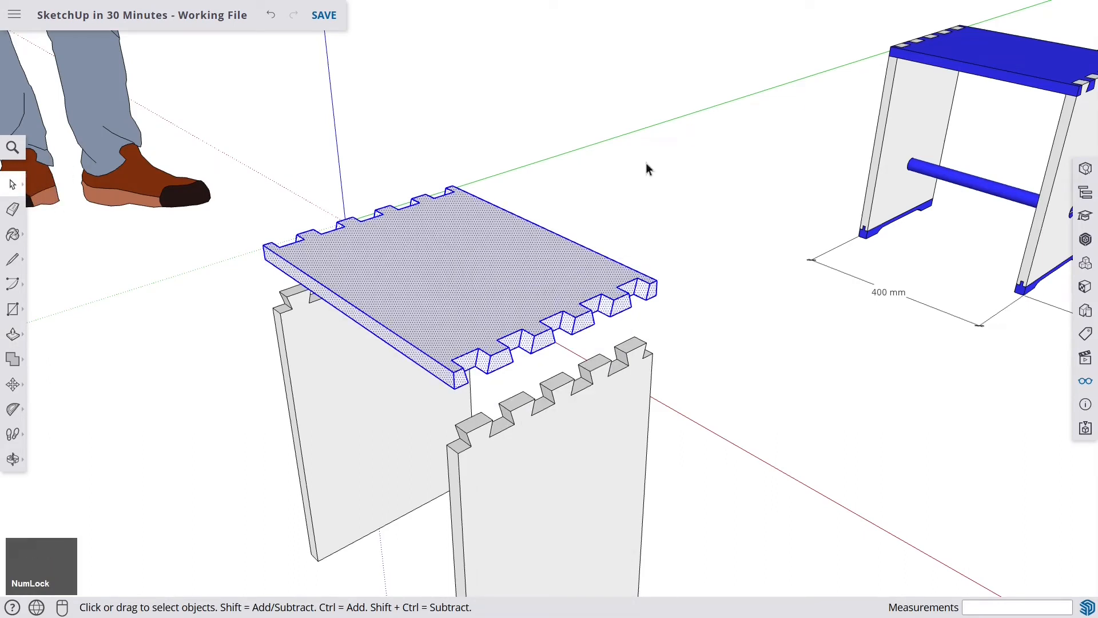
pyautogui.rightClick(475, 283)
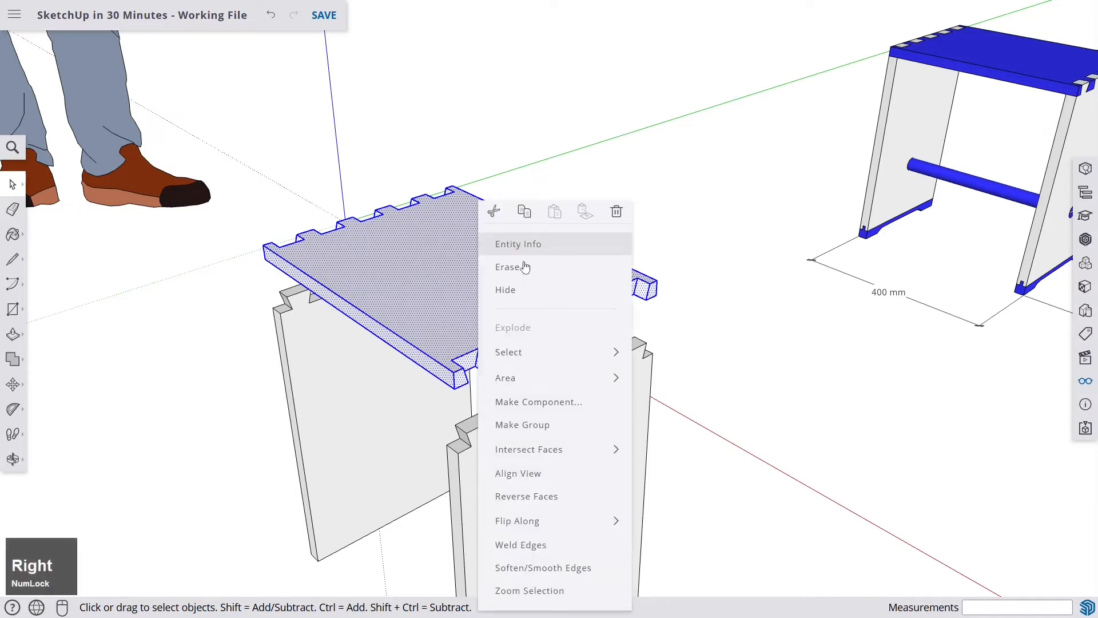
pyautogui.click(573, 424)
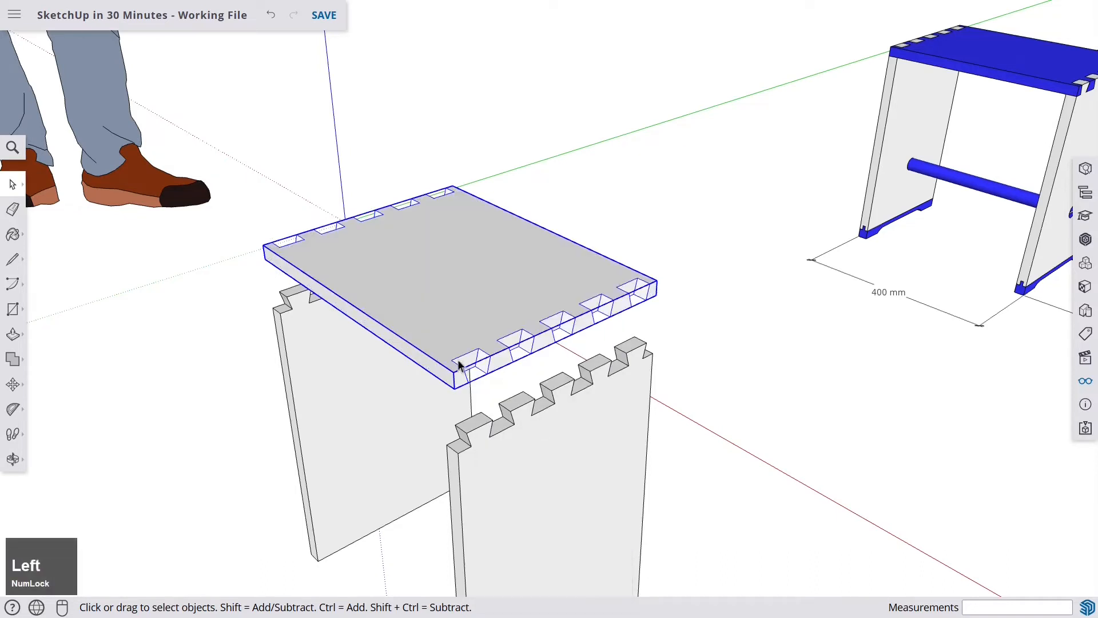
# - Move the front side board straight up about 81 mm so its notches fit into the seat's slots
pyautogui.scroll(-4, 397, 255)
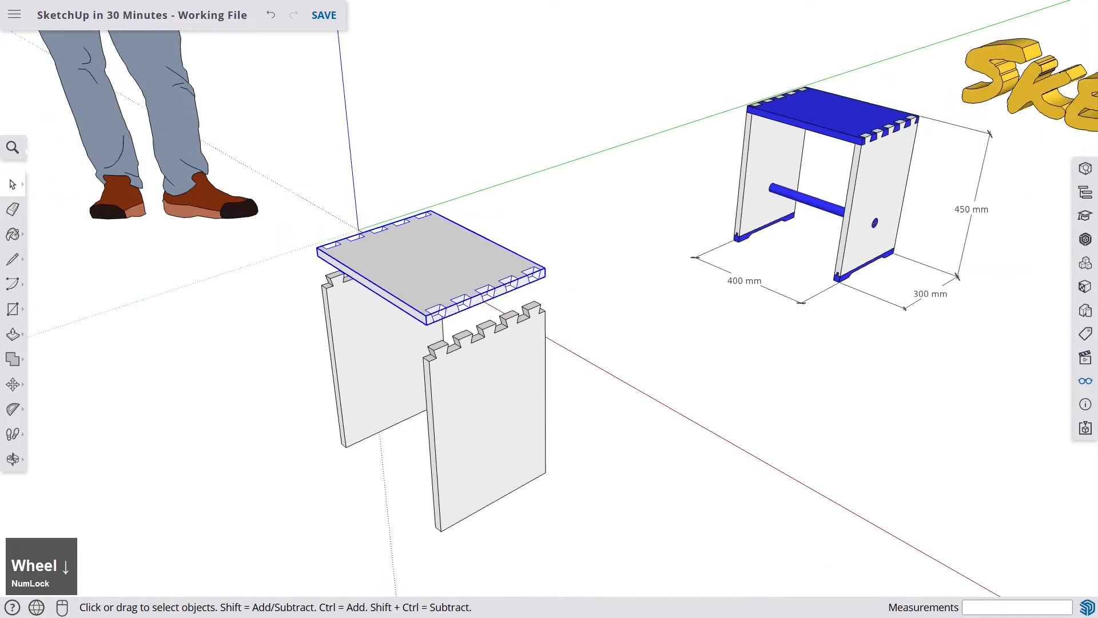
pyautogui.scroll(3, 462, 366)
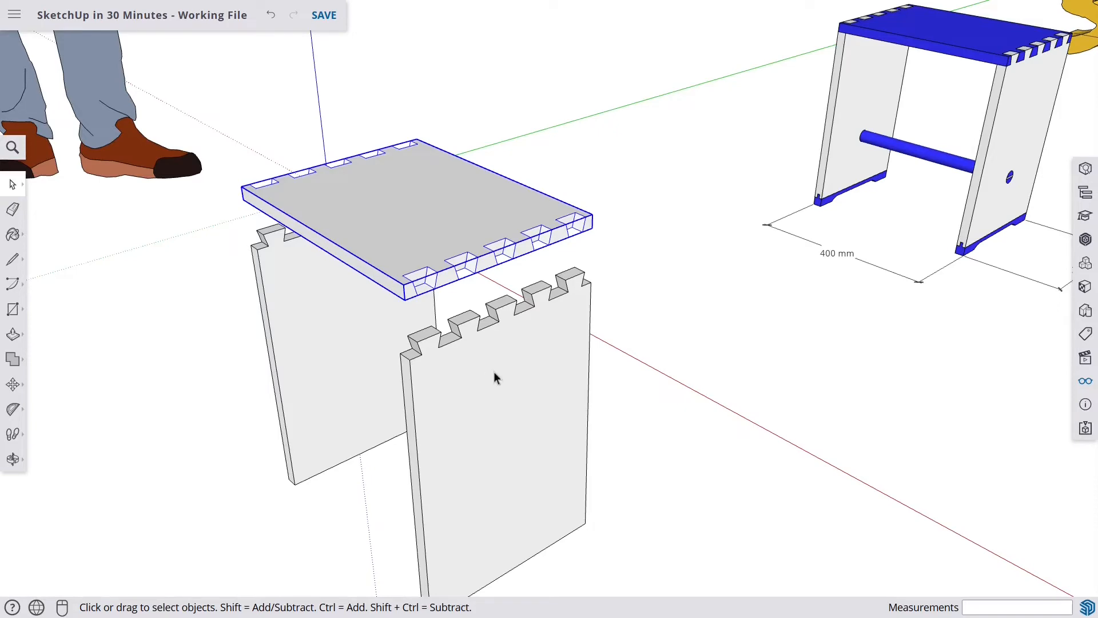
pyautogui.scroll(-2, 425, 222)
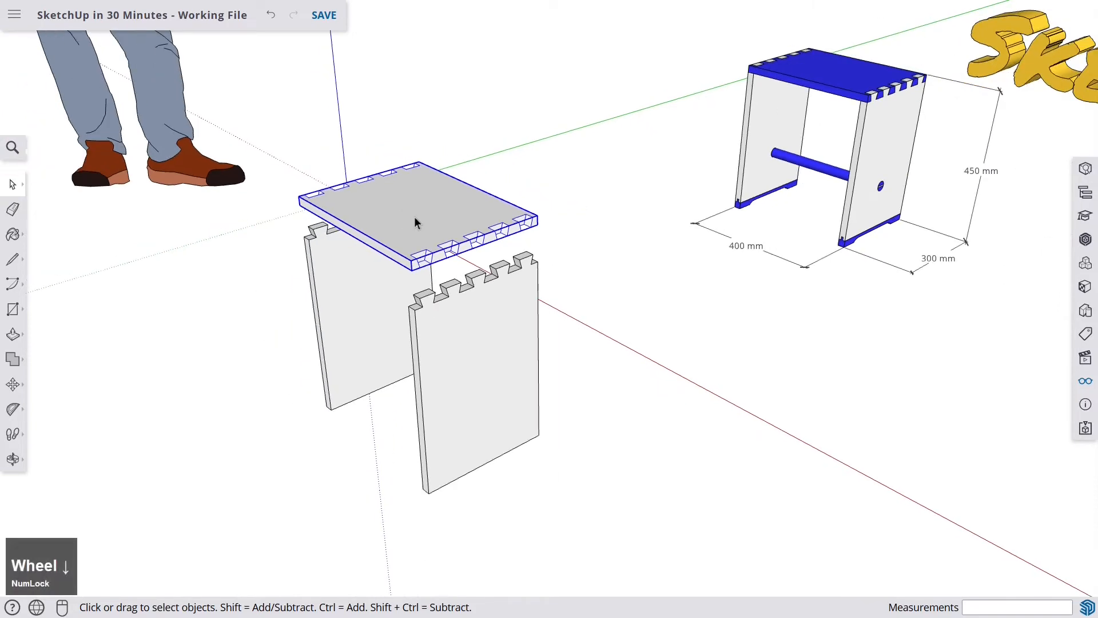
pyautogui.scroll(3, 410, 229)
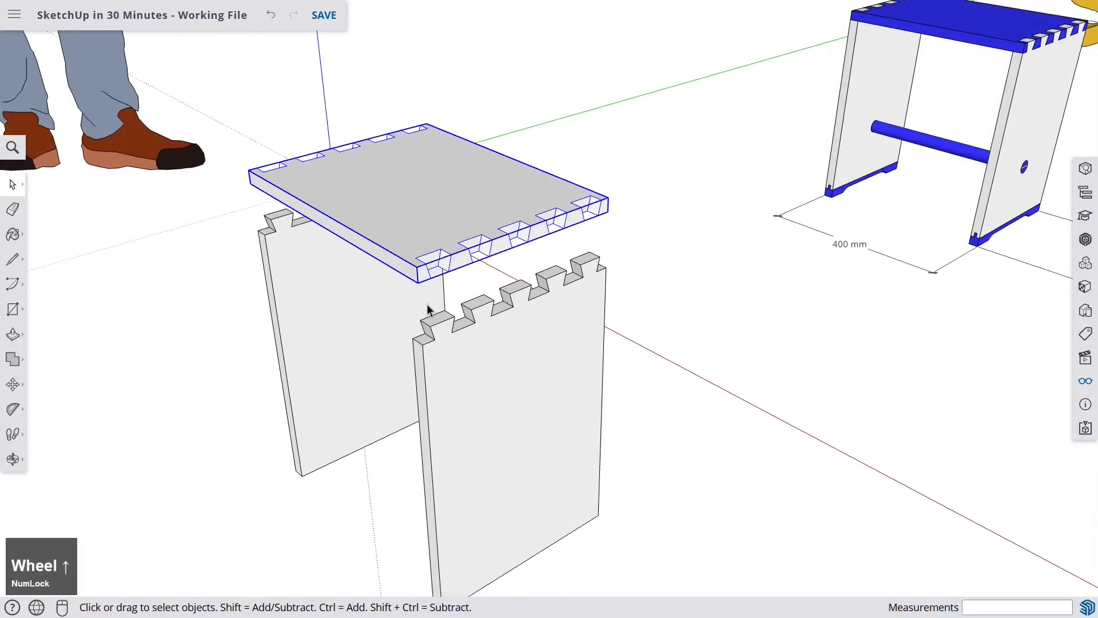
pyautogui.scroll(-2, 425, 296)
pyautogui.scroll(2, 424, 296)
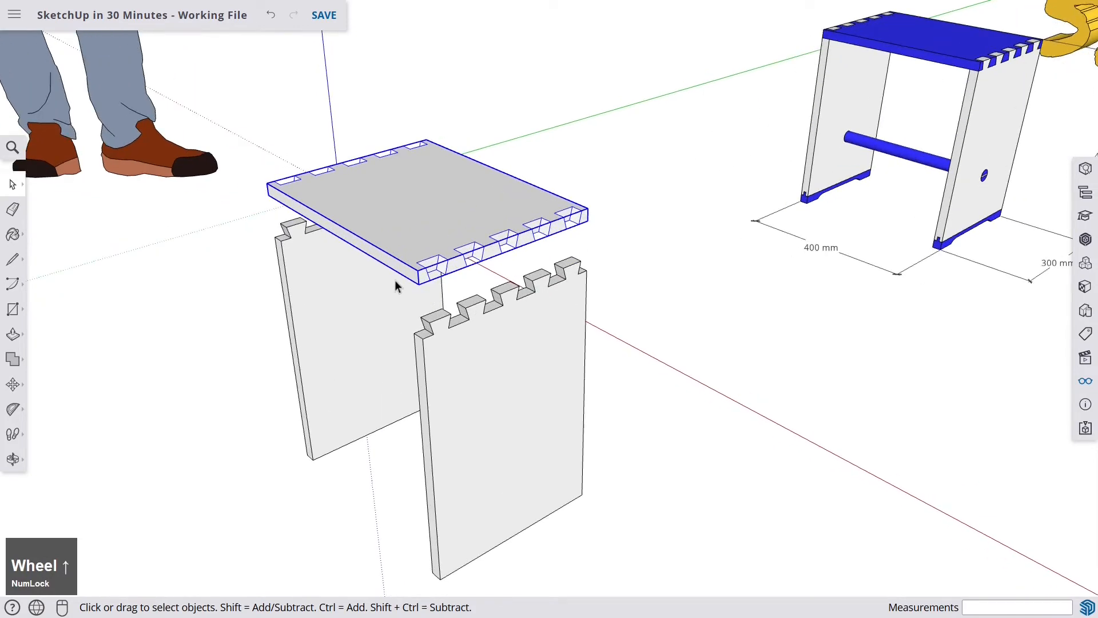
pyautogui.scroll(1, 395, 280)
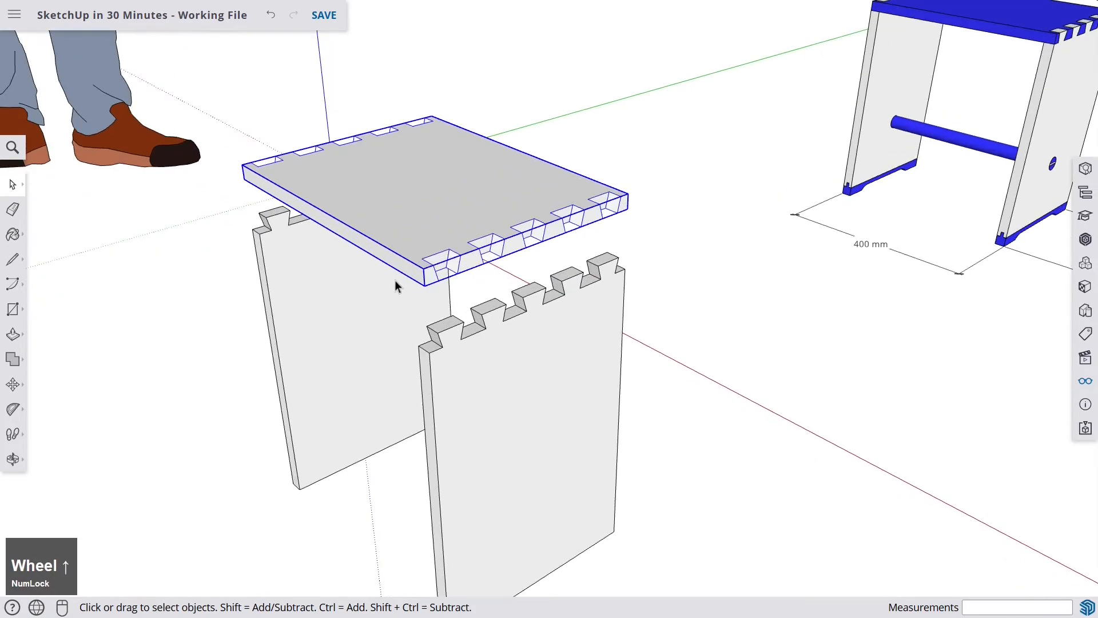
pyautogui.click(488, 358)
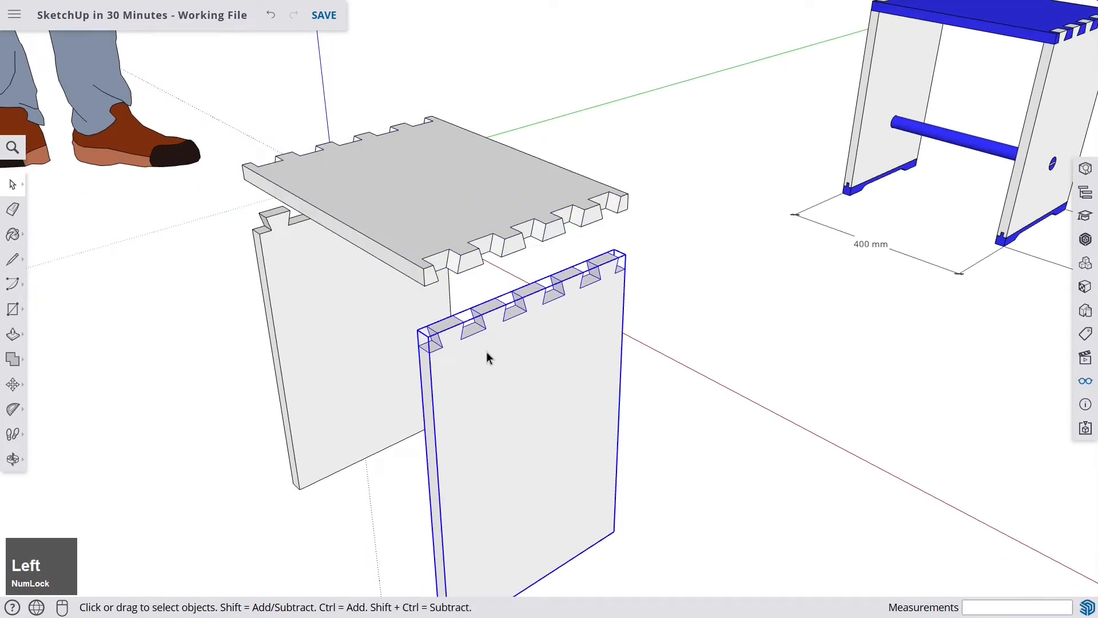
pyautogui.click(14, 384)
pyautogui.scroll(2, 363, 374)
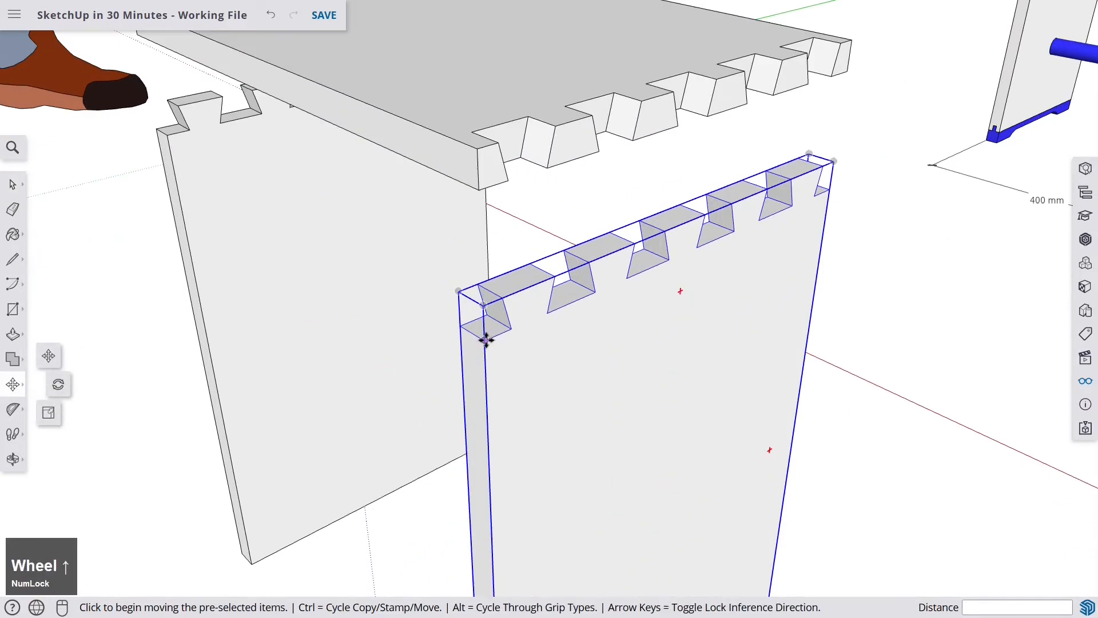
pyautogui.click(486, 340)
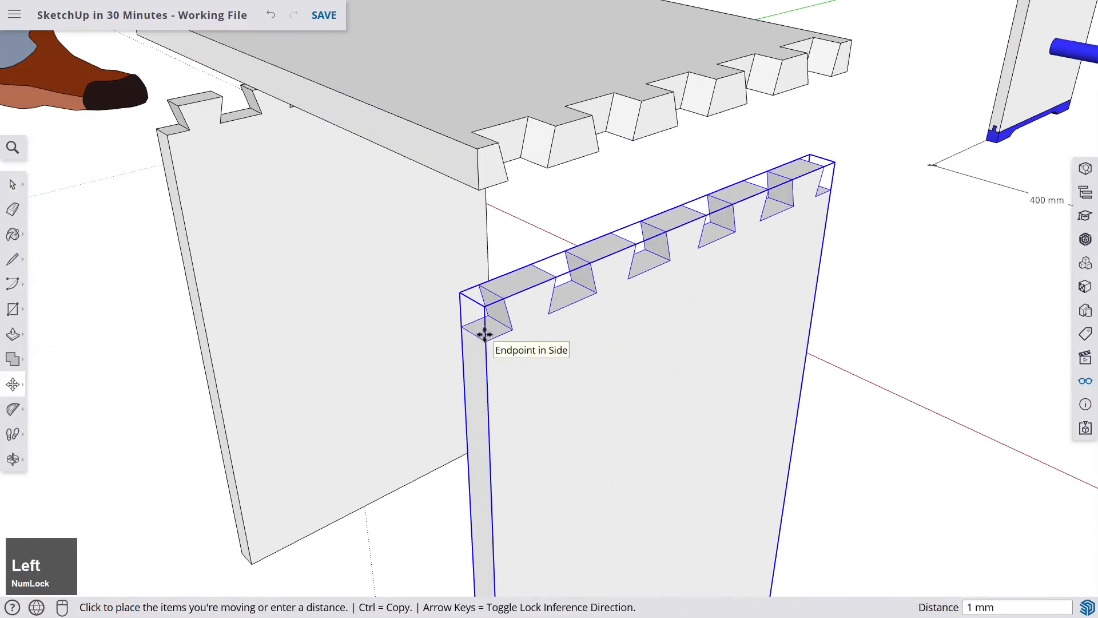
pyautogui.click(479, 190)
pyautogui.scroll(-3, 468, 198)
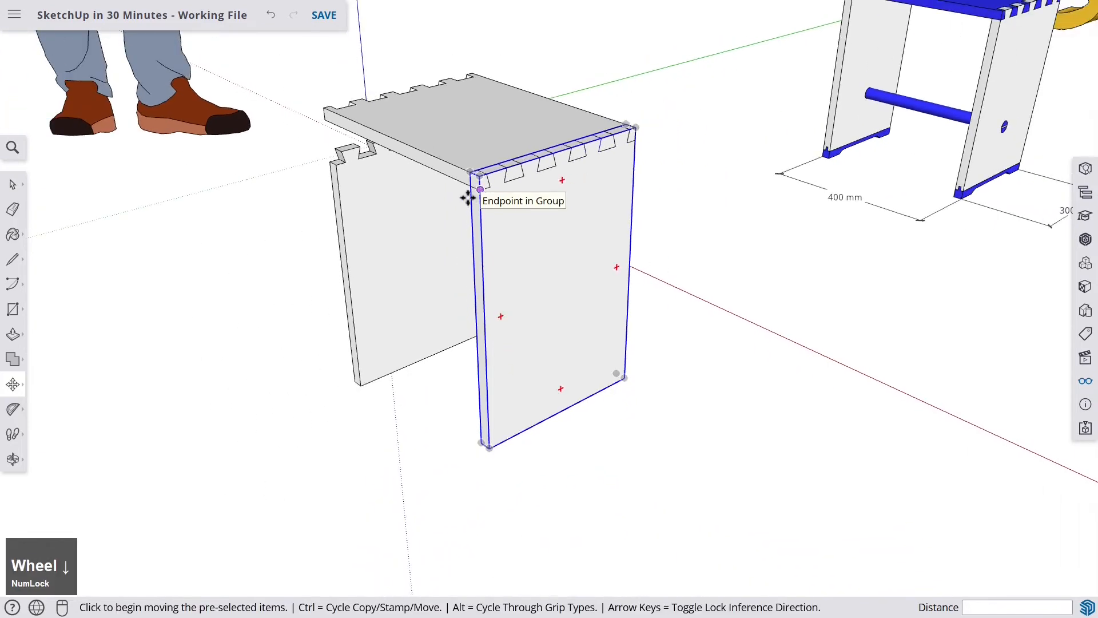
# - Move the other side board straight up about 71 mm to join it to the seat
pyautogui.moveTo(468, 198); pyautogui.dragTo(569, 274, button='middle')
pyautogui.scroll(3, 572, 291)
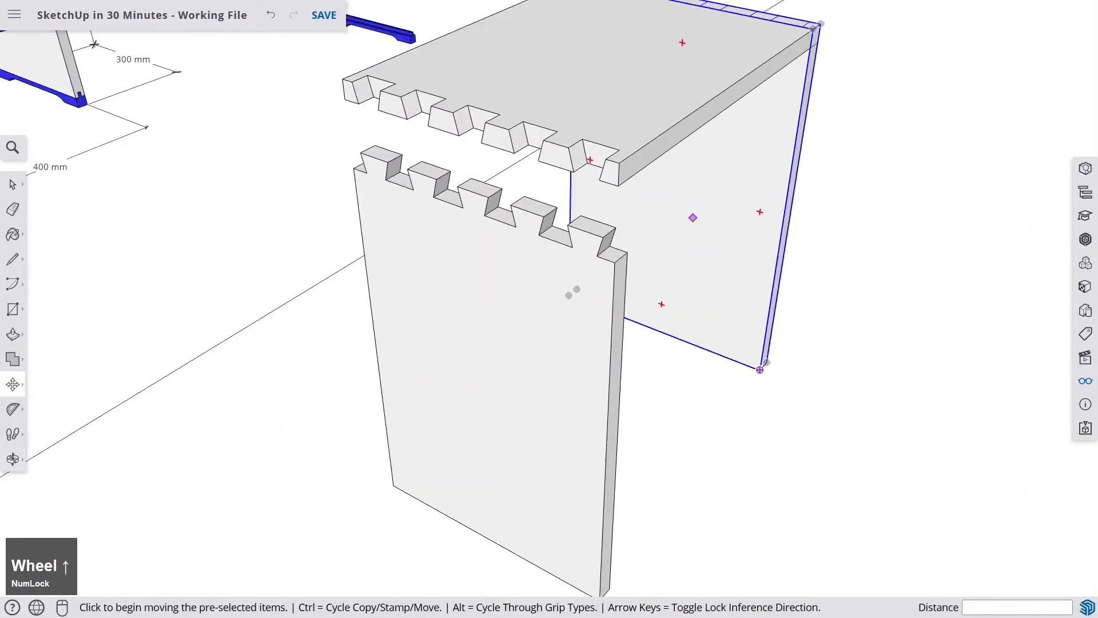
pyautogui.scroll(2, 573, 291)
pyautogui.press('space')
pyautogui.click(561, 309)
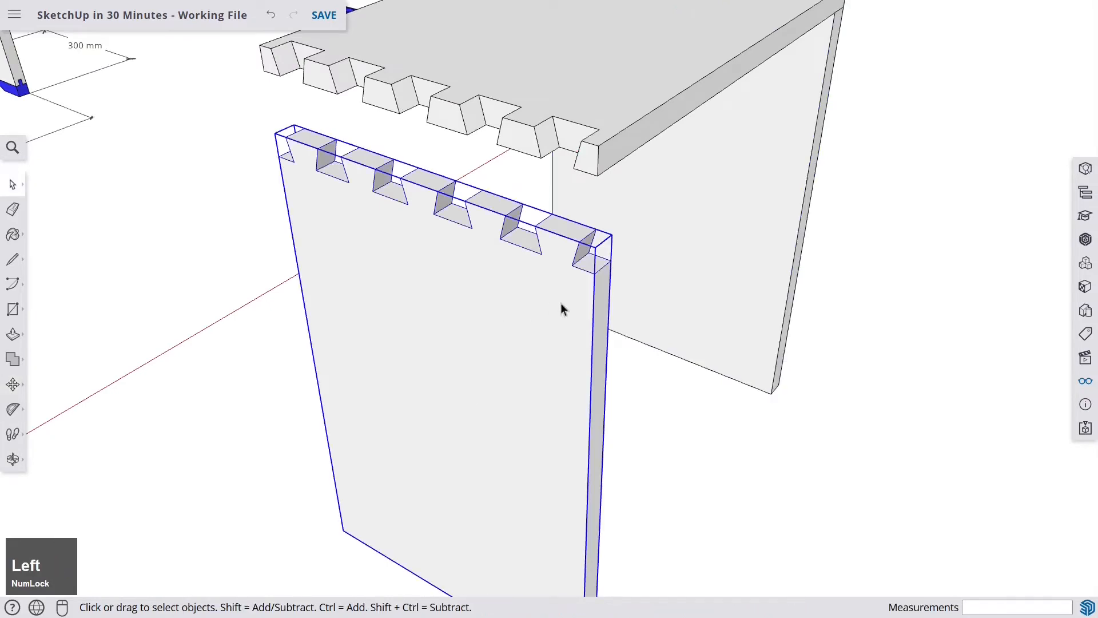
pyautogui.press('m')
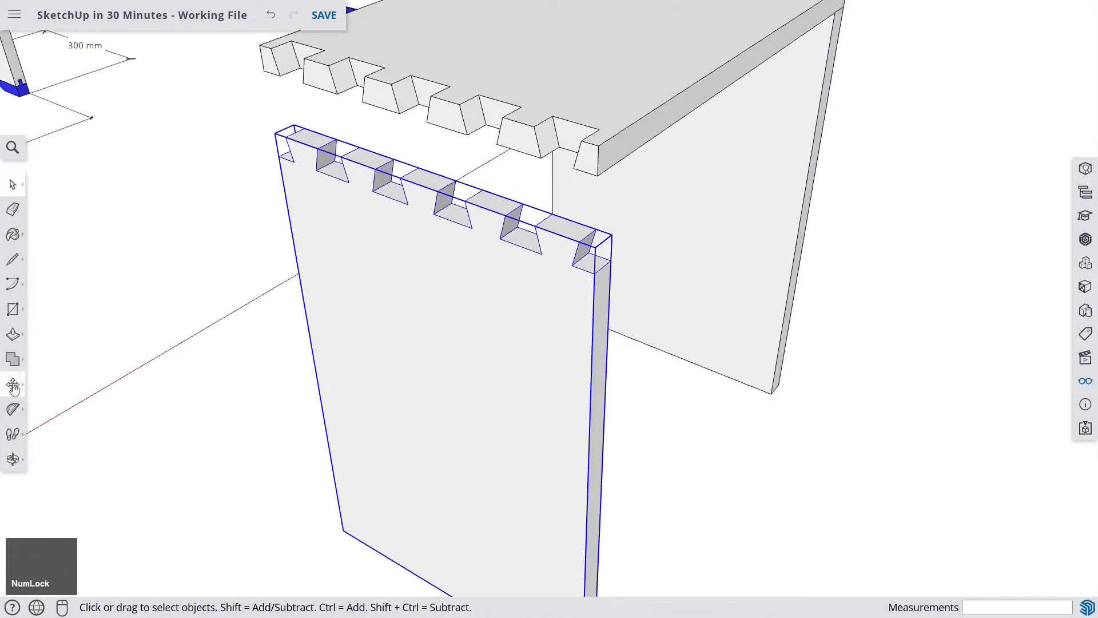
pyautogui.click(595, 266)
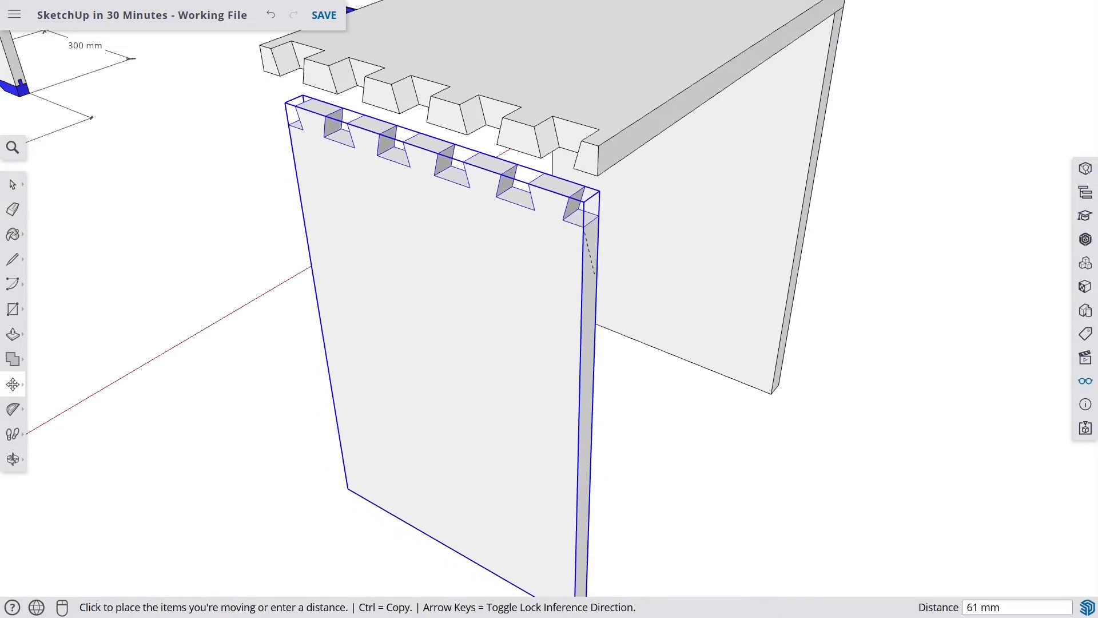
pyautogui.scroll(3, 595, 172)
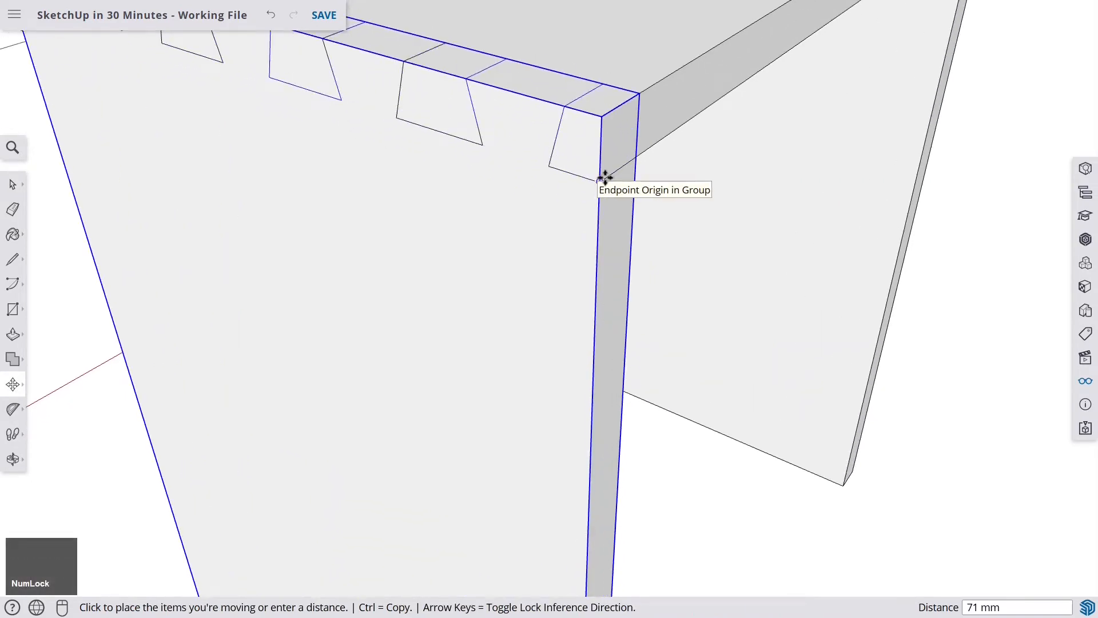
pyautogui.click(602, 177)
# - Orbit and zoom around the reference stool to examine its base rails
pyautogui.scroll(-5, 595, 179)
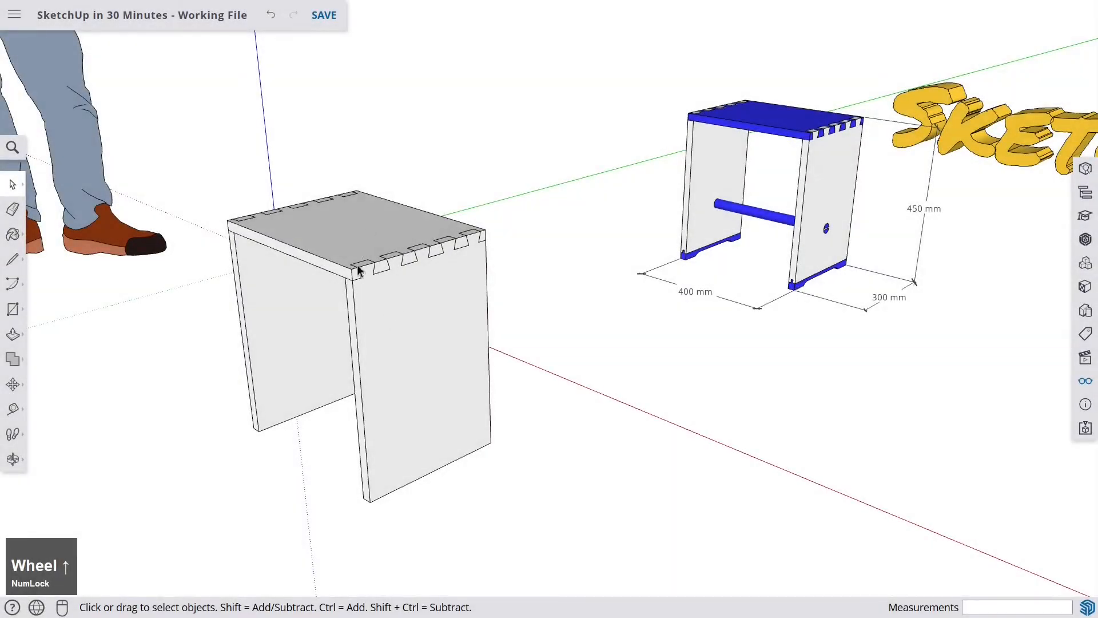
pyautogui.moveTo(358, 270); pyautogui.dragTo(549, 238, button='middle')
pyautogui.scroll(5, 433, 245)
pyautogui.scroll(3, 389, 303)
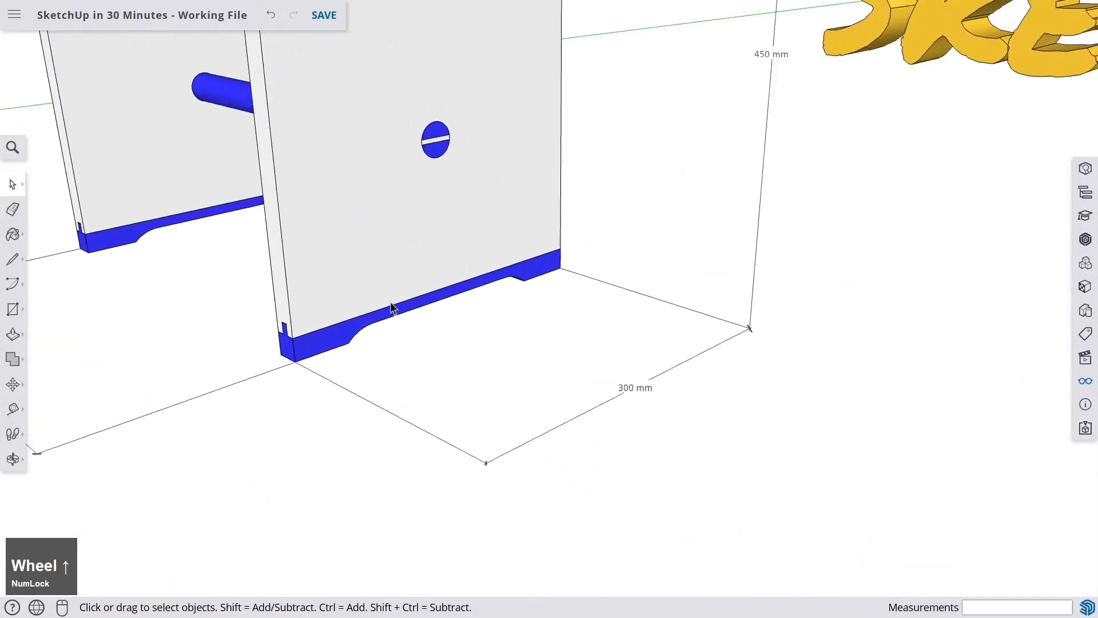
pyautogui.scroll(-3, 350, 263)
pyautogui.scroll(-3, 350, 259)
pyautogui.keyDown('shift'); pyautogui.moveTo(788, 420); pyautogui.dragTo(582, 290, button='middle'); pyautogui.keyUp('shift')
pyautogui.keyDown('shift'); pyautogui.moveTo(847, 397); pyautogui.dragTo(643, 305, button='middle'); pyautogui.keyUp('shift')
pyautogui.scroll(-5, 631, 337)
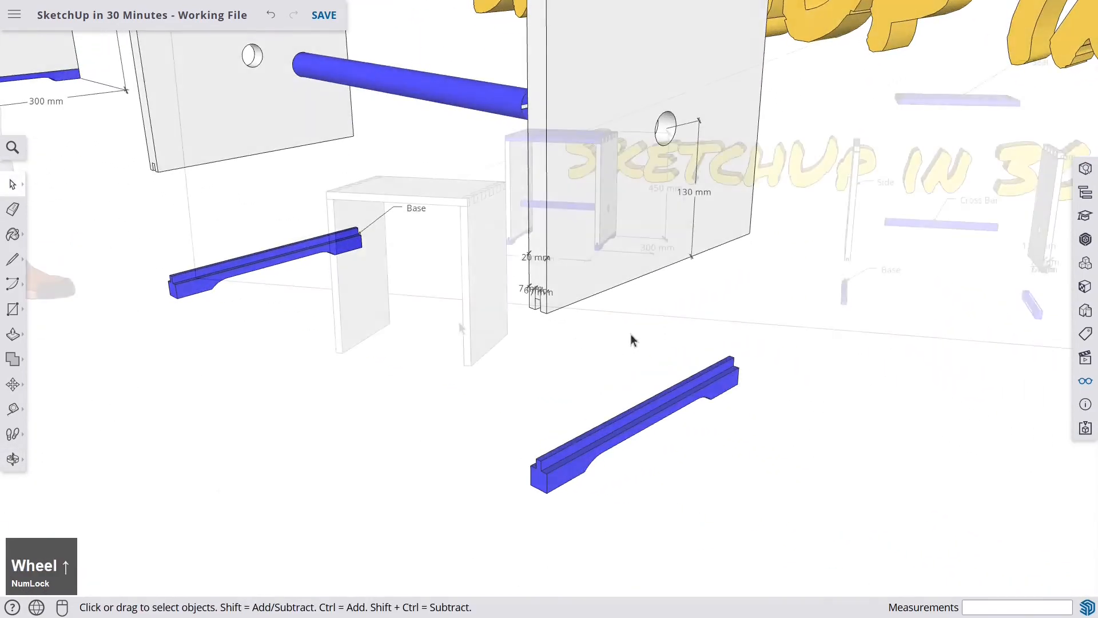
# - Open the standing board group for editing and add guides 20 mm above its bottom edge and 10 mm above that
pyautogui.moveTo(460, 315); pyautogui.dragTo(517, 319, button='middle')
pyautogui.scroll(5, 527, 325)
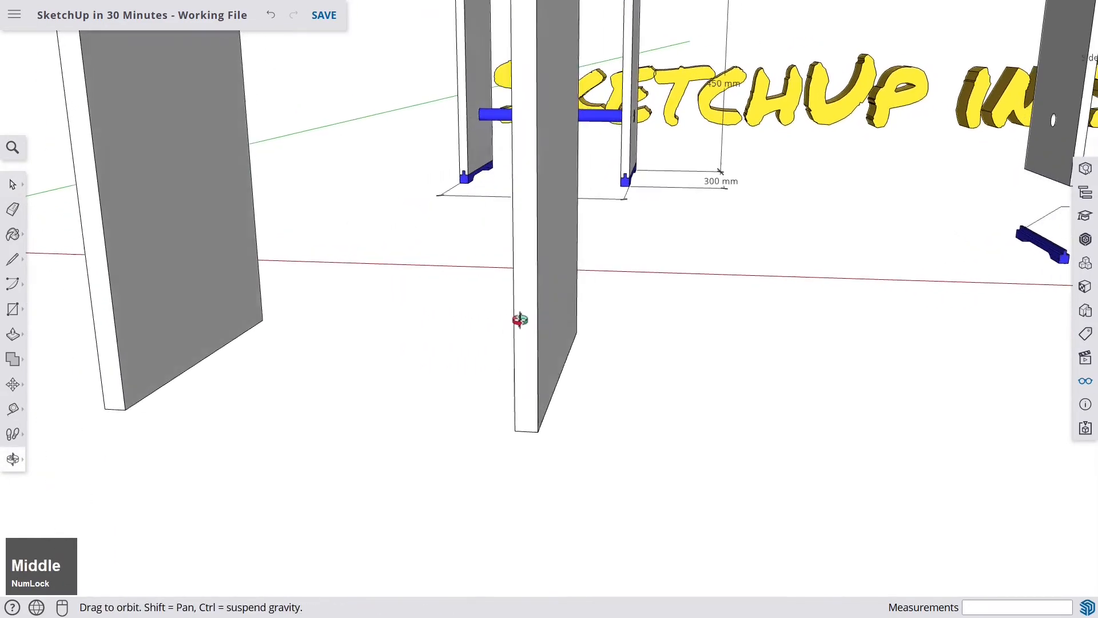
pyautogui.scroll(3, 483, 322)
pyautogui.doubleClick(484, 321)
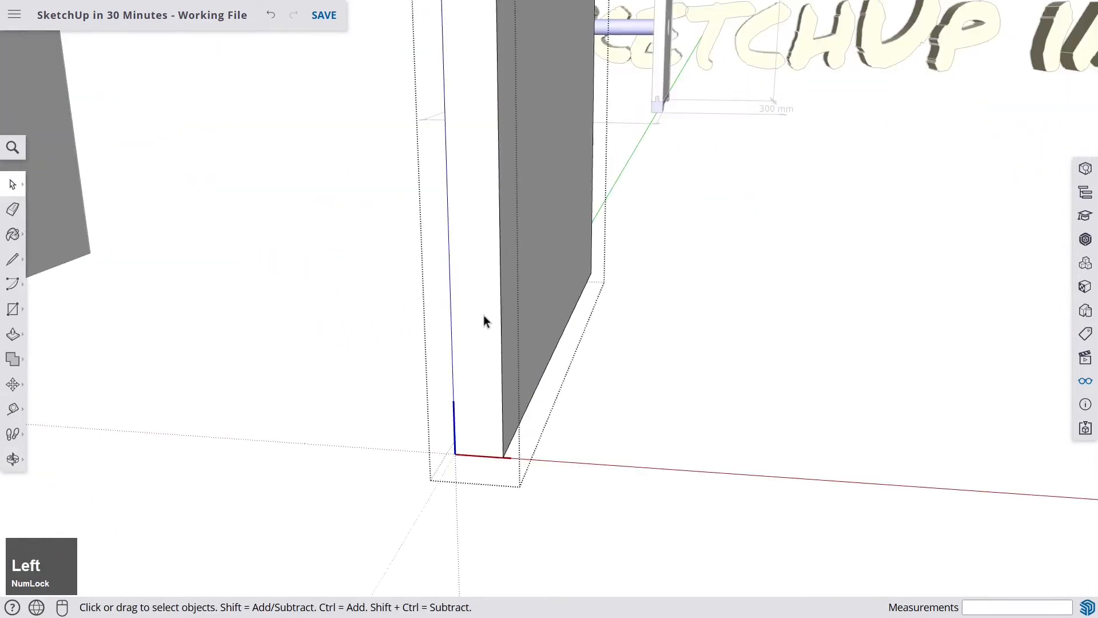
pyautogui.moveTo(484, 373)
pyautogui.keyDown('shift'); pyautogui.mouseDown(button='middle')
pyautogui.moveTo(503, 299)
pyautogui.moveTo(518, 328)
pyautogui.mouseUp(button='middle'); pyautogui.keyUp('shift')
pyautogui.scroll(2, 517, 328)
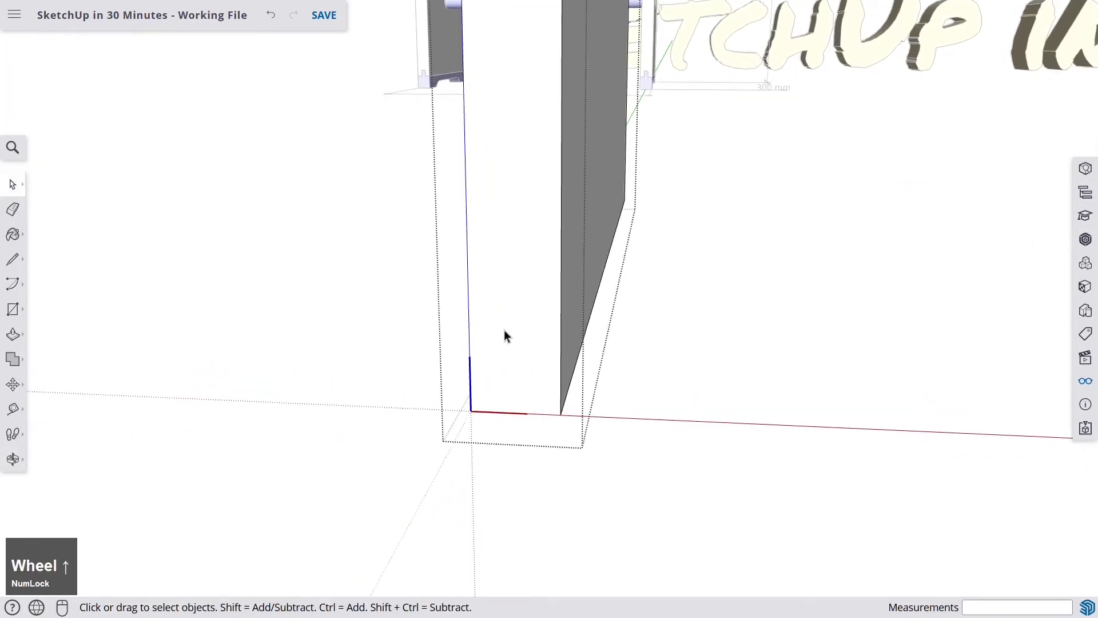
pyautogui.click(12, 409)
pyautogui.scroll(1, 545, 400)
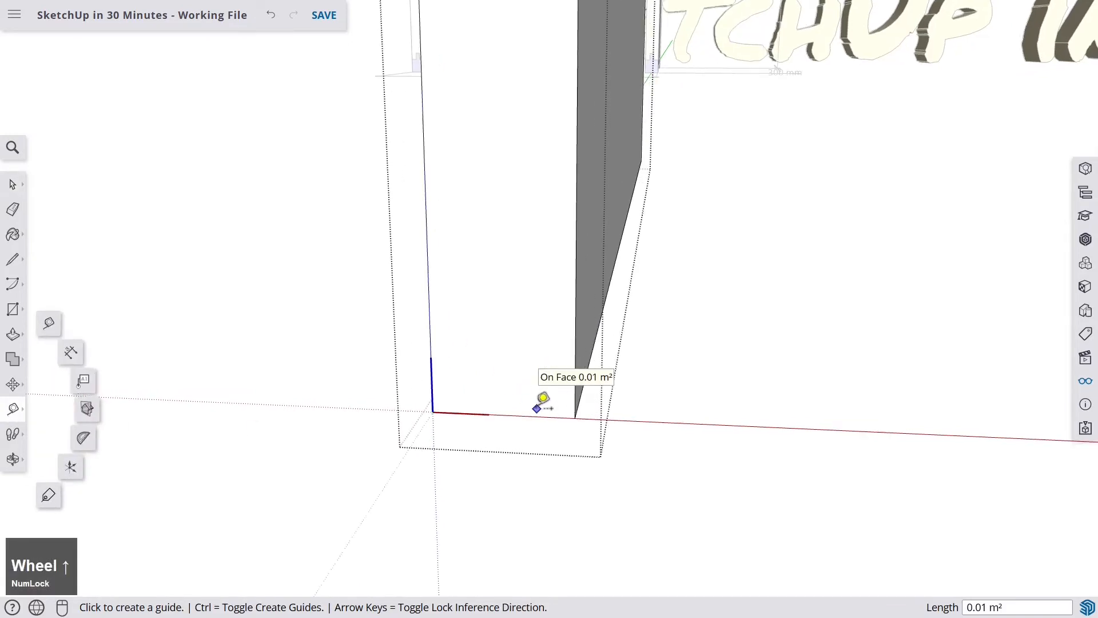
pyautogui.click(542, 414)
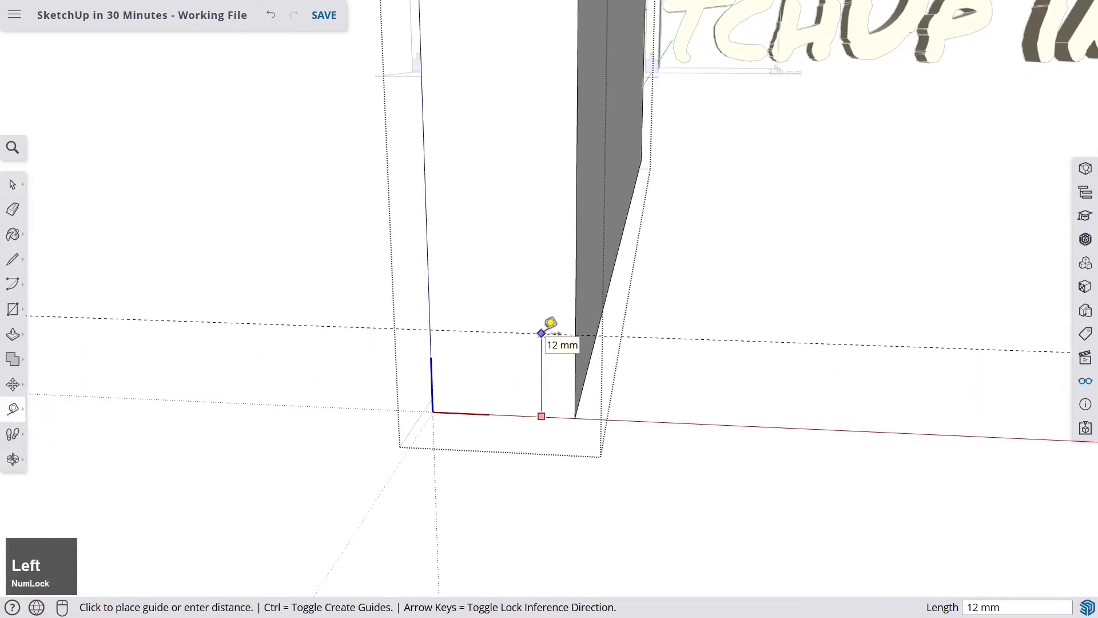
pyautogui.press('Return')
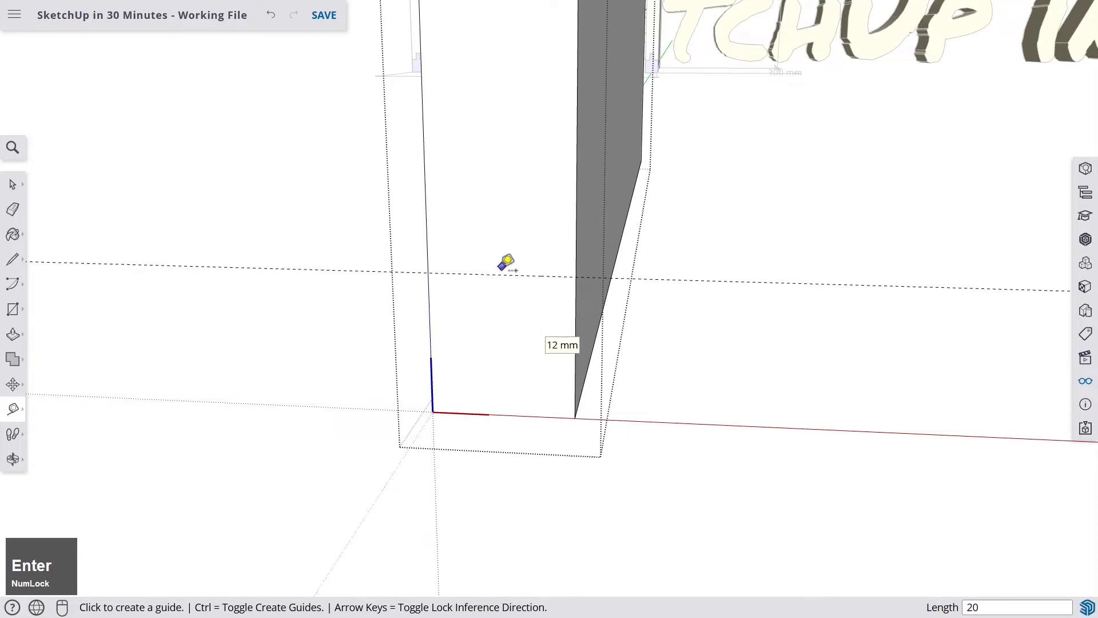
pyautogui.click(502, 274)
pyautogui.press('Left')
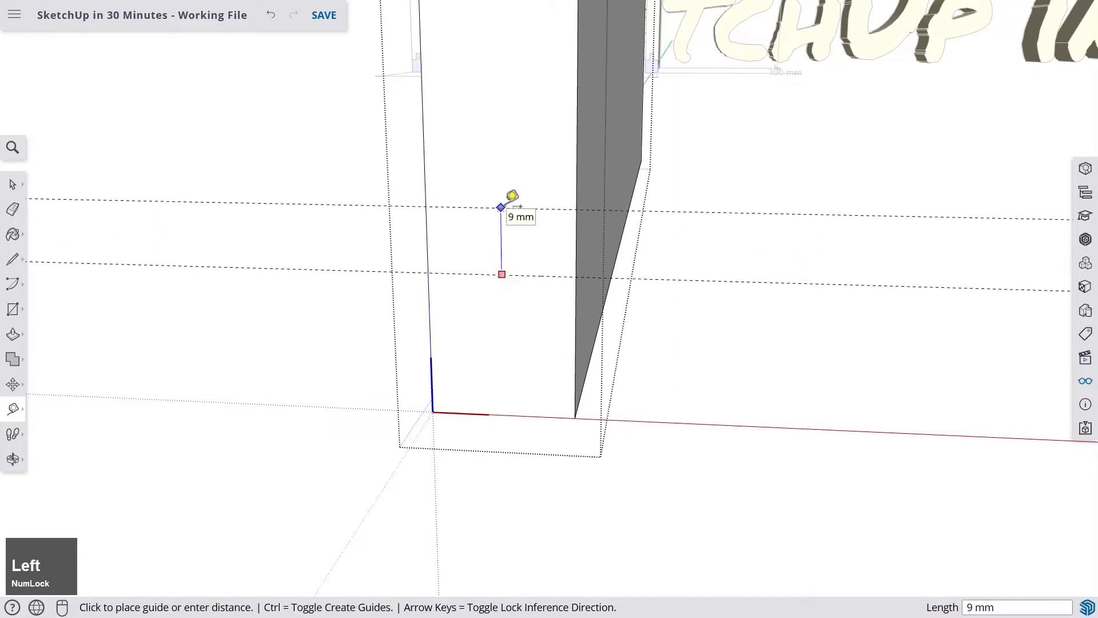
pyautogui.write('10')
pyautogui.press('Return')
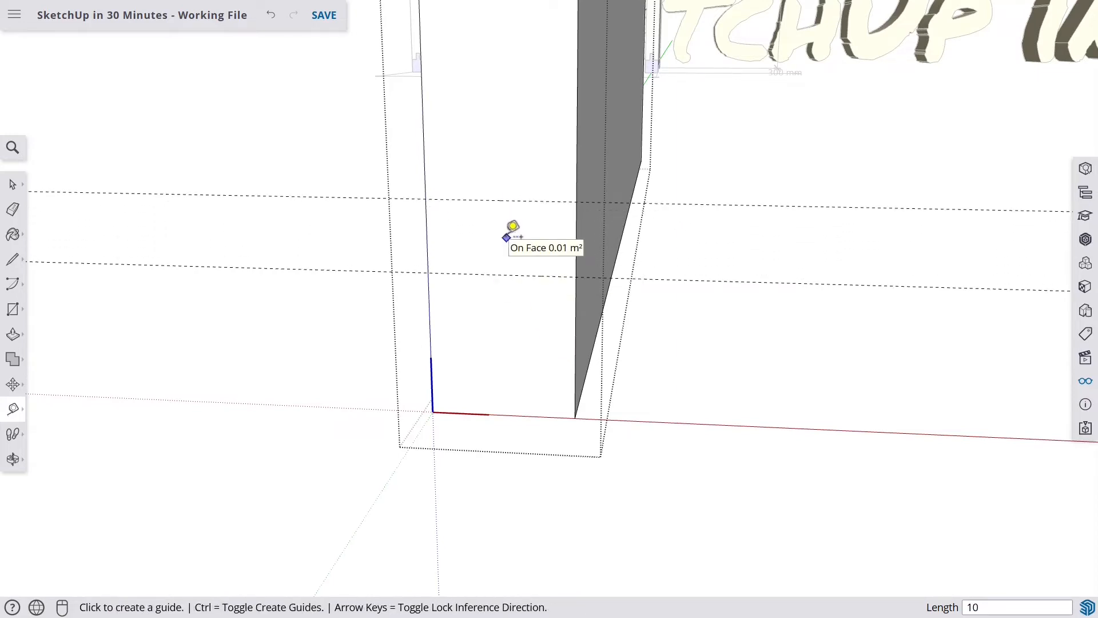
# - Add vertical guides 7 mm in from the board's side edge and 6 mm beyond that one
pyautogui.click(429, 219)
pyautogui.press('Left')
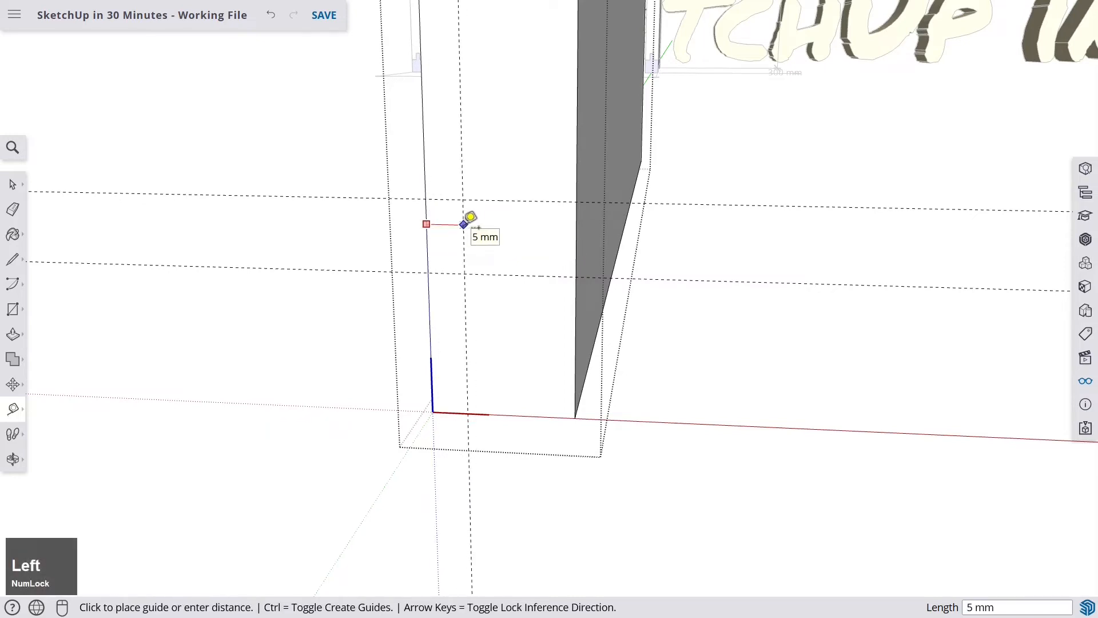
pyautogui.write('7')
pyautogui.press('Return')
pyautogui.click(478, 136)
pyautogui.press('Left')
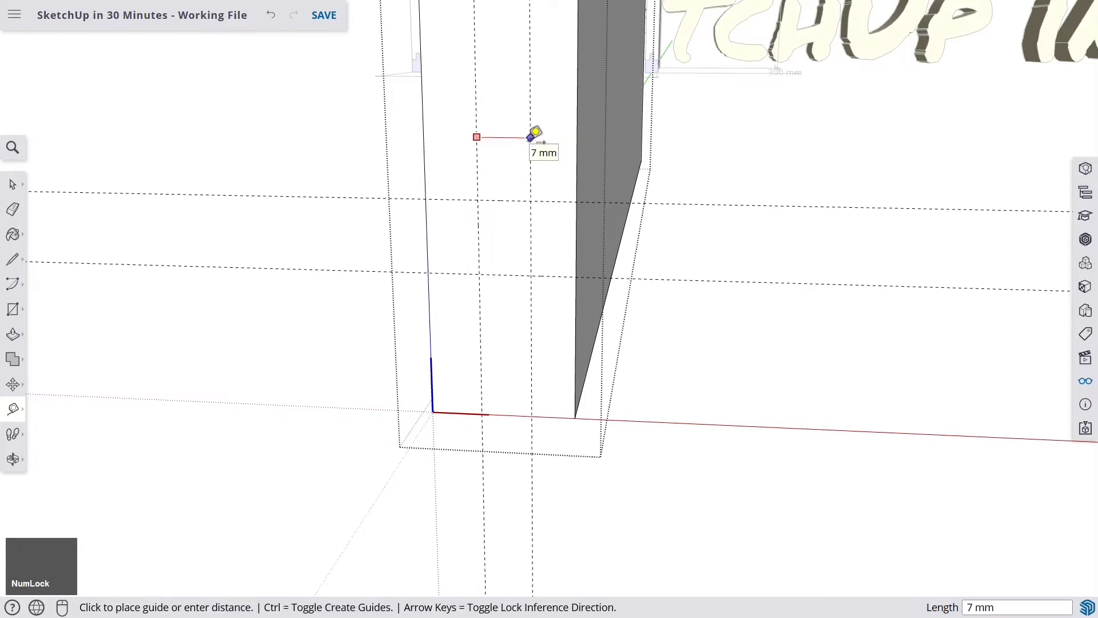
pyautogui.press('Return')
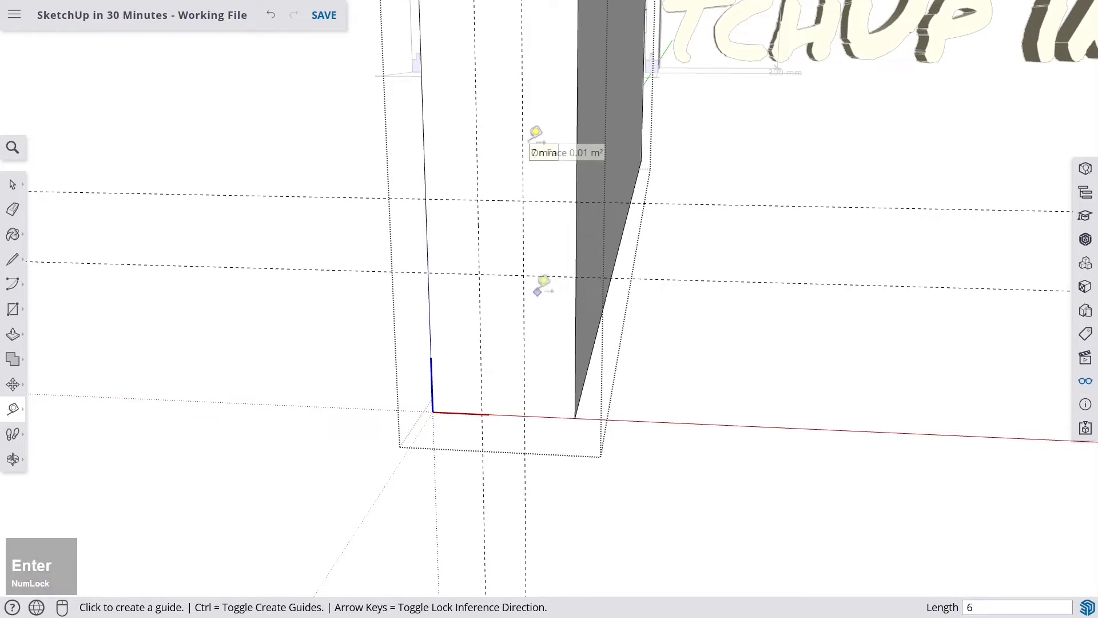
# - Draw a rectangular notch outline at the board's bottom between the four guides with the Line tool
pyautogui.click(12, 259)
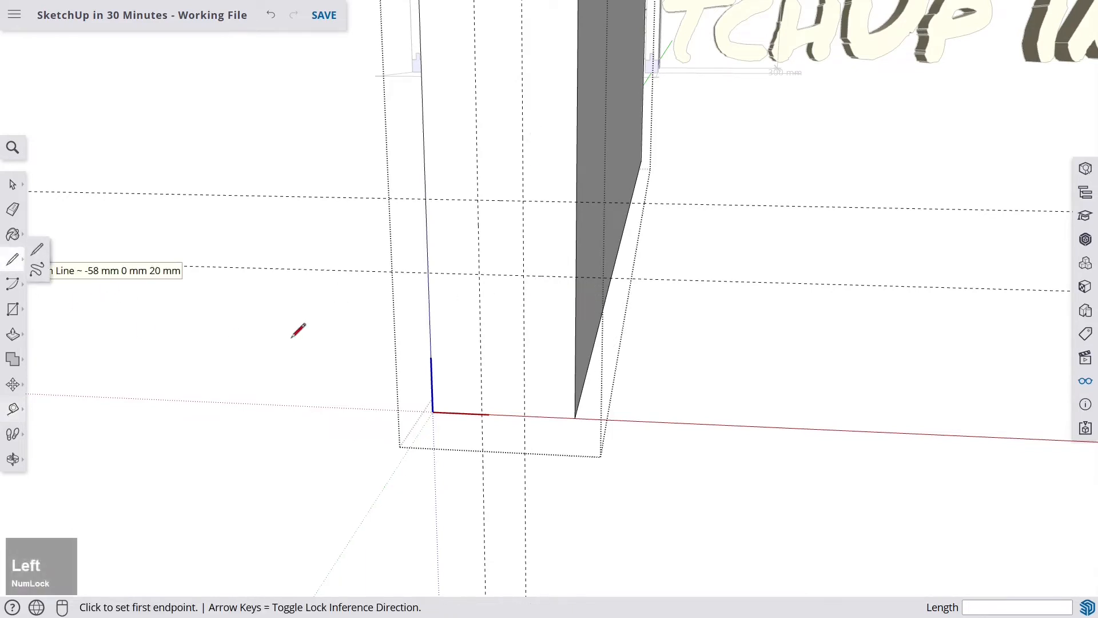
pyautogui.click(429, 274)
pyautogui.click(478, 200)
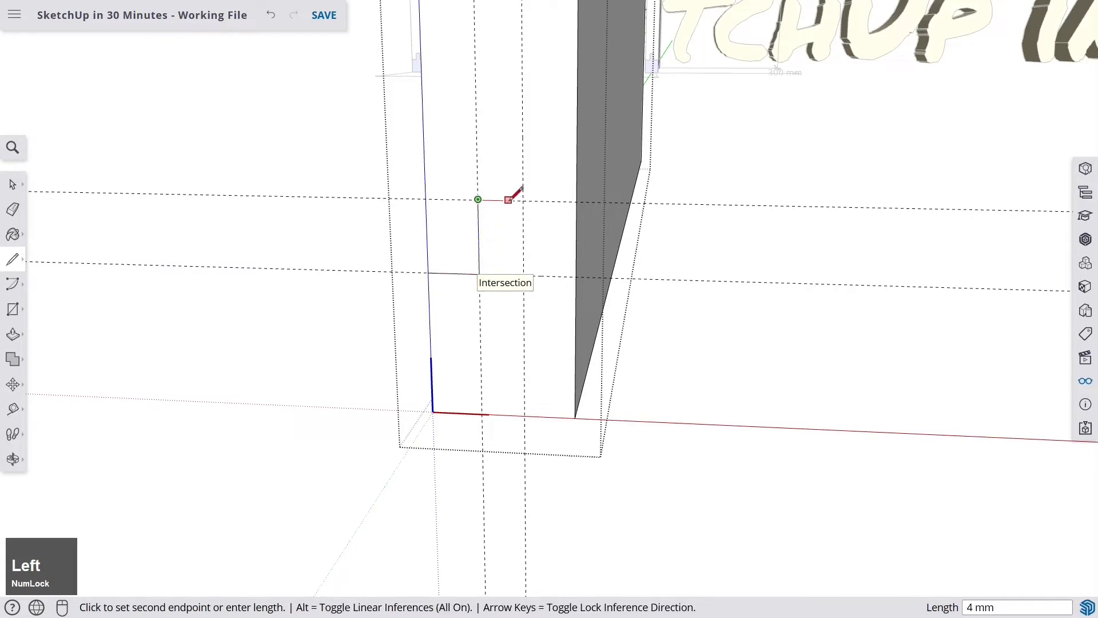
pyautogui.click(523, 200)
pyautogui.click(523, 273)
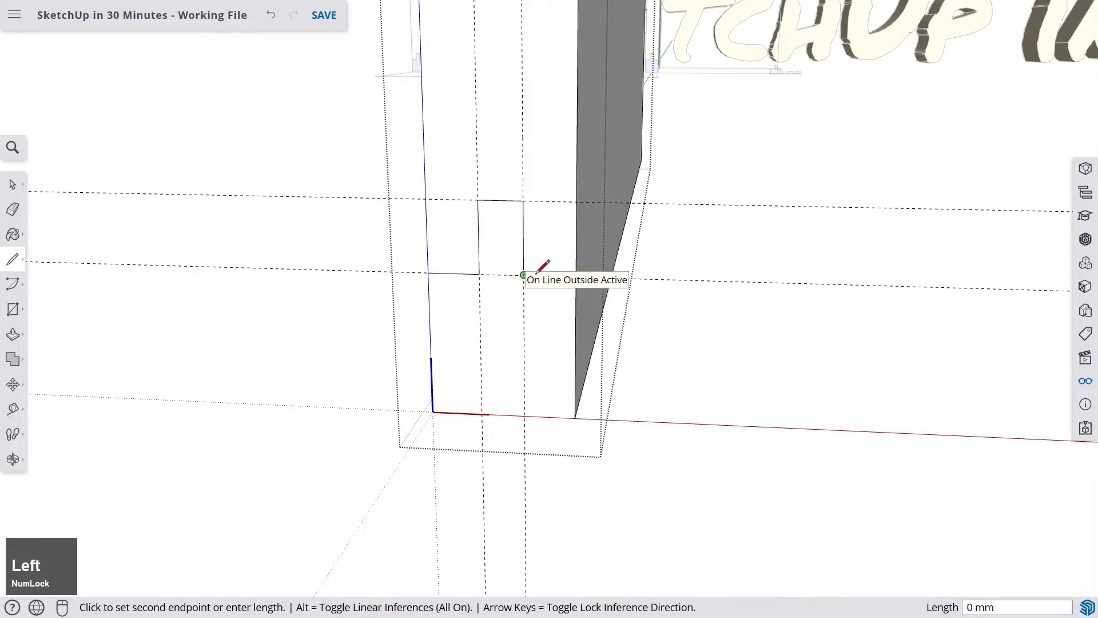
pyautogui.click(574, 278)
# - Push the notch face through the board's full 300 mm thickness
pyautogui.moveTo(572, 280); pyautogui.dragTo(483, 324, button='middle')
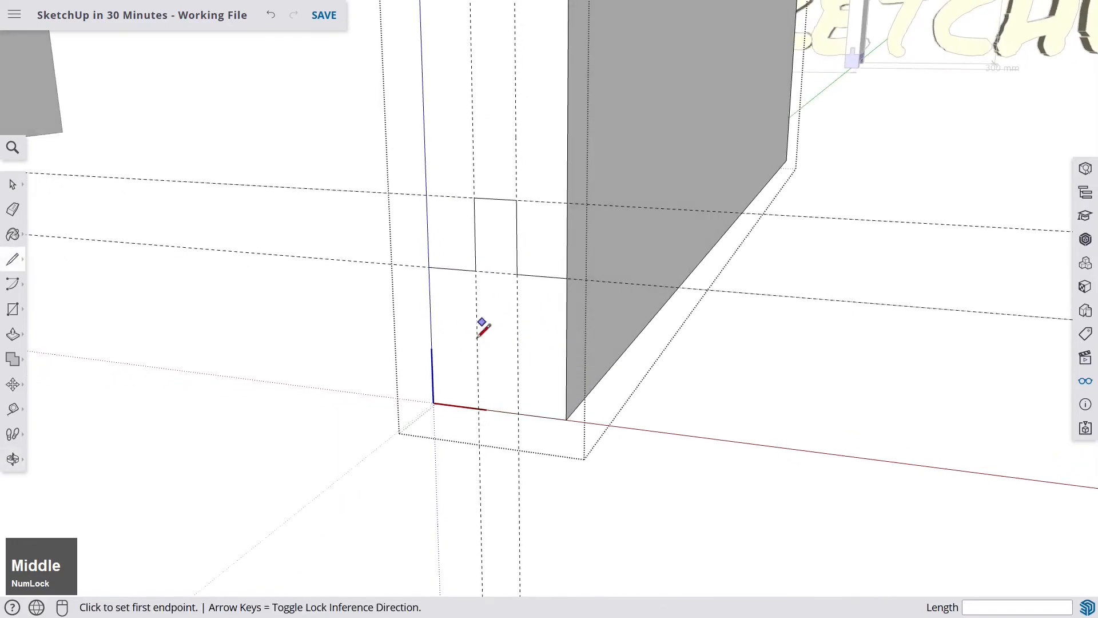
pyautogui.click(13, 334)
pyautogui.click(552, 358)
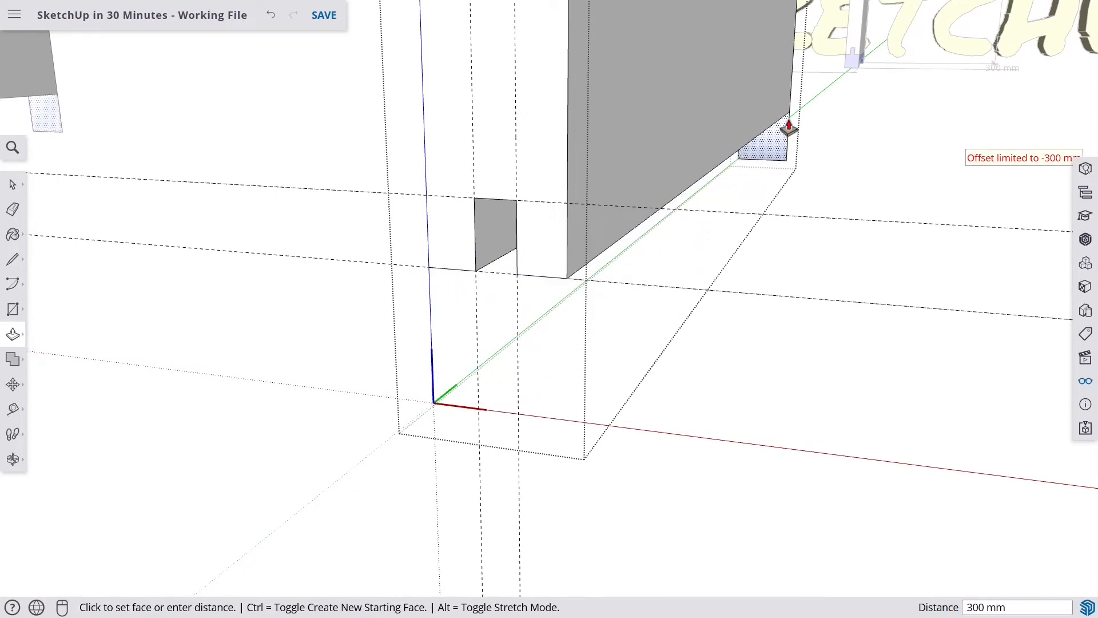
pyautogui.click(789, 127)
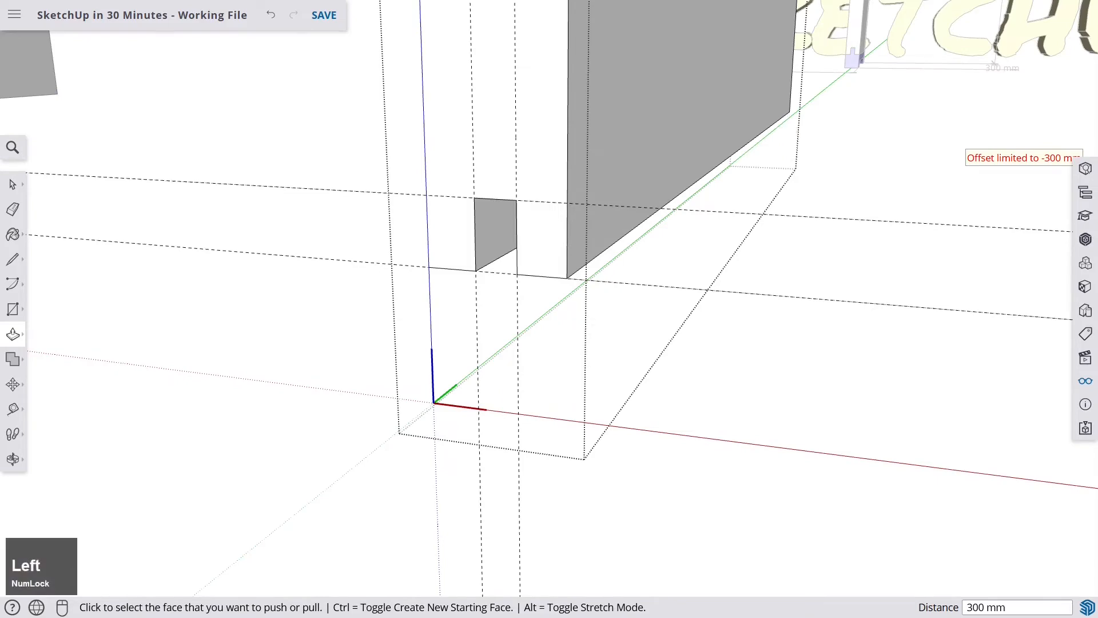
pyautogui.scroll(3, 786, 131)
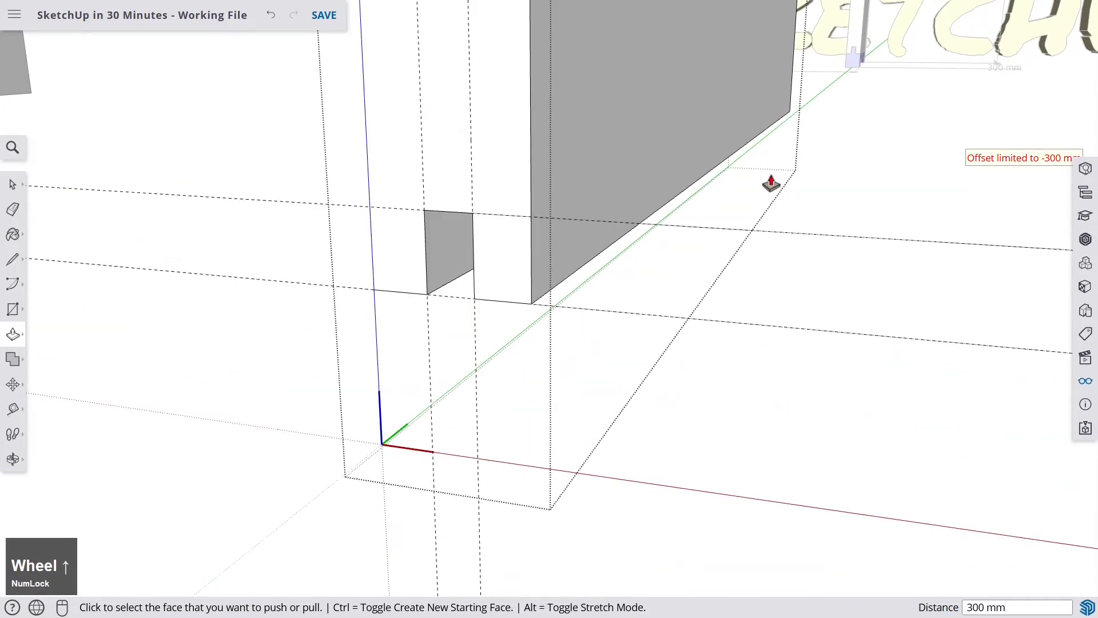
# - Delete all guides from the model
pyautogui.click(1086, 382)
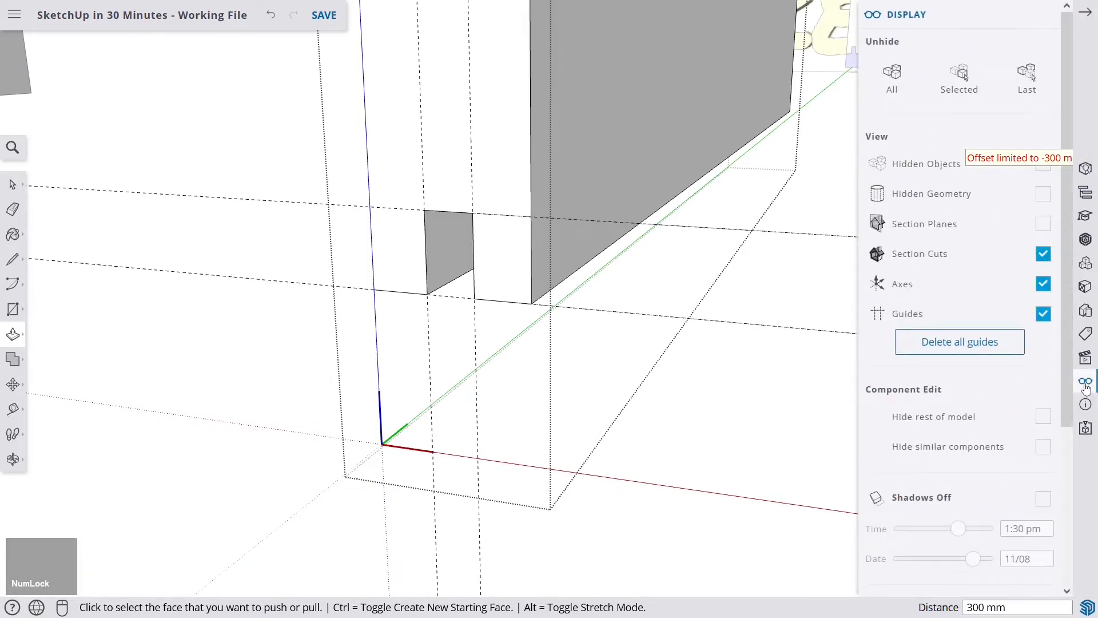
pyautogui.click(945, 345)
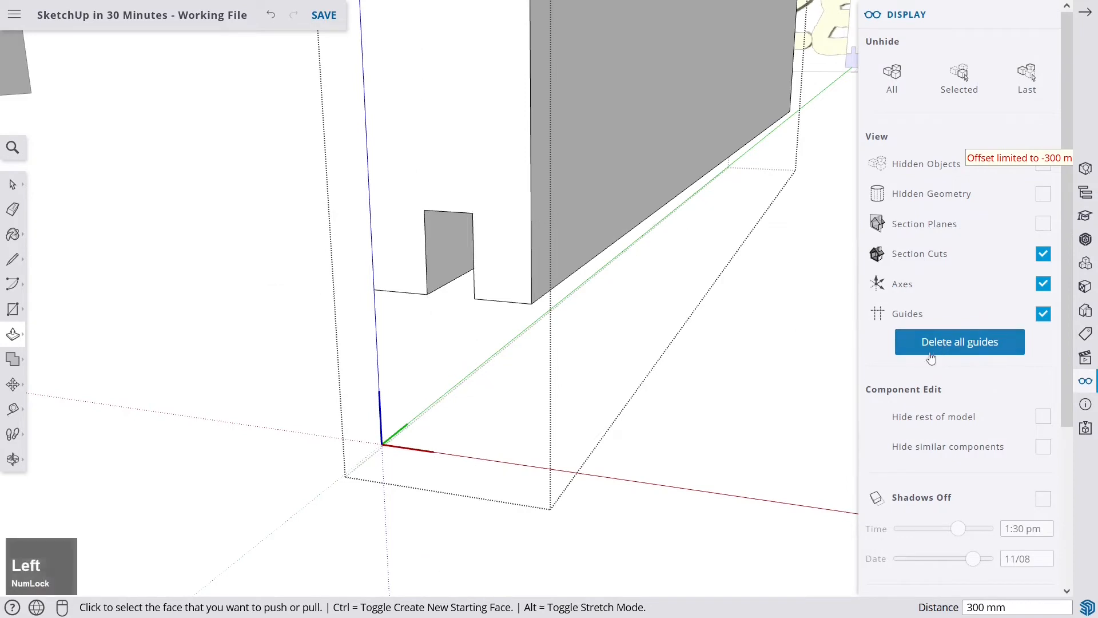
pyautogui.click(1087, 18)
pyautogui.press('space')
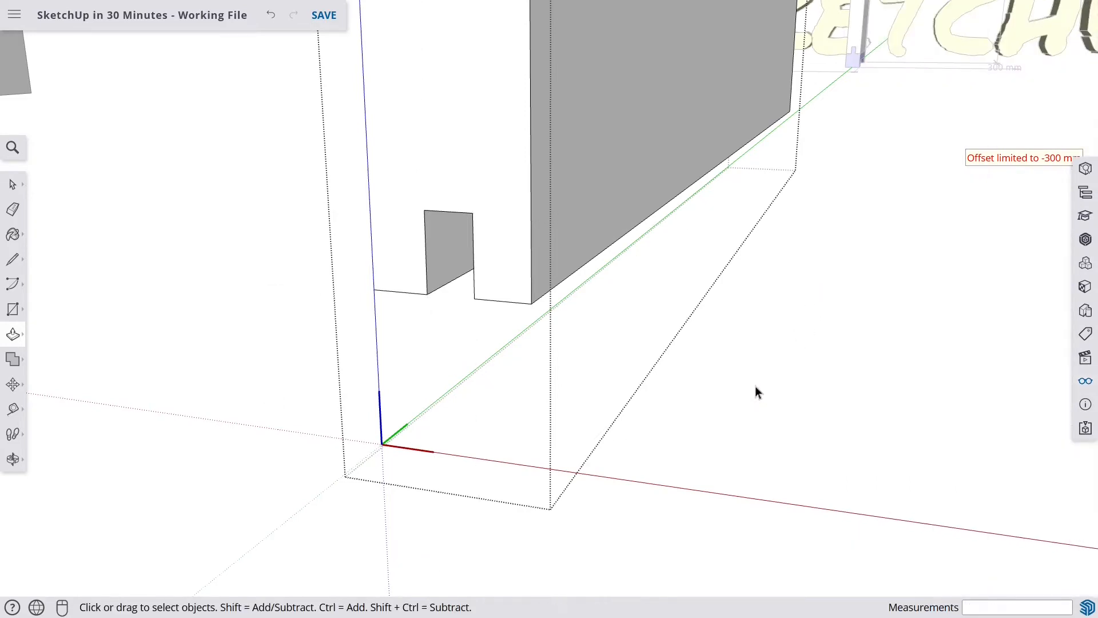
# - Retrace the board's bottom edges and the notch sides with the Line tool
pyautogui.click(912, 231)
pyautogui.scroll(-4, 534, 284)
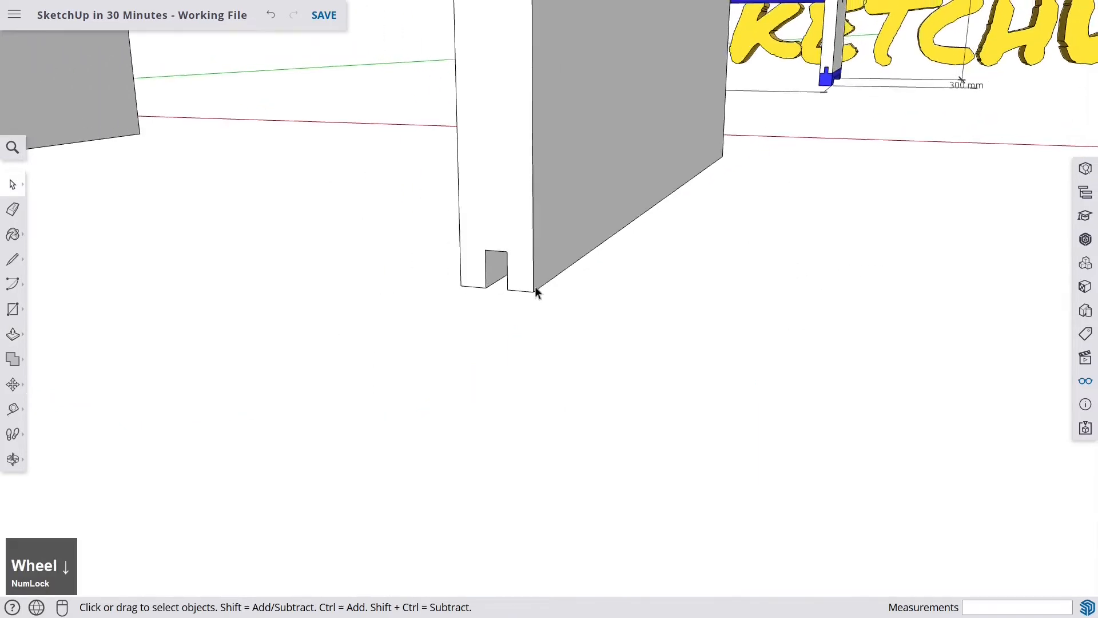
pyautogui.scroll(3, 480, 284)
pyautogui.moveTo(480, 284); pyautogui.dragTo(483, 280, button='middle')
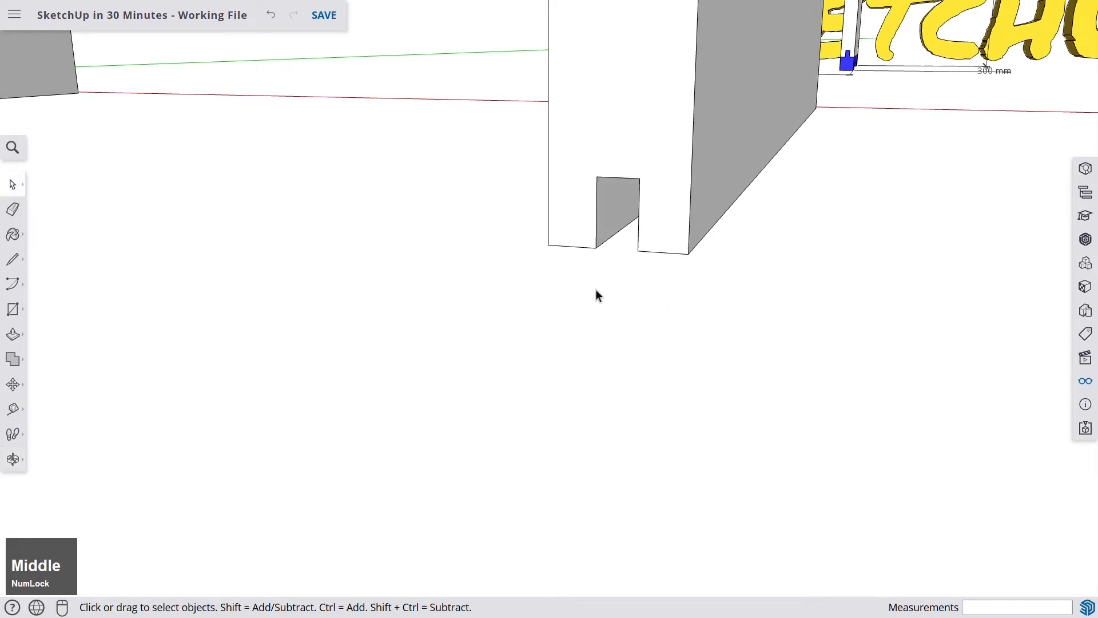
pyautogui.click(13, 265)
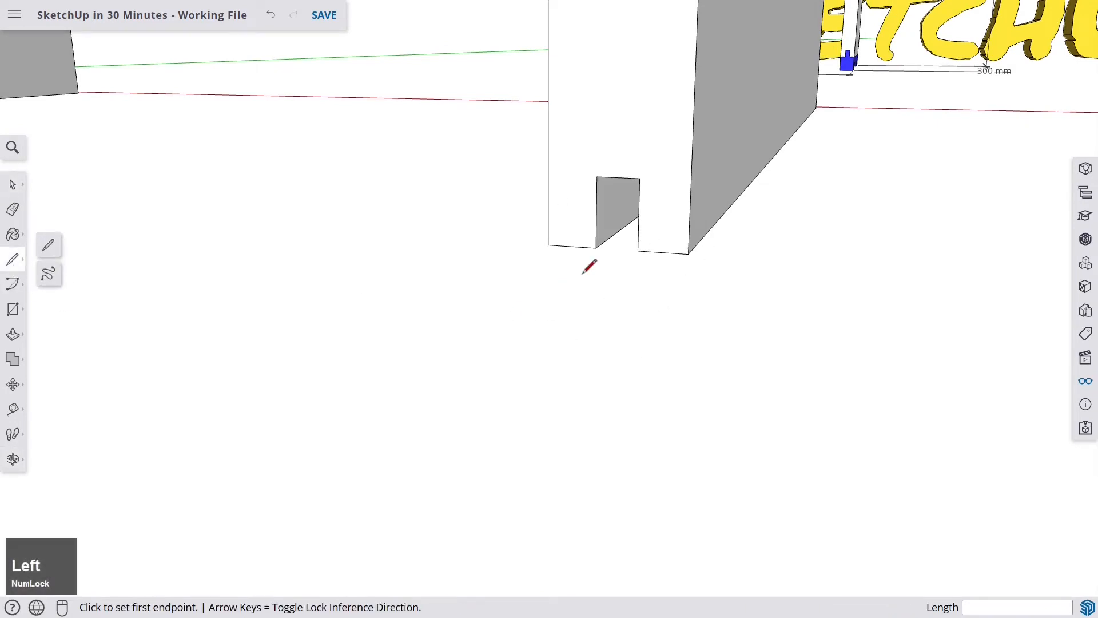
pyautogui.click(549, 243)
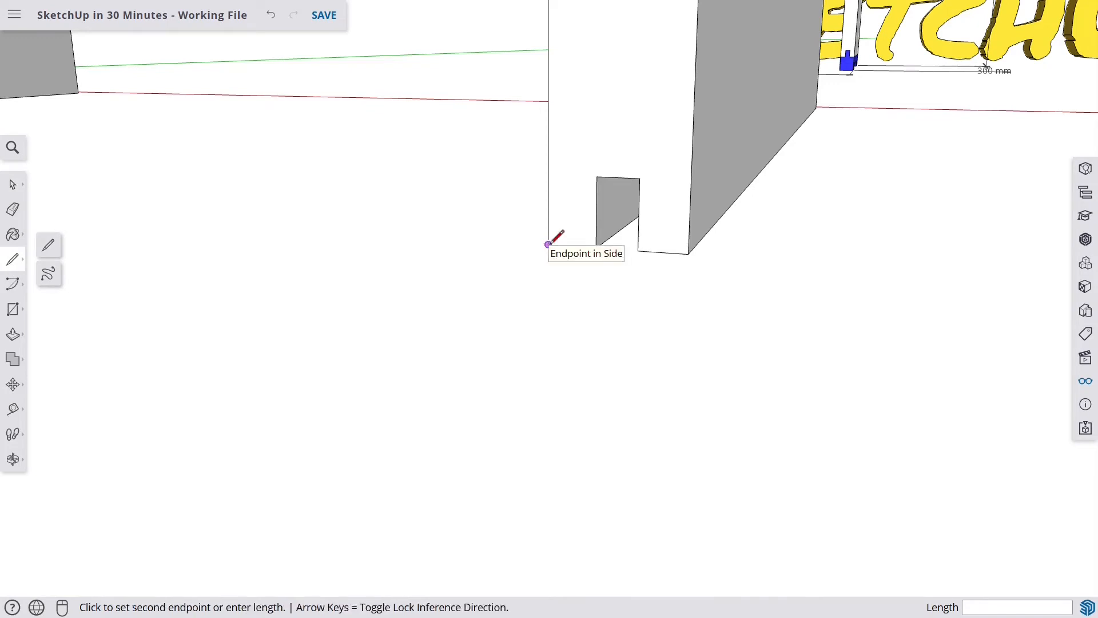
pyautogui.scroll(3, 599, 244)
pyautogui.click(597, 244)
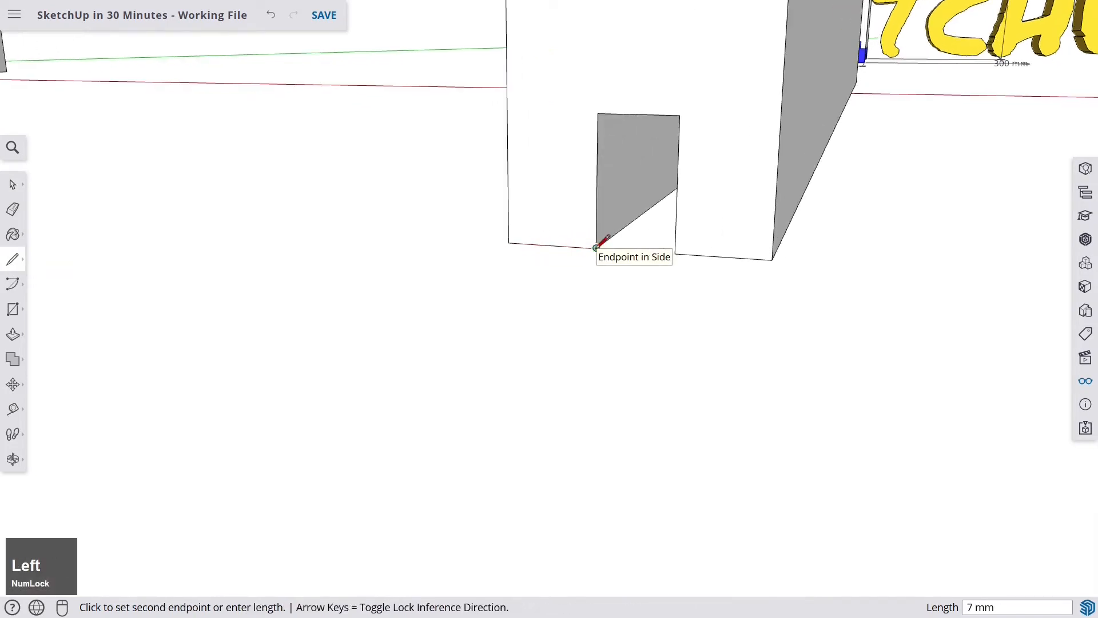
pyautogui.click(599, 113)
pyautogui.click(680, 114)
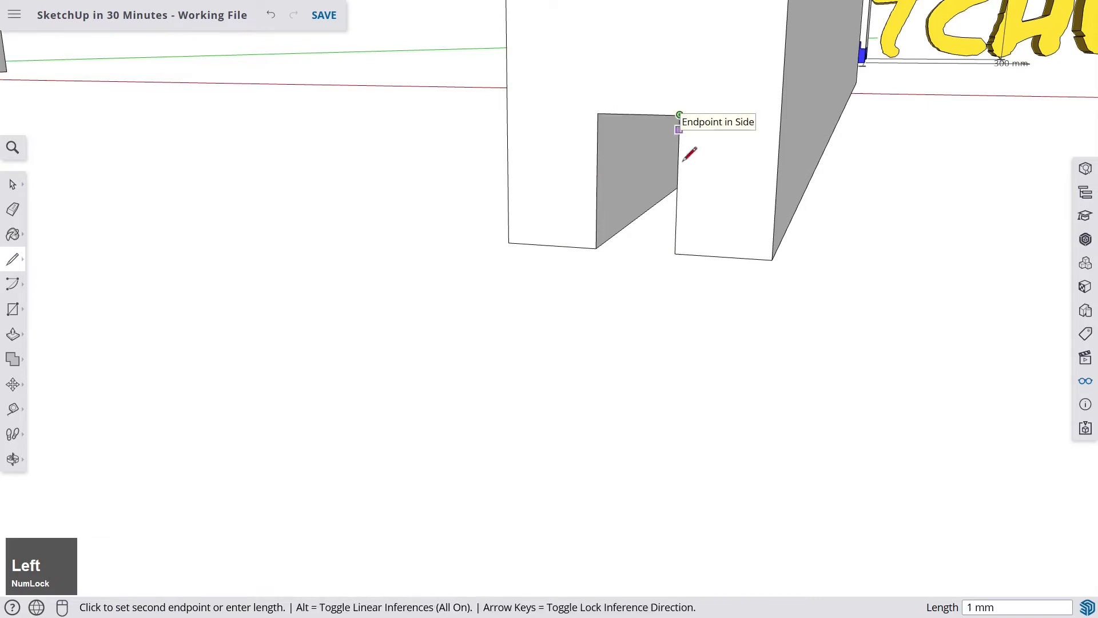
pyautogui.click(675, 253)
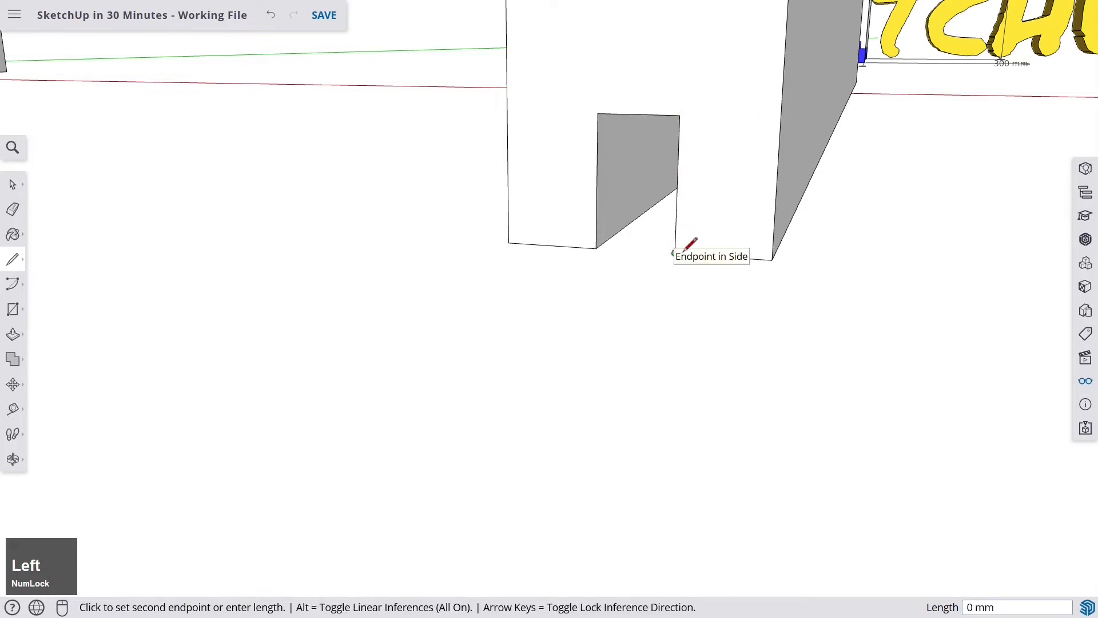
# - Draw a 20 mm line straight down from the board's bottom corner
pyautogui.click(772, 258)
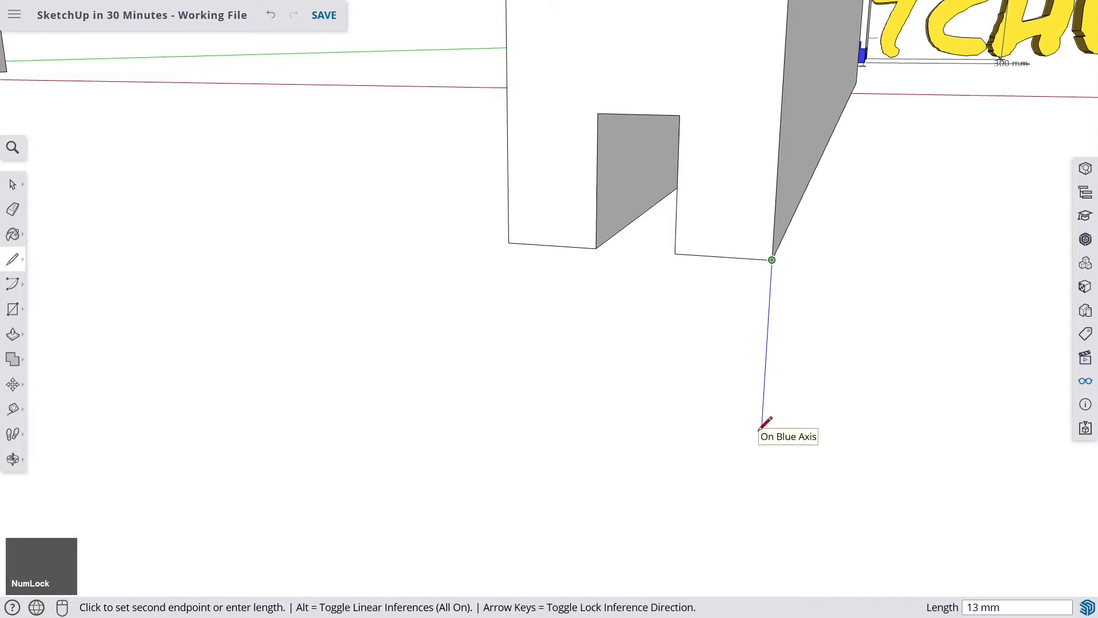
pyautogui.write('20')
pyautogui.press('Return')
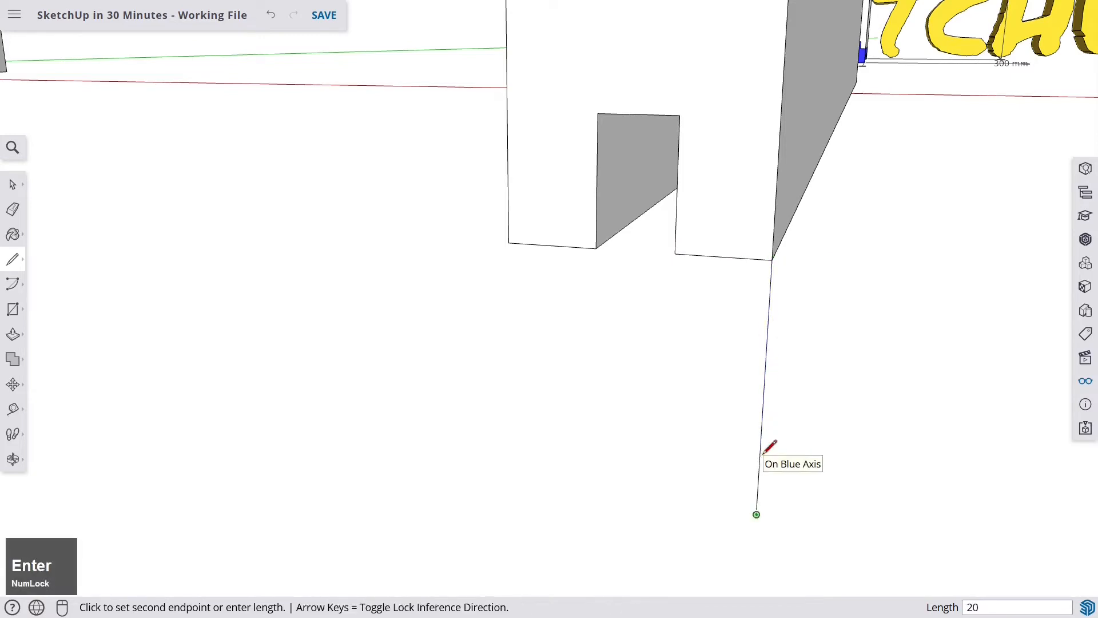
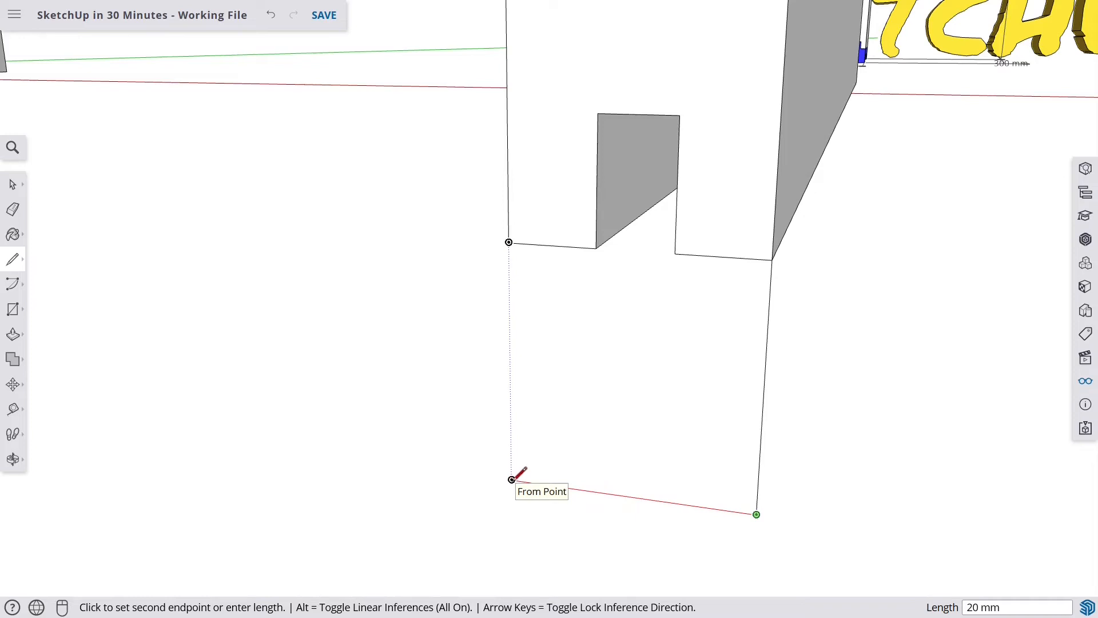
# - Close the base outline with a bottom edge and a vertical line back up to the board's bottom corner
pyautogui.click(512, 478)
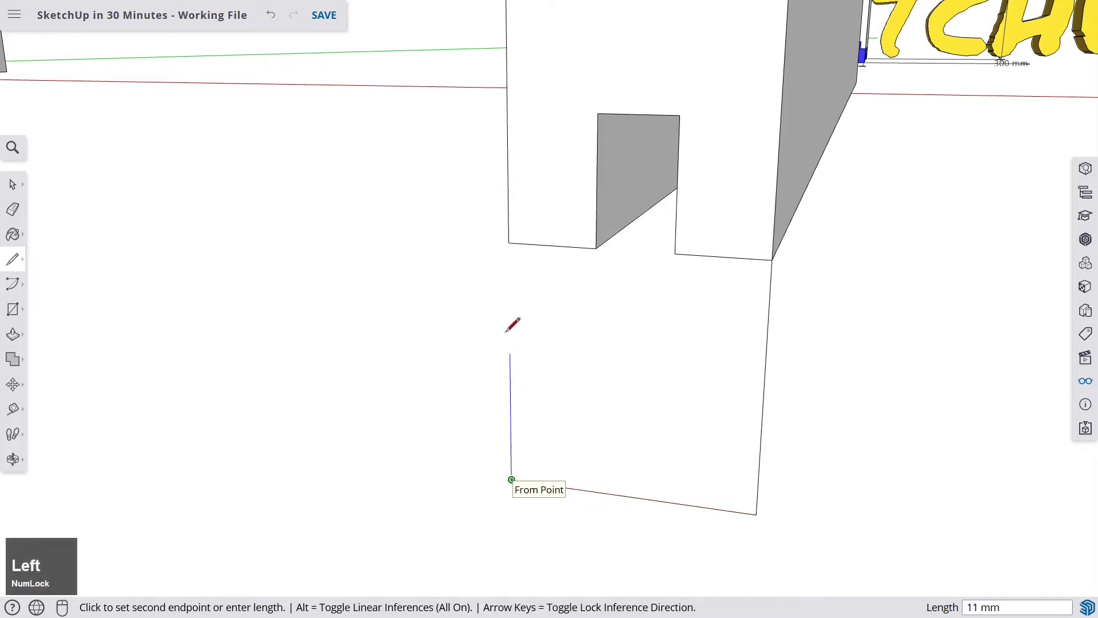
pyautogui.click(509, 242)
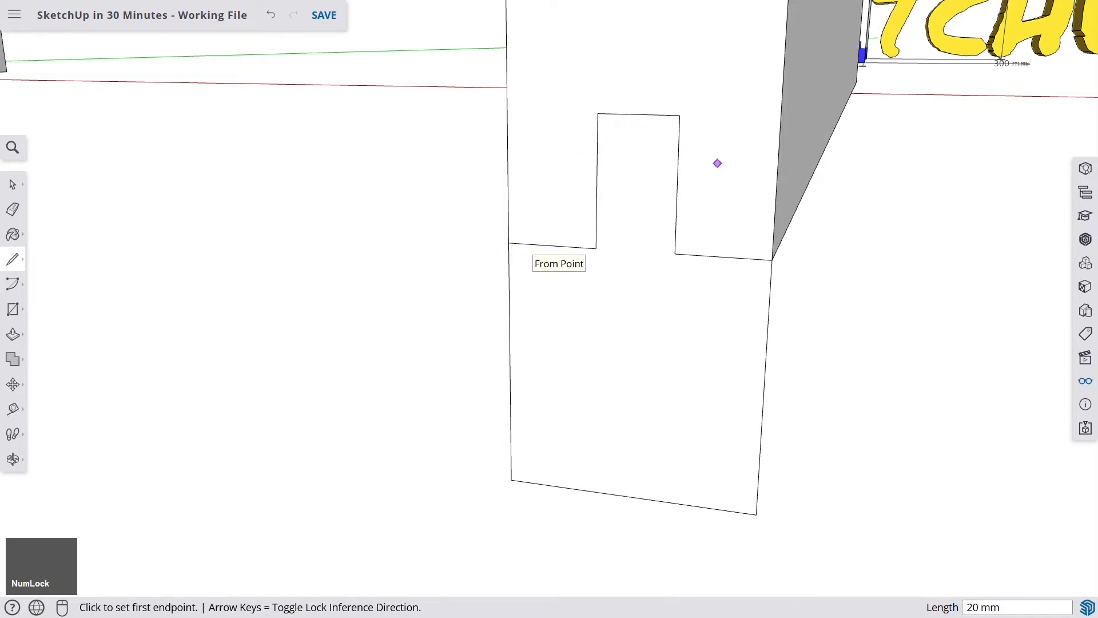
pyautogui.scroll(-3, 590, 300)
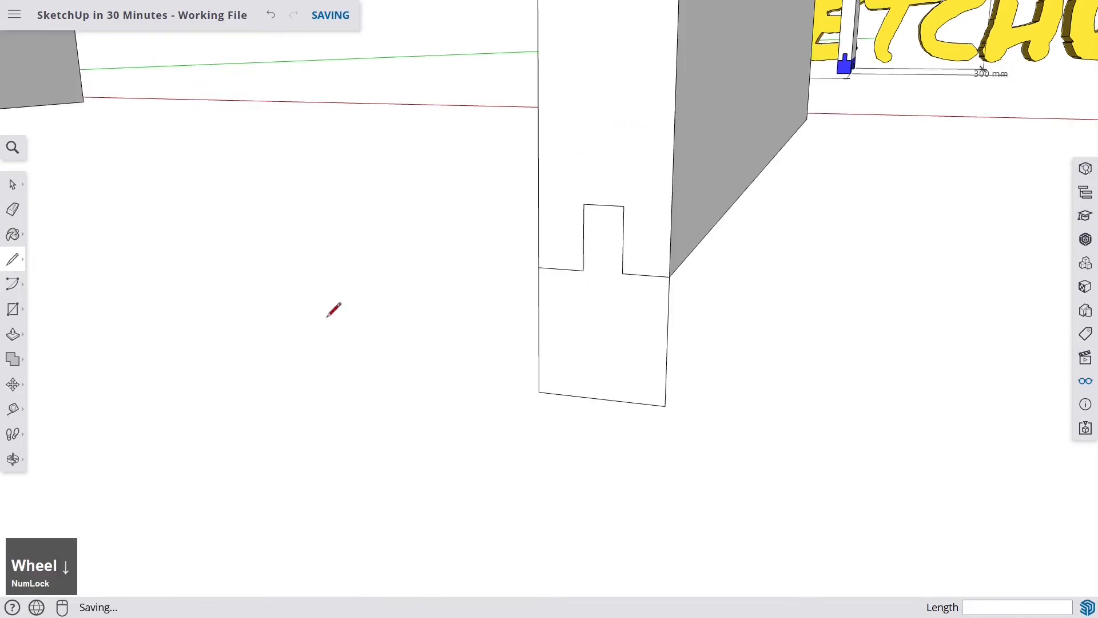
pyautogui.press('space')
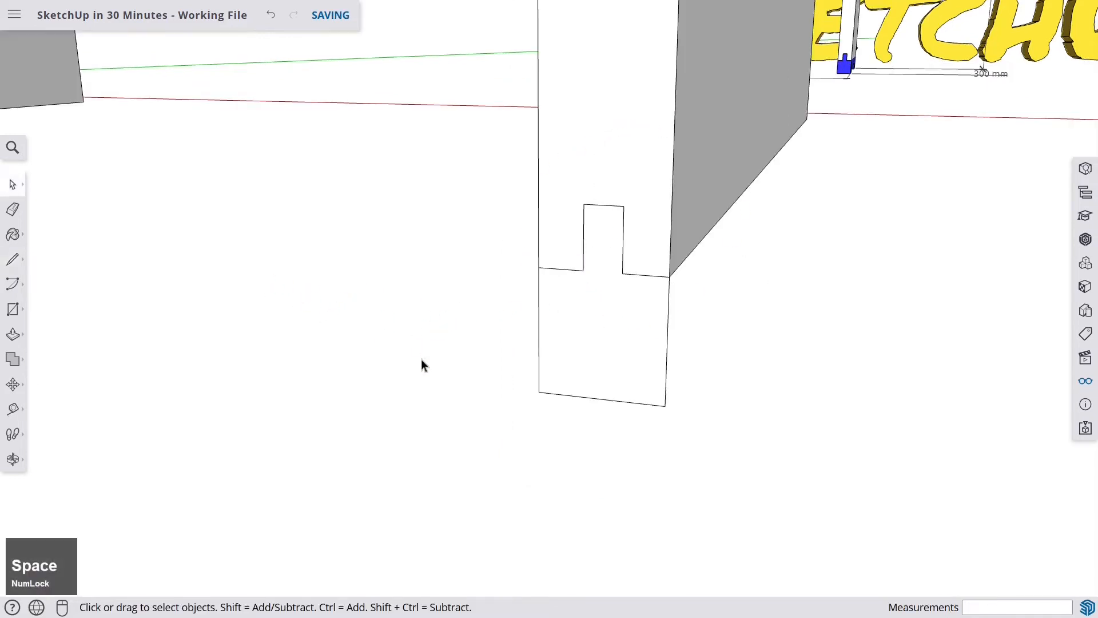
# - Make the new face below the board into a component named Base
pyautogui.click(607, 317)
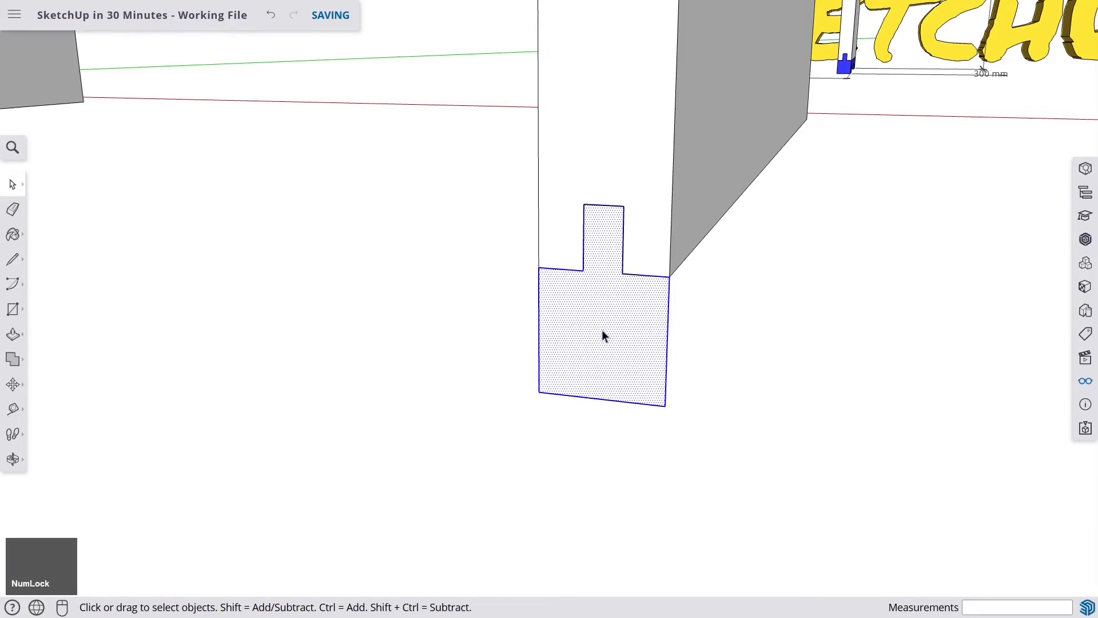
pyautogui.rightClick(616, 308)
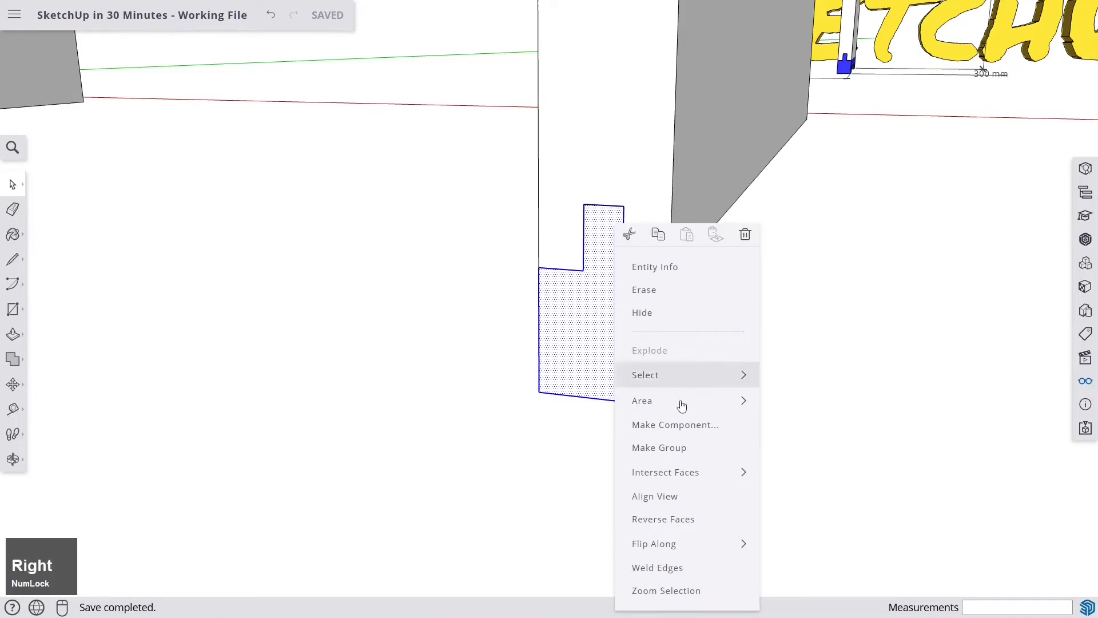
pyautogui.click(691, 425)
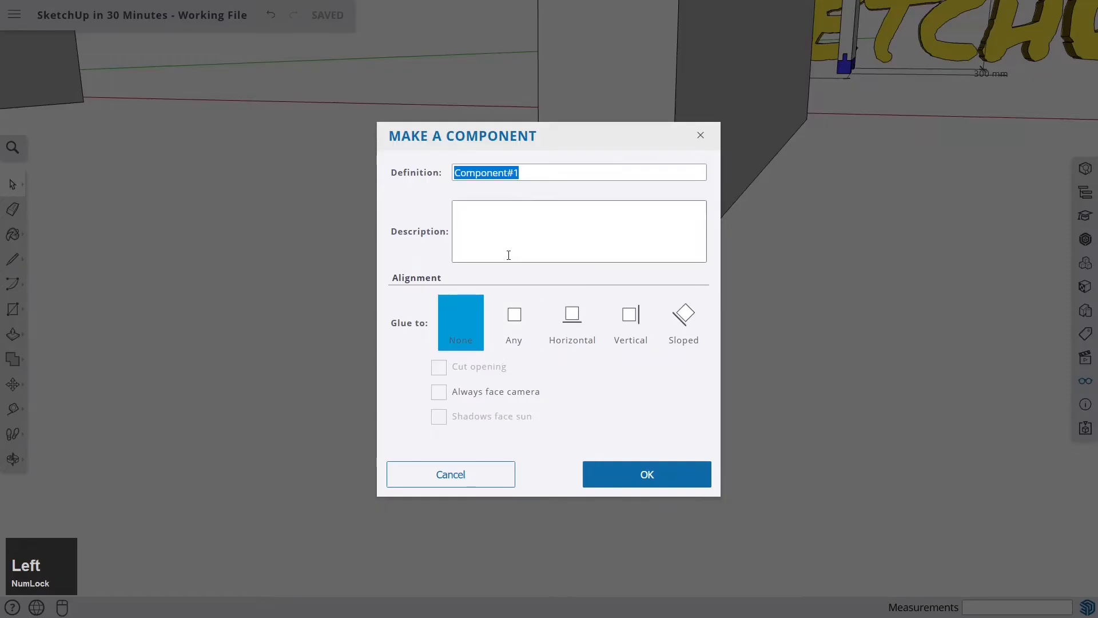
pyautogui.write('Bas')
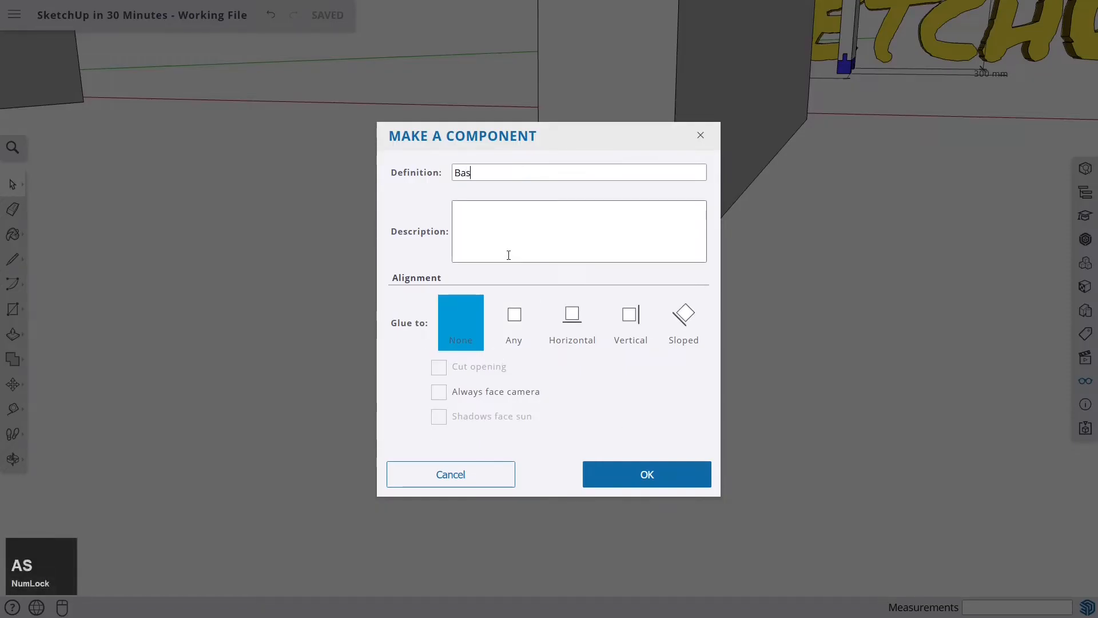
pyautogui.write('e')
pyautogui.press('Return')
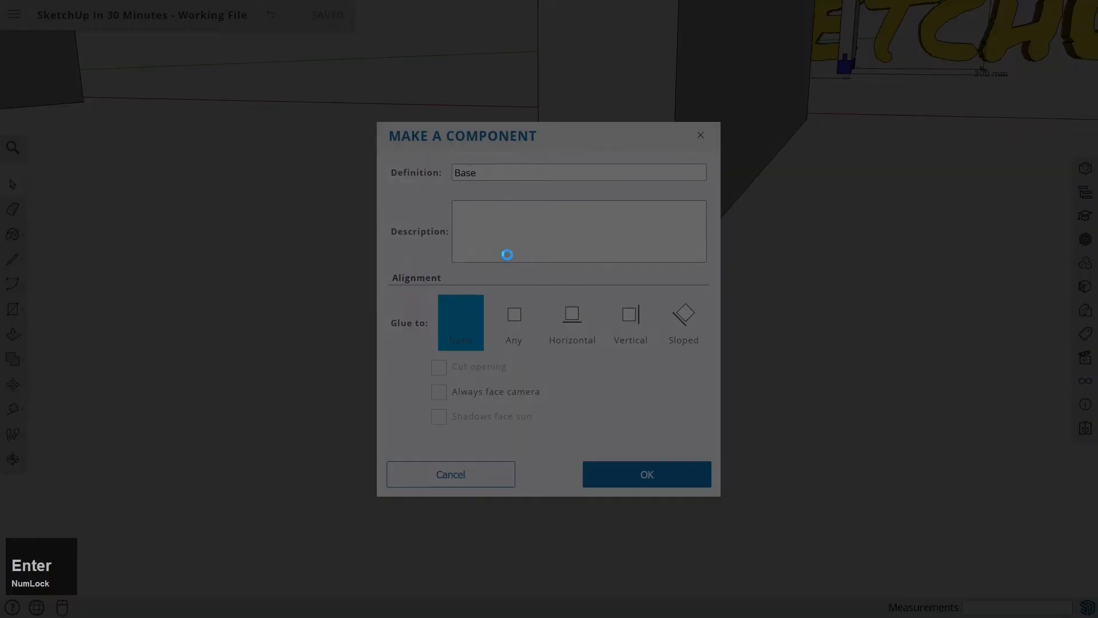
# - Copy the Base component along the red axis to the bottom of the second side board
pyautogui.scroll(-2, 597, 248)
pyautogui.moveTo(597, 247); pyautogui.dragTo(630, 269, button='middle')
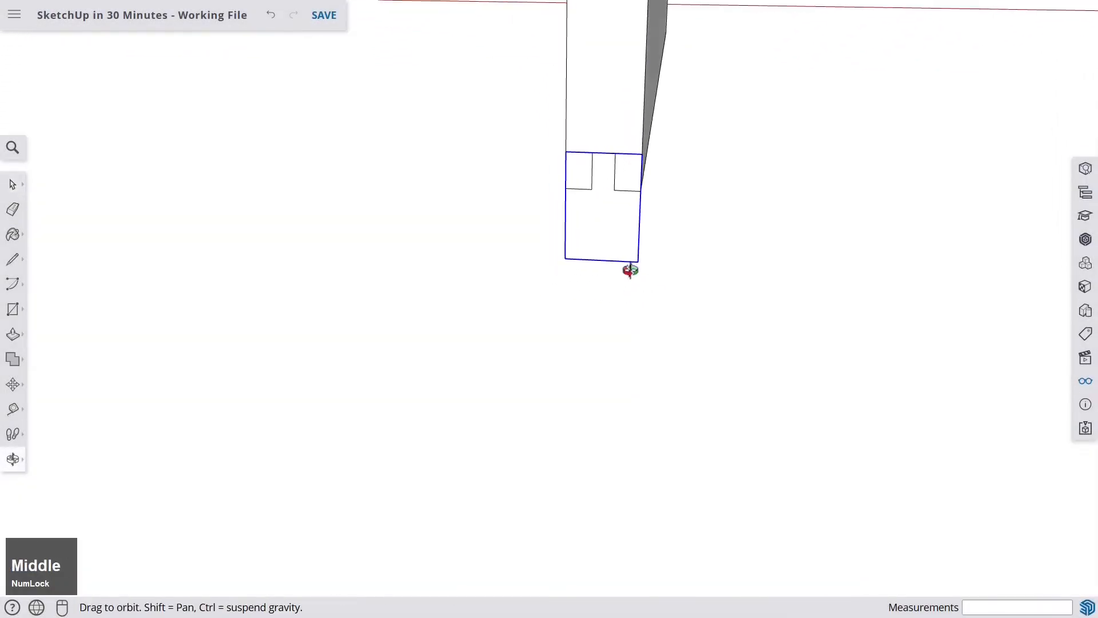
pyautogui.scroll(-3, 625, 230)
pyautogui.moveTo(624, 229); pyautogui.dragTo(633, 285, button='middle')
pyautogui.scroll(2, 633, 284)
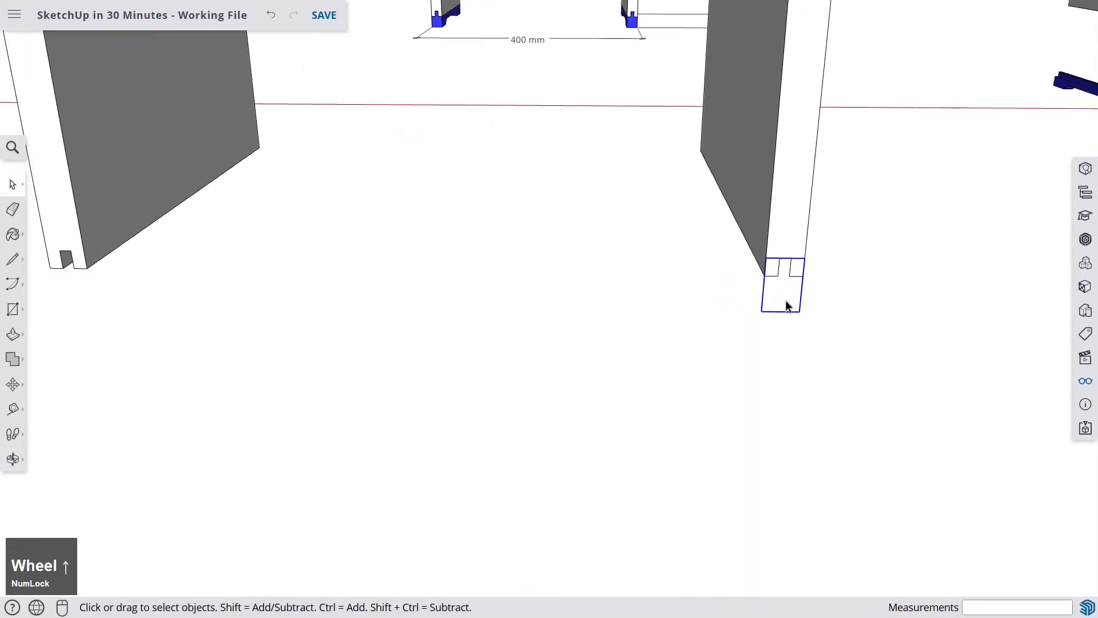
pyautogui.click(14, 386)
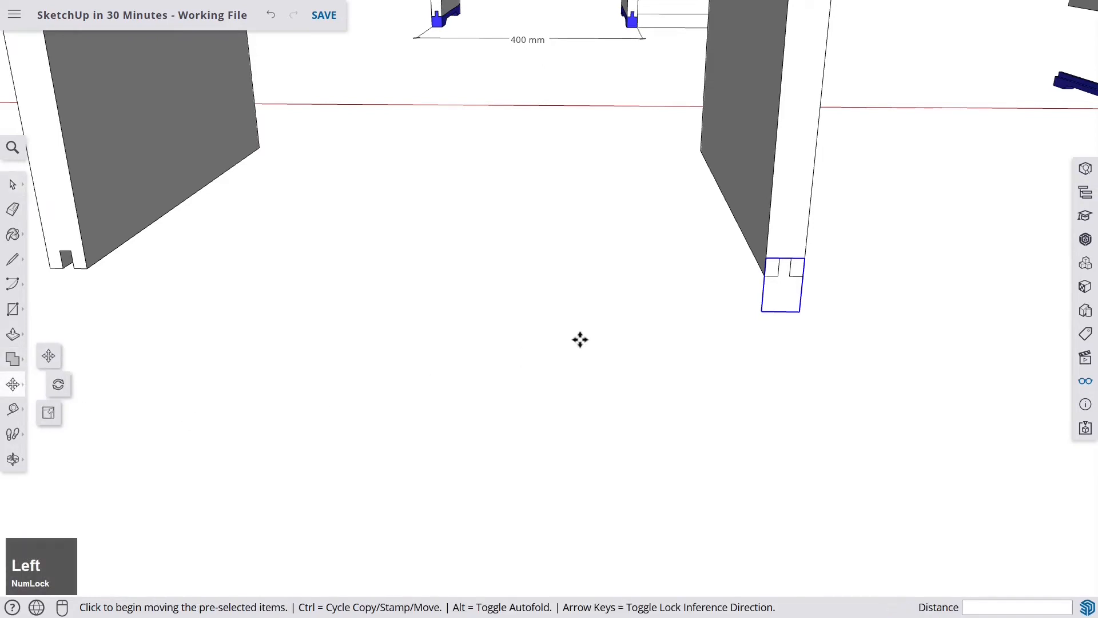
pyautogui.scroll(4, 787, 269)
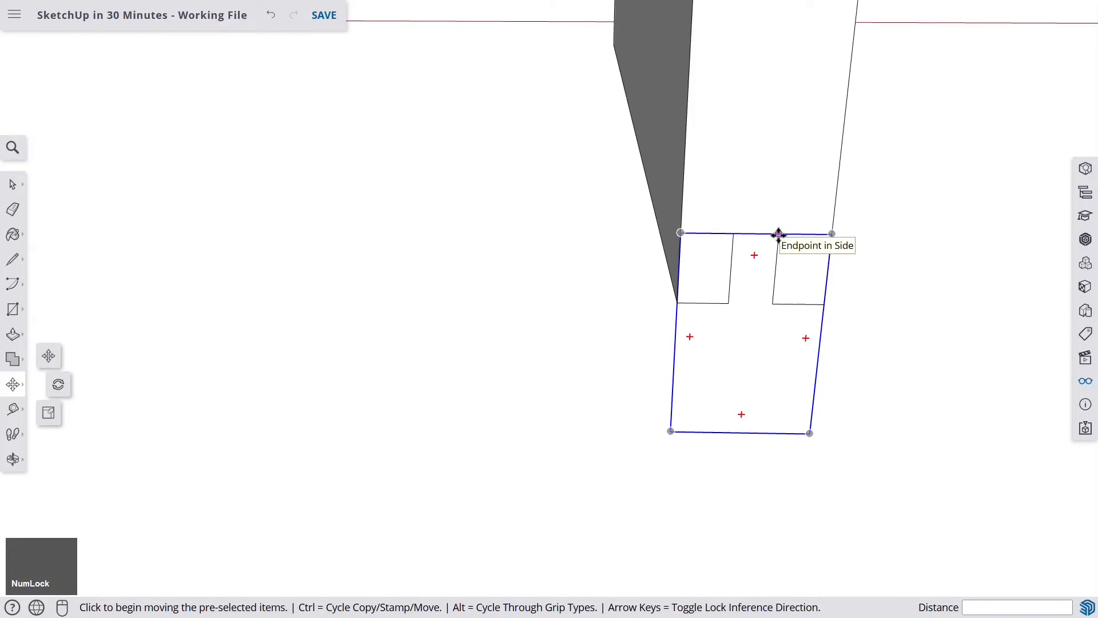
pyautogui.click(779, 234)
pyautogui.scroll(-4, 779, 234)
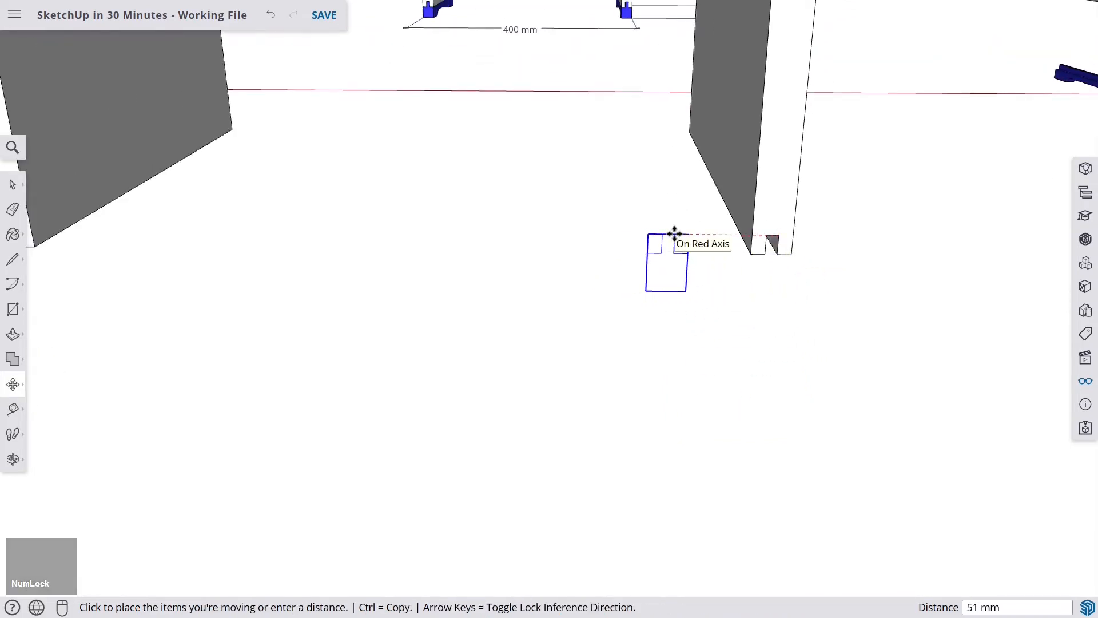
pyautogui.press('ctrl')
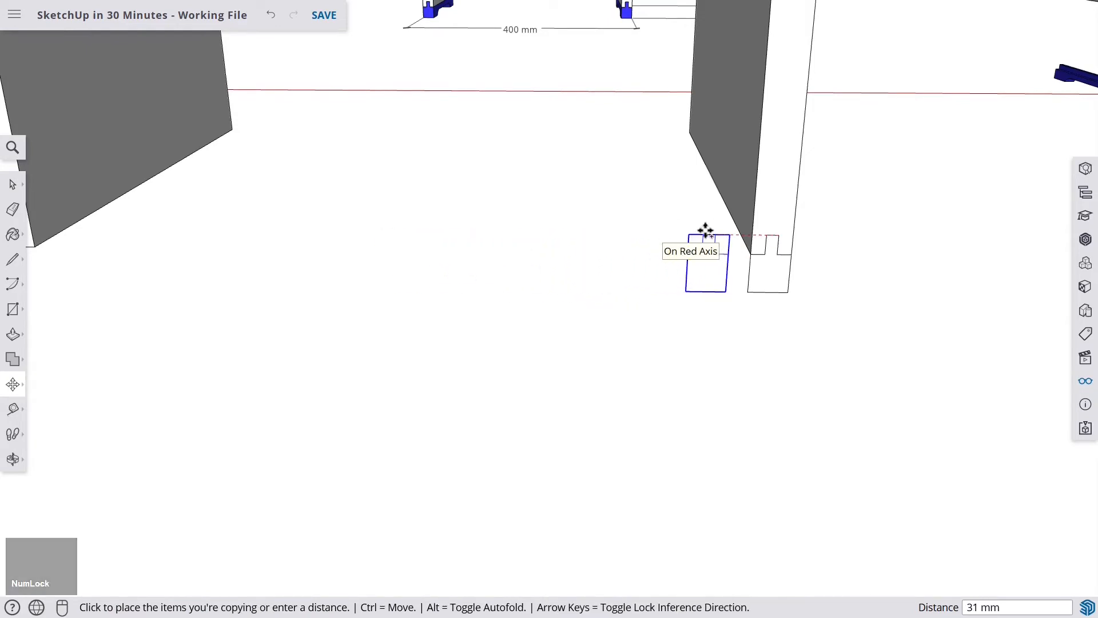
pyautogui.keyDown('shift'); pyautogui.moveTo(262, 223); pyautogui.dragTo(522, 228, button='middle'); pyautogui.keyUp('shift')
pyautogui.scroll(2, 326, 229)
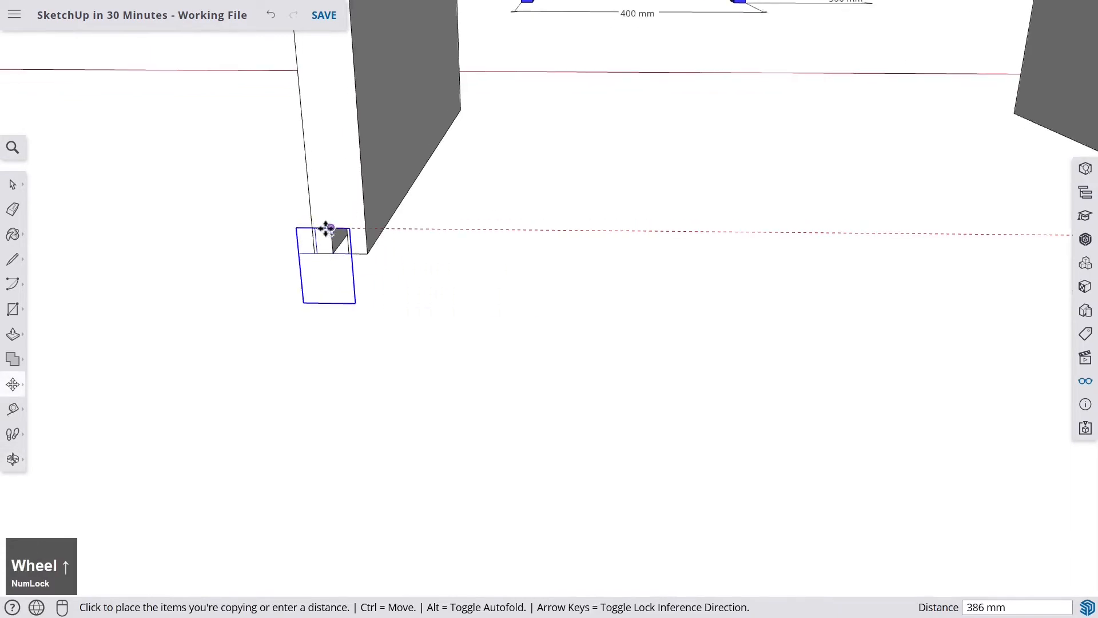
pyautogui.scroll(4, 326, 229)
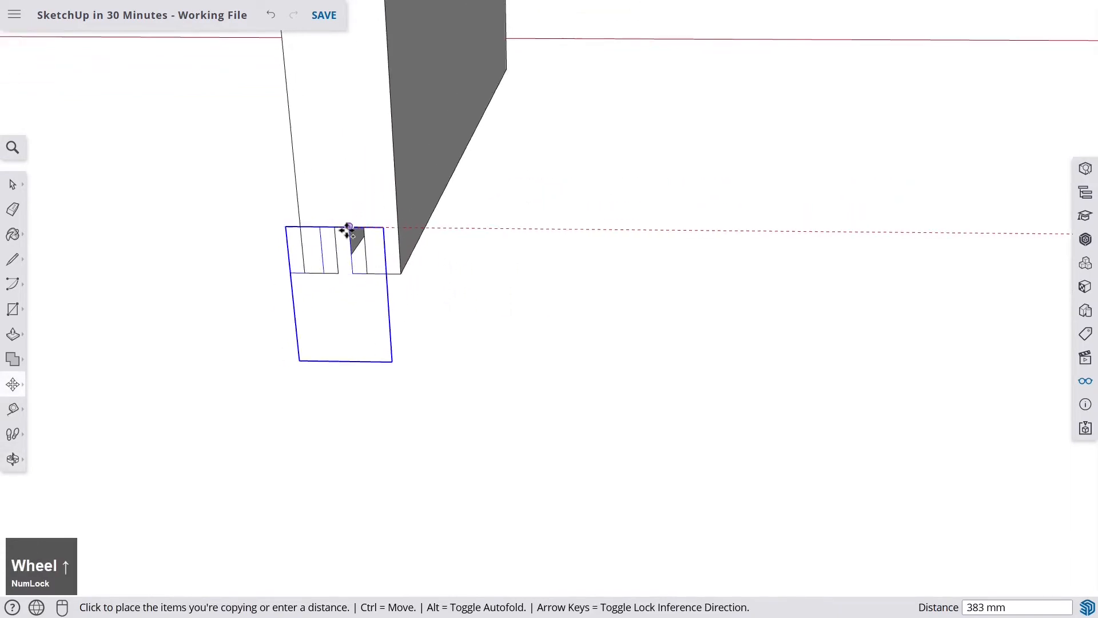
pyautogui.click(384, 225)
# - Open the Base component and push its face 300 mm through the board's thickness, then exit editing
pyautogui.scroll(-3, 388, 229)
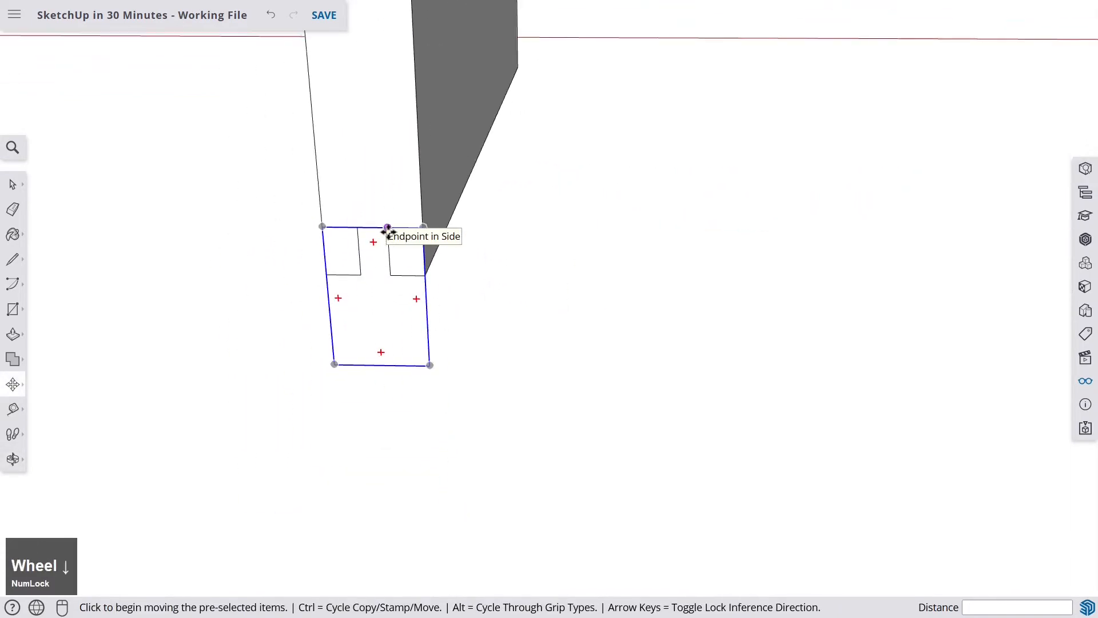
pyautogui.scroll(2, 388, 229)
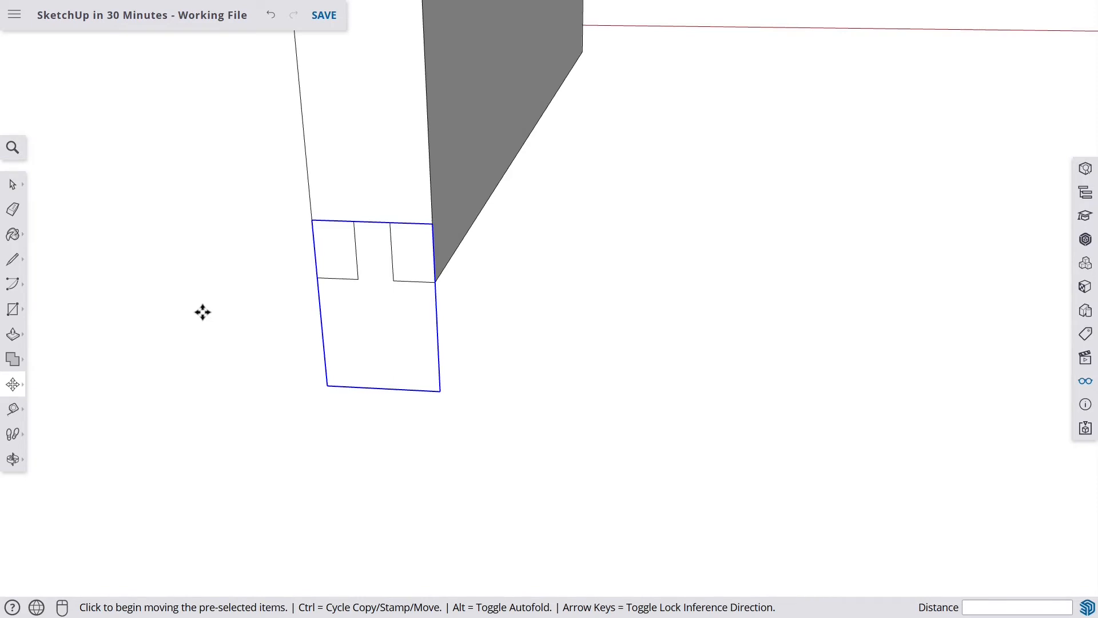
pyautogui.press('space')
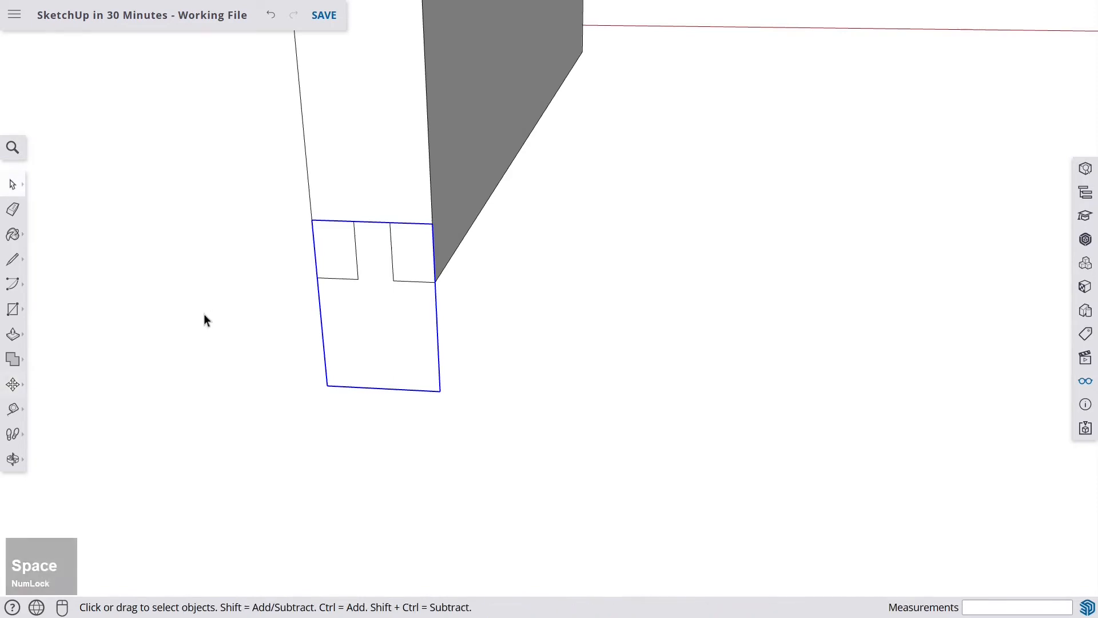
pyautogui.doubleClick(363, 326)
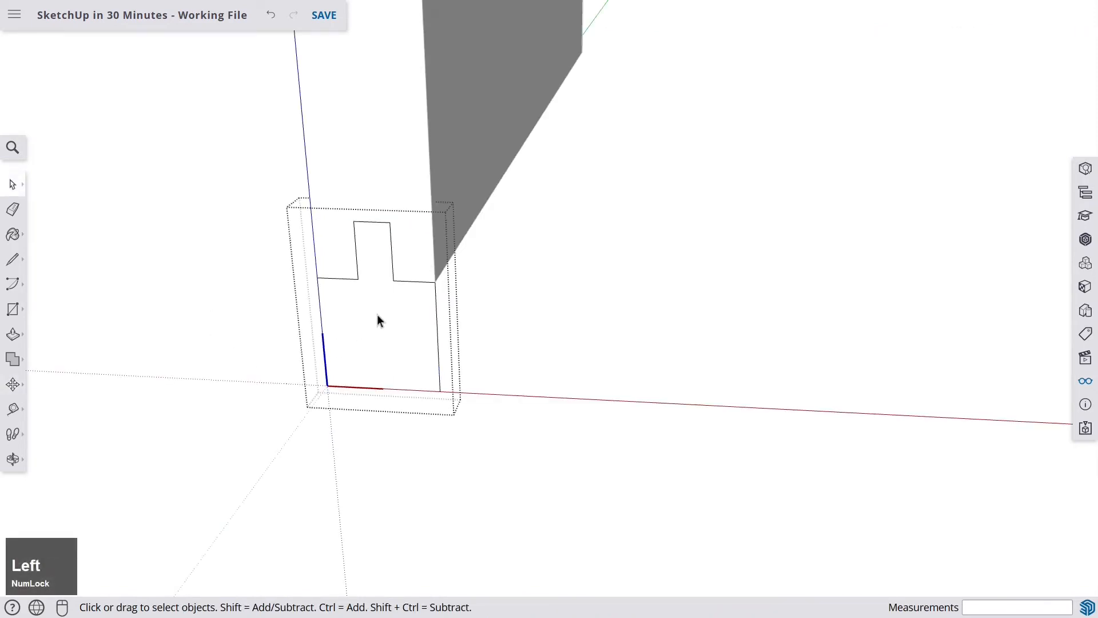
pyautogui.moveTo(394, 311); pyautogui.dragTo(338, 303, button='middle')
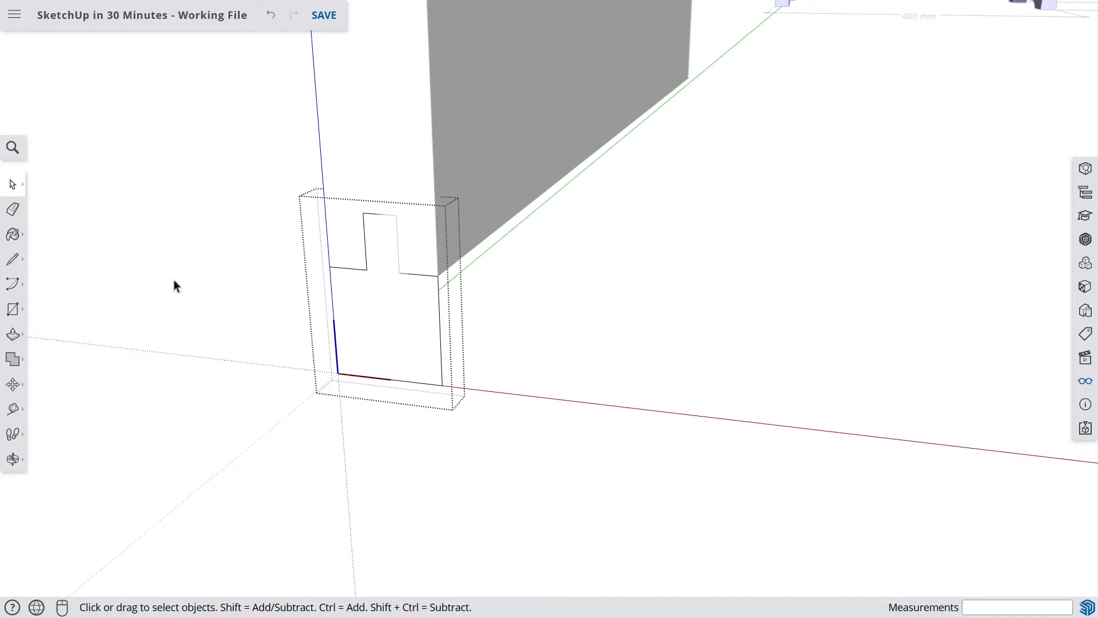
pyautogui.click(12, 334)
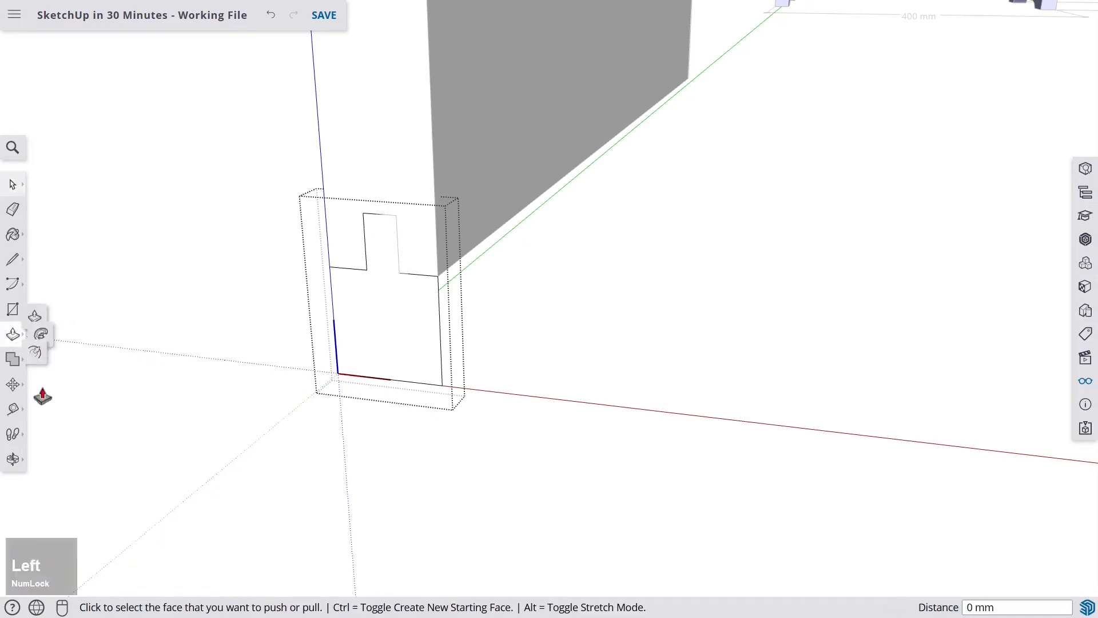
pyautogui.click(407, 316)
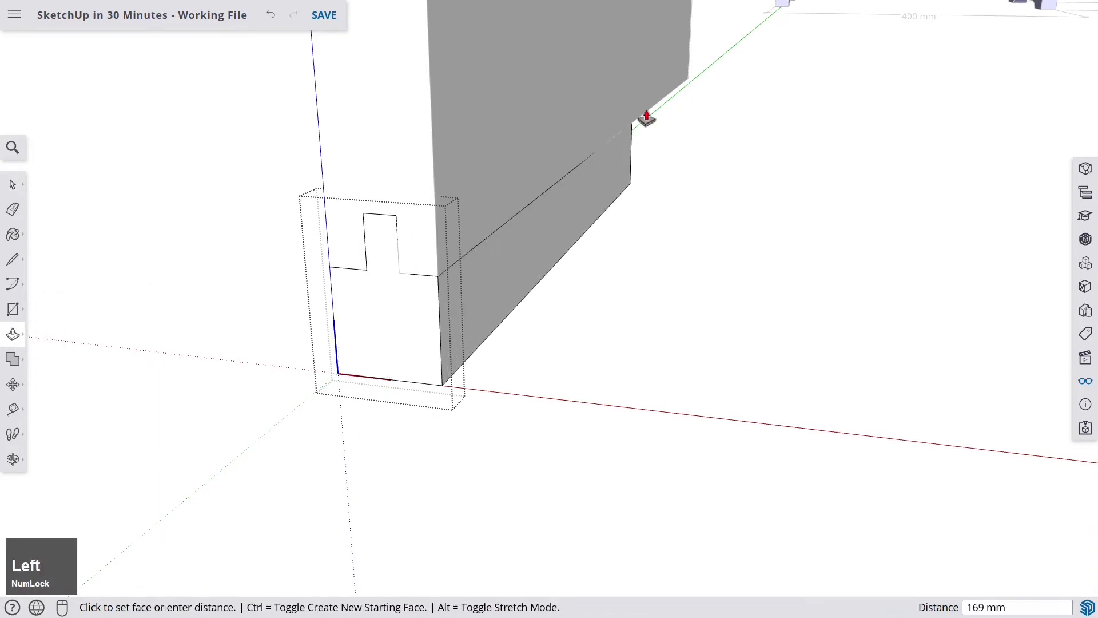
pyautogui.click(691, 49)
pyautogui.scroll(-5, 633, 111)
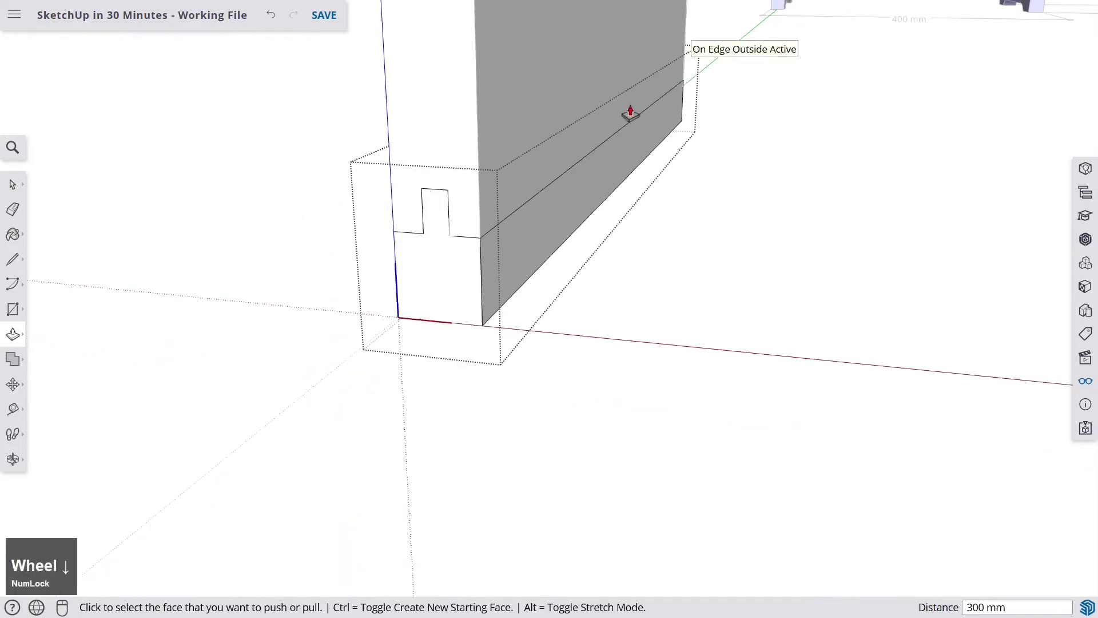
pyautogui.moveTo(630, 110); pyautogui.dragTo(671, 224, button='middle')
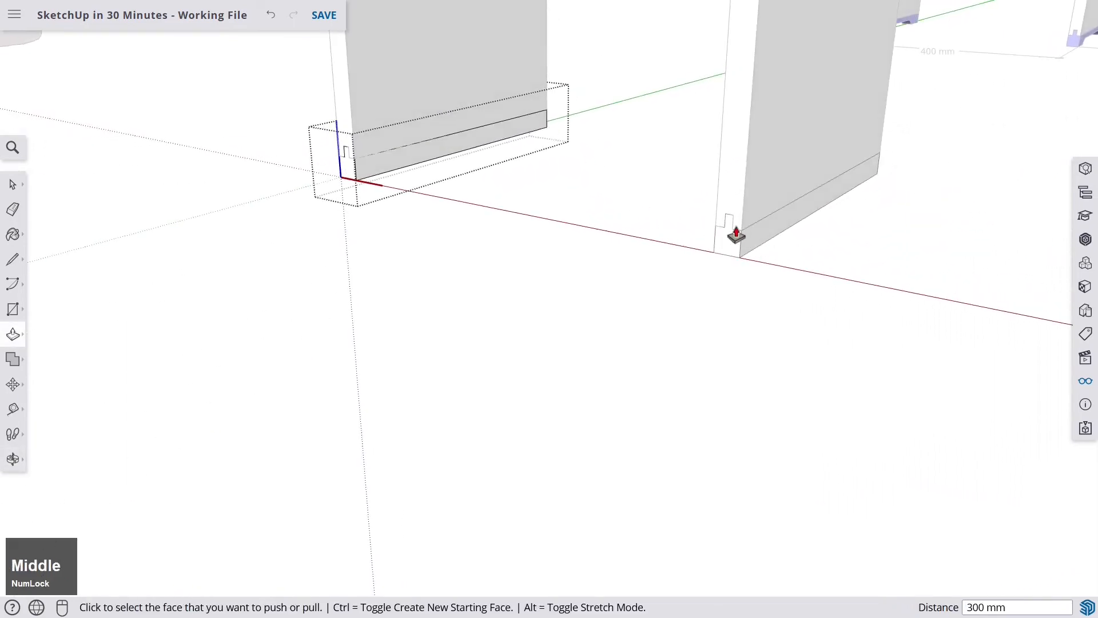
pyautogui.scroll(4, 726, 227)
pyautogui.scroll(-6, 722, 228)
pyautogui.scroll(2, 702, 187)
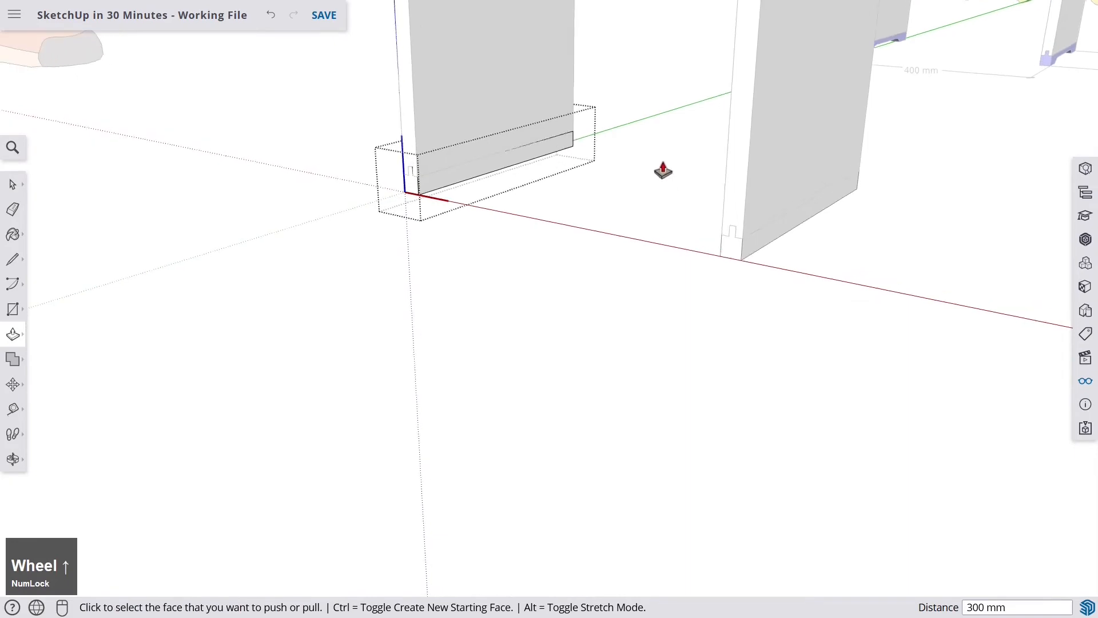
pyautogui.press('space')
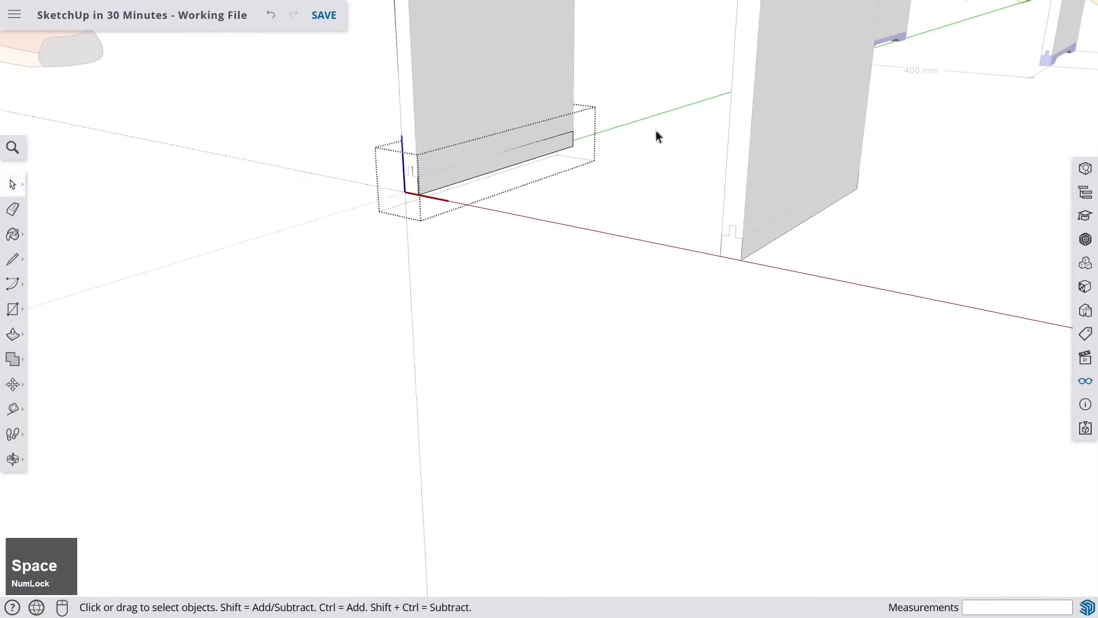
pyautogui.click(355, 395)
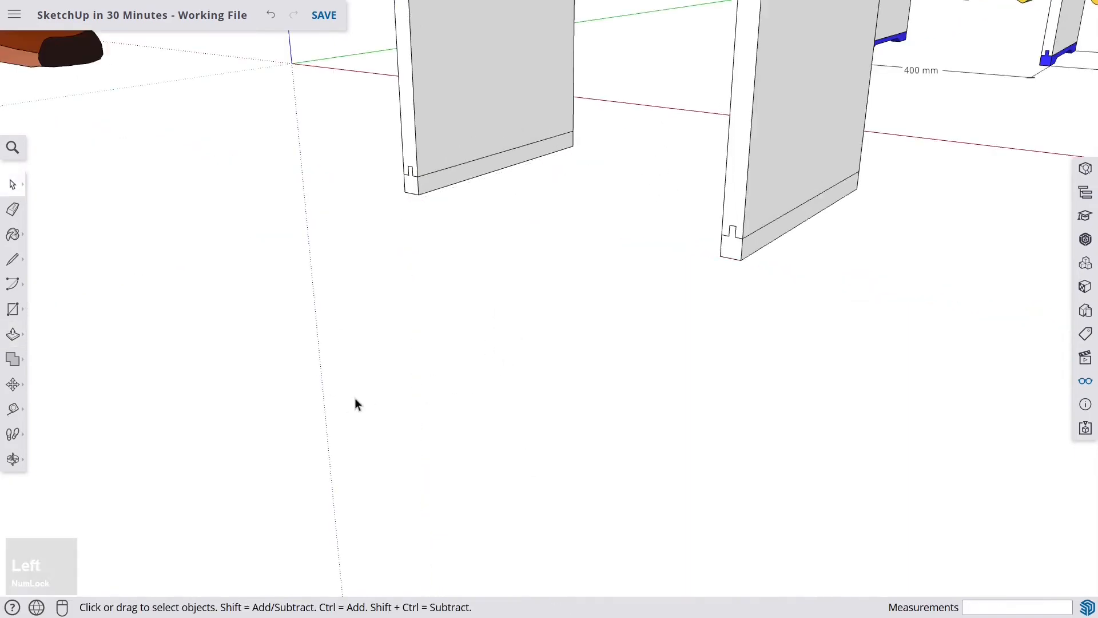
# - Examine the base rails of the exploded reference stool model
pyautogui.moveTo(576, 250); pyautogui.dragTo(359, 315, button='middle')
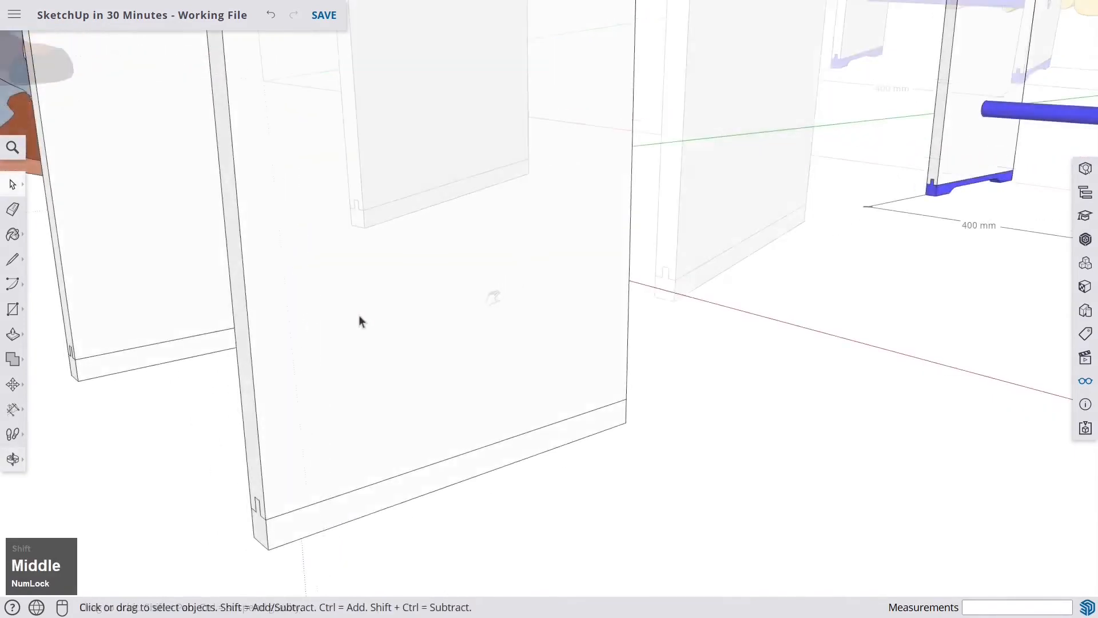
pyautogui.scroll(-3, 358, 317)
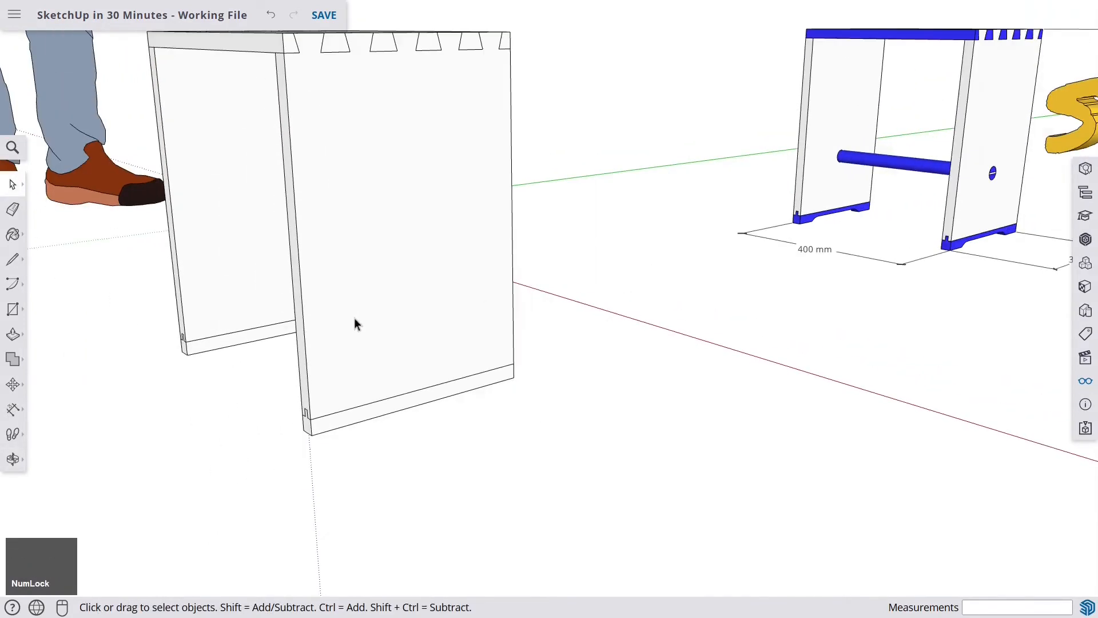
pyautogui.scroll(-6, 356, 318)
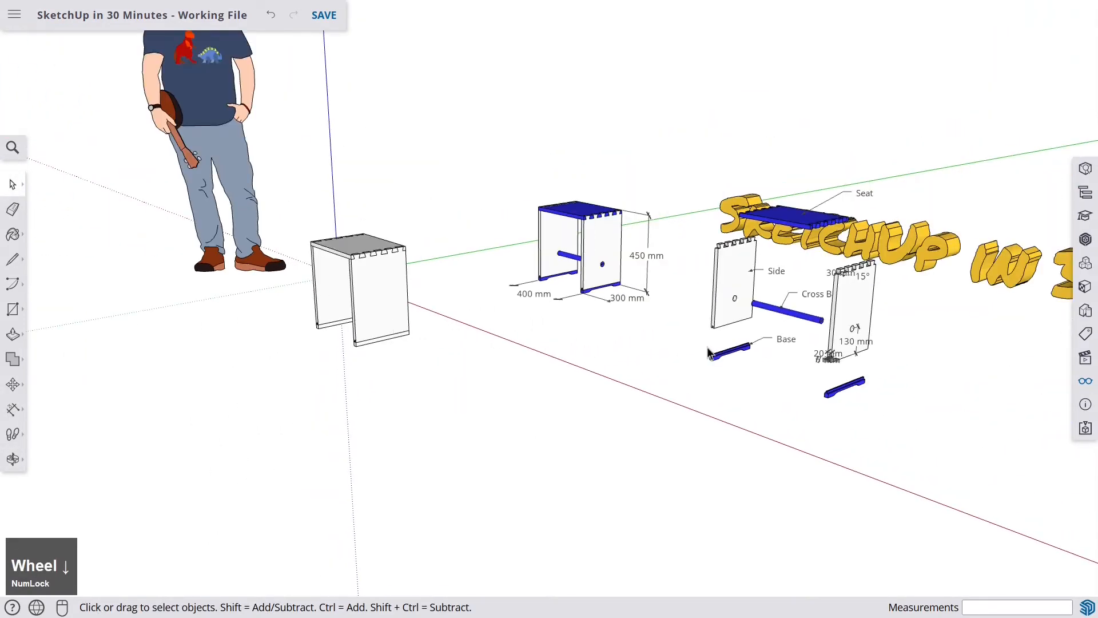
pyautogui.moveTo(707, 347); pyautogui.dragTo(567, 323, button='middle')
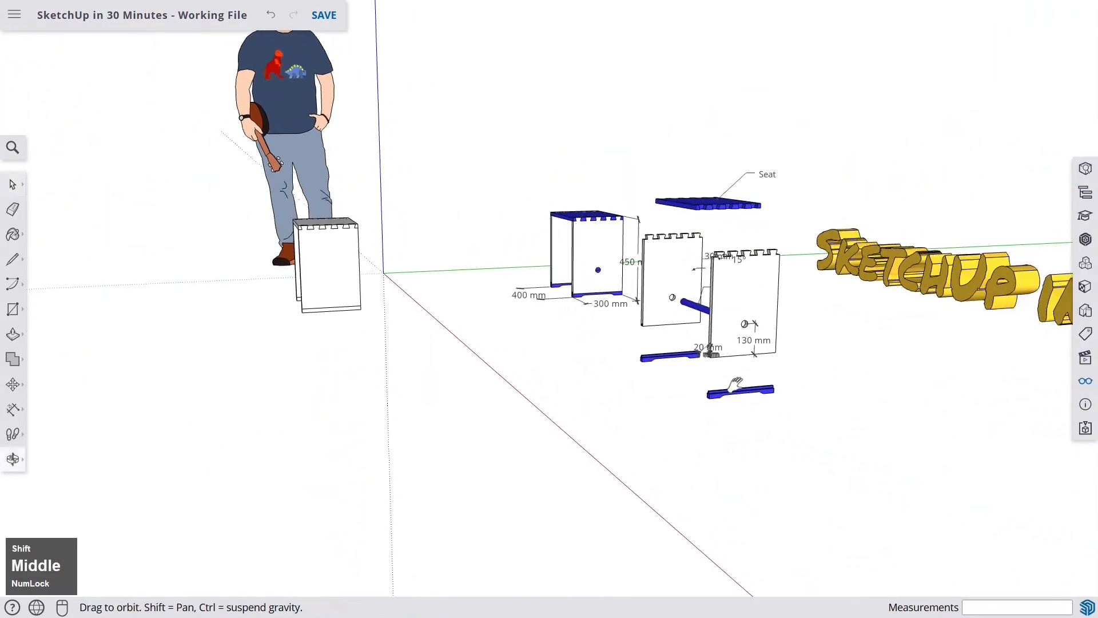
pyautogui.scroll(6, 589, 326)
pyautogui.scroll(2, 574, 397)
pyautogui.moveTo(575, 397); pyautogui.dragTo(505, 358, button='middle')
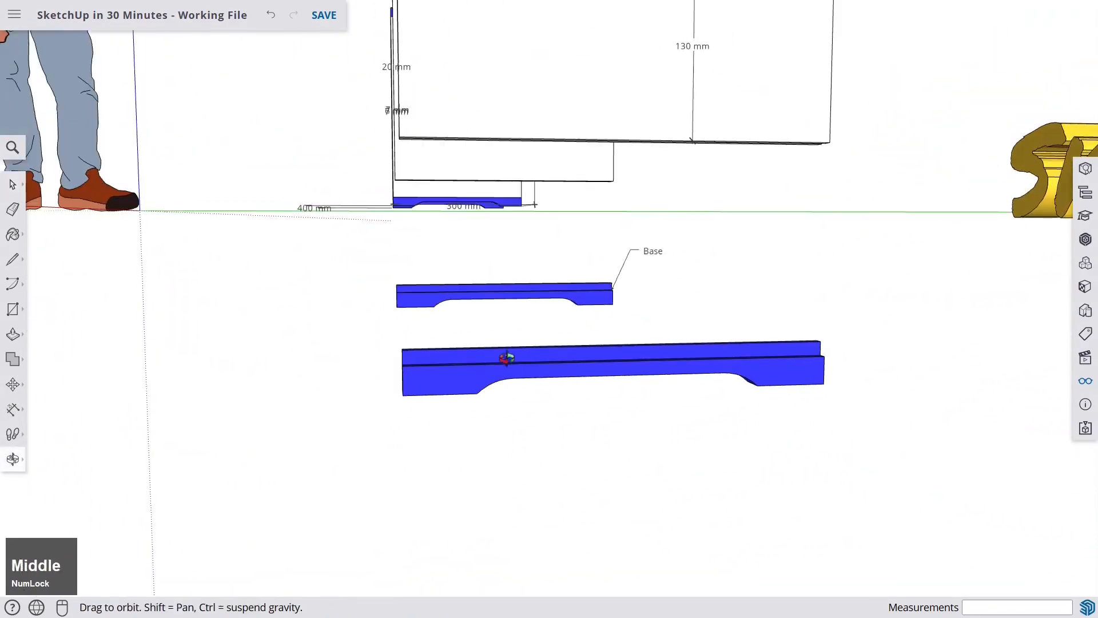
pyautogui.scroll(5, 490, 384)
pyautogui.scroll(-5, 562, 379)
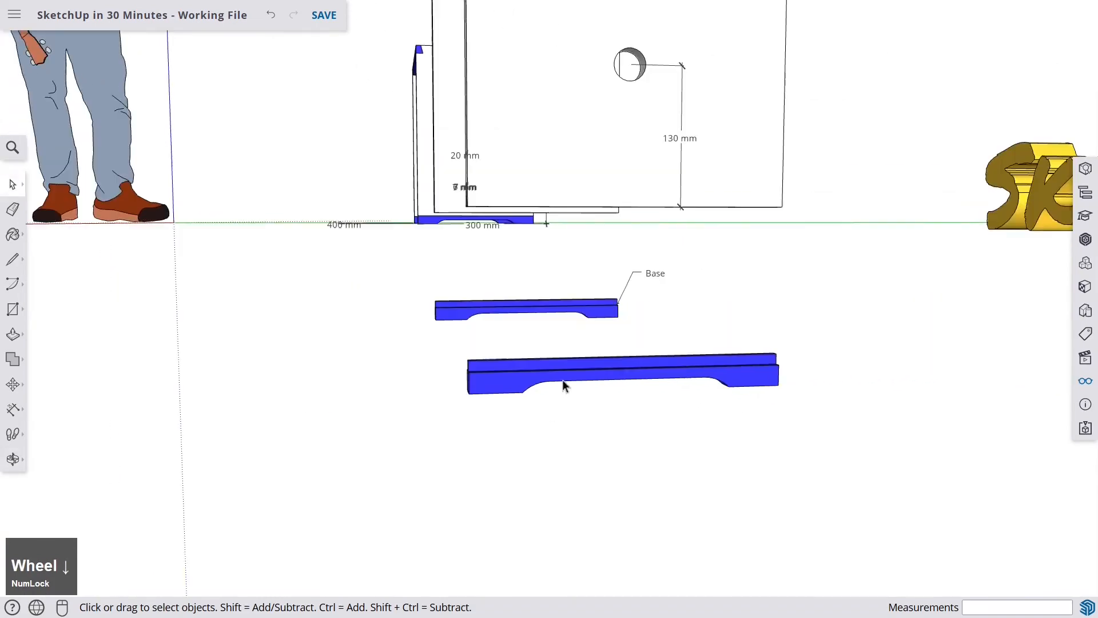
pyautogui.moveTo(562, 379); pyautogui.dragTo(778, 416, button='middle')
pyautogui.scroll(-3, 664, 396)
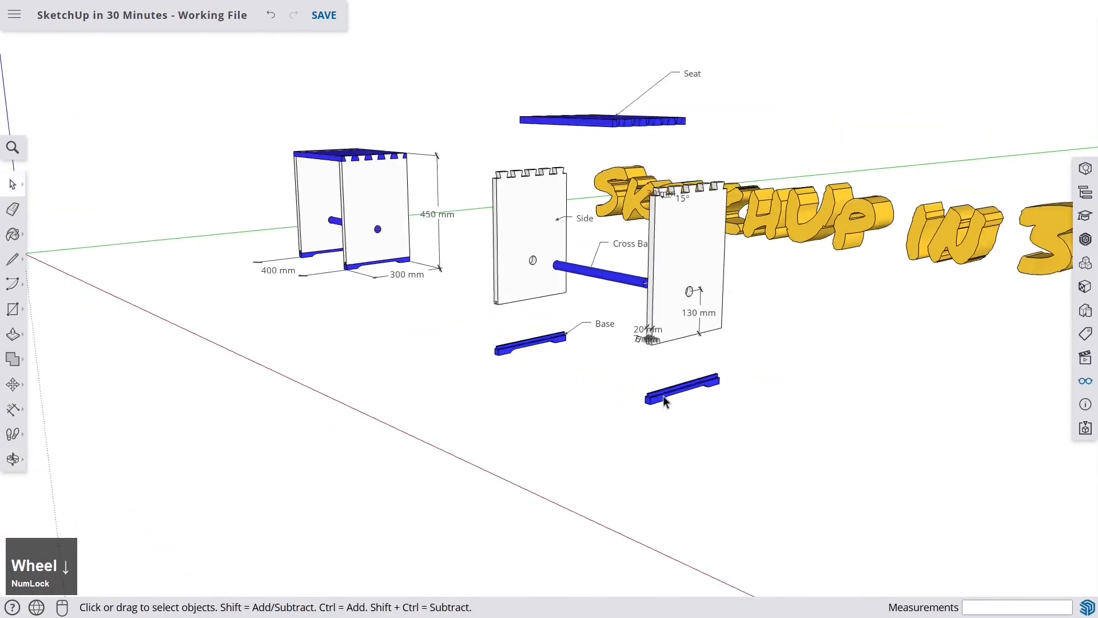
pyautogui.moveTo(664, 395); pyautogui.dragTo(223, 338, button='middle')
pyautogui.scroll(3, 400, 344)
pyautogui.scroll(2, 399, 348)
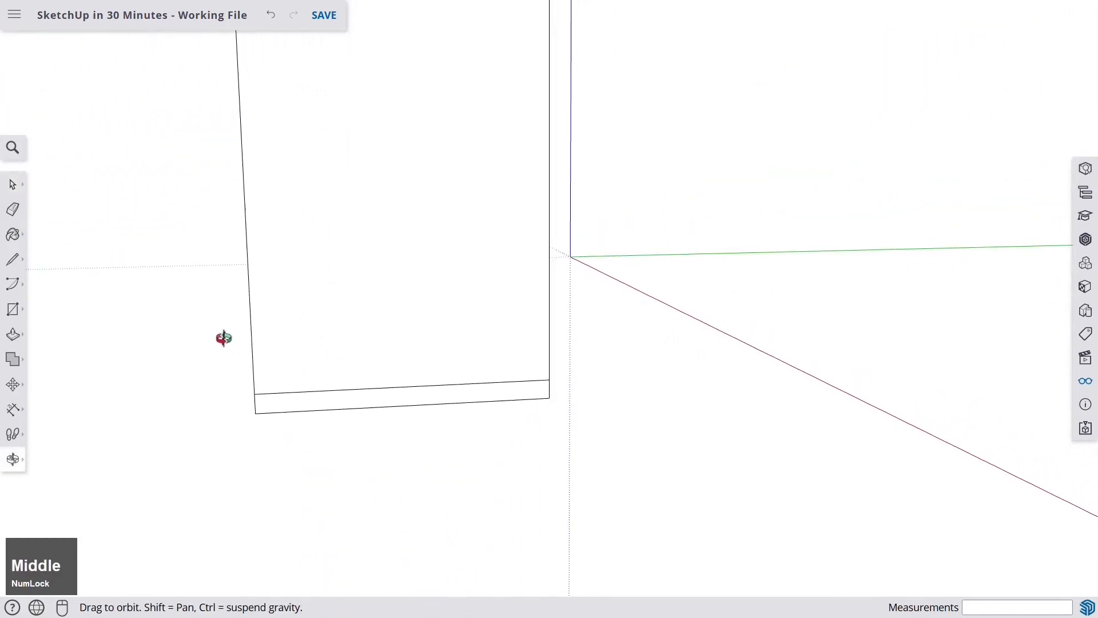
# - Open the Base component for editing and add a guide 10 mm above its bottom edge
pyautogui.keyDown('shift'); pyautogui.moveTo(292, 306); pyautogui.dragTo(390, 378, button='middle'); pyautogui.keyUp('shift')
pyautogui.scroll(2, 403, 395)
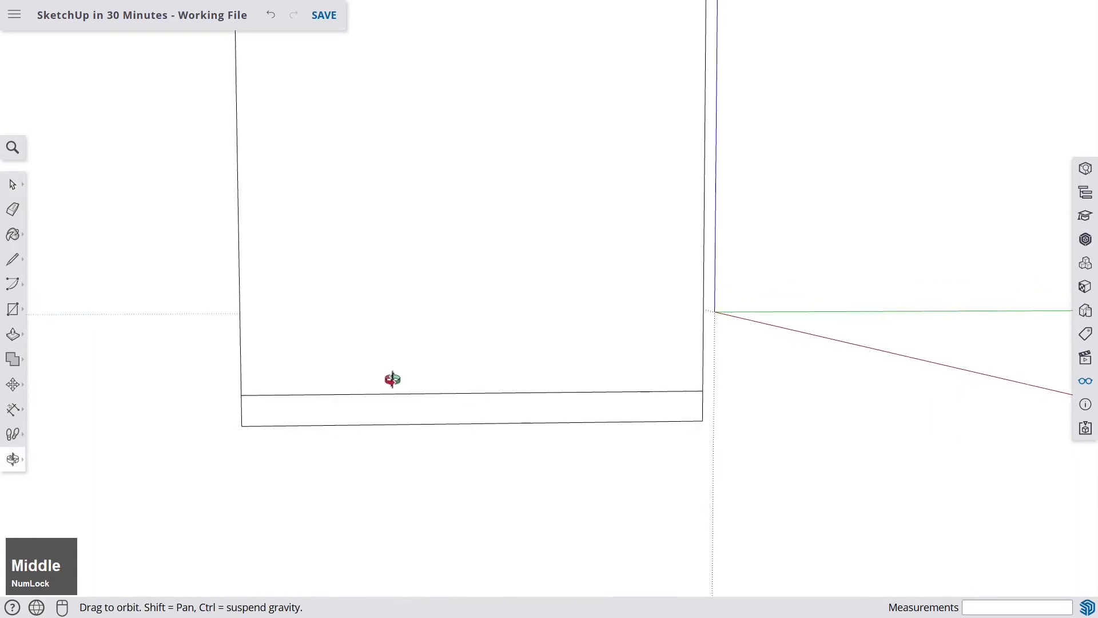
pyautogui.doubleClick(389, 406)
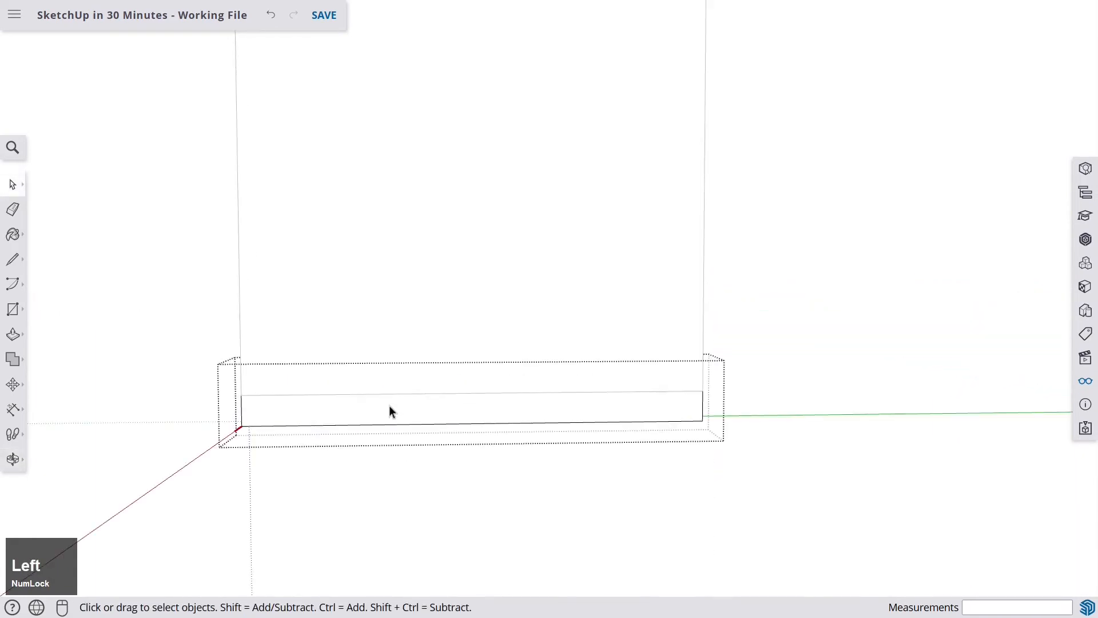
pyautogui.scroll(4, 418, 424)
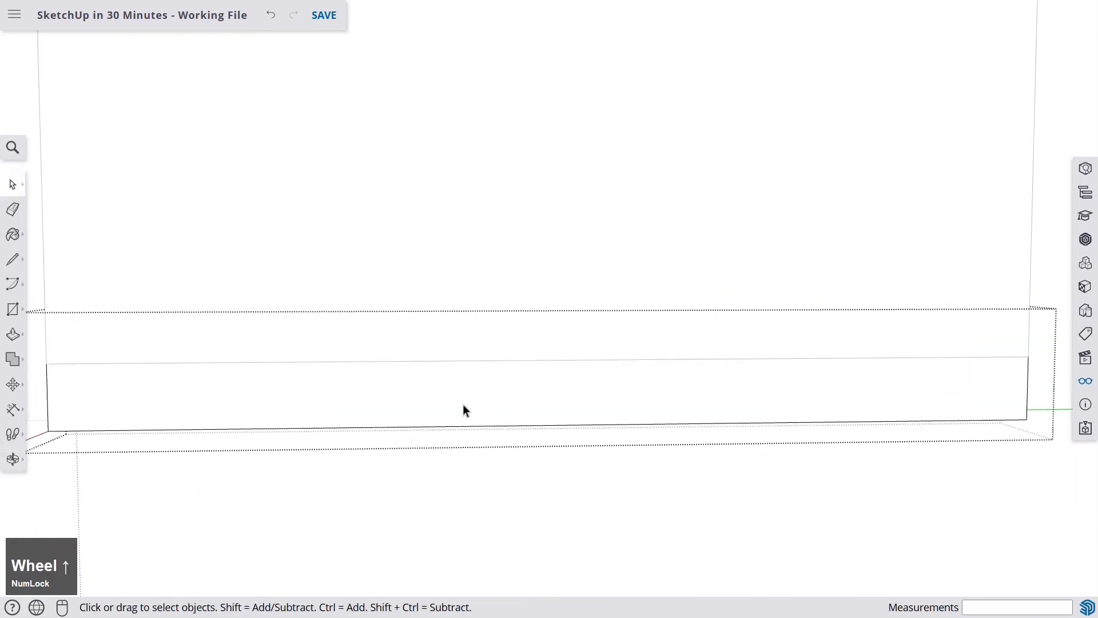
pyautogui.scroll(-1, 464, 410)
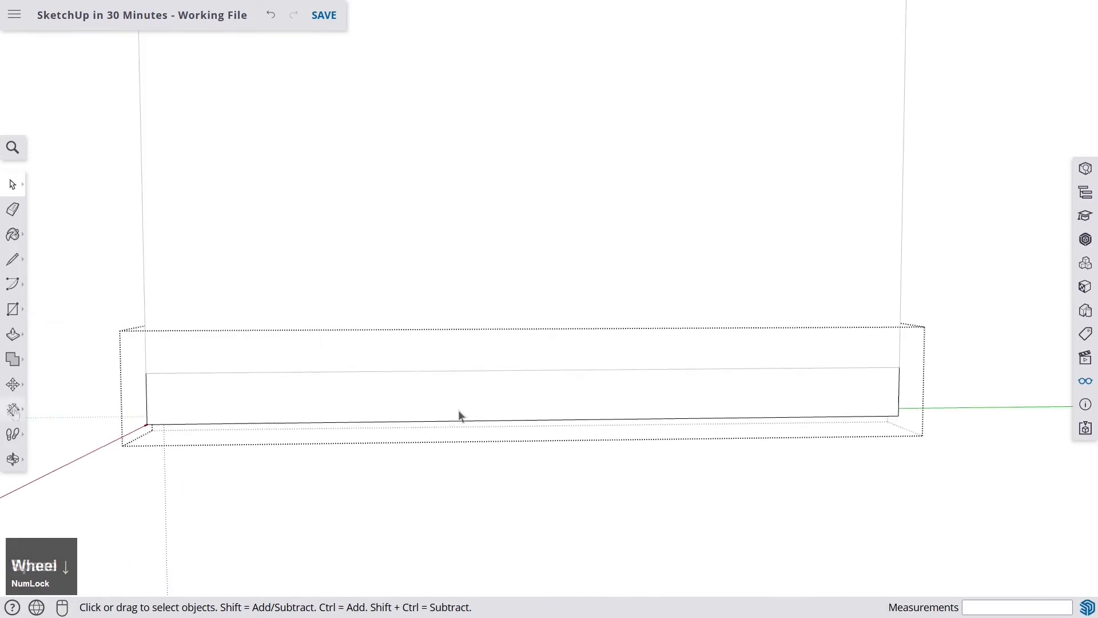
pyautogui.click(13, 409)
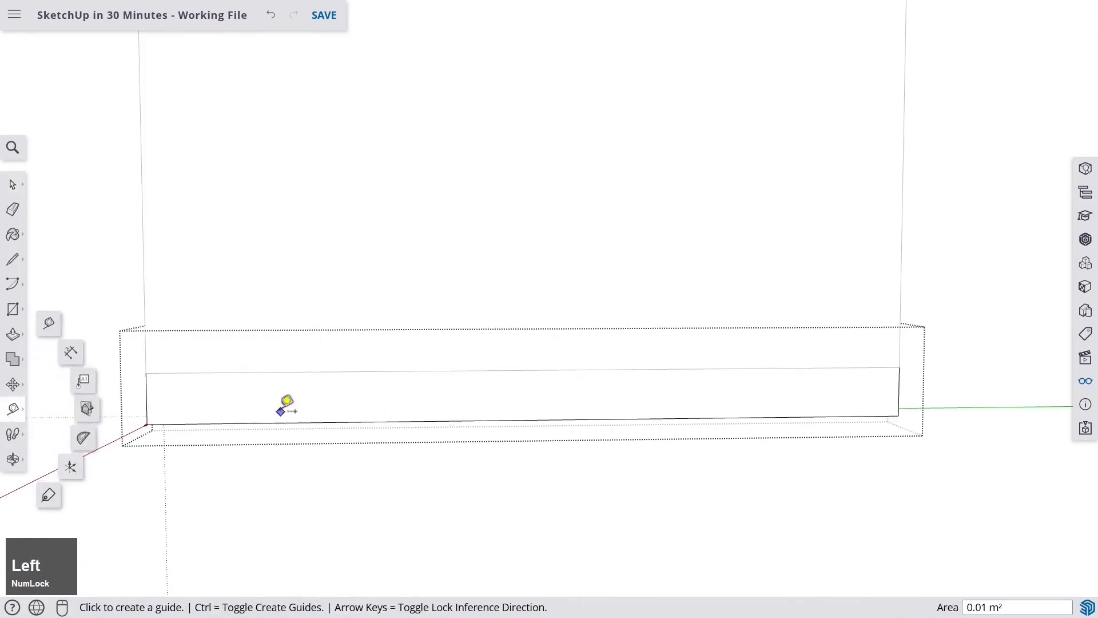
pyautogui.scroll(2, 286, 404)
pyautogui.click(339, 425)
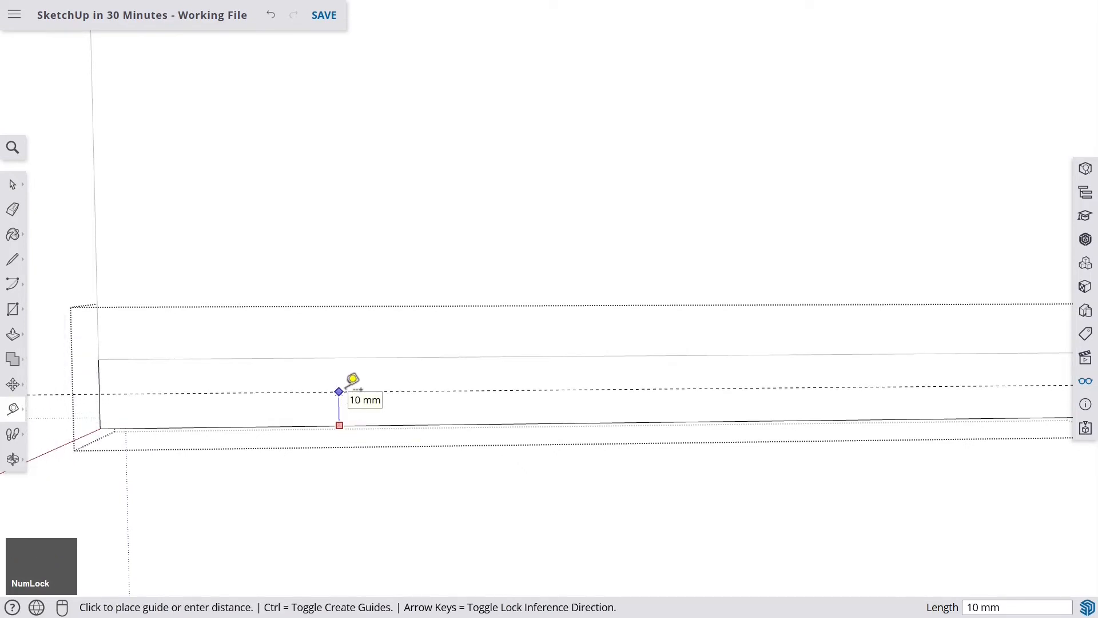
pyautogui.press('Return')
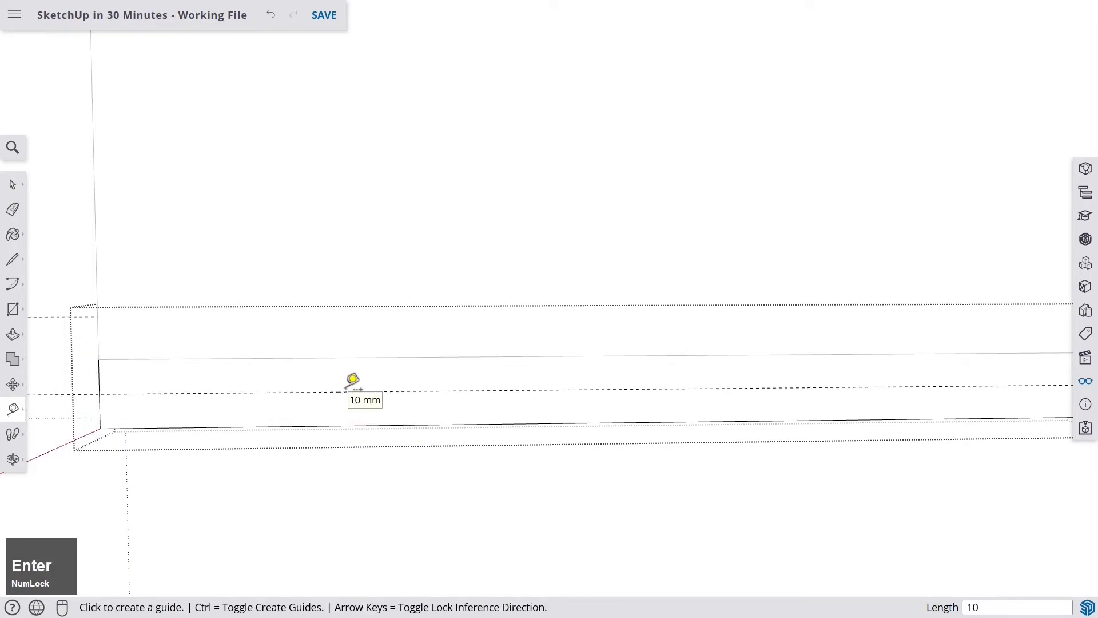
# - Place two guides 50 mm apart, the first 50 mm in from the base's left end
pyautogui.click(101, 378)
pyautogui.press('Left')
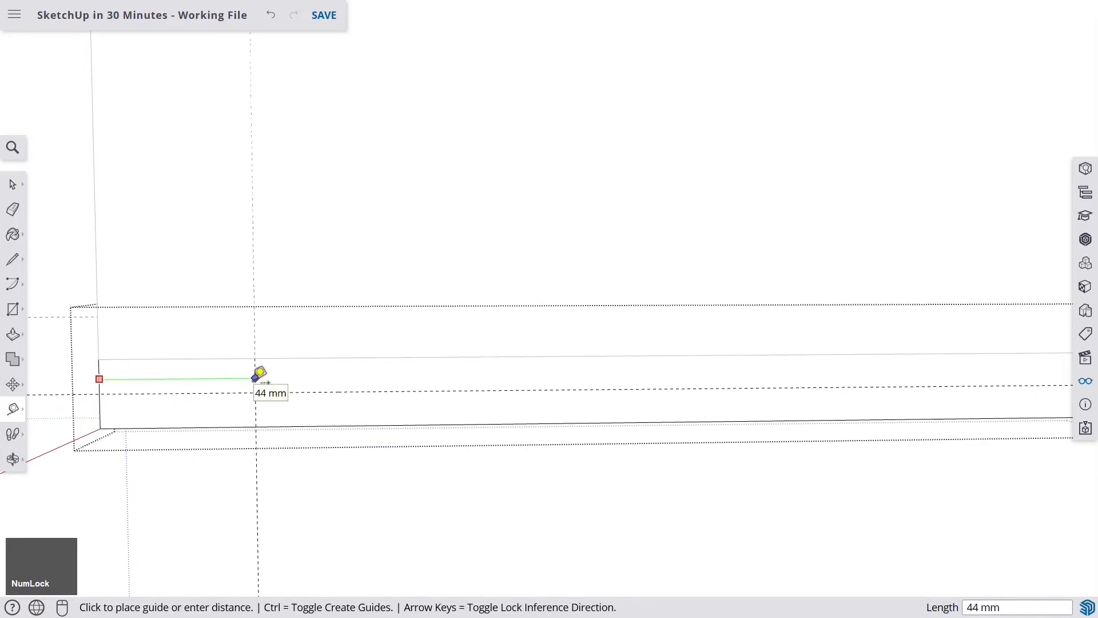
pyautogui.press('Return')
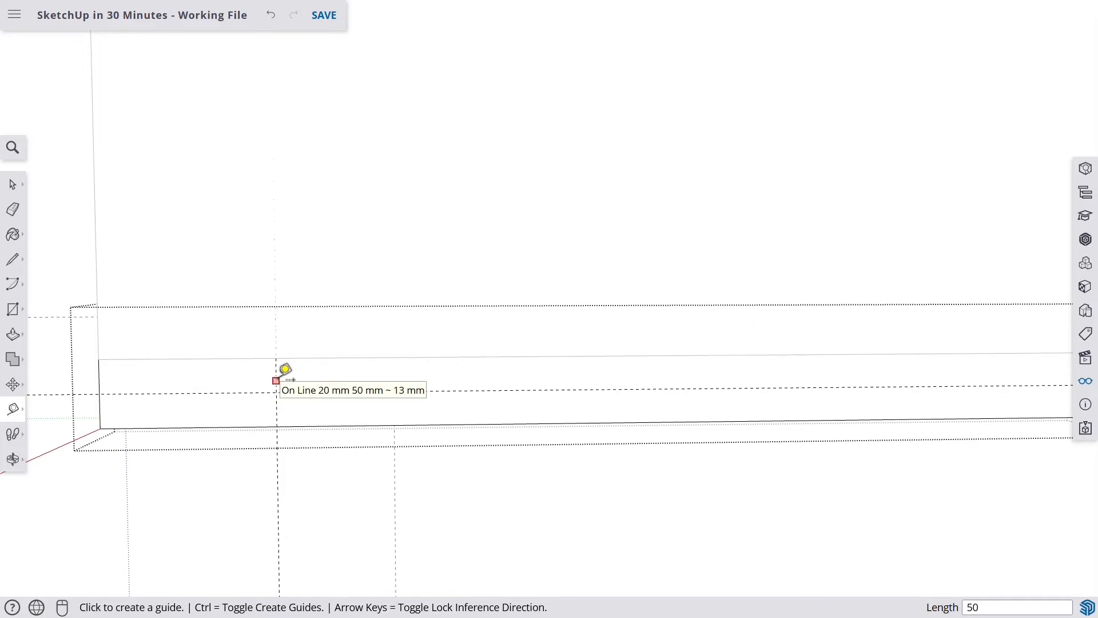
pyautogui.click(286, 369)
pyautogui.press('Left')
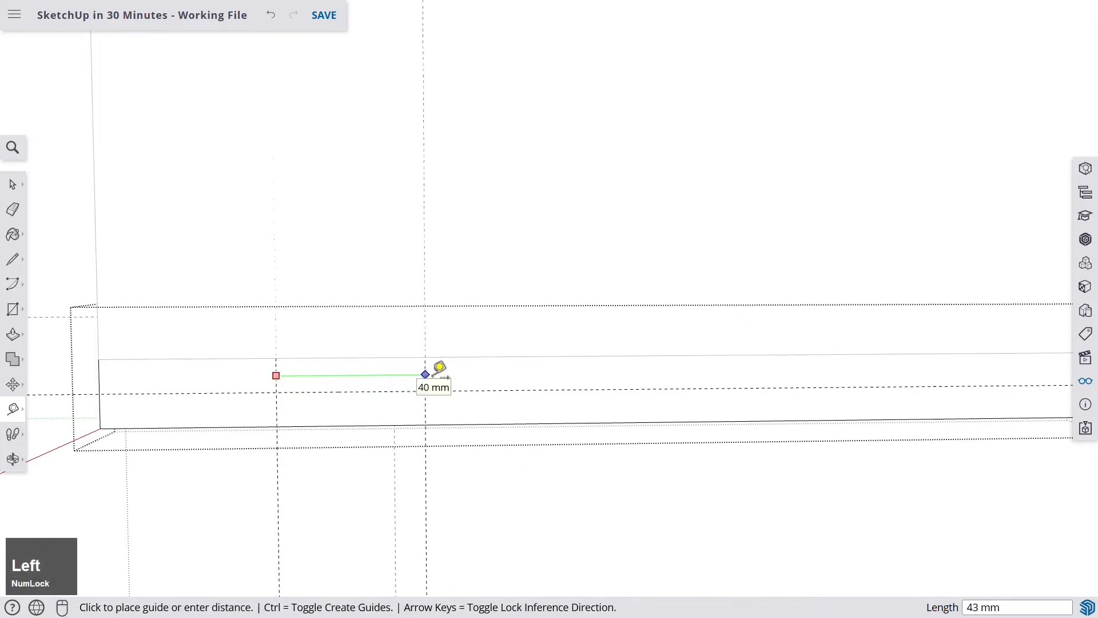
pyautogui.write('50')
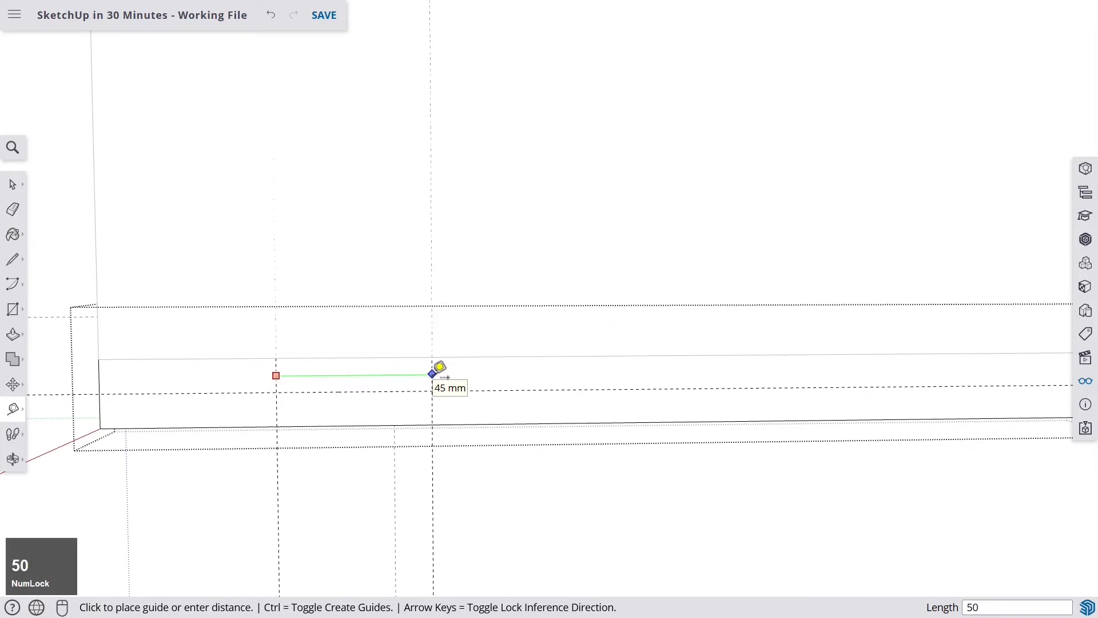
pyautogui.press('Return')
# - Place two more guides at 50 mm intervals measured in from the base's right end
pyautogui.scroll(-3, 440, 367)
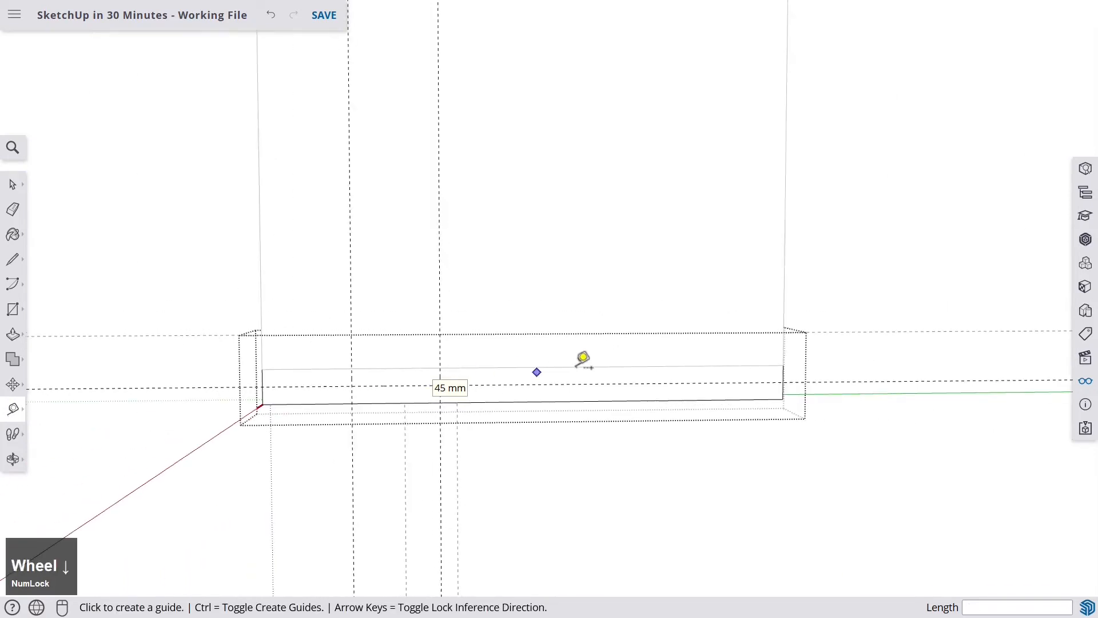
pyautogui.keyDown('shift'); pyautogui.moveTo(583, 358); pyautogui.dragTo(625, 363, button='middle'); pyautogui.keyUp('shift')
pyautogui.scroll(2, 753, 364)
pyautogui.scroll(1, 752, 364)
pyautogui.click(734, 378)
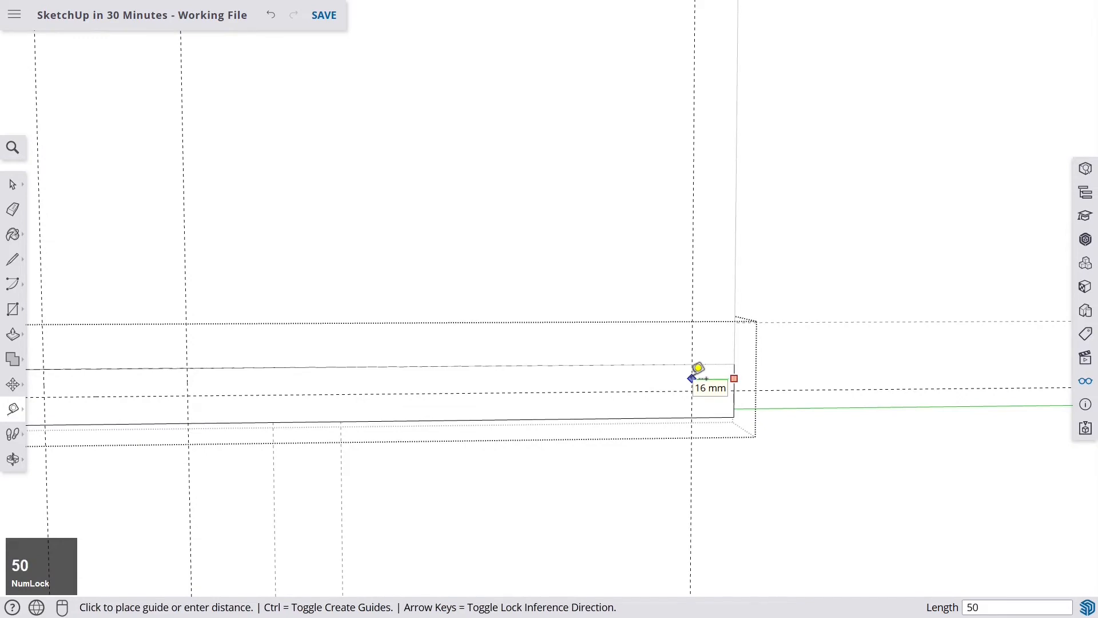
pyautogui.write('50')
pyautogui.press('Return')
pyautogui.click(601, 375)
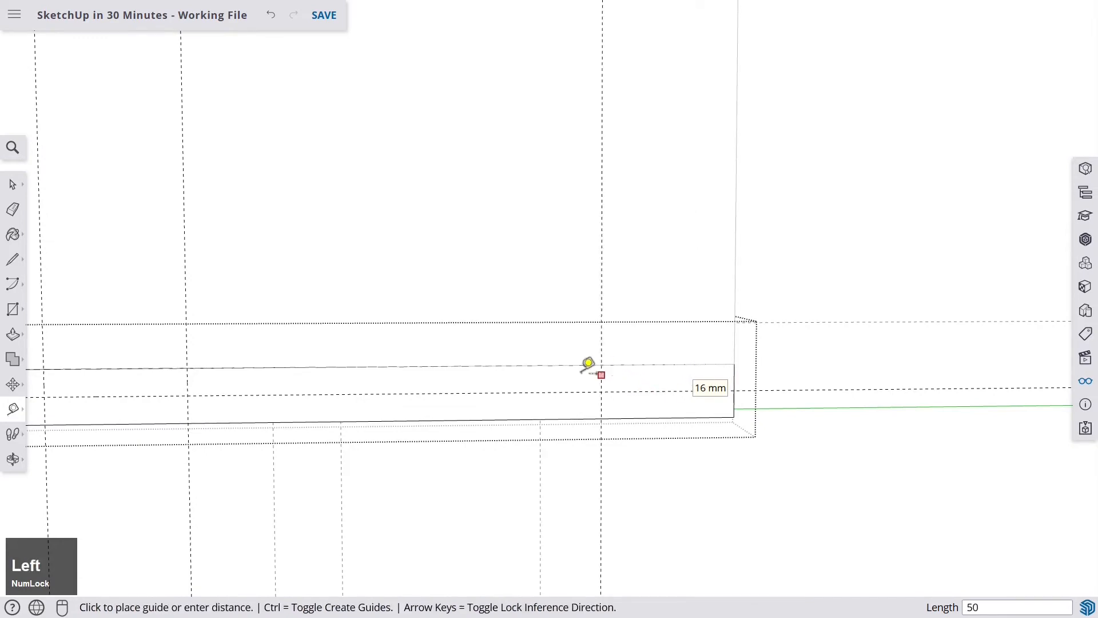
pyautogui.write('50')
pyautogui.press('Return')
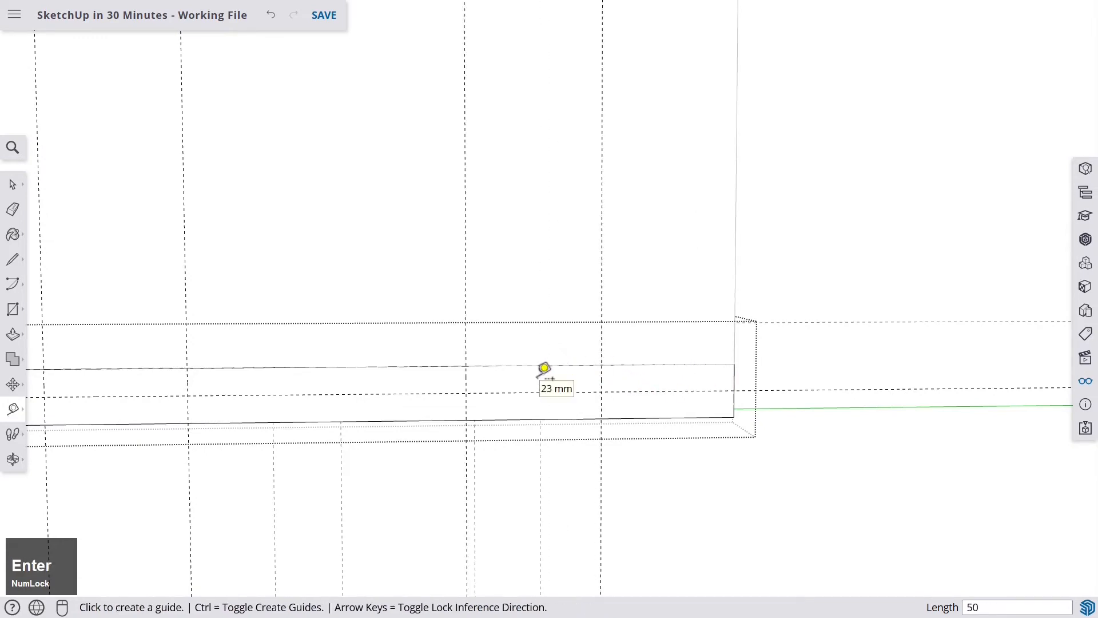
pyautogui.moveTo(524, 369); pyautogui.dragTo(640, 359, button='middle')
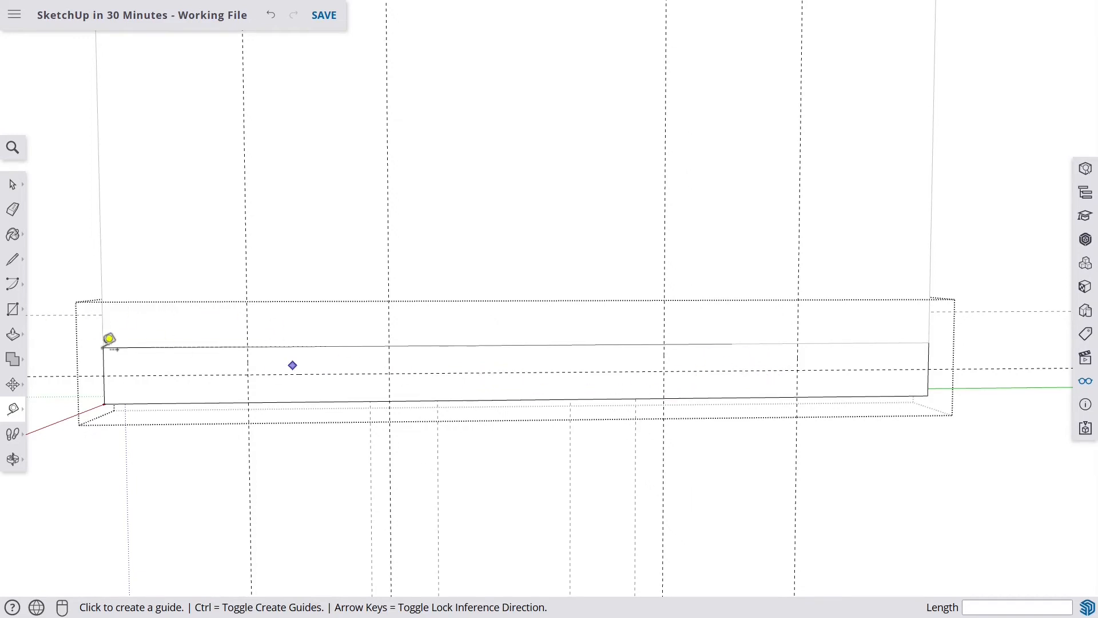
# - Draw a 2-point arc between the two left guides, its bulge reaching the 10 mm guide
pyautogui.click(16, 289)
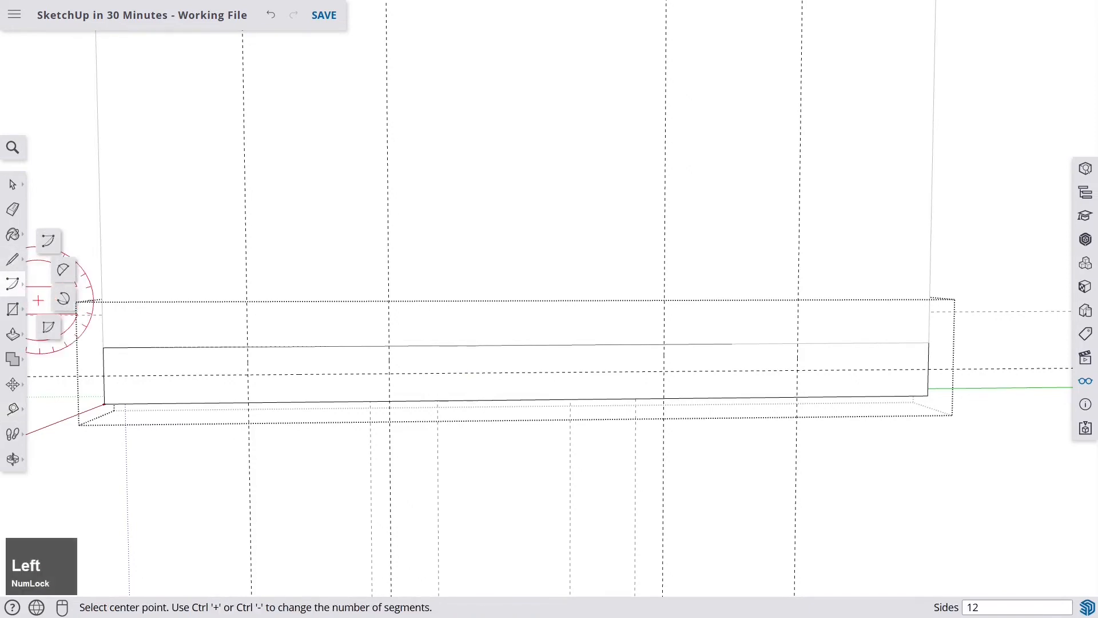
pyautogui.click(63, 279)
pyautogui.scroll(3, 261, 383)
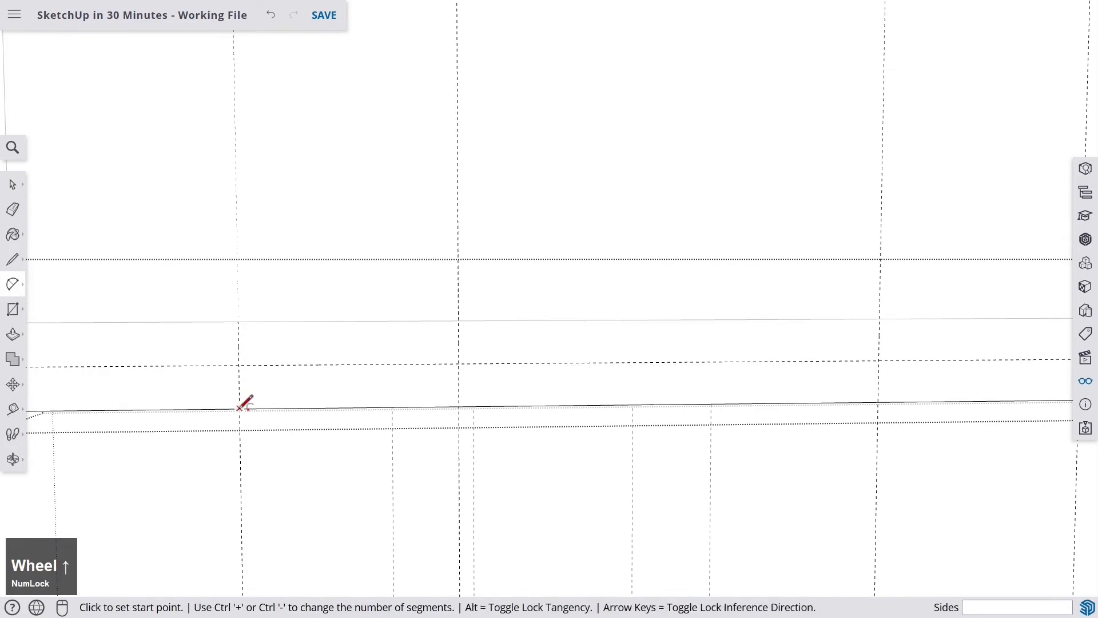
pyautogui.click(240, 408)
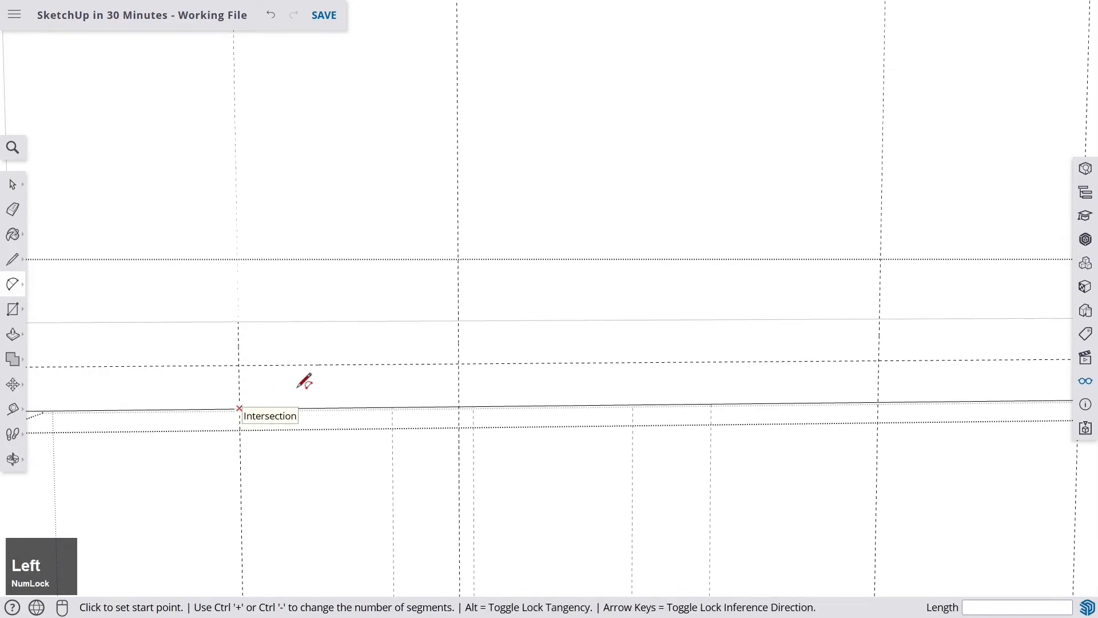
pyautogui.click(459, 406)
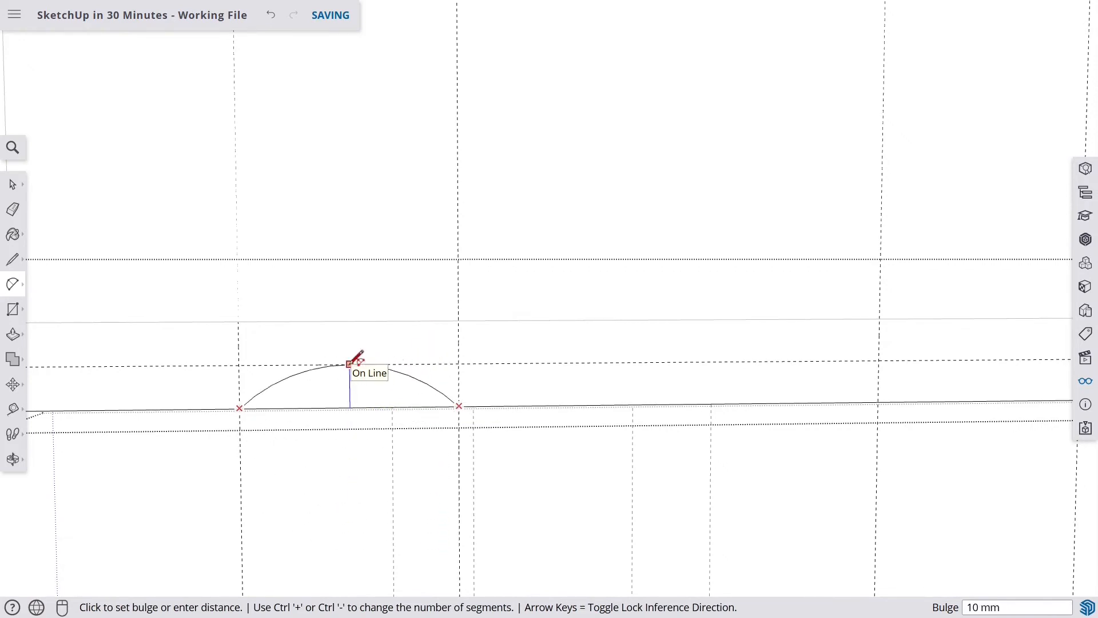
pyautogui.click(350, 364)
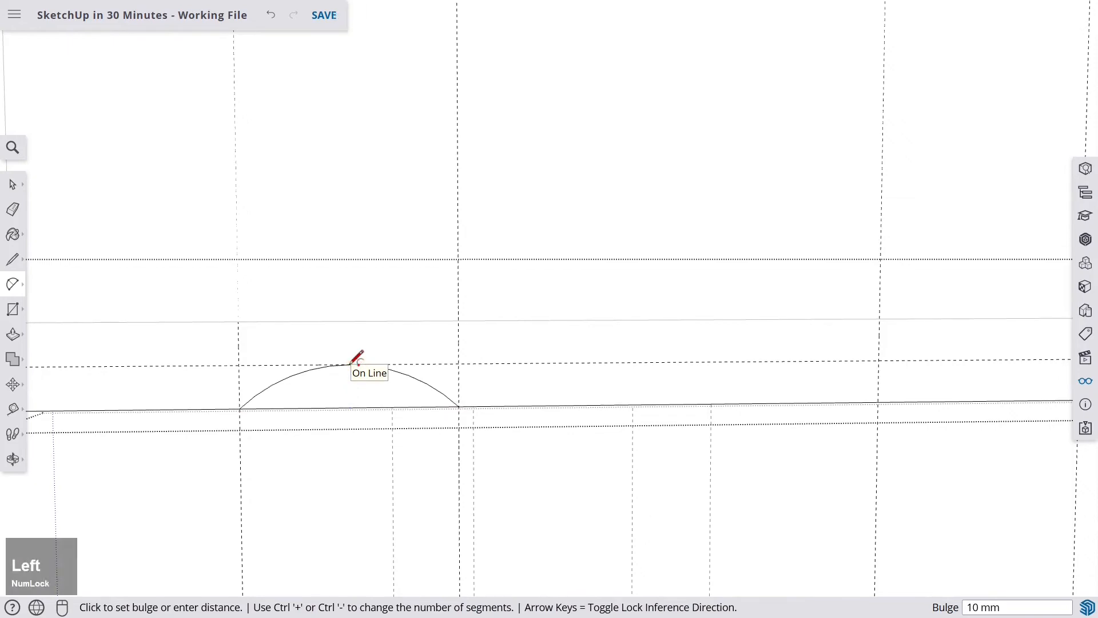
# - Draw a matching 2-point arc between the two right guides up to the 10 mm guide
pyautogui.scroll(-3, 354, 361)
pyautogui.scroll(4, 613, 362)
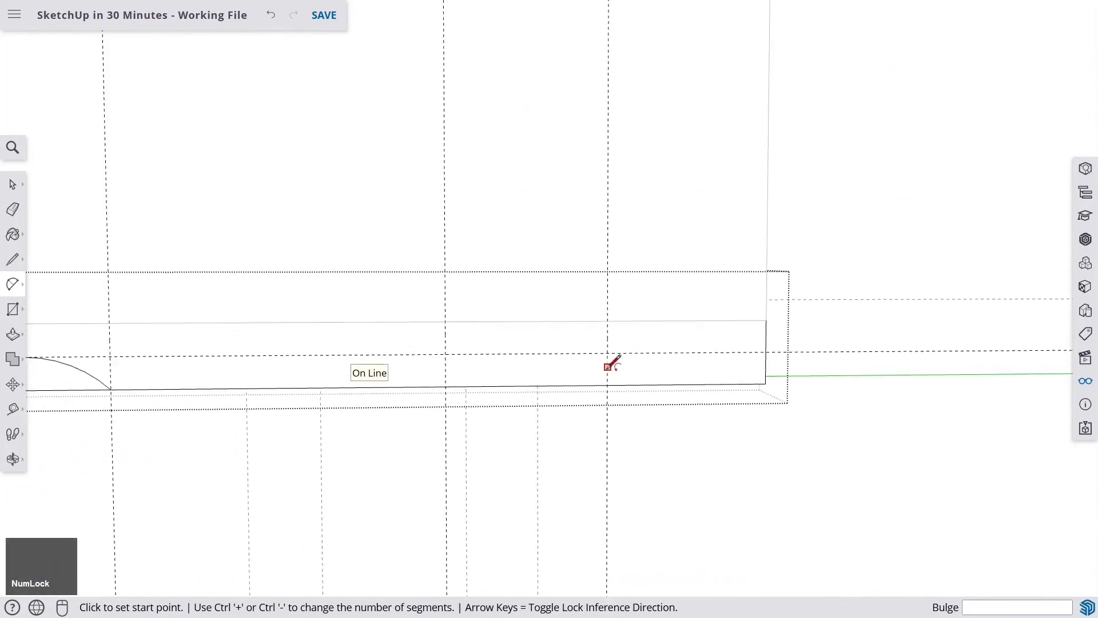
pyautogui.click(609, 405)
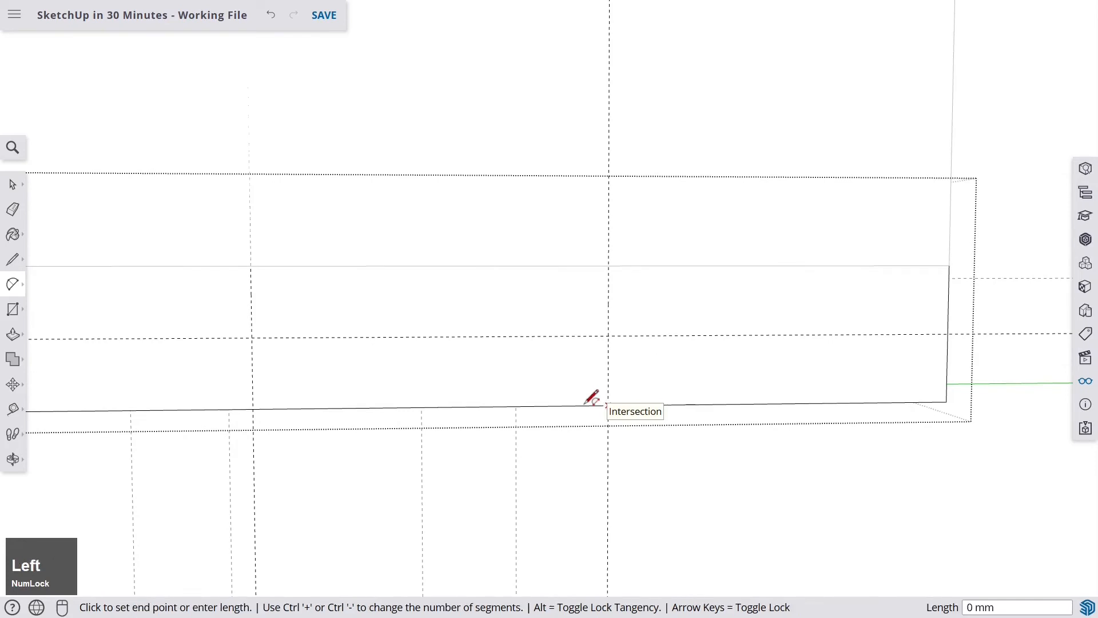
pyautogui.click(253, 408)
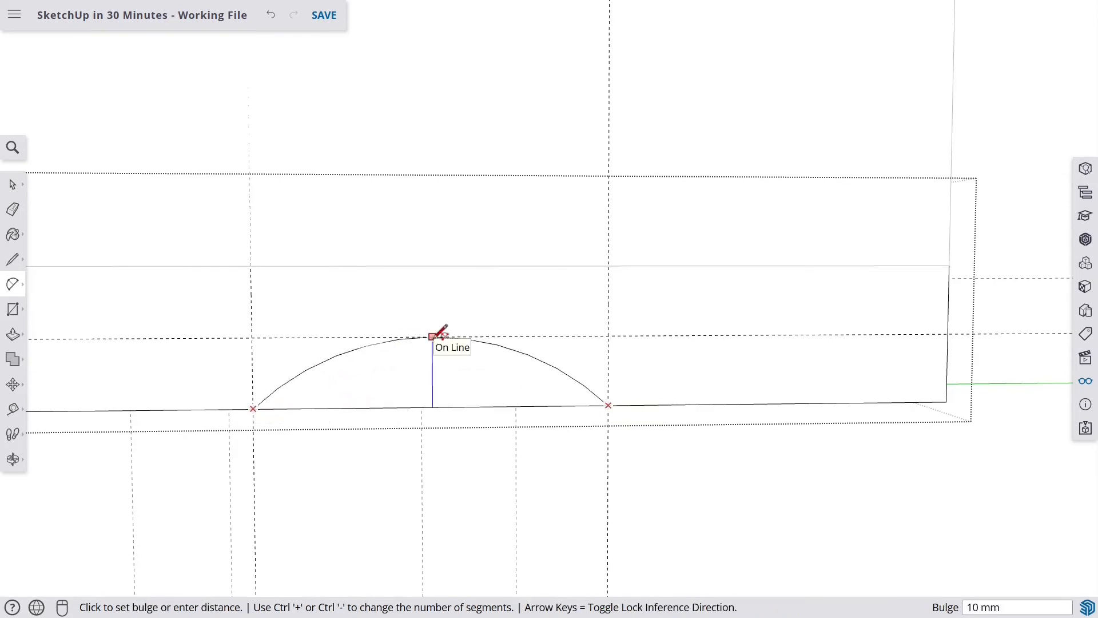
pyautogui.click(436, 336)
# - Draw a line joining the top points of the two arcs
pyautogui.scroll(-2, 472, 342)
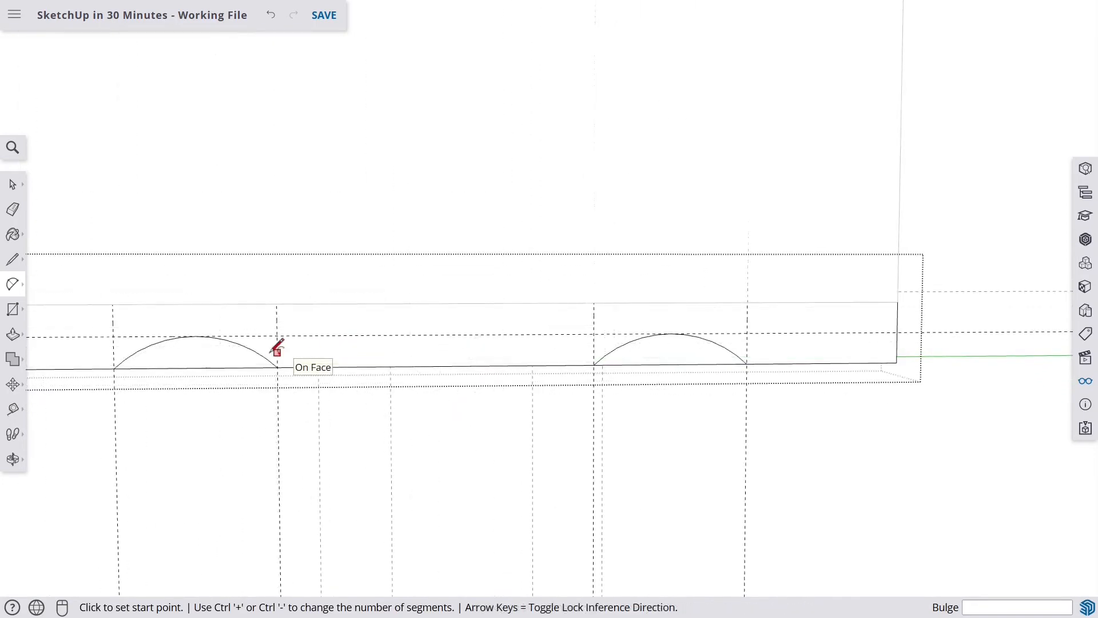
pyautogui.click(14, 262)
pyautogui.scroll(2, 200, 334)
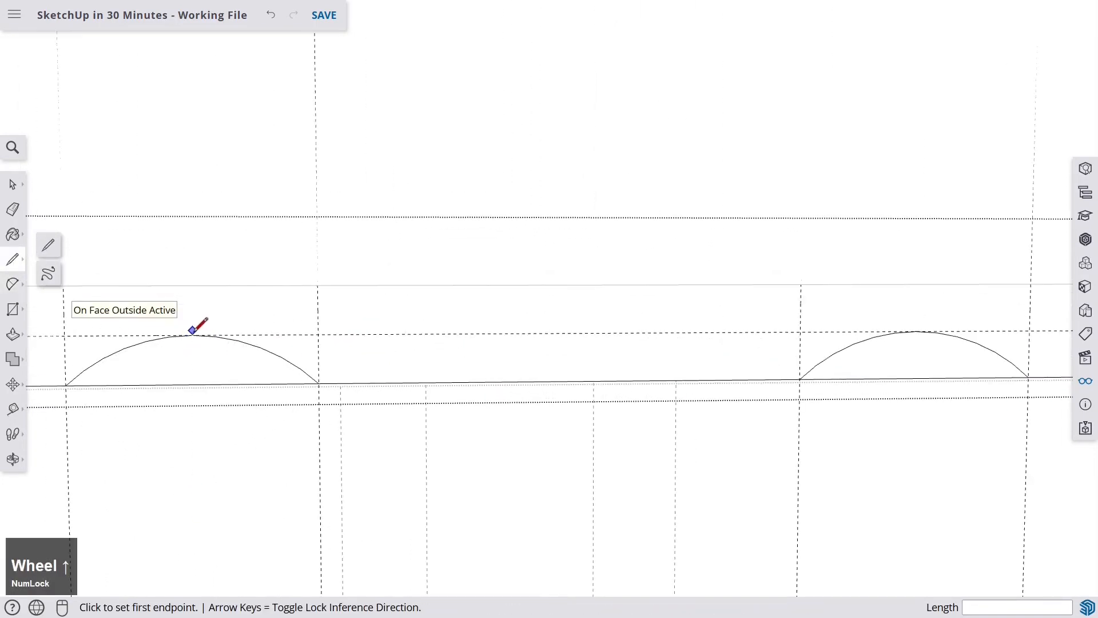
pyautogui.click(193, 334)
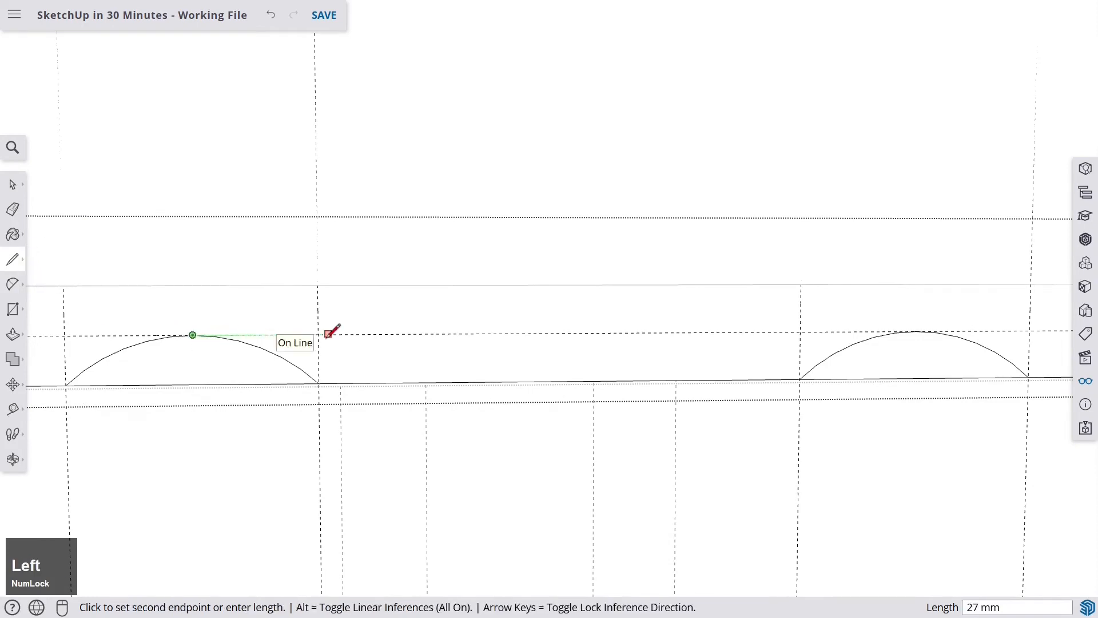
pyautogui.click(916, 331)
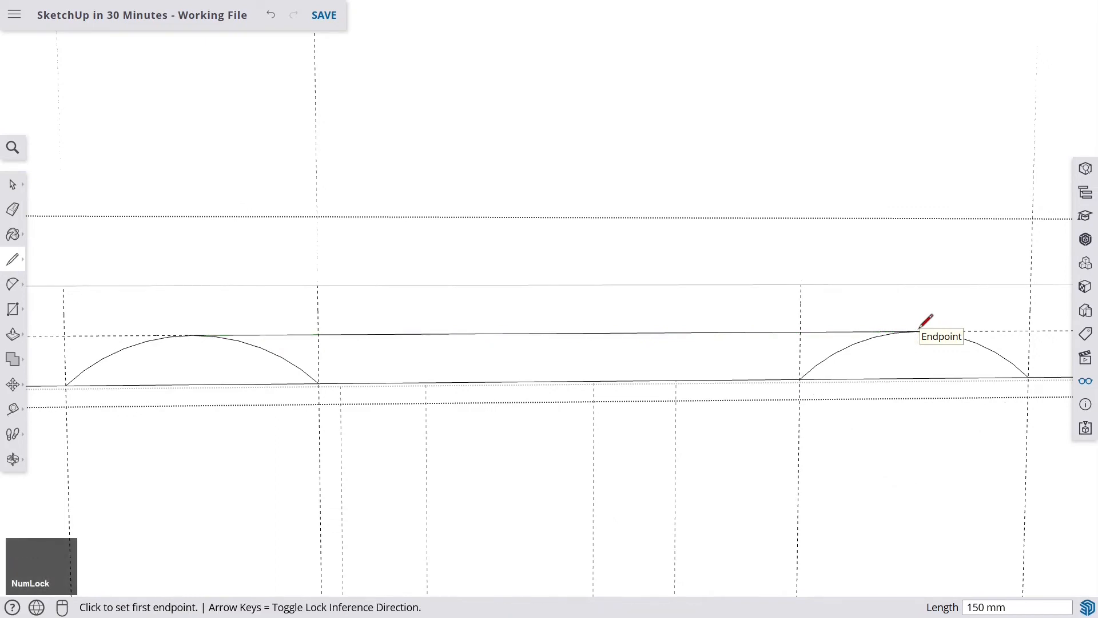
# - Delete the inner halves of both arcs, leaving the outer curves and connecting line
pyautogui.press('space')
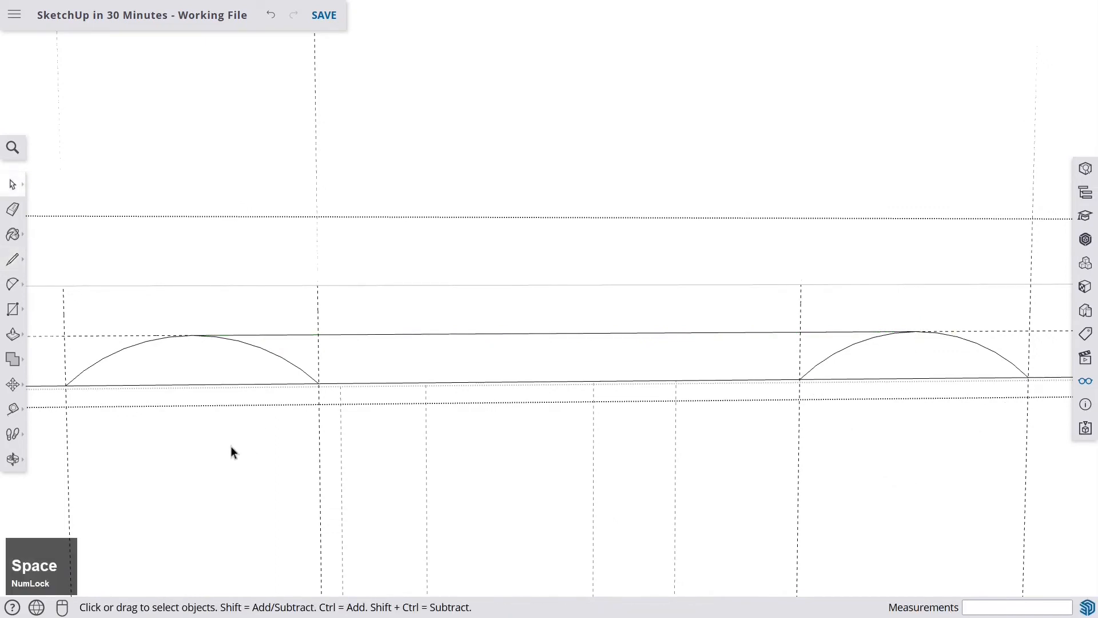
pyautogui.click(261, 353)
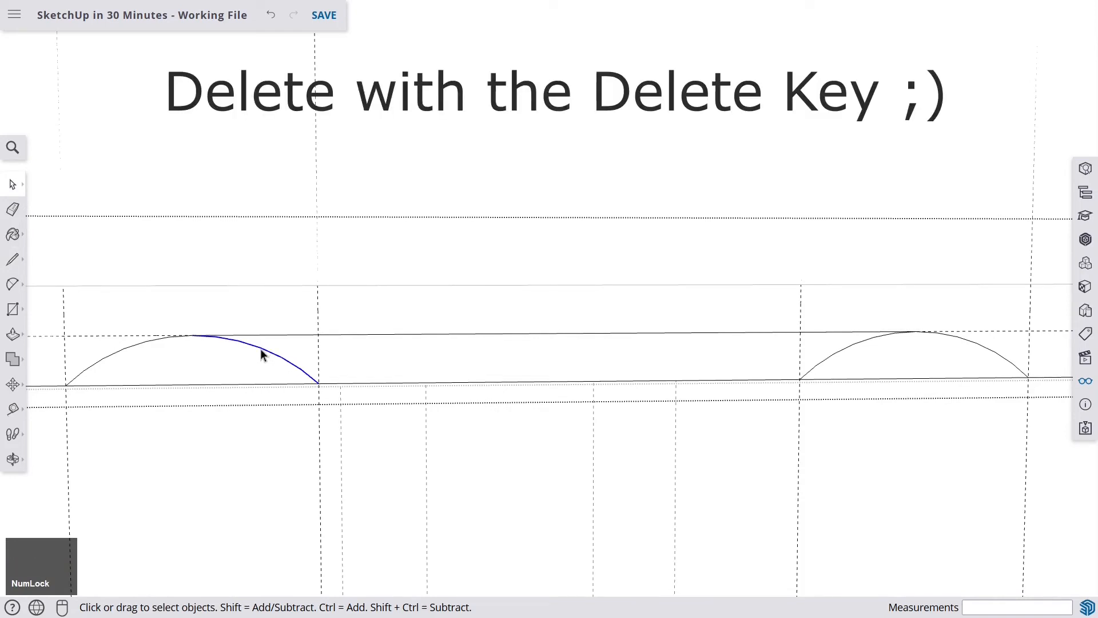
pyautogui.click(850, 350)
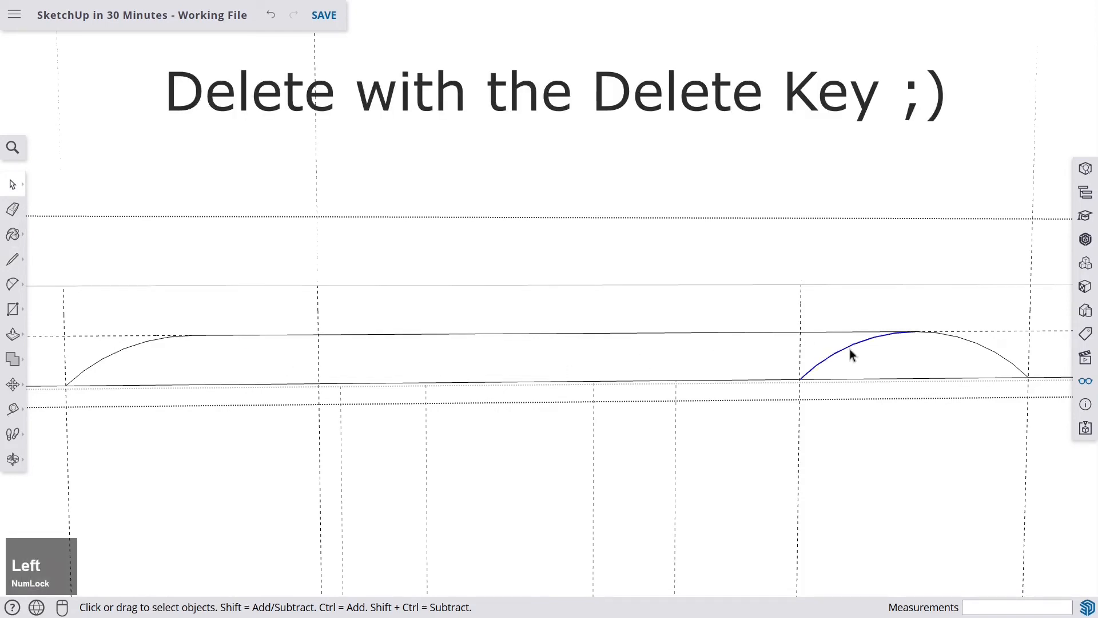
pyautogui.press('Delete')
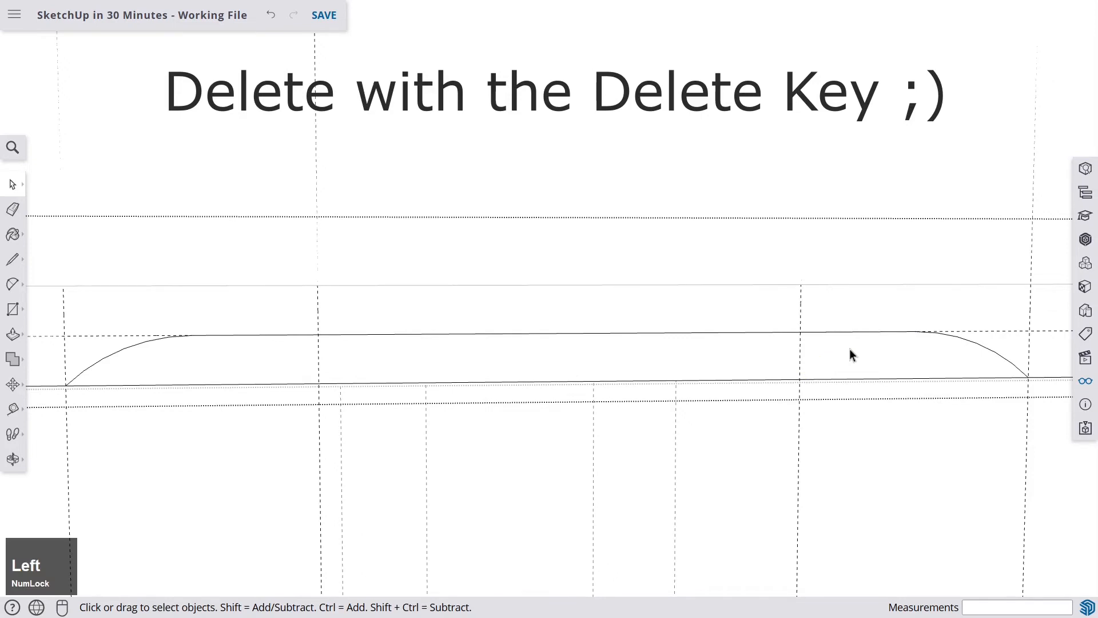
# - Push/pull the base rail's curved profile face out by 20 mm
pyautogui.click(259, 363)
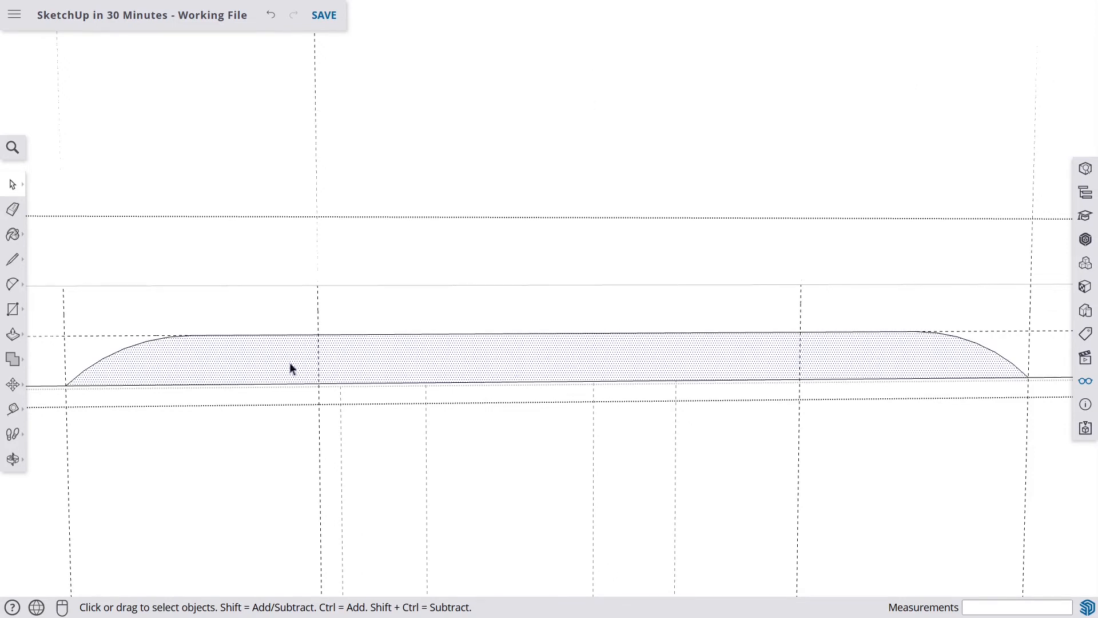
pyautogui.click(13, 334)
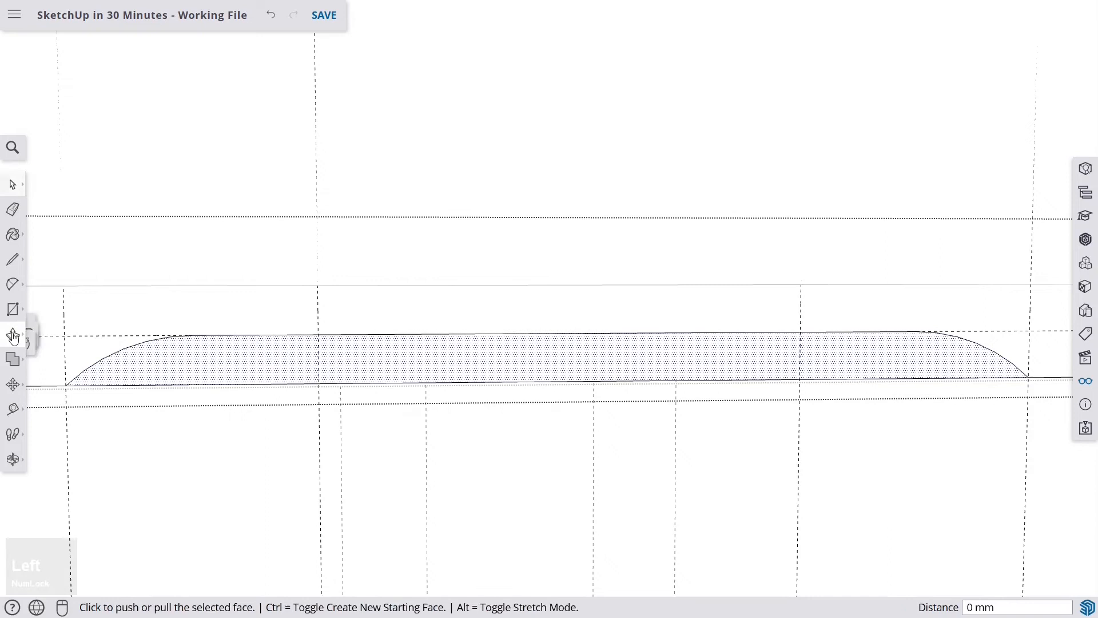
pyautogui.click(216, 375)
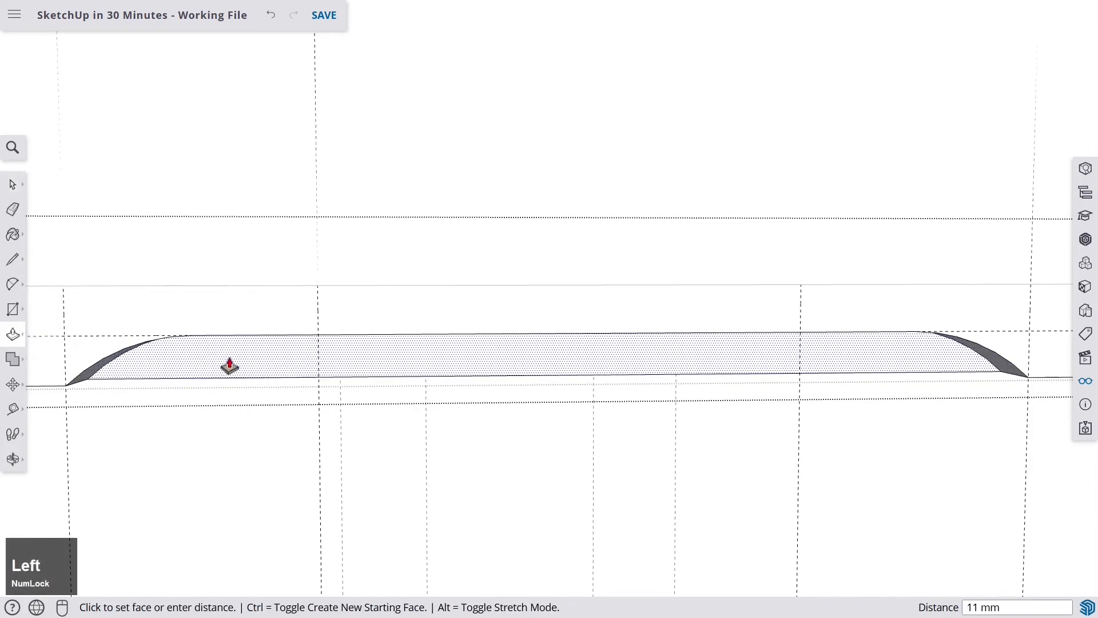
pyautogui.write('20')
pyautogui.press('Return')
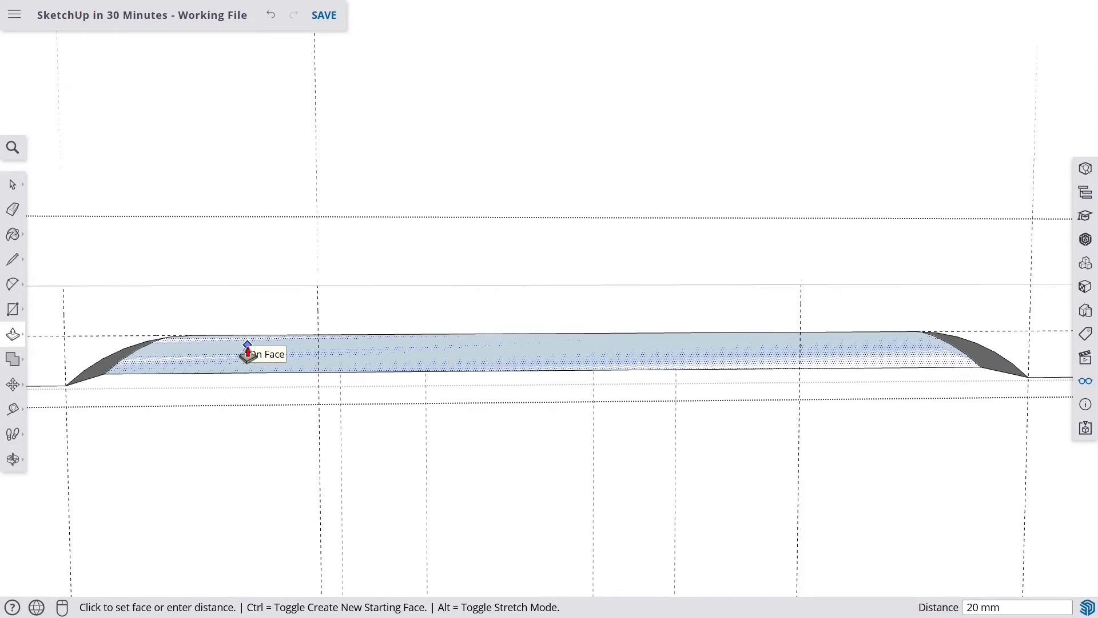
# - Delete all guides from the model
pyautogui.click(248, 350)
pyautogui.moveTo(248, 350); pyautogui.dragTo(465, 392, button='middle')
pyautogui.scroll(-4, 584, 346)
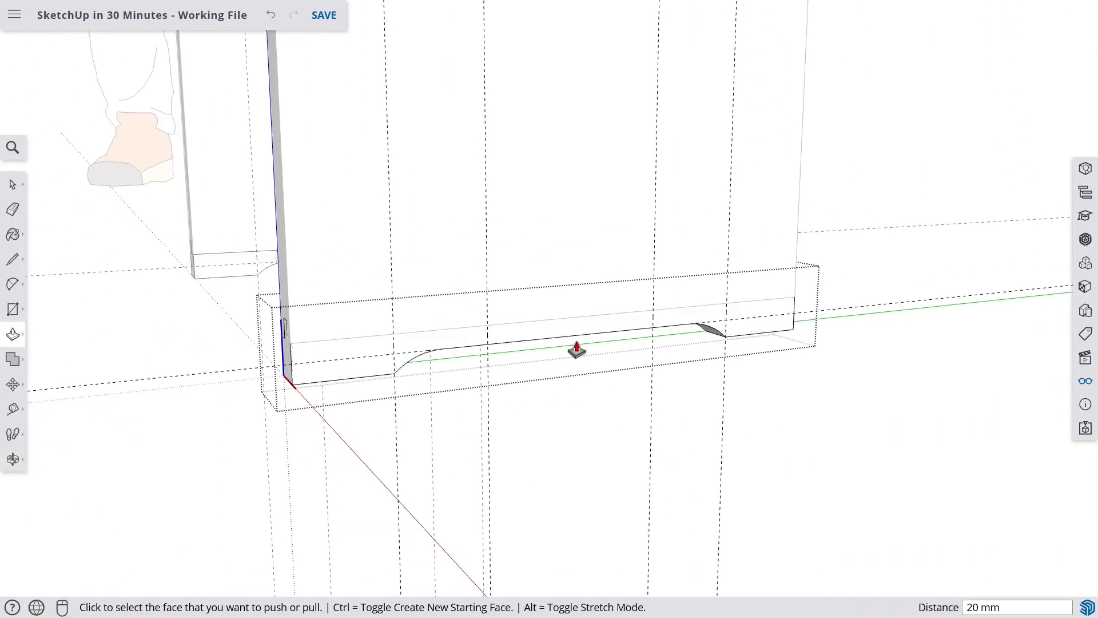
pyautogui.scroll(-3, 579, 372)
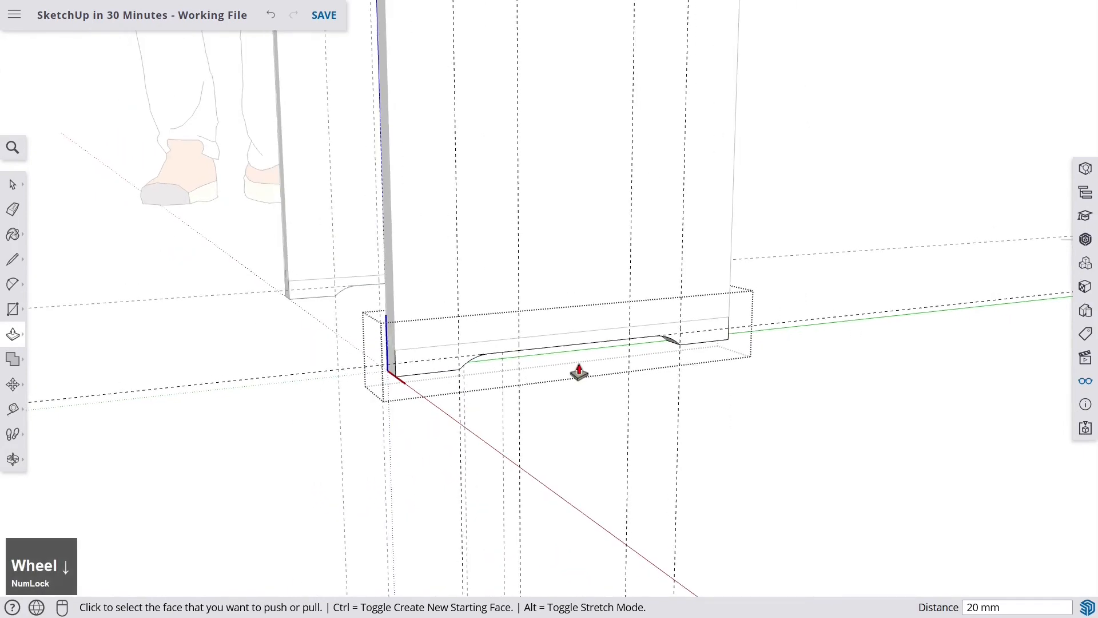
pyautogui.moveTo(578, 372); pyautogui.dragTo(982, 374, button='middle')
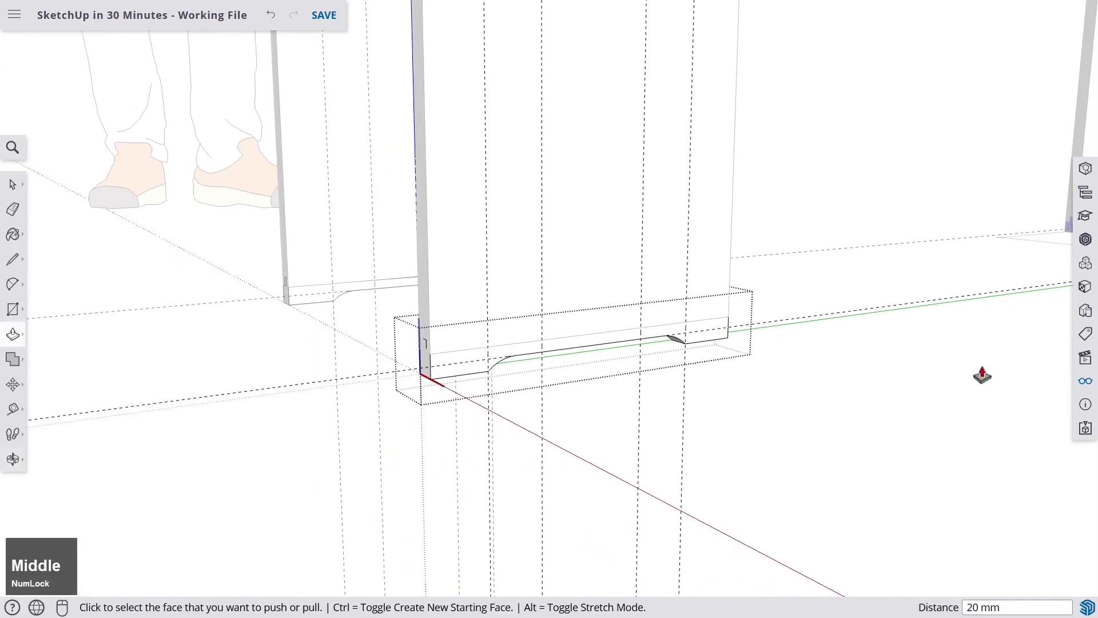
pyautogui.click(1086, 385)
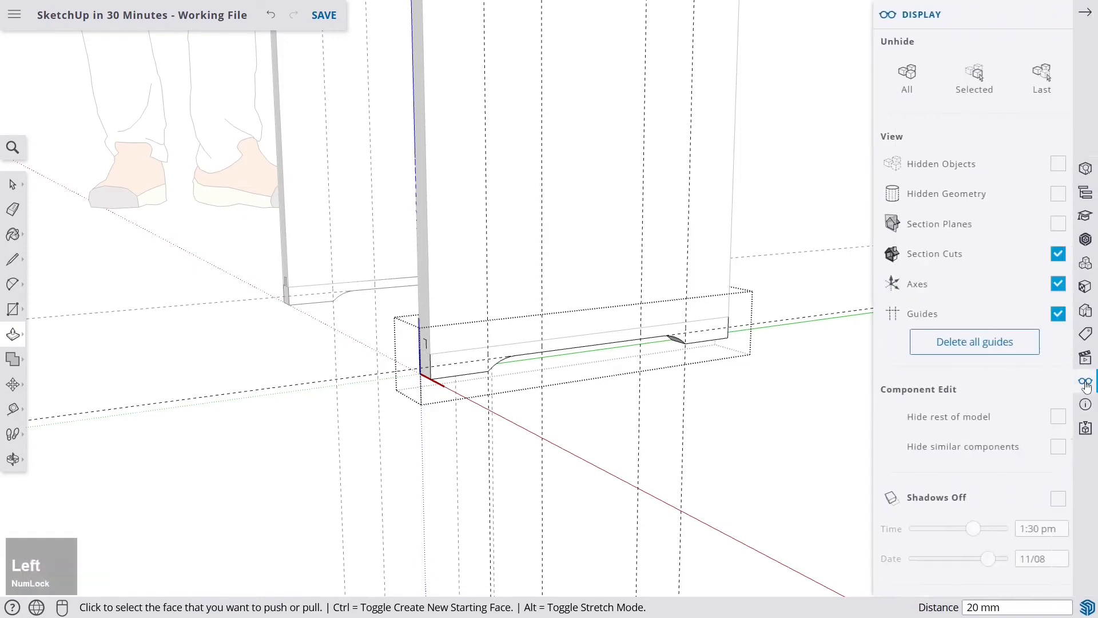
pyautogui.click(974, 350)
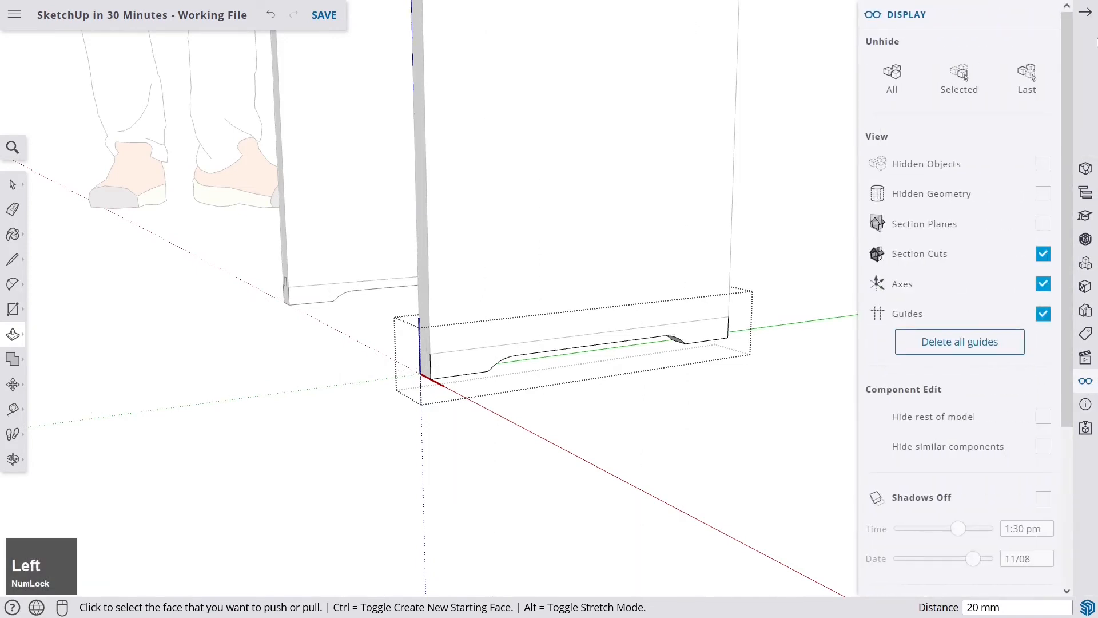
pyautogui.click(1089, 15)
pyautogui.press('space')
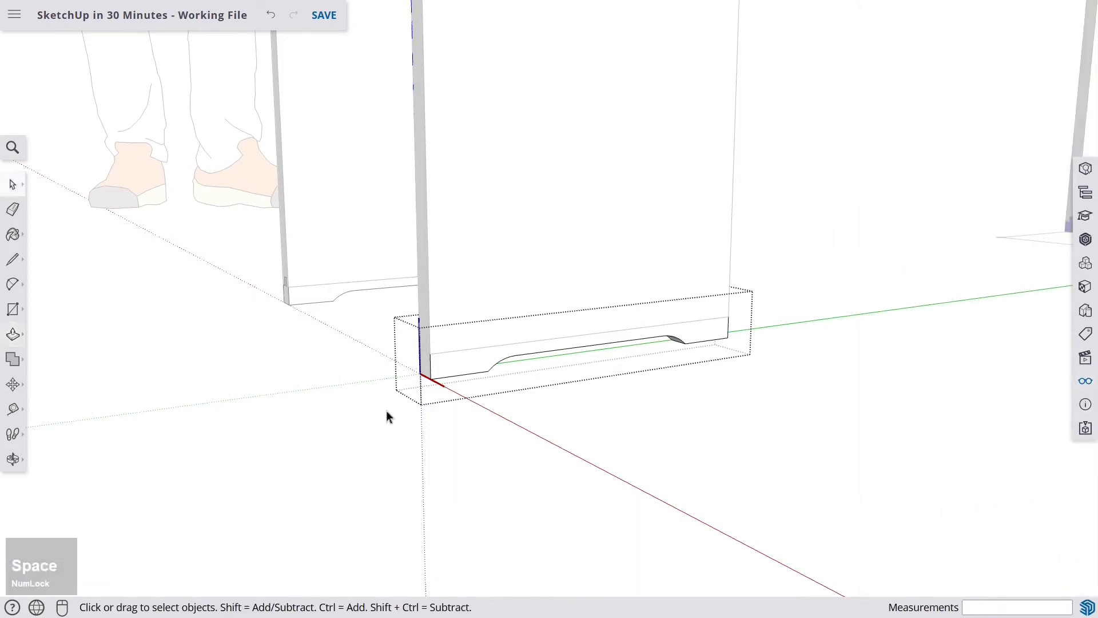
# - Open the side board group for editing
pyautogui.click(905, 306)
pyautogui.moveTo(905, 306); pyautogui.dragTo(488, 379, button='middle')
pyautogui.scroll(-5, 698, 370)
pyautogui.scroll(-2, 486, 380)
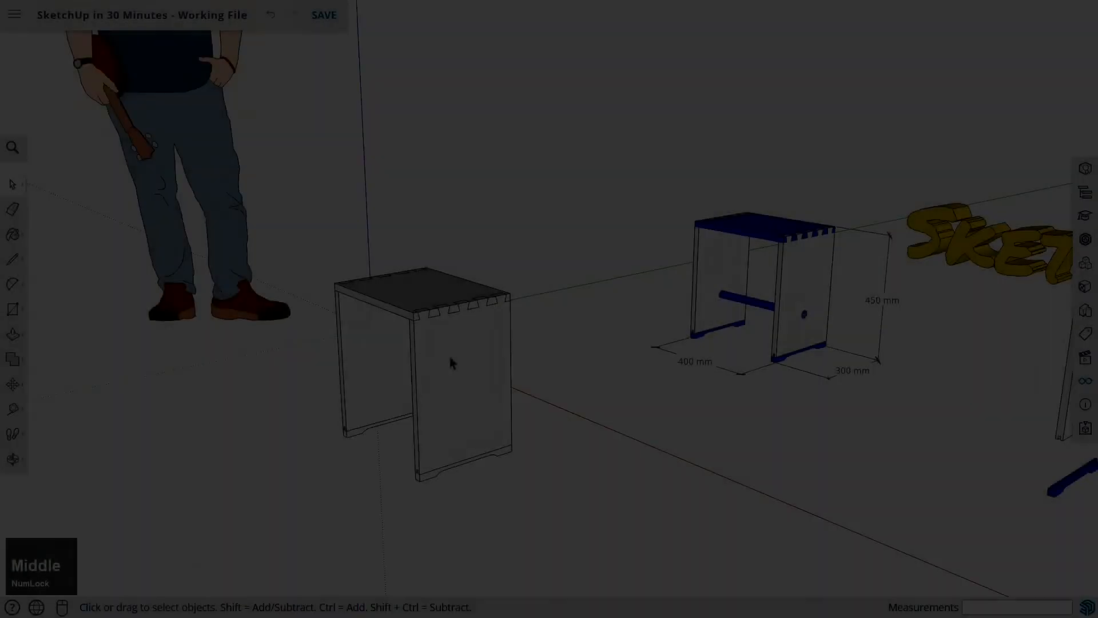
pyautogui.scroll(2, 449, 354)
pyautogui.scroll(-3, 451, 363)
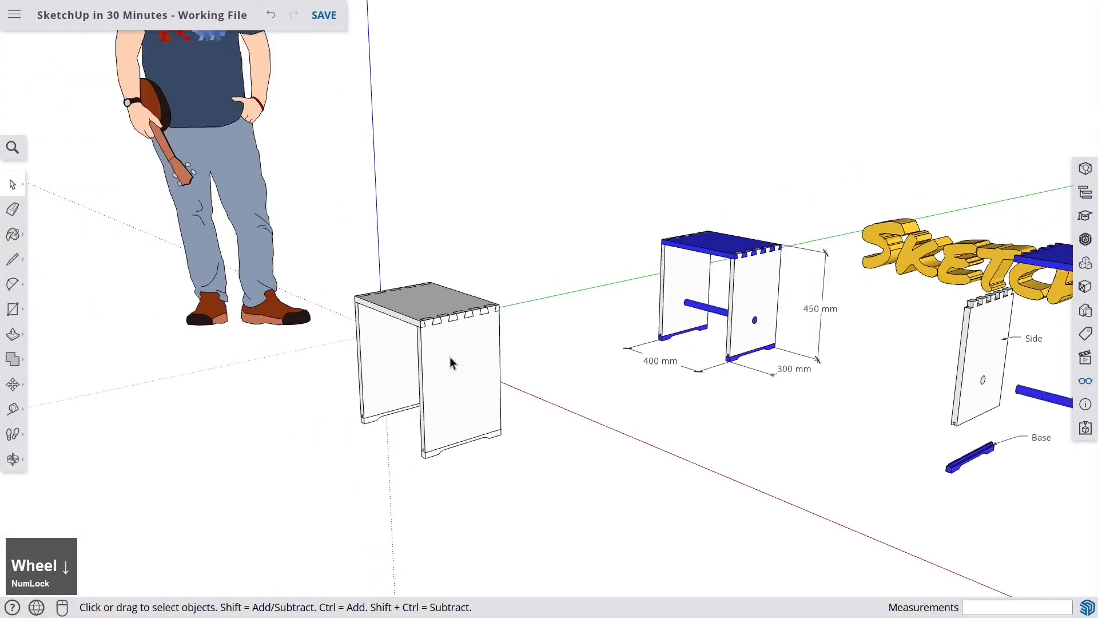
pyautogui.moveTo(450, 362); pyautogui.dragTo(633, 316, button='middle')
pyautogui.scroll(6, 633, 314)
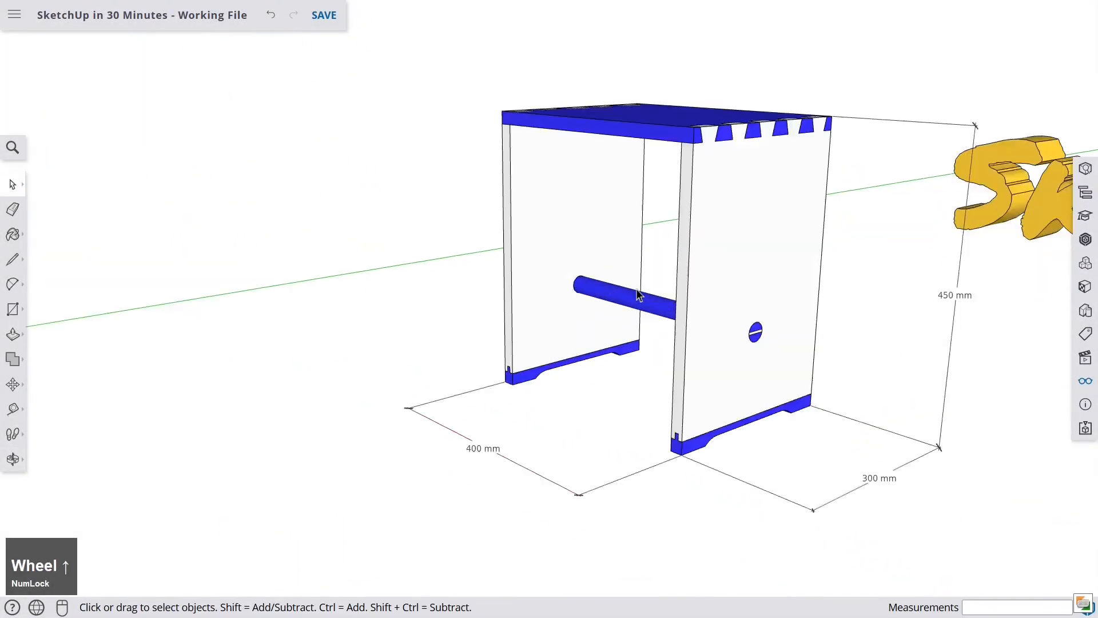
pyautogui.scroll(-8, 662, 314)
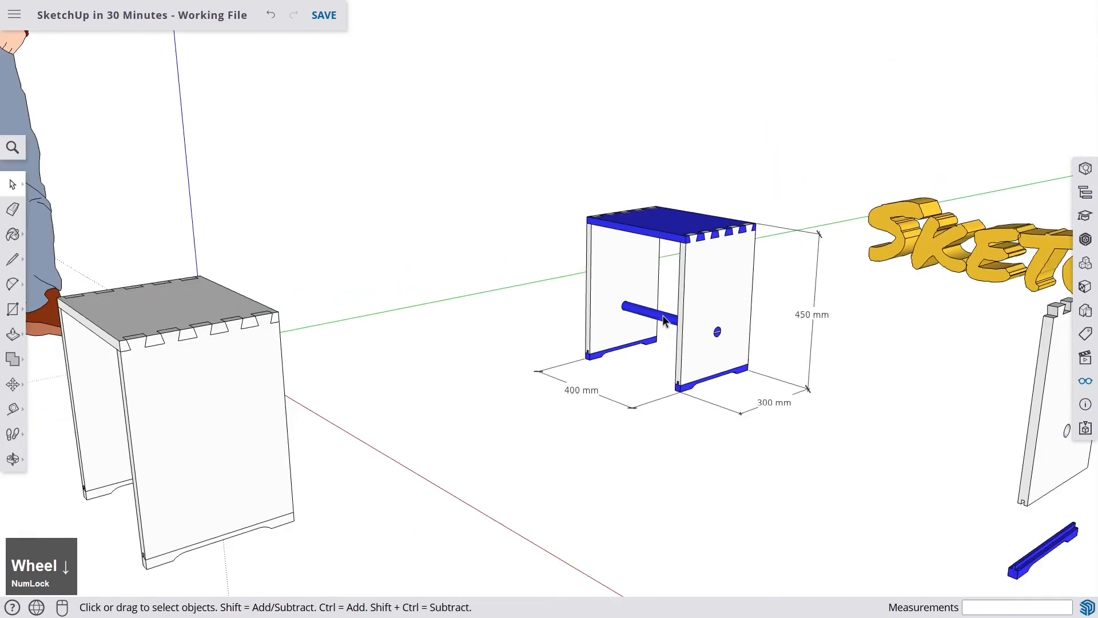
pyautogui.keyDown('shift'); pyautogui.moveTo(603, 349); pyautogui.dragTo(720, 288, button='middle'); pyautogui.keyUp('shift')
pyautogui.moveTo(527, 312); pyautogui.dragTo(427, 332, button='middle')
pyautogui.scroll(1, 440, 340)
pyautogui.scroll(2, 441, 338)
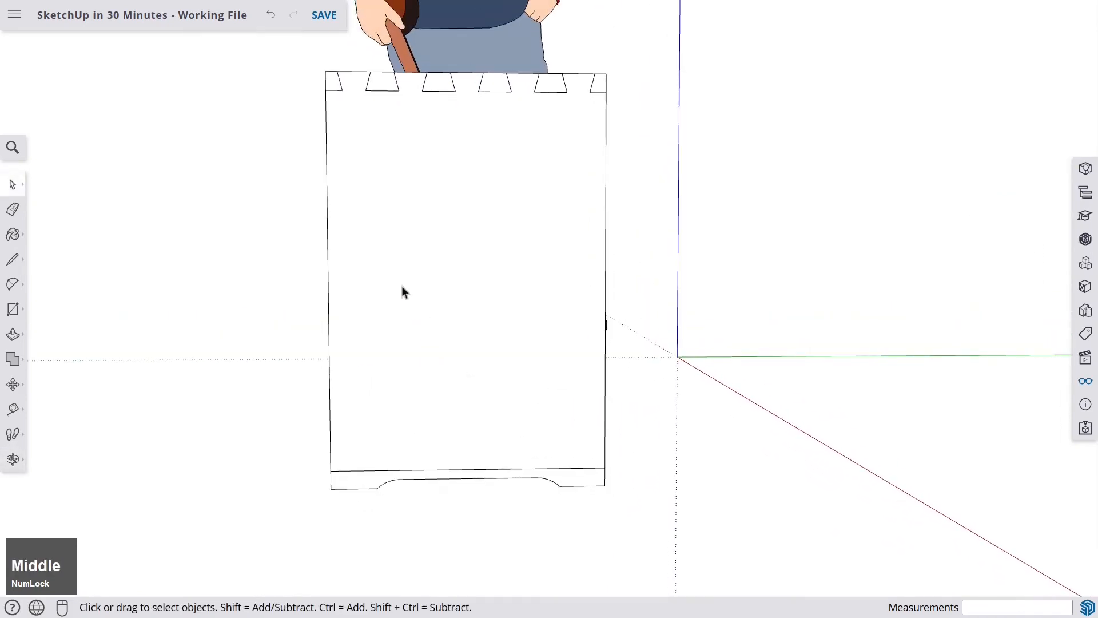
pyautogui.doubleClick(437, 253)
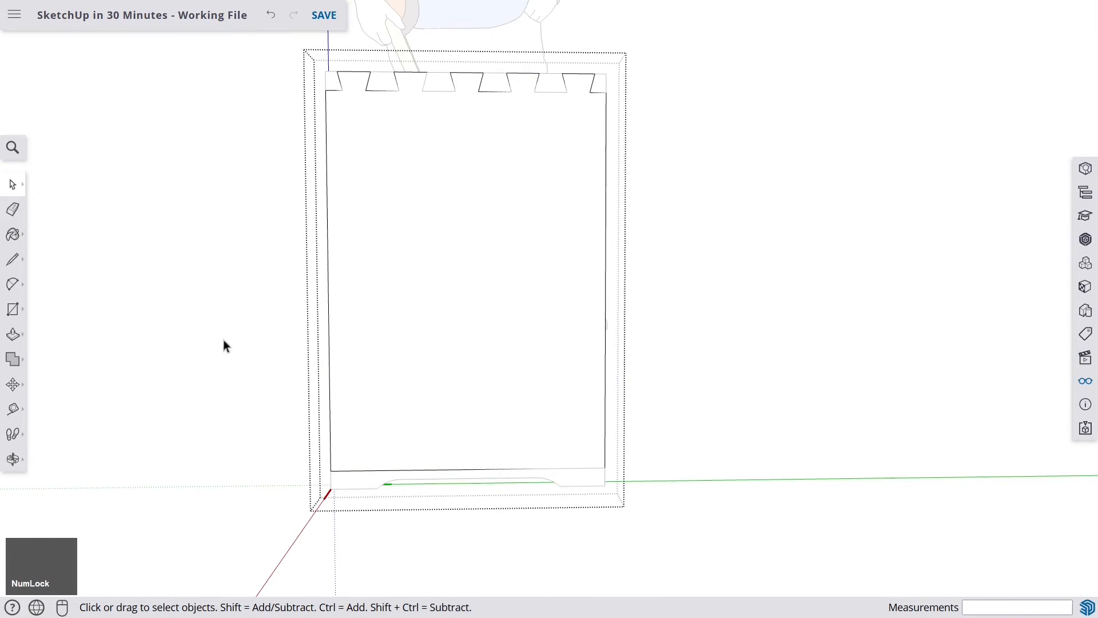
# - Create a vertical guide 150 mm from the side board's left edge
pyautogui.click(12, 410)
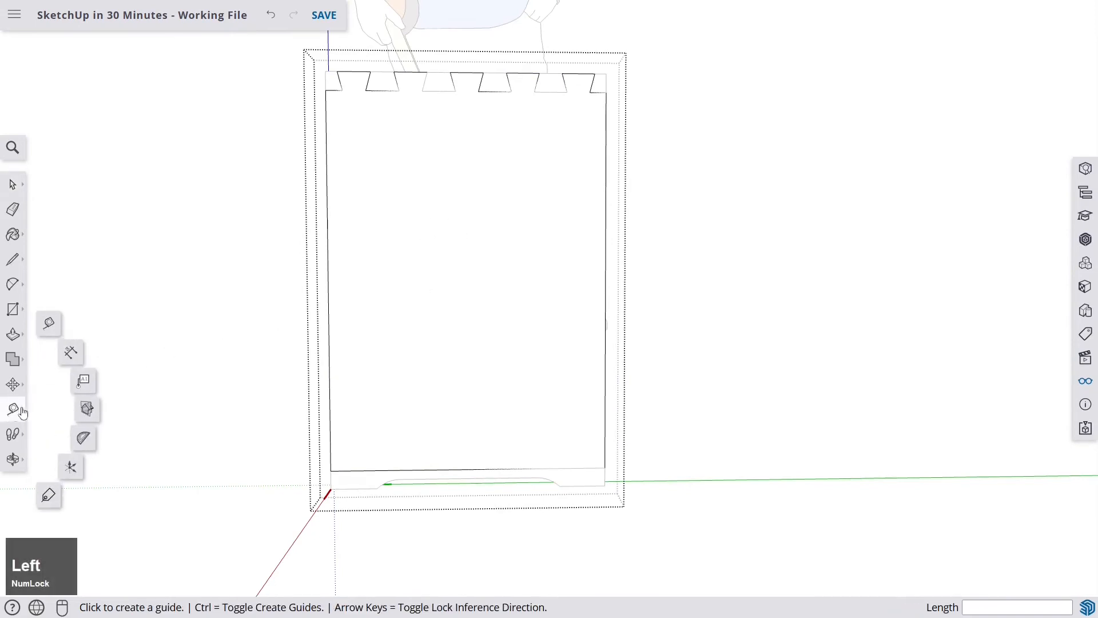
pyautogui.click(329, 306)
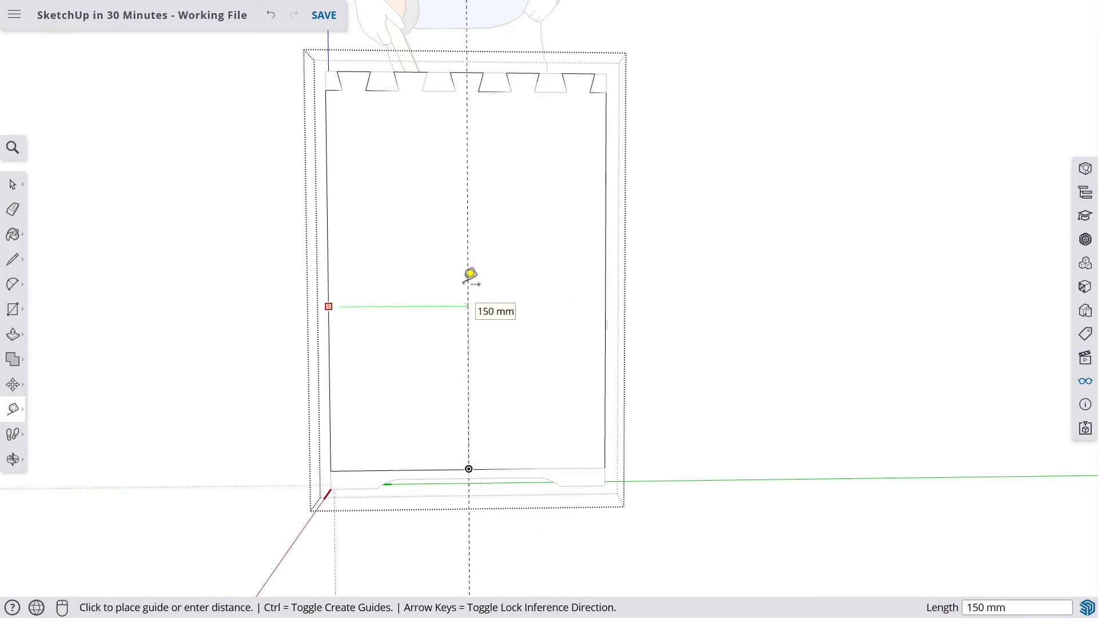
pyautogui.scroll(3, 469, 407)
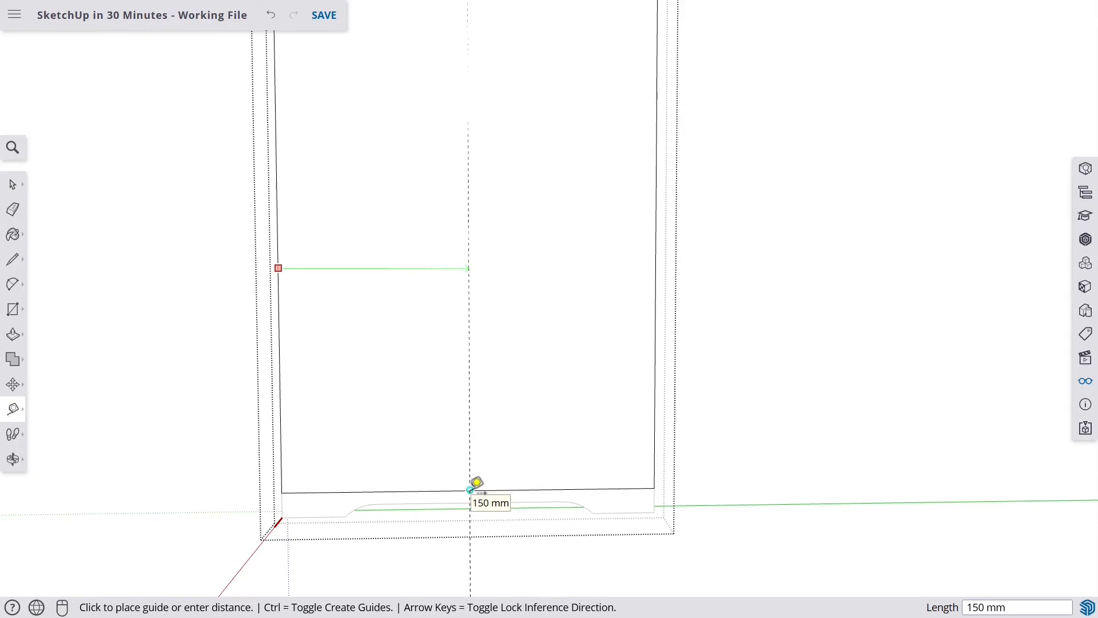
pyautogui.click(470, 489)
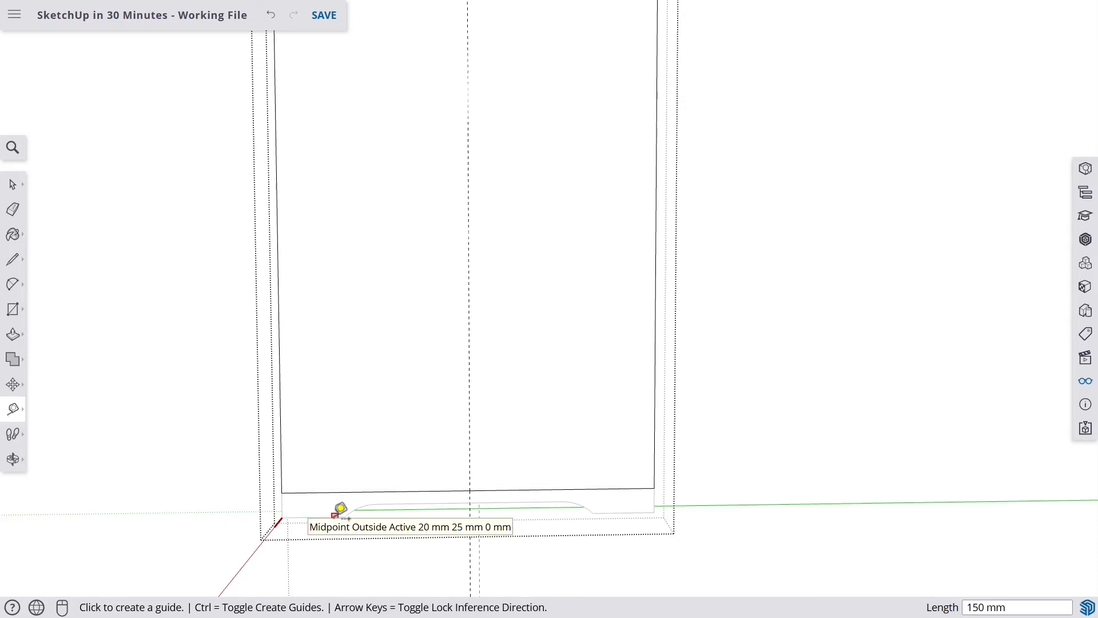
# - Create a horizontal guide 150 mm above the side board's bottom edge
pyautogui.scroll(1, 341, 508)
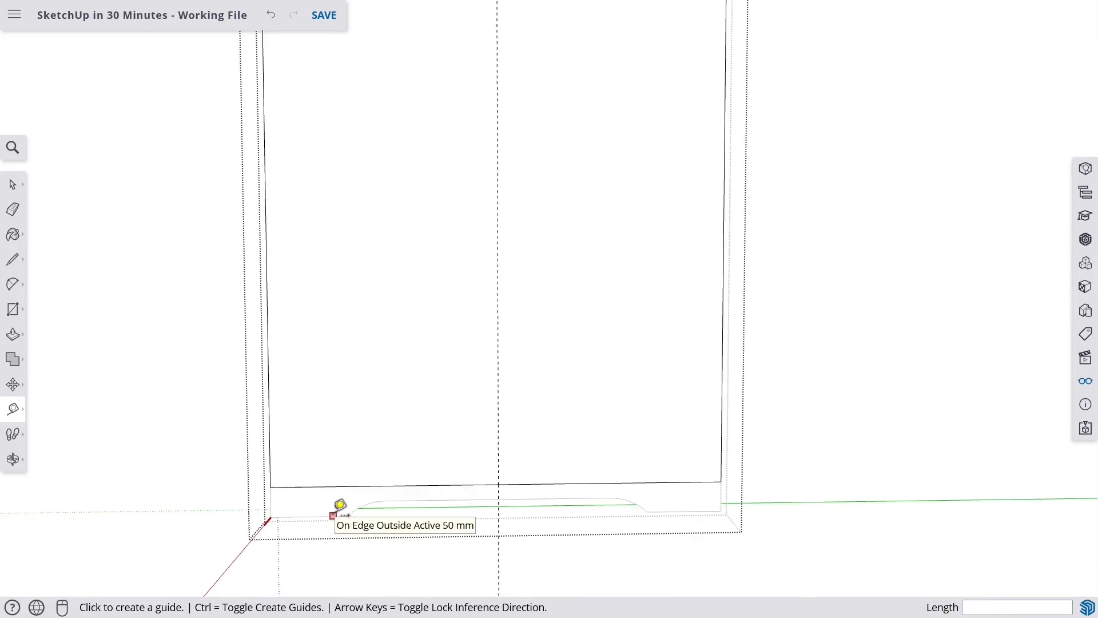
pyautogui.click(333, 515)
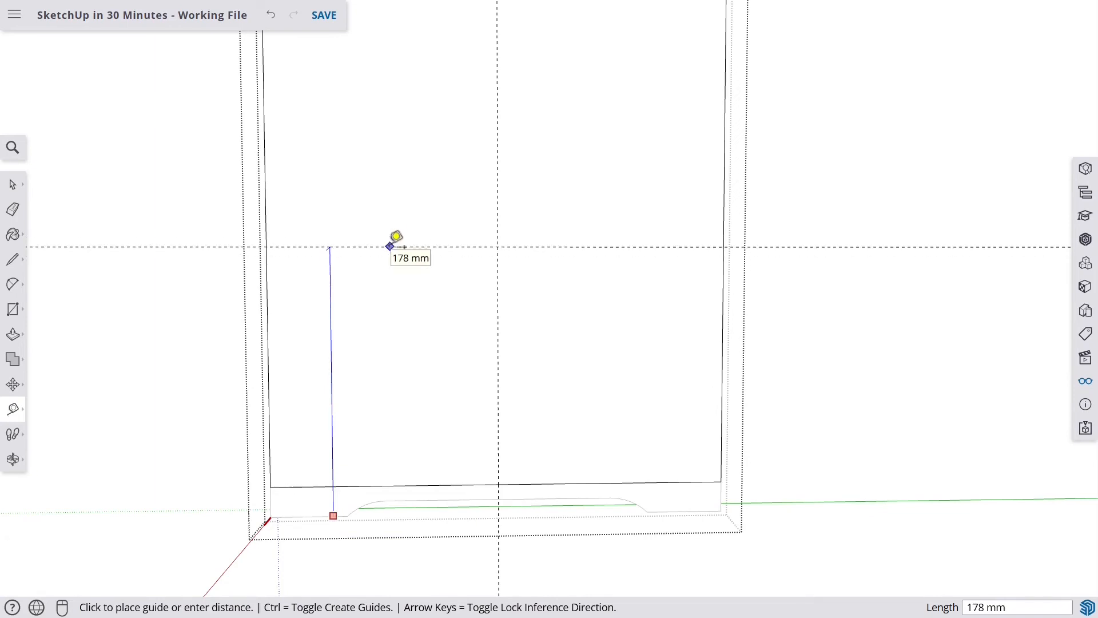
pyautogui.write('150')
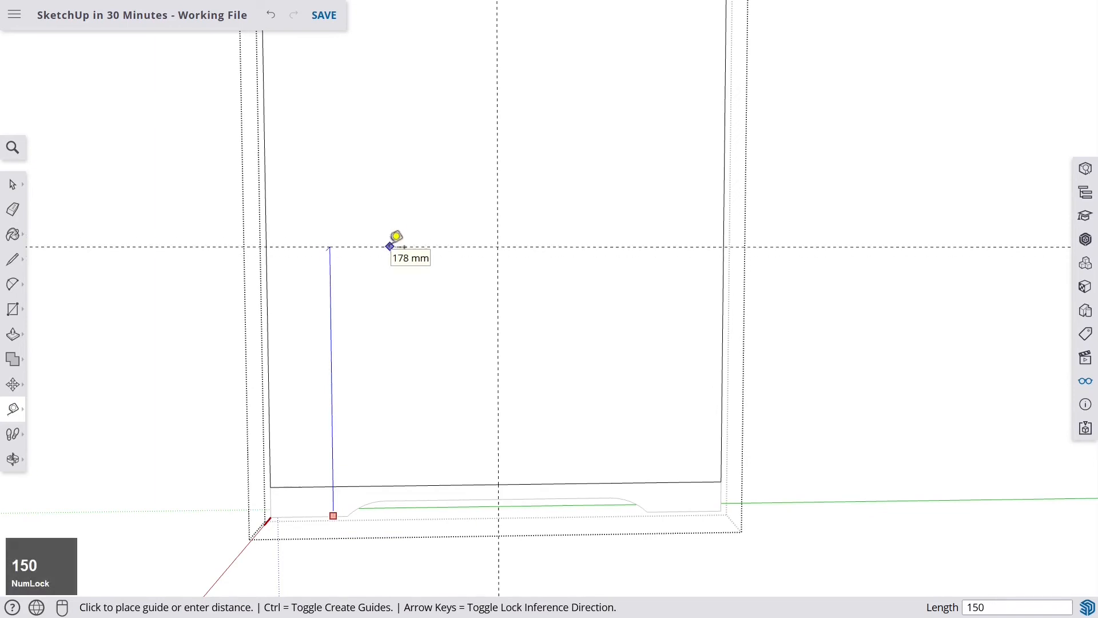
pyautogui.press('Return')
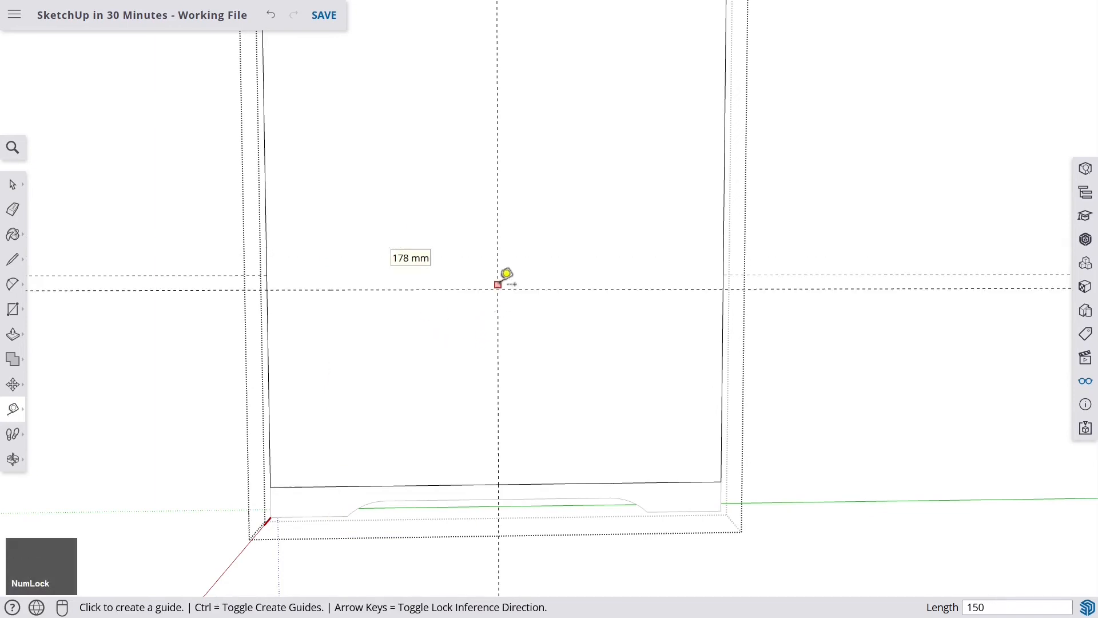
# - Draw a circle of 15 mm radius centred on the intersection of the two new guides
pyautogui.scroll(3, 505, 279)
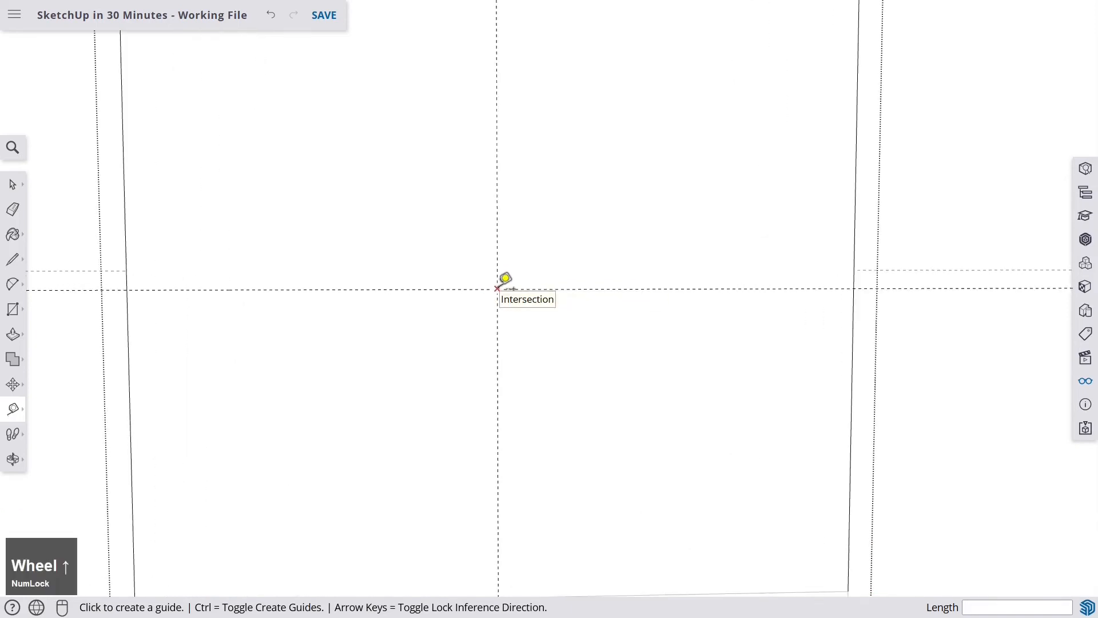
pyautogui.scroll(-5, 505, 279)
pyautogui.scroll(1, 506, 281)
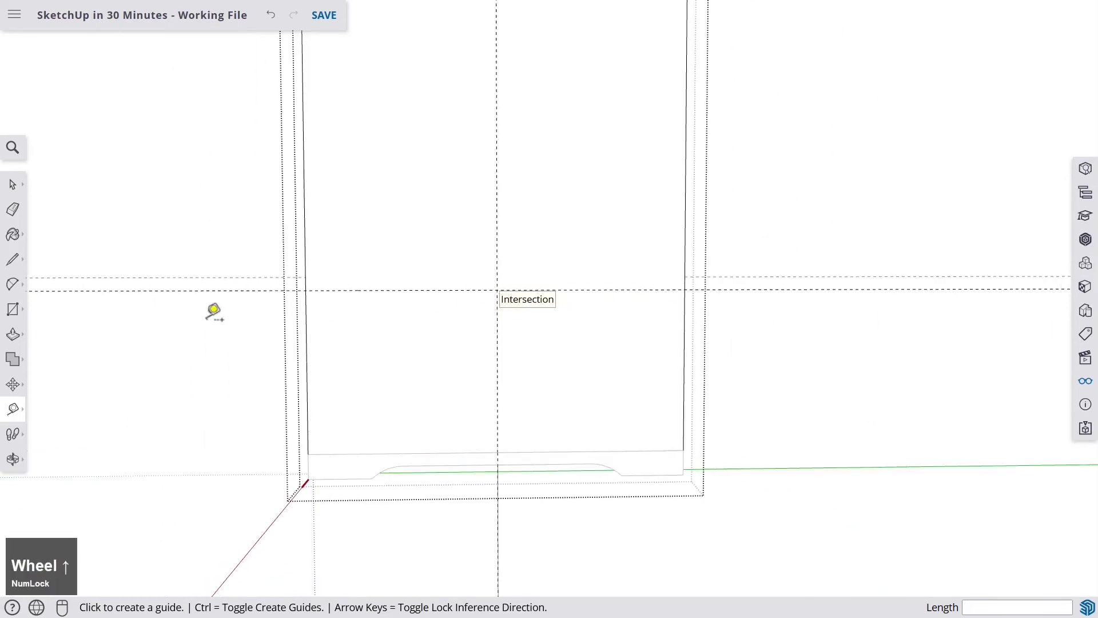
pyautogui.click(16, 313)
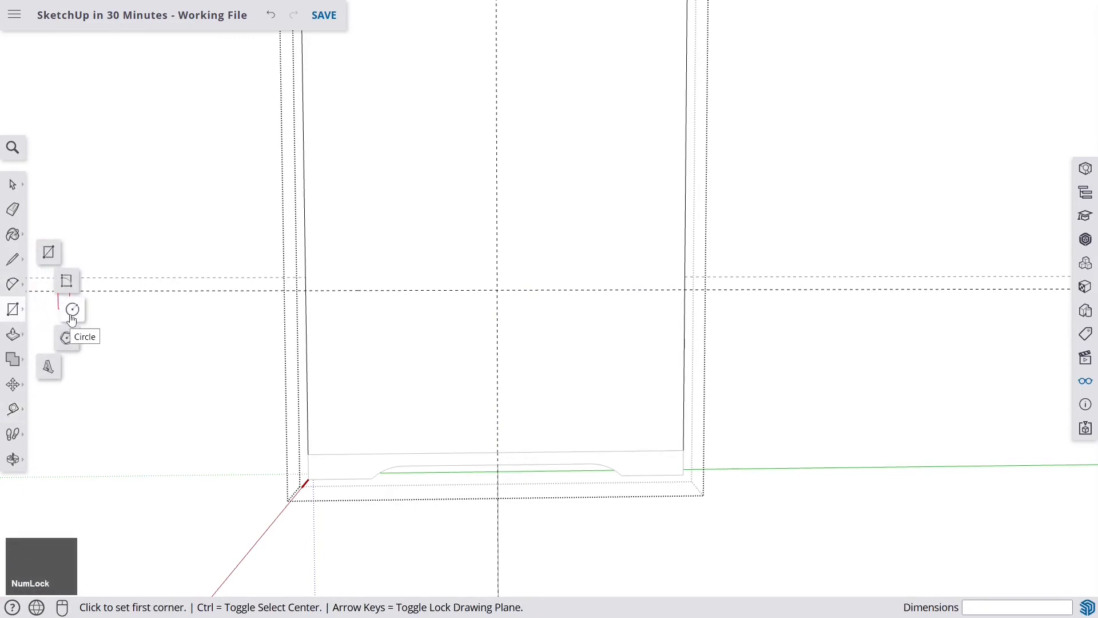
pyautogui.click(13, 284)
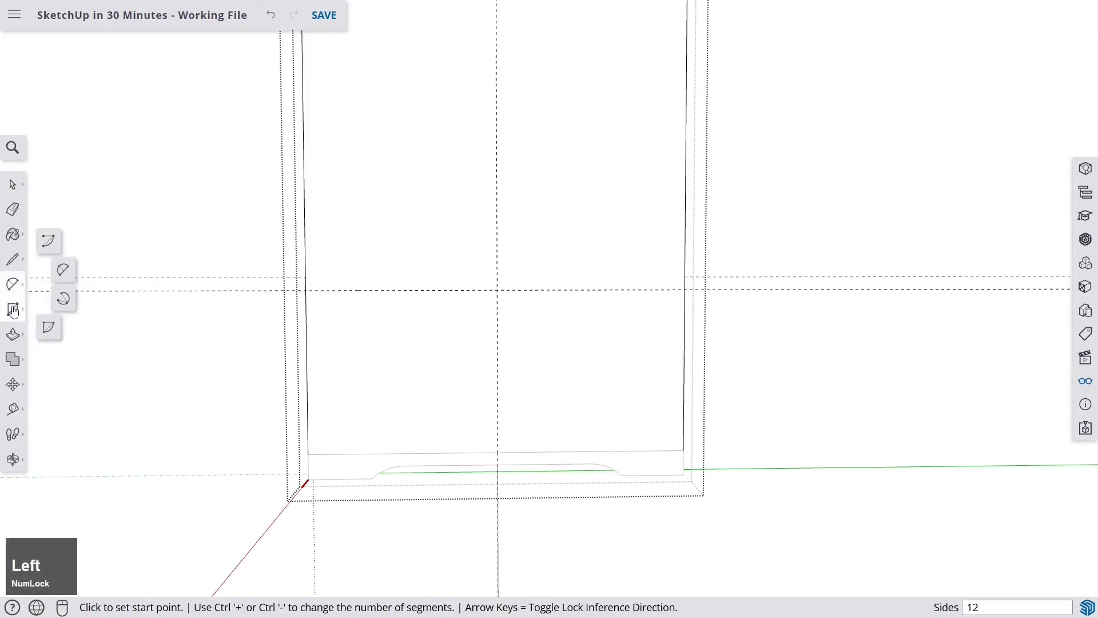
pyautogui.click(14, 312)
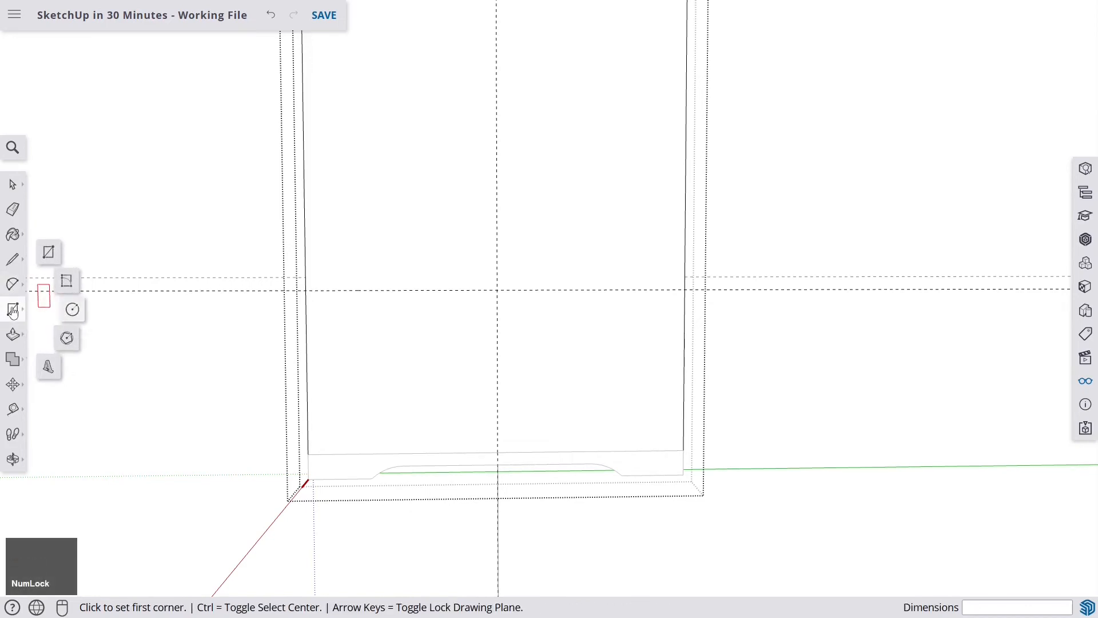
pyautogui.click(73, 310)
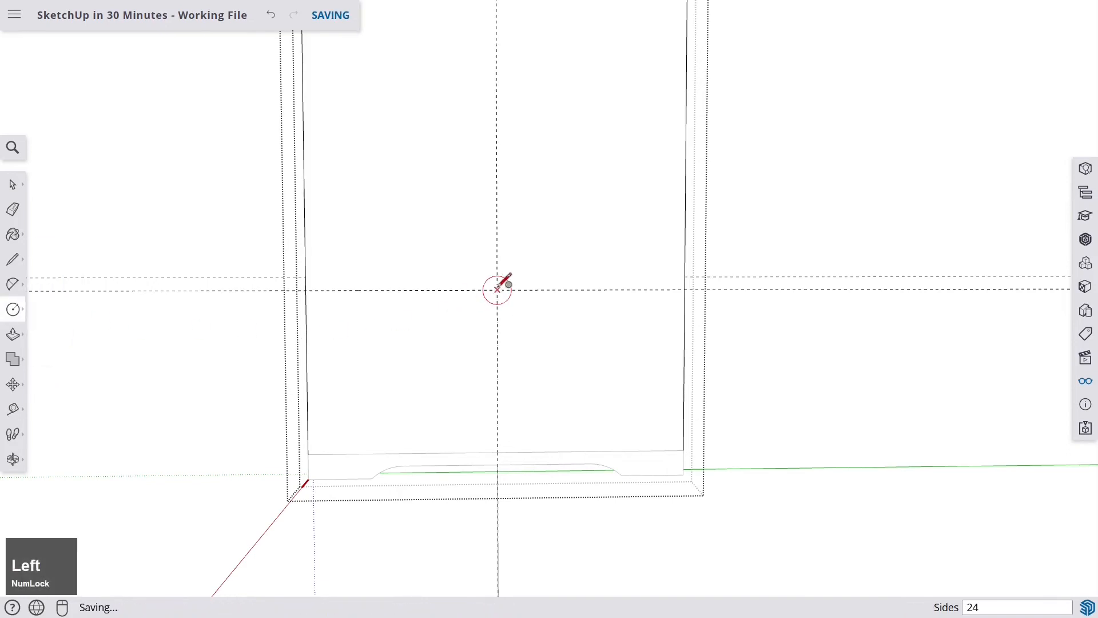
pyautogui.scroll(3, 497, 288)
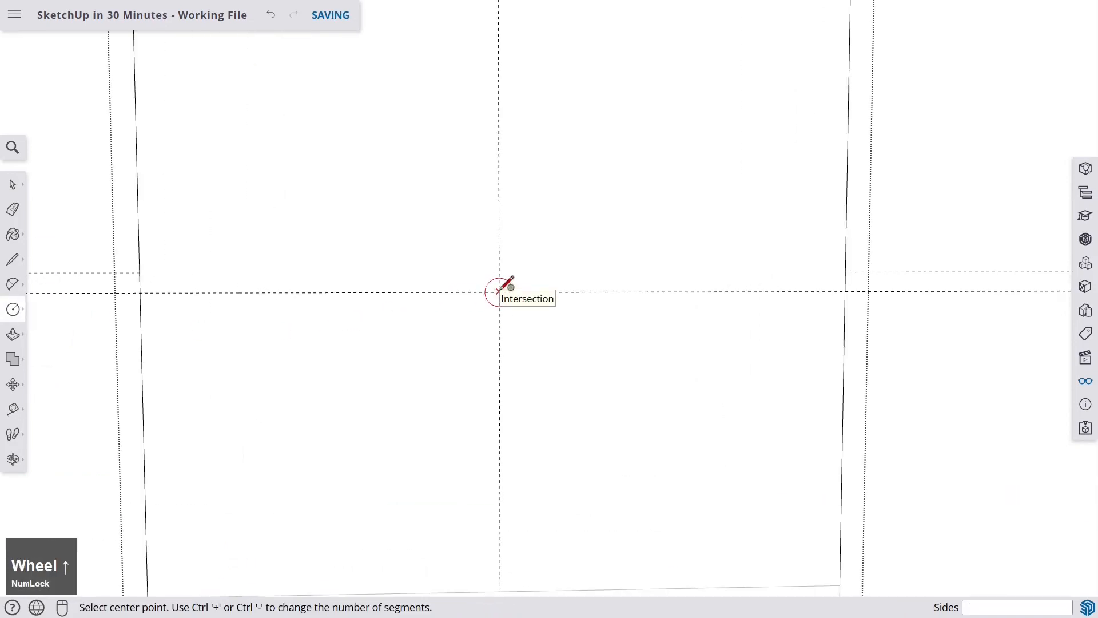
pyautogui.click(498, 292)
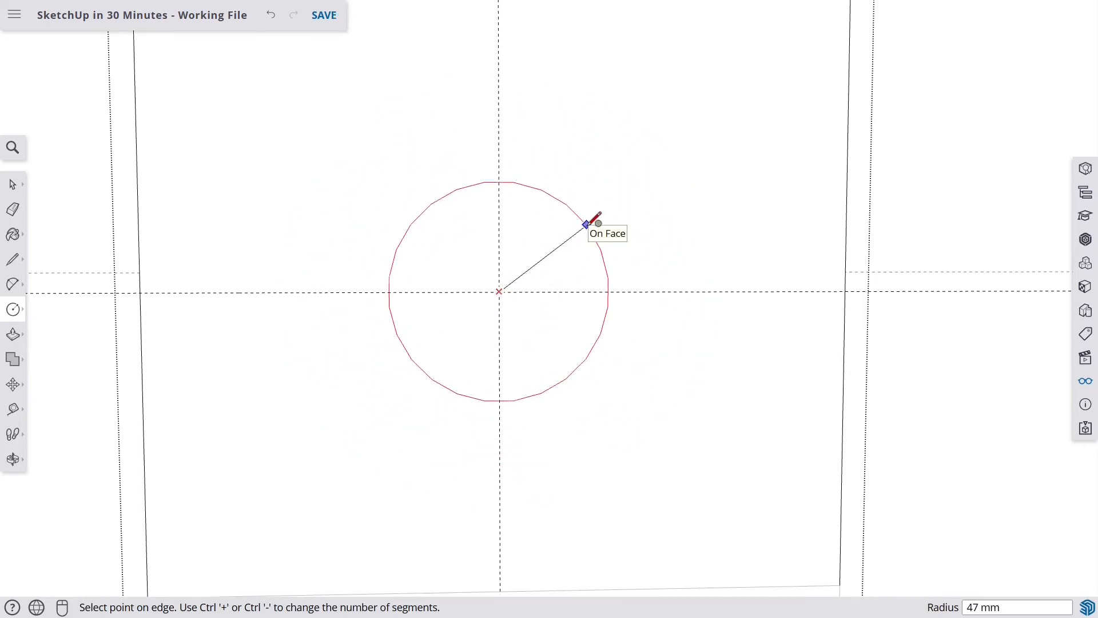
pyautogui.write('15')
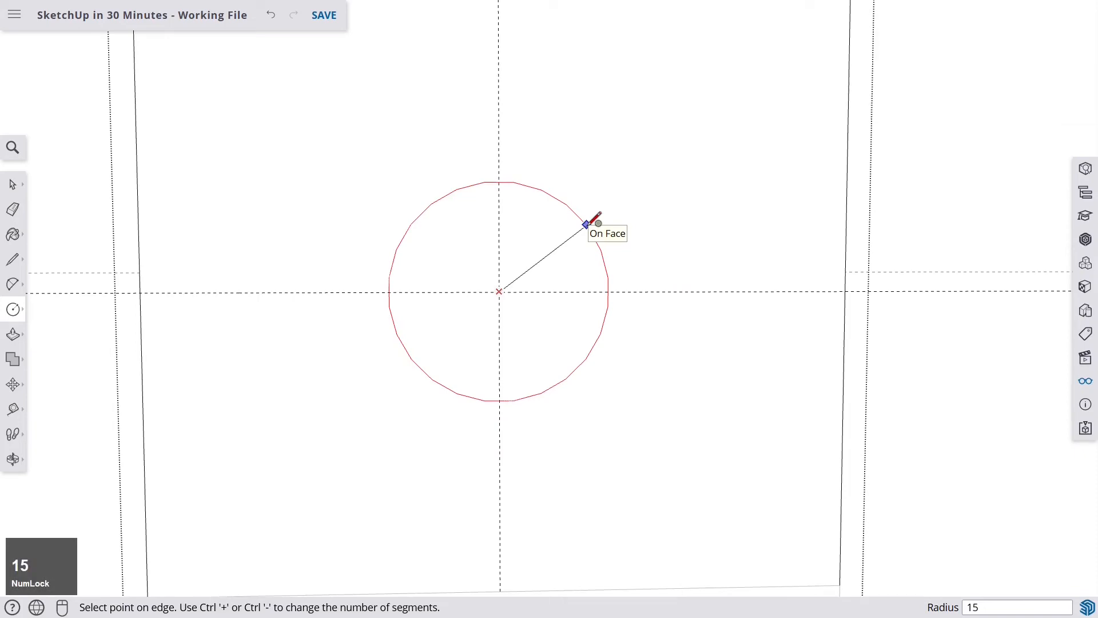
pyautogui.press('Return')
pyautogui.scroll(-2, 465, 262)
pyautogui.scroll(3, 481, 278)
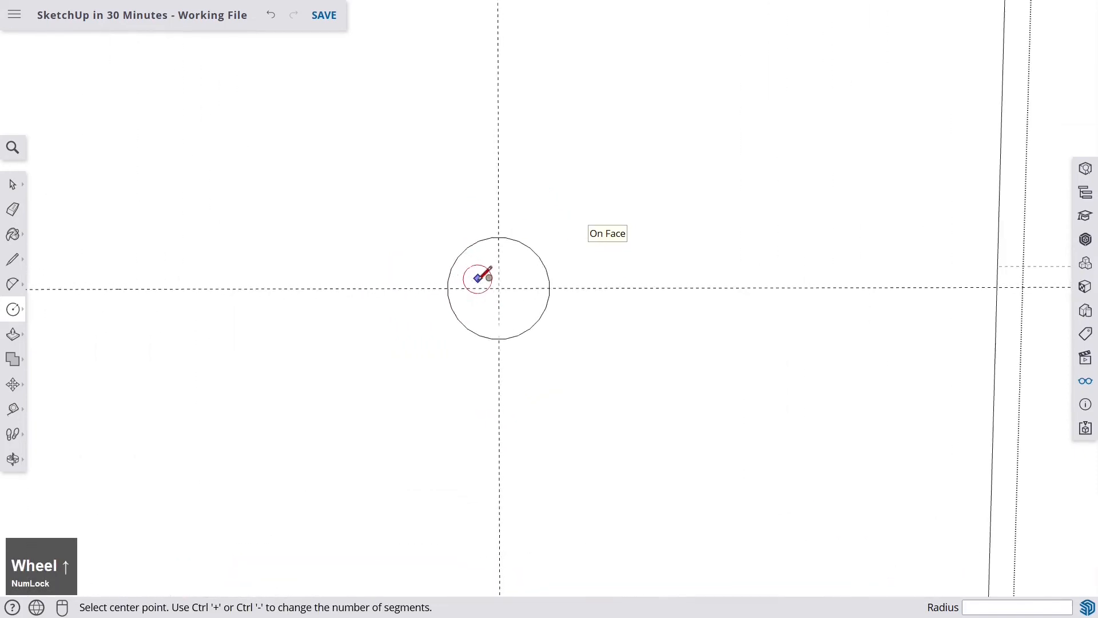
pyautogui.moveTo(481, 272); pyautogui.dragTo(625, 280, button='middle')
pyautogui.scroll(-2, 616, 286)
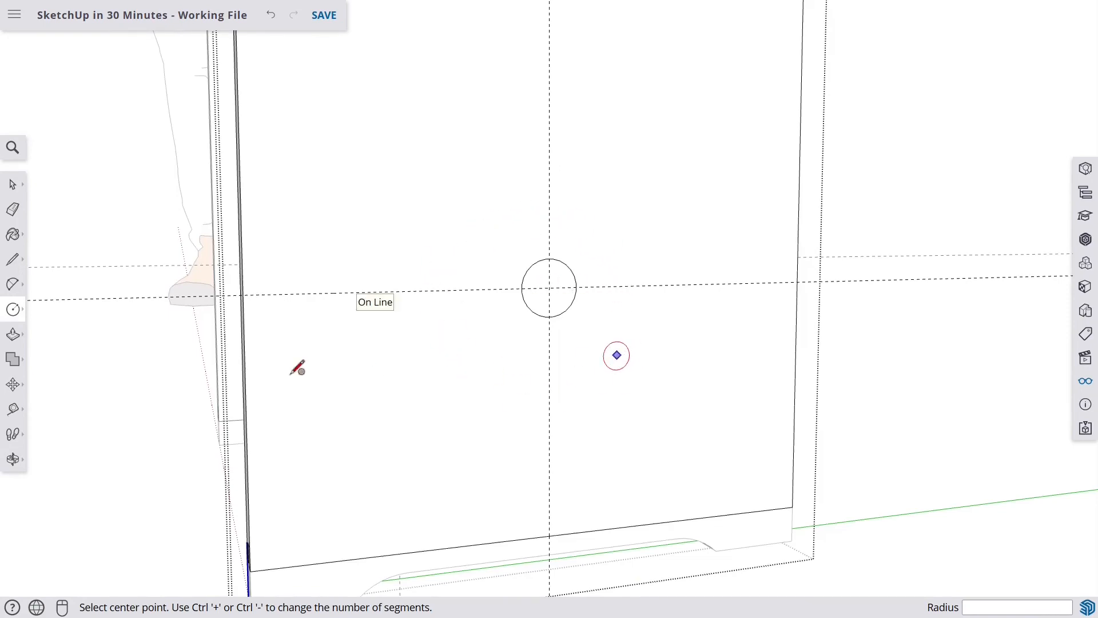
# - Push the circle through the side board with Push/Pull to cut the 20 mm dowel hole
pyautogui.click(13, 336)
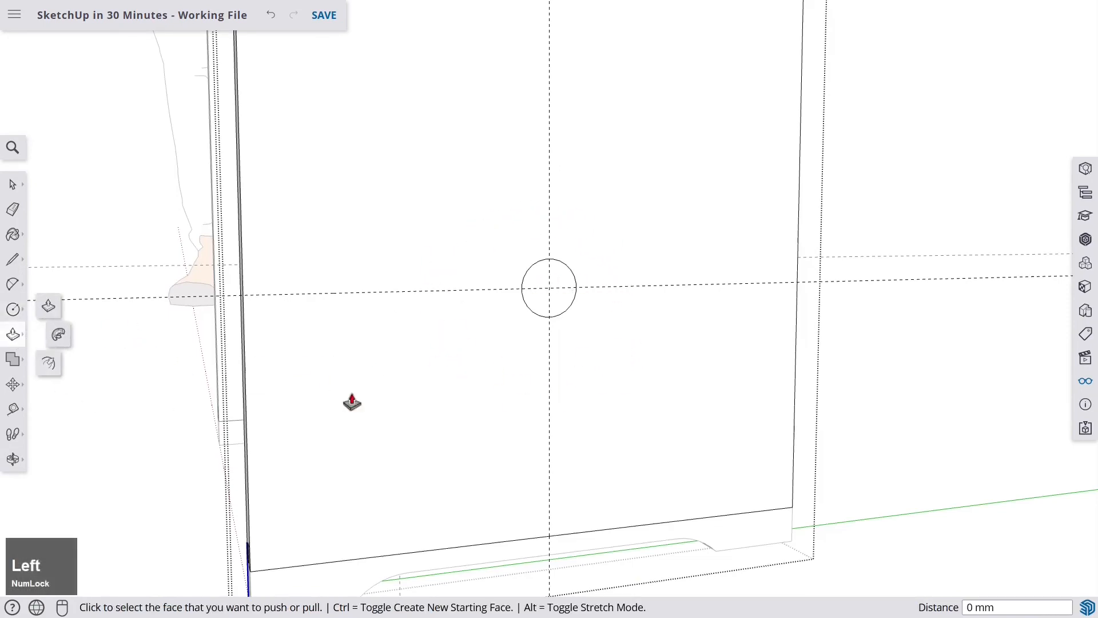
pyautogui.click(550, 290)
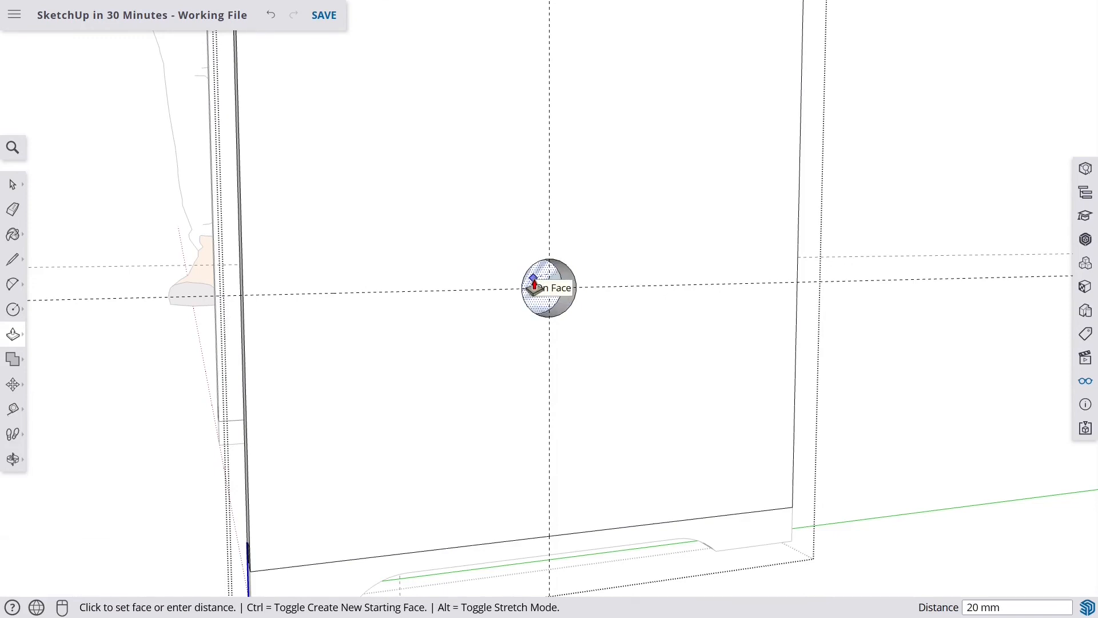
pyautogui.click(535, 285)
pyautogui.scroll(-6, 535, 285)
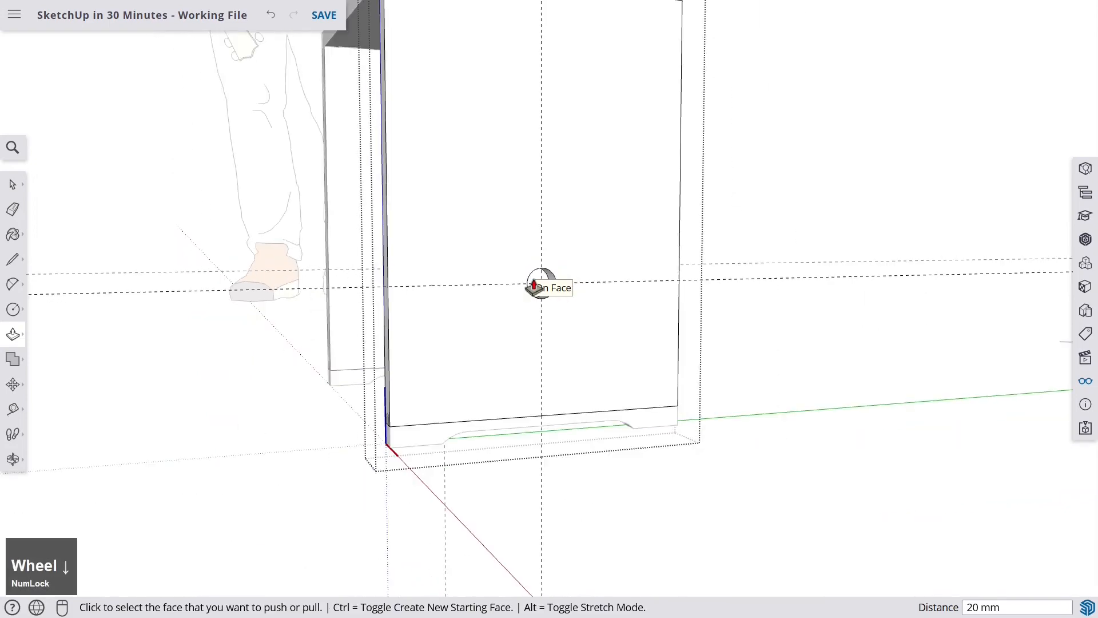
pyautogui.moveTo(532, 286); pyautogui.dragTo(503, 282, button='middle')
pyautogui.scroll(3, 405, 277)
pyautogui.scroll(-3, 405, 277)
pyautogui.scroll(8, 515, 289)
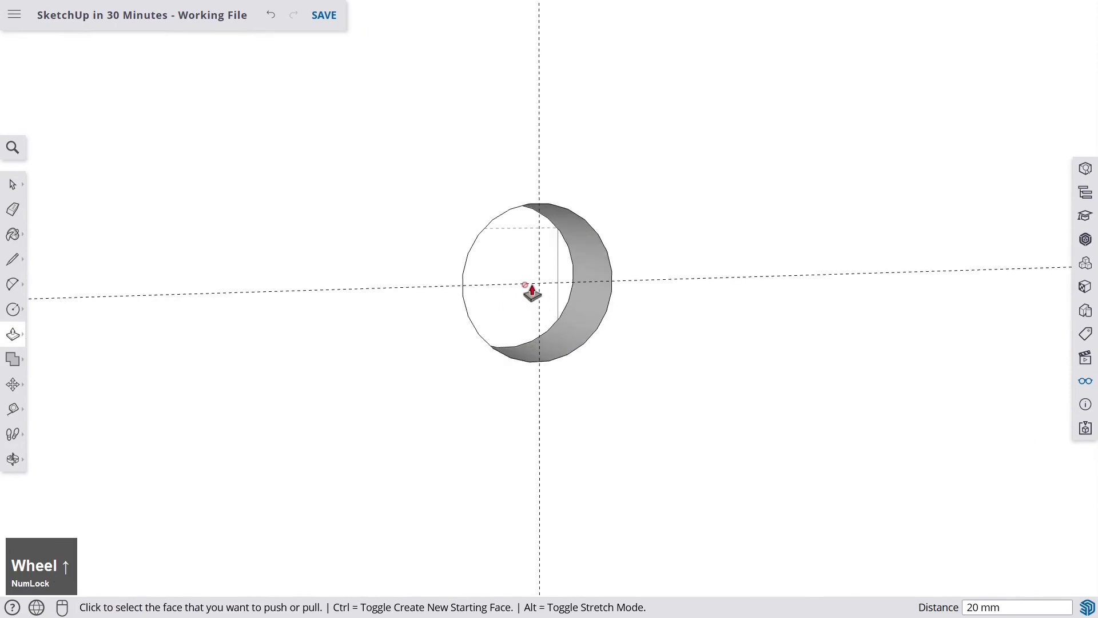
pyautogui.scroll(-5, 529, 289)
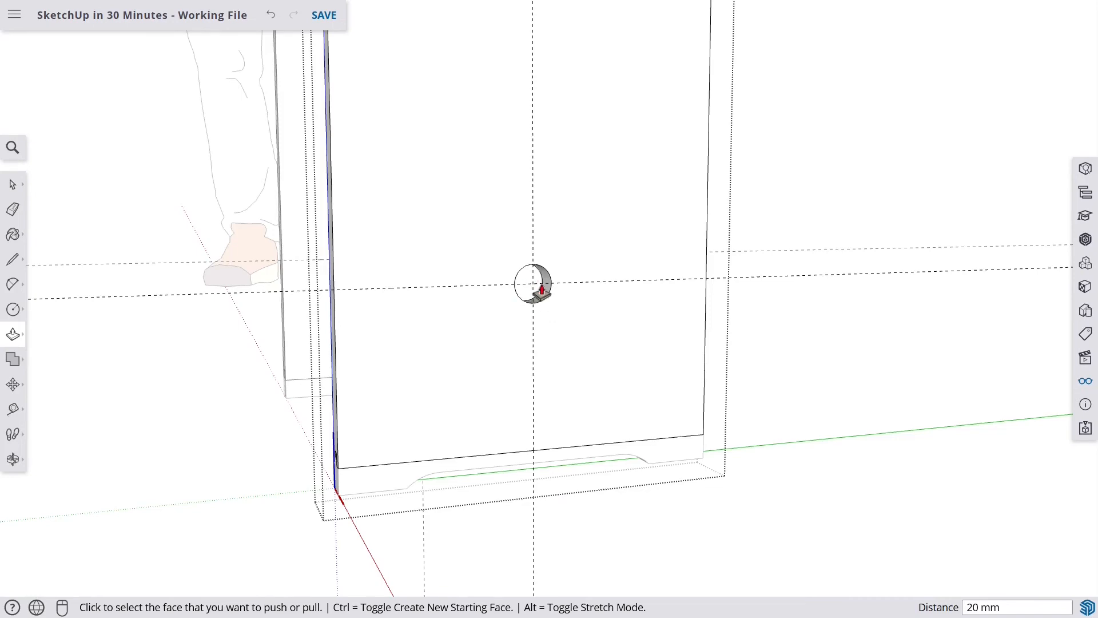
pyautogui.scroll(-5, 542, 291)
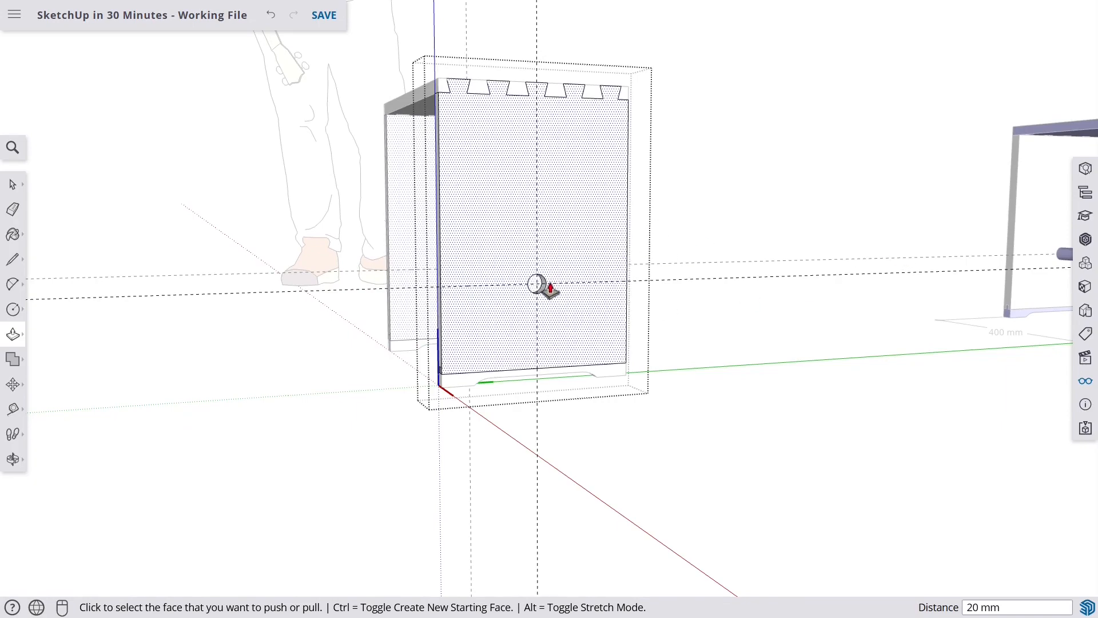
pyautogui.scroll(2, 538, 286)
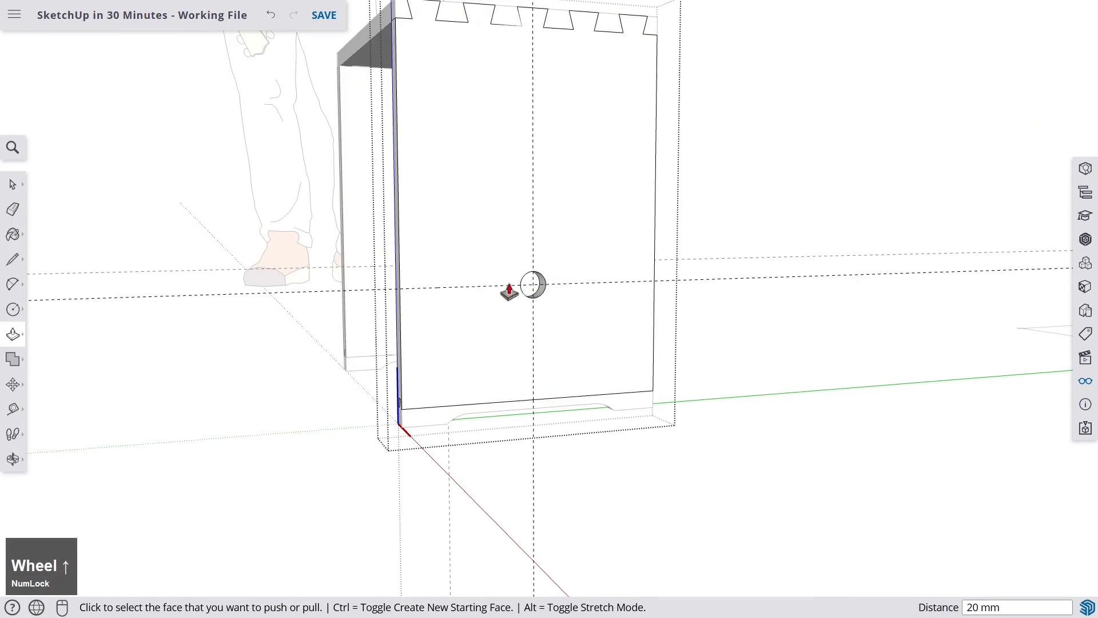
pyautogui.press('space')
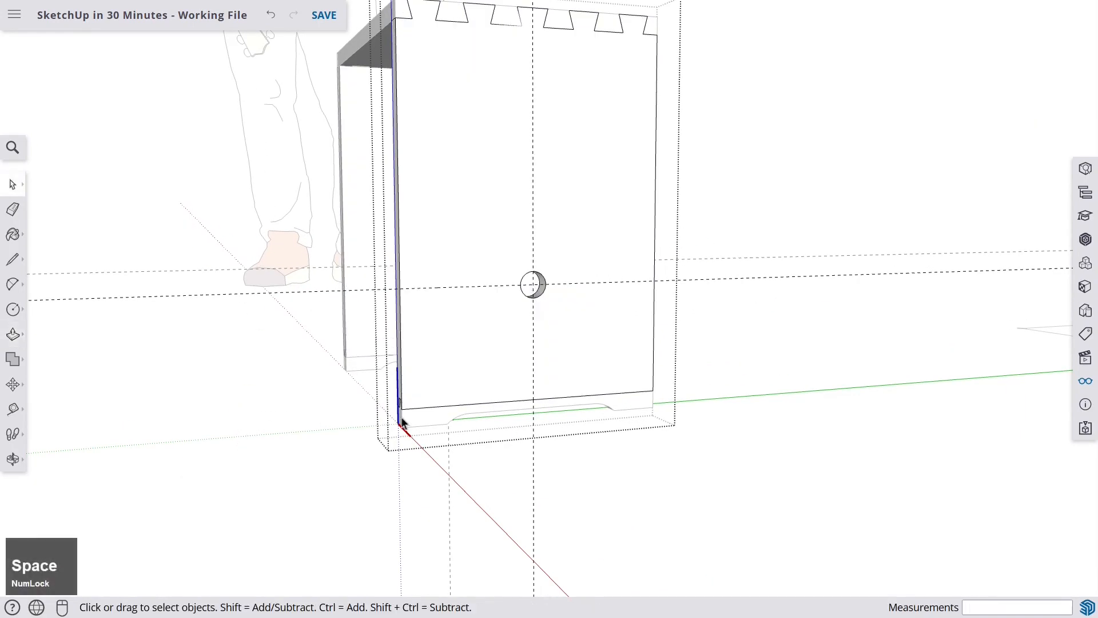
# - Close the group and draw a 15 mm radius circle at the guide intersection on the opposite side board
pyautogui.click(904, 103)
pyautogui.moveTo(557, 221)
pyautogui.mouseDown(button='middle')
pyautogui.moveTo(694, 265)
pyautogui.moveTo(582, 316)
pyautogui.mouseUp(button='middle')
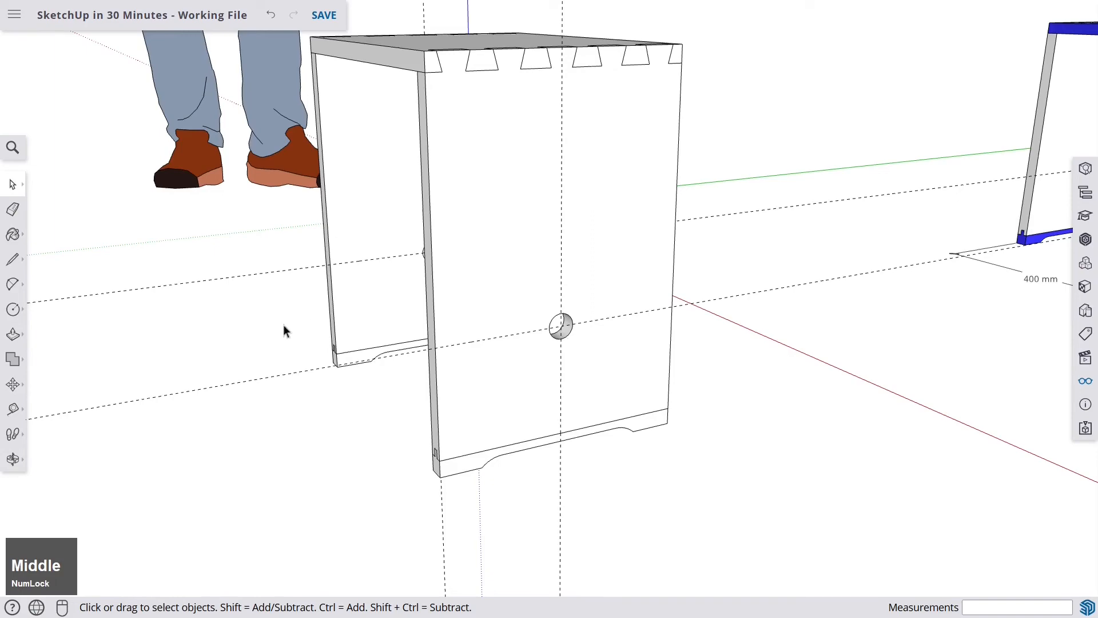
pyautogui.click(14, 311)
pyautogui.scroll(5, 557, 328)
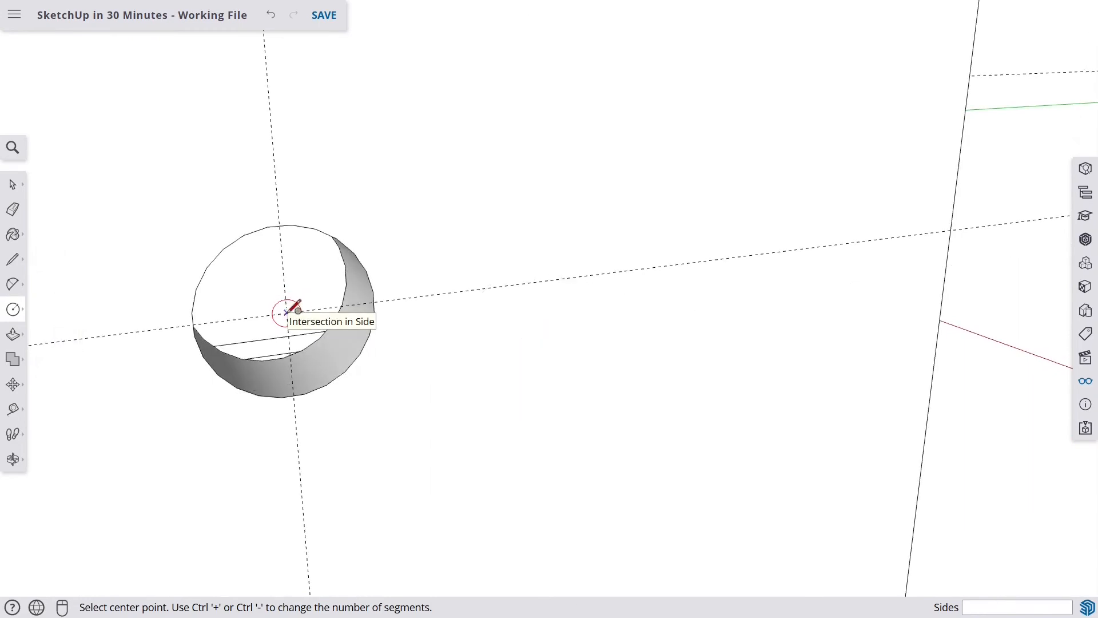
pyautogui.click(287, 312)
pyautogui.press('Num_Lock')
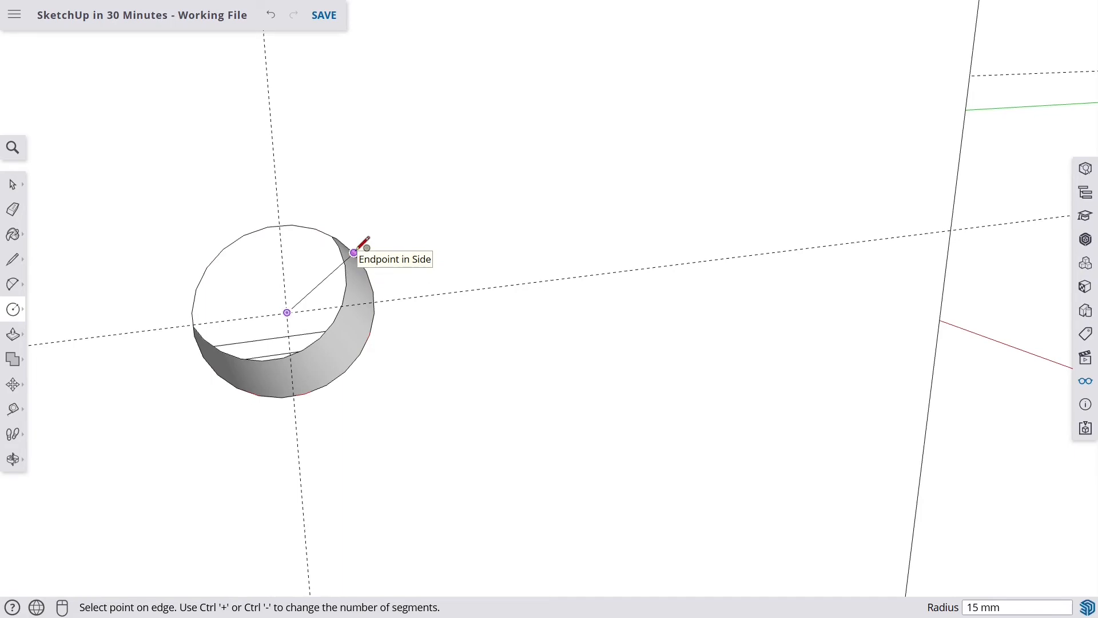
pyautogui.click(354, 252)
# - Pull the new circle out 400 mm with Push/Pull to form the dowel reaching the other side board's hole
pyautogui.scroll(-5, 355, 252)
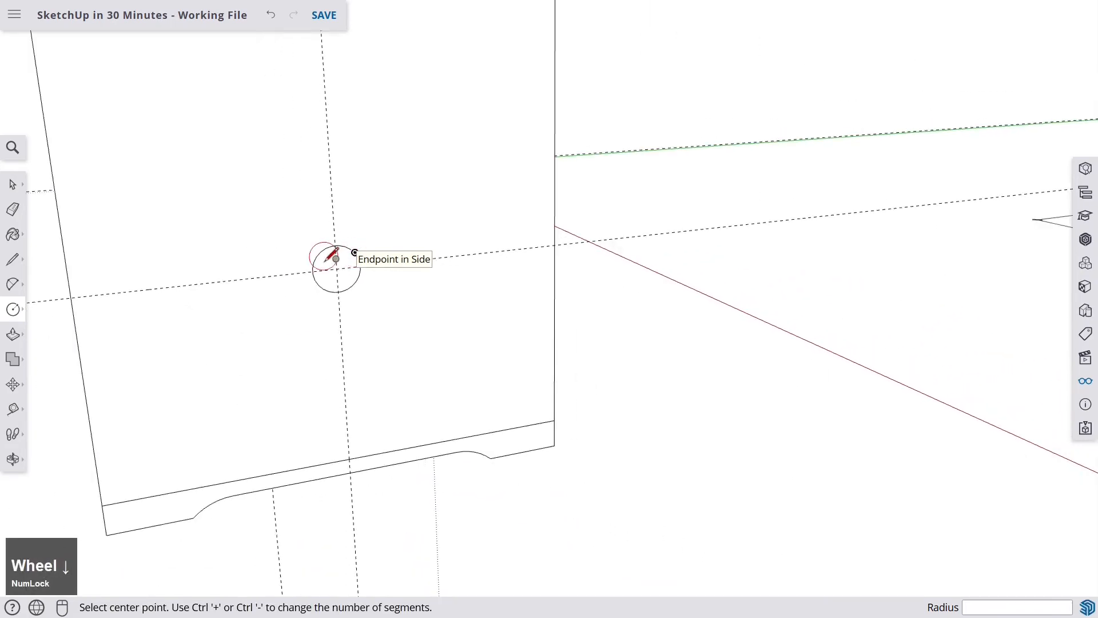
pyautogui.moveTo(336, 258); pyautogui.dragTo(508, 284, button='middle')
pyautogui.scroll(-2, 369, 289)
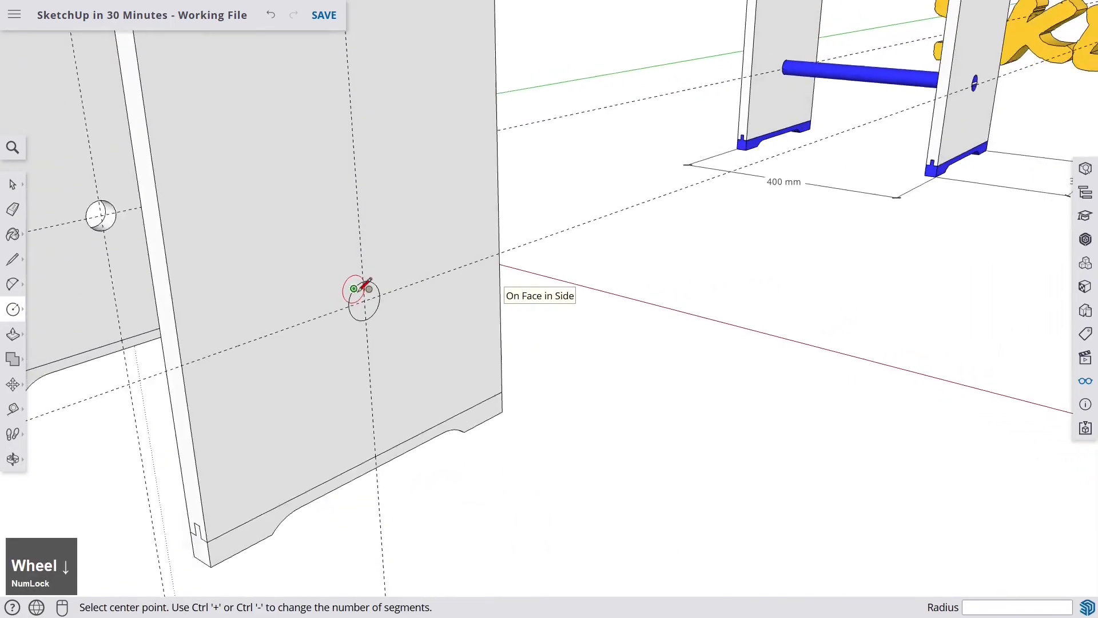
pyautogui.scroll(-2, 363, 286)
pyautogui.scroll(1, 369, 290)
pyautogui.scroll(-1, 375, 293)
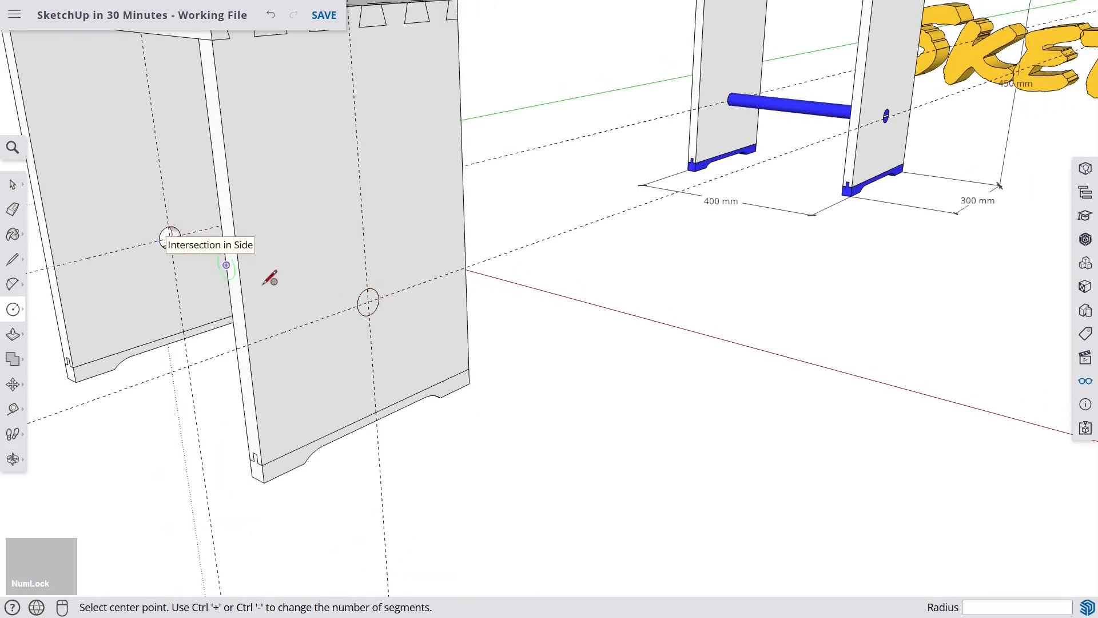
pyautogui.click(14, 334)
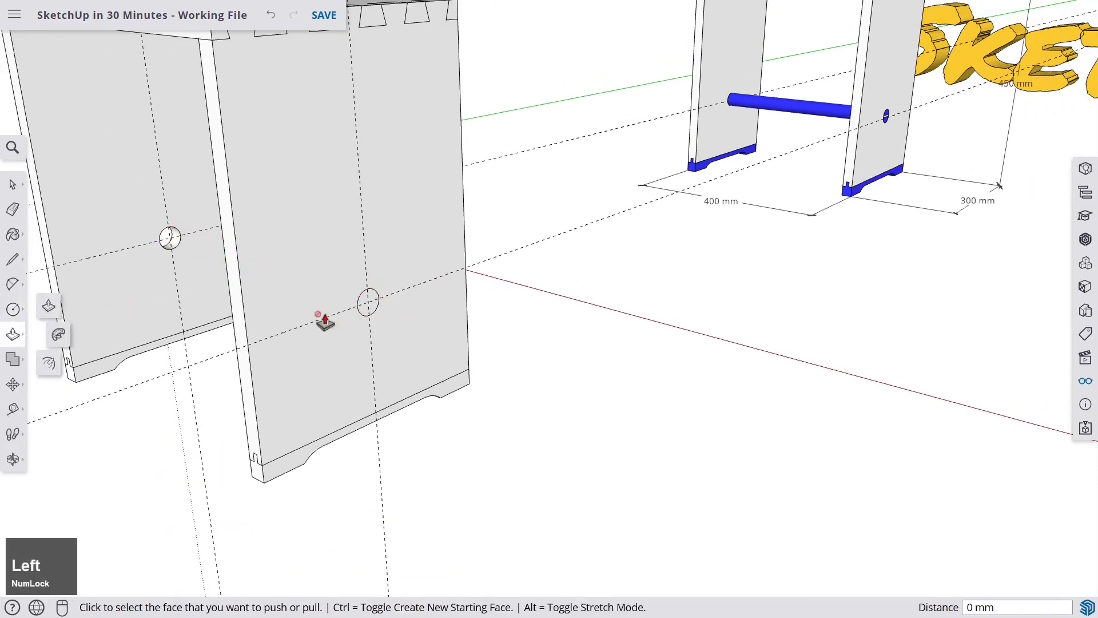
pyautogui.scroll(2, 398, 303)
pyautogui.click(396, 294)
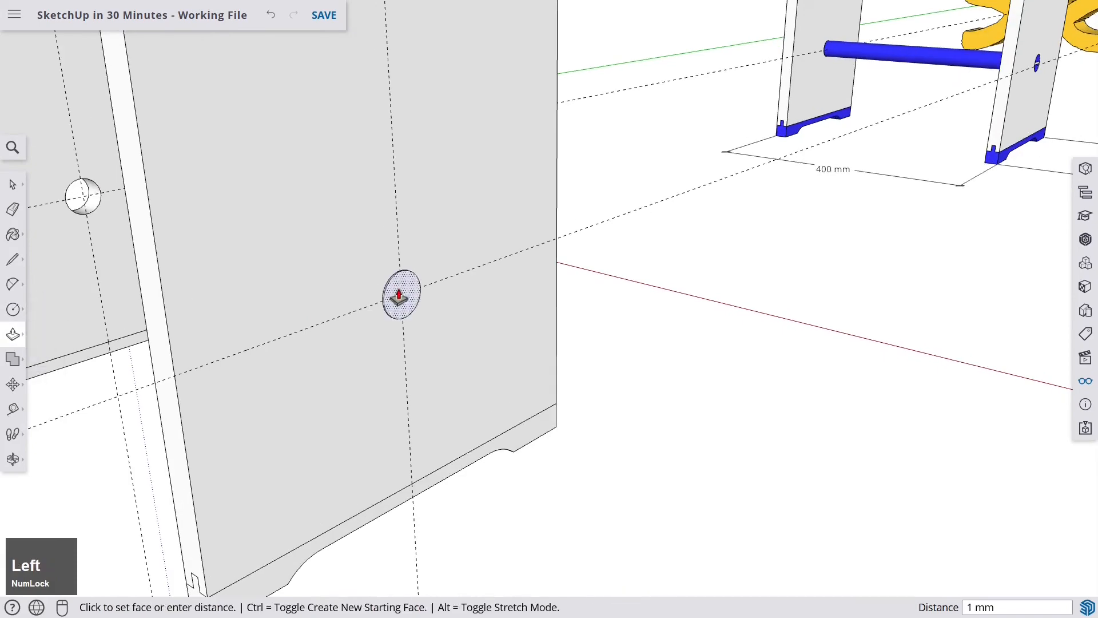
pyautogui.scroll(-5, 400, 295)
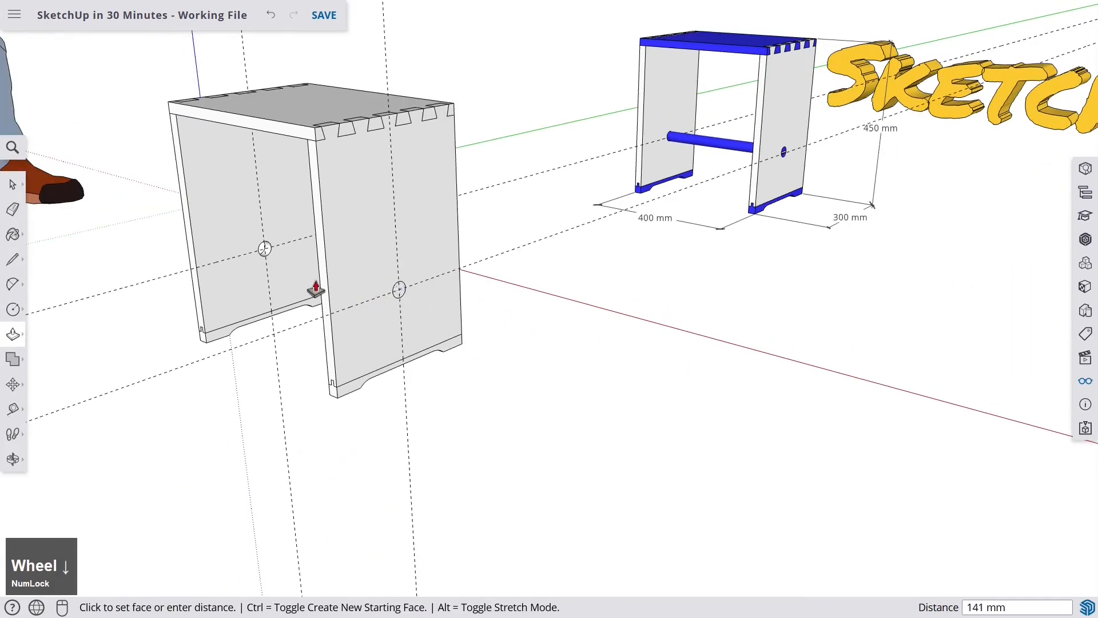
pyautogui.moveTo(255, 255); pyautogui.dragTo(629, 302, button='middle')
pyautogui.scroll(3, 324, 326)
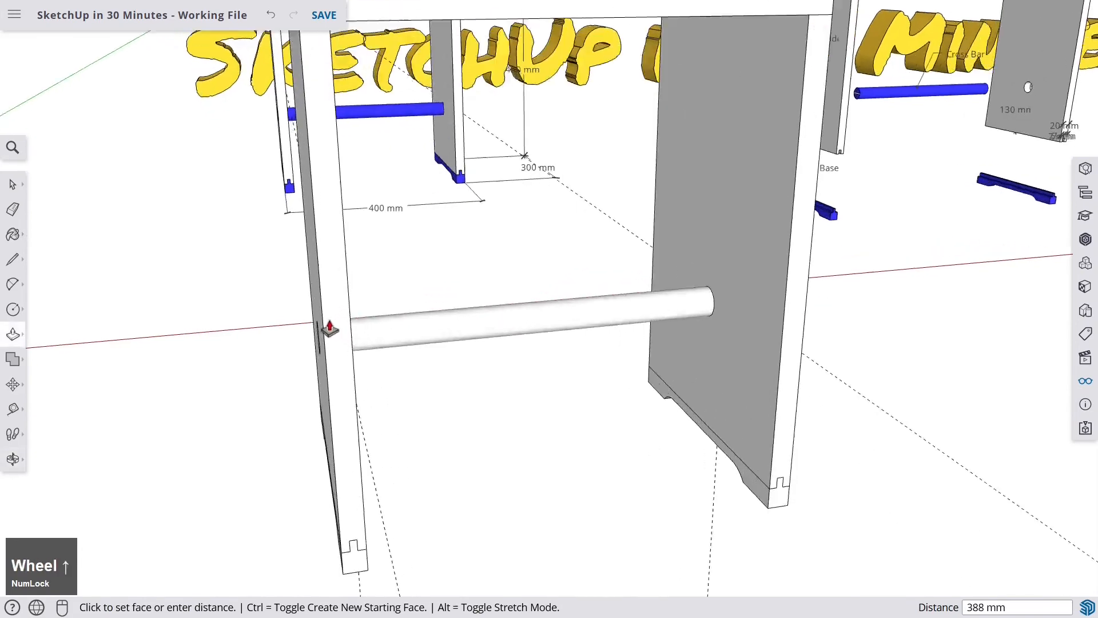
pyautogui.moveTo(324, 326); pyautogui.dragTo(332, 351, button='middle')
pyautogui.scroll(2, 331, 357)
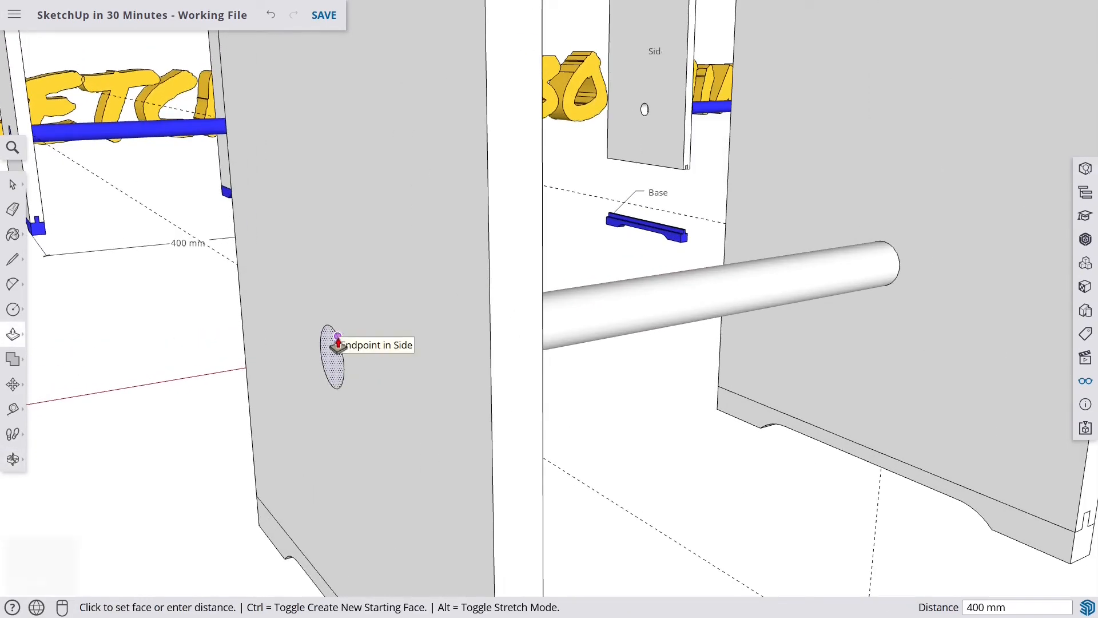
pyautogui.click(338, 343)
# - Delete all guides in the model
pyautogui.scroll(-5, 620, 265)
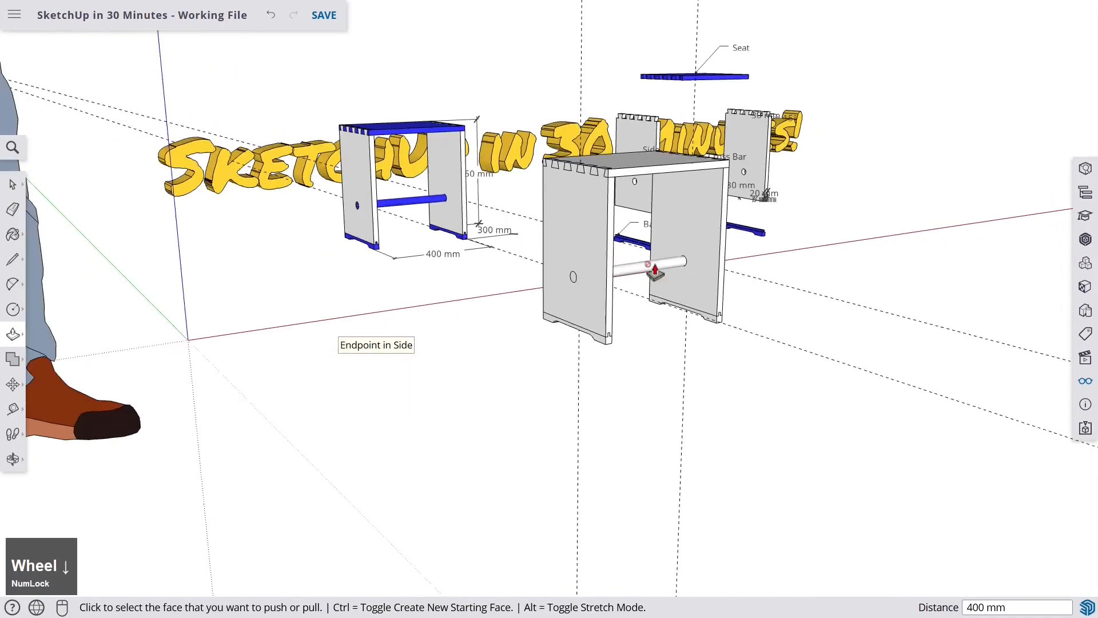
pyautogui.moveTo(620, 265); pyautogui.dragTo(427, 270, button='middle')
pyautogui.scroll(6, 426, 270)
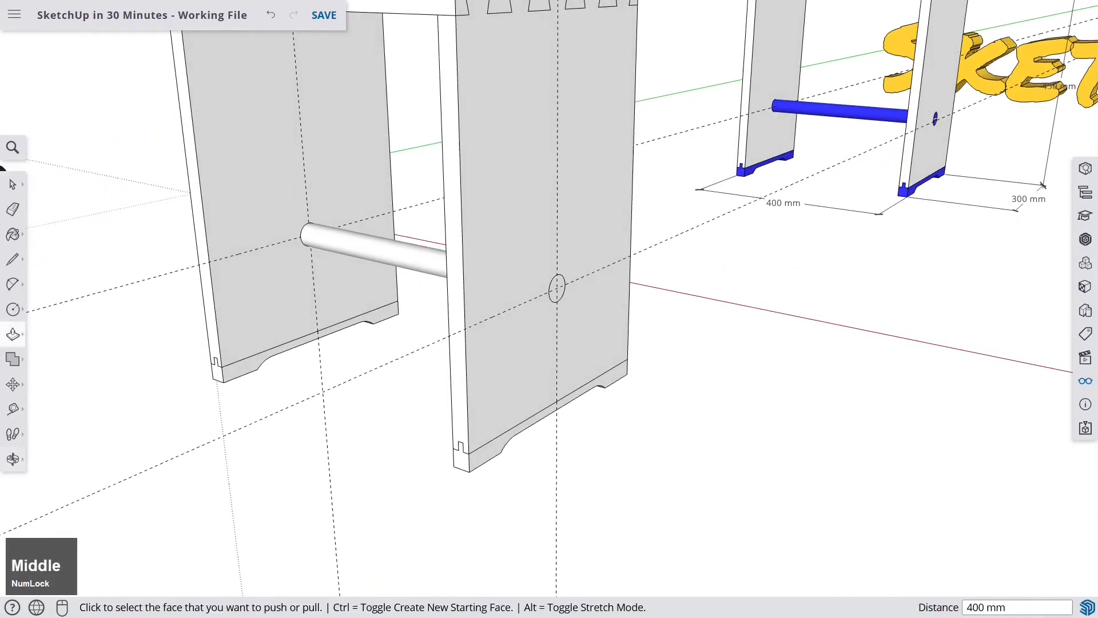
pyautogui.click(1092, 387)
pyautogui.click(940, 356)
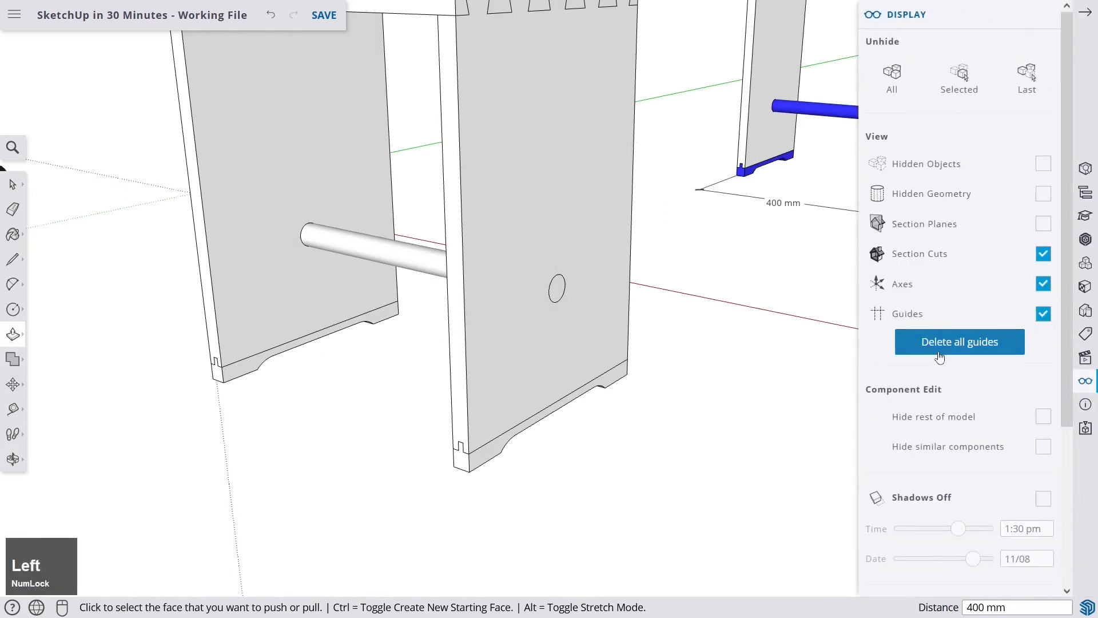
pyautogui.click(1086, 12)
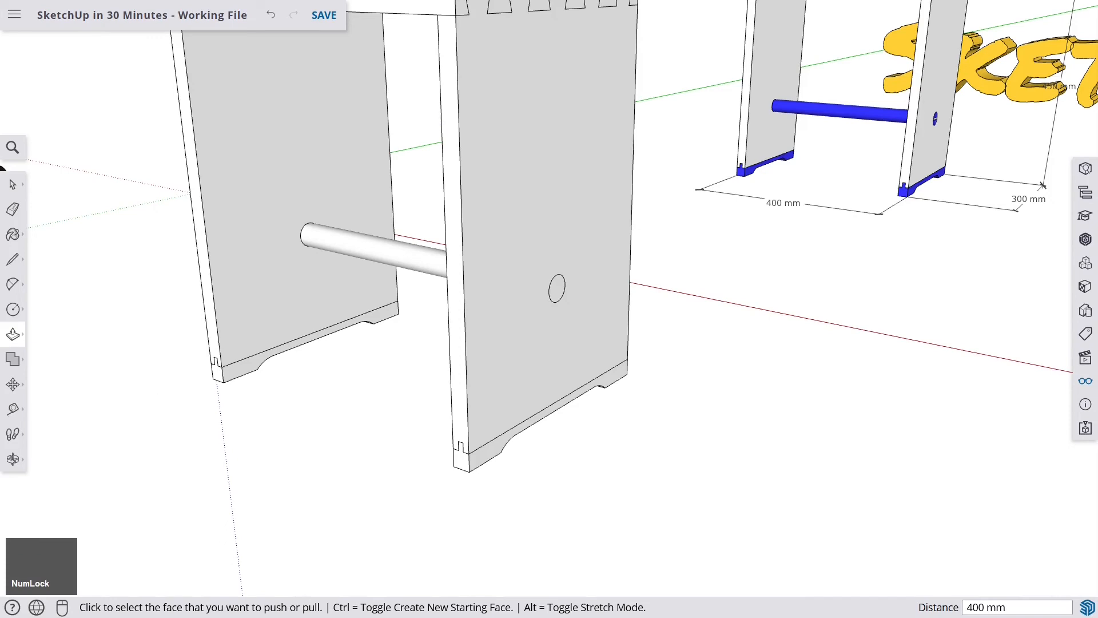
# - Select the entire dowel and make it a group
pyautogui.press('space')
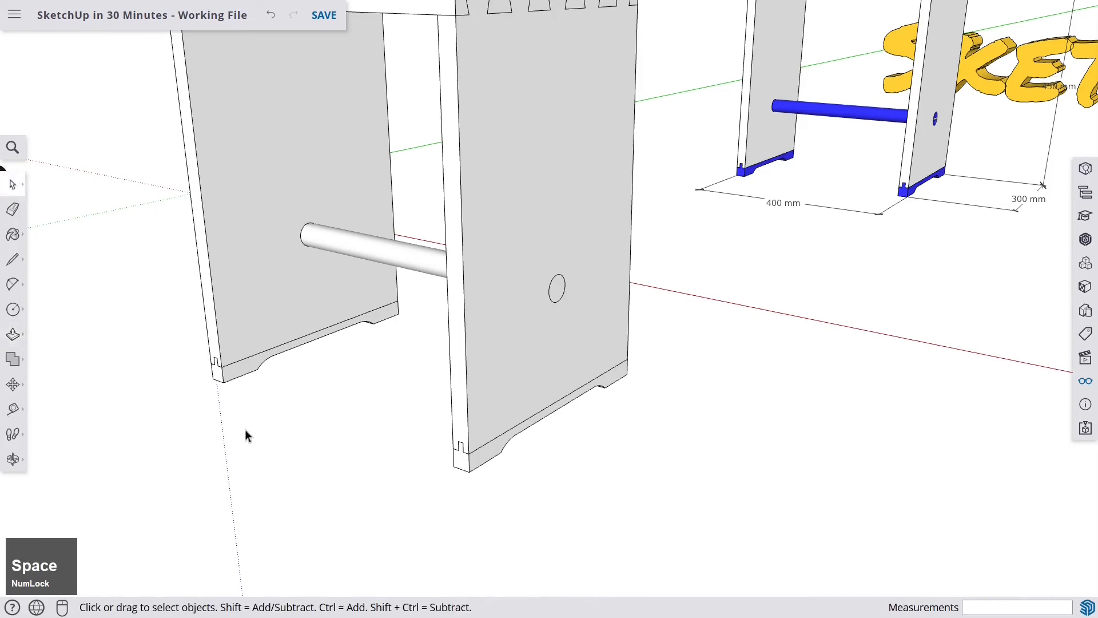
pyautogui.click(409, 264)
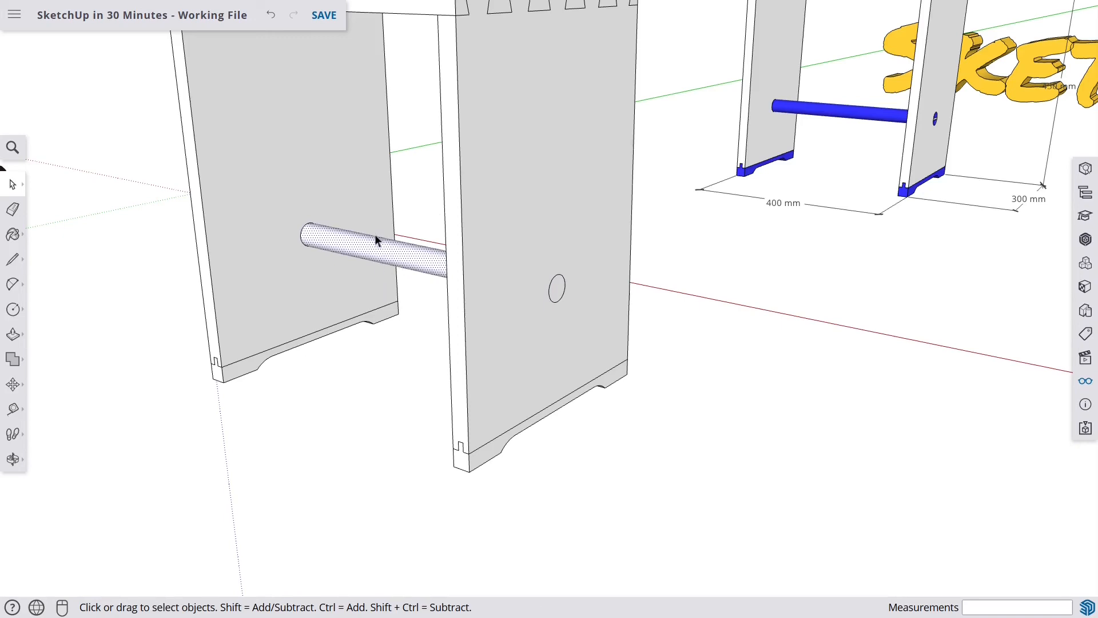
pyautogui.scroll(2, 402, 249)
pyautogui.scroll(-1, 400, 253)
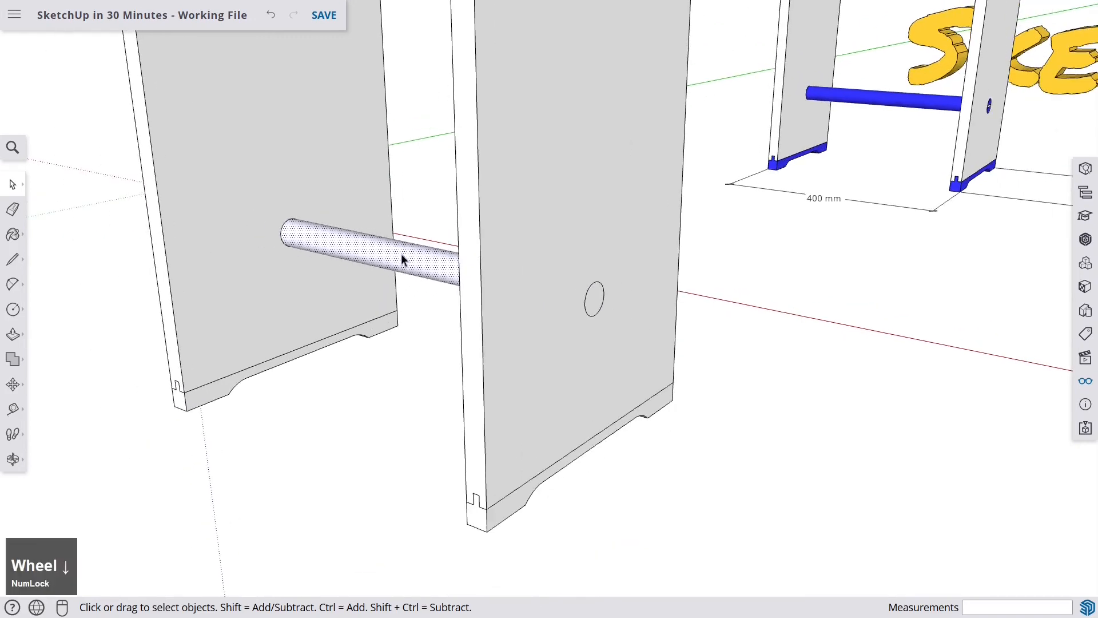
pyautogui.rightClick(399, 255)
pyautogui.click(374, 261)
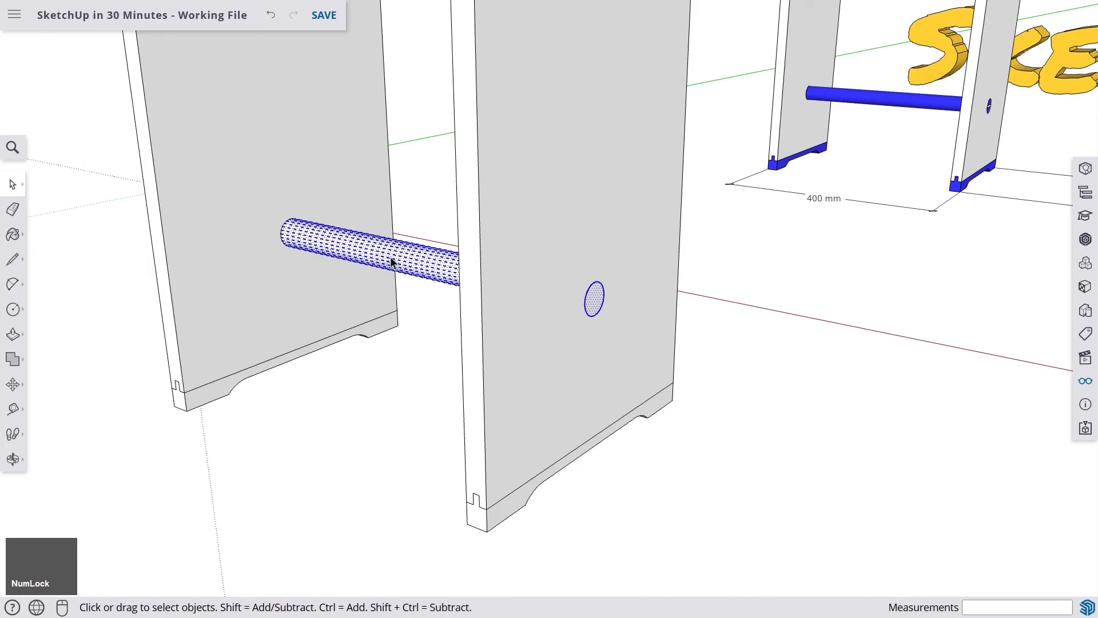
pyautogui.rightClick(392, 263)
pyautogui.click(466, 381)
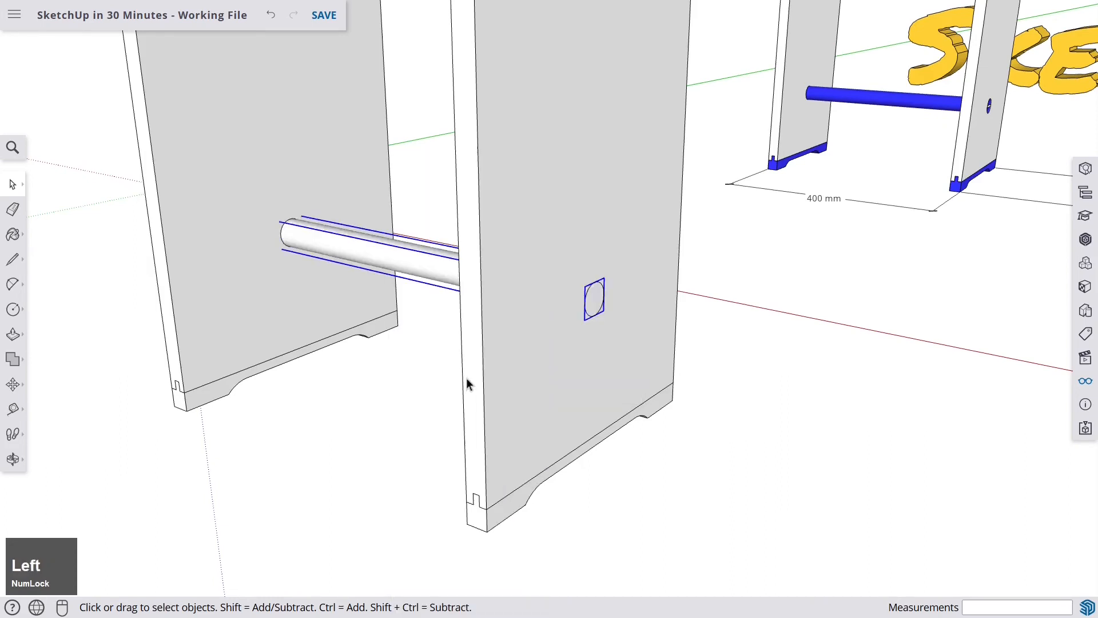
pyautogui.press('m')
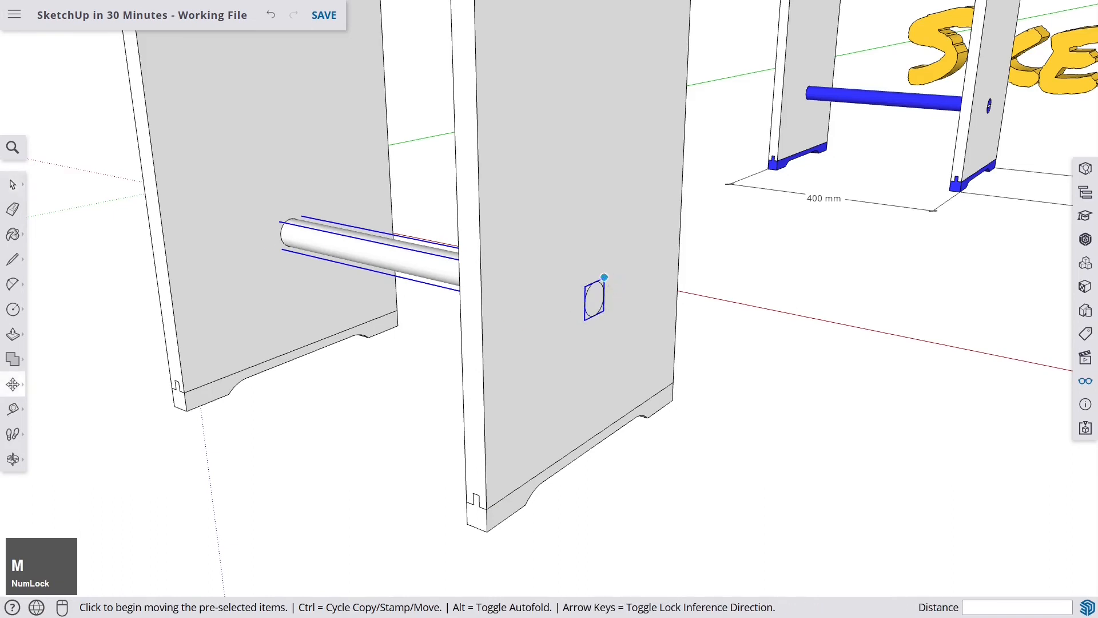
pyautogui.click(640, 303)
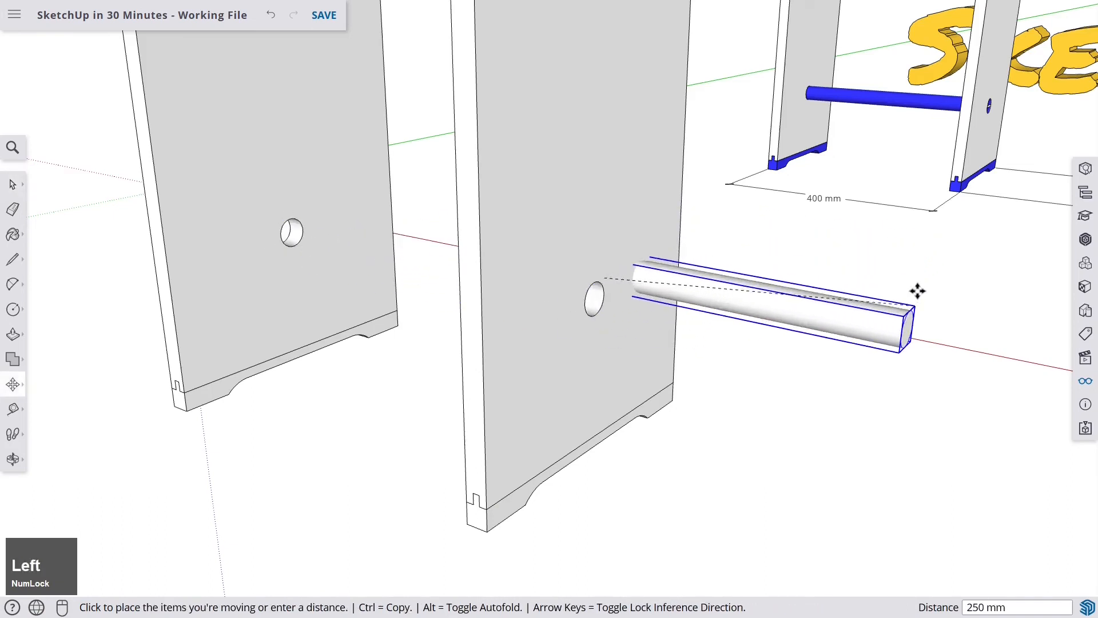
pyautogui.press('Escape')
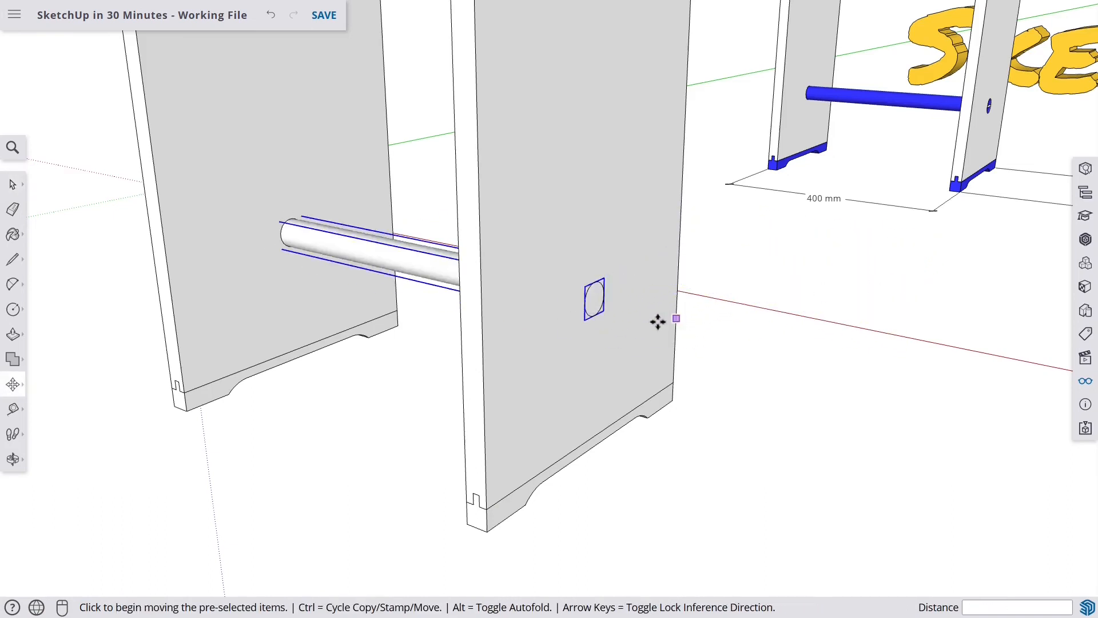
# - Inspect where the dowel end sits in the side board's hole
pyautogui.scroll(2, 601, 315)
pyautogui.moveTo(601, 315); pyautogui.dragTo(454, 355, button='middle')
pyautogui.scroll(-2, 456, 362)
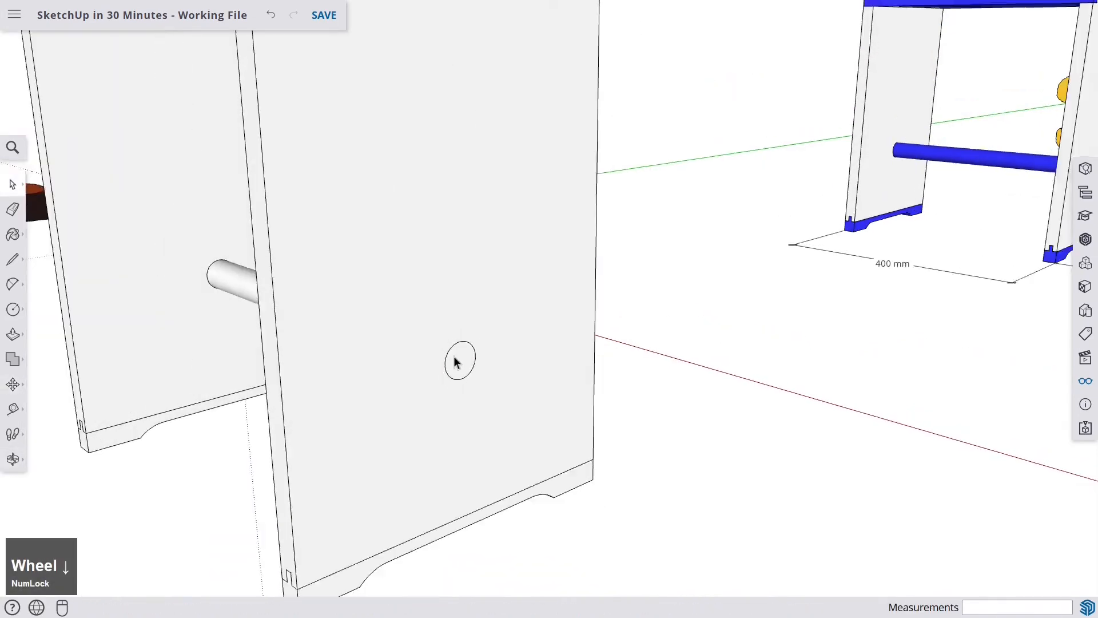
pyautogui.scroll(-5, 455, 362)
pyautogui.scroll(6, 612, 289)
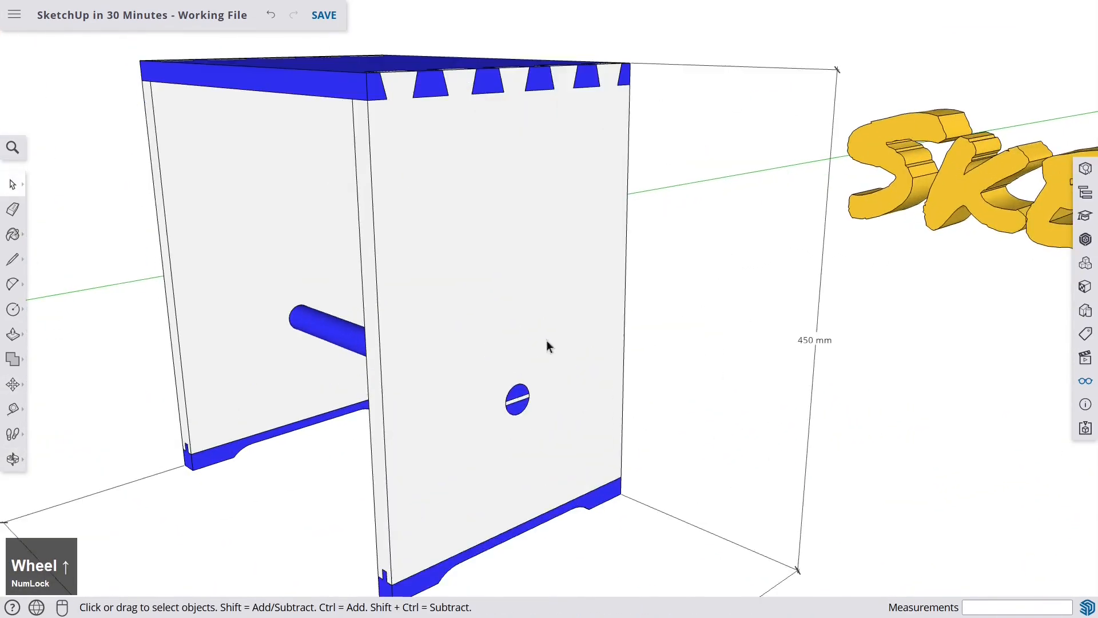
pyautogui.moveTo(548, 346); pyautogui.dragTo(527, 309, button='middle')
pyautogui.scroll(5, 547, 316)
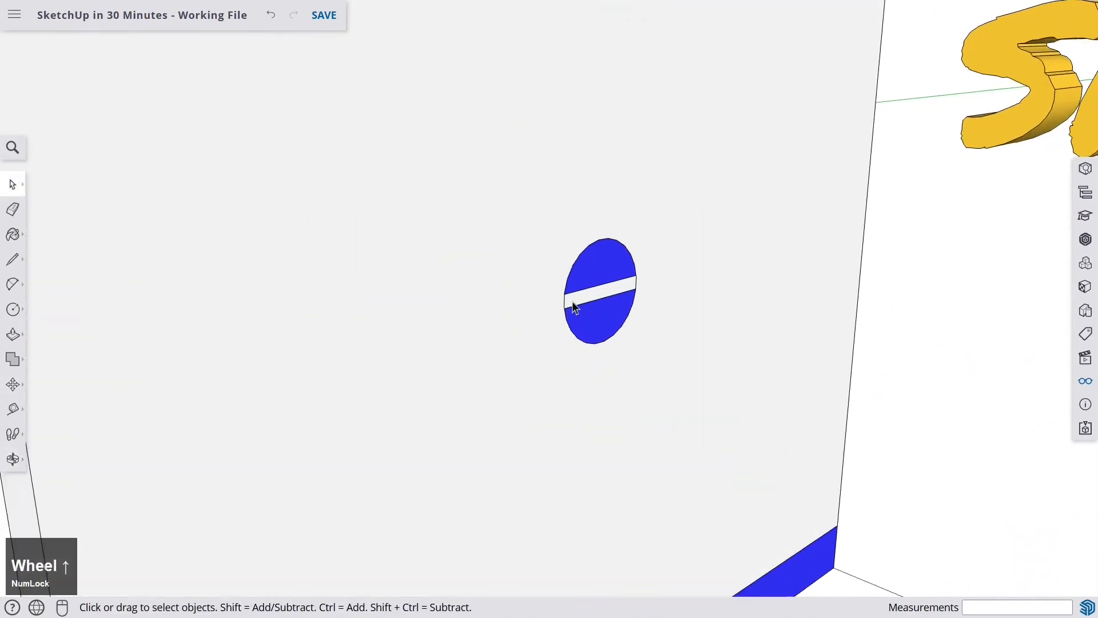
pyautogui.scroll(1, 600, 291)
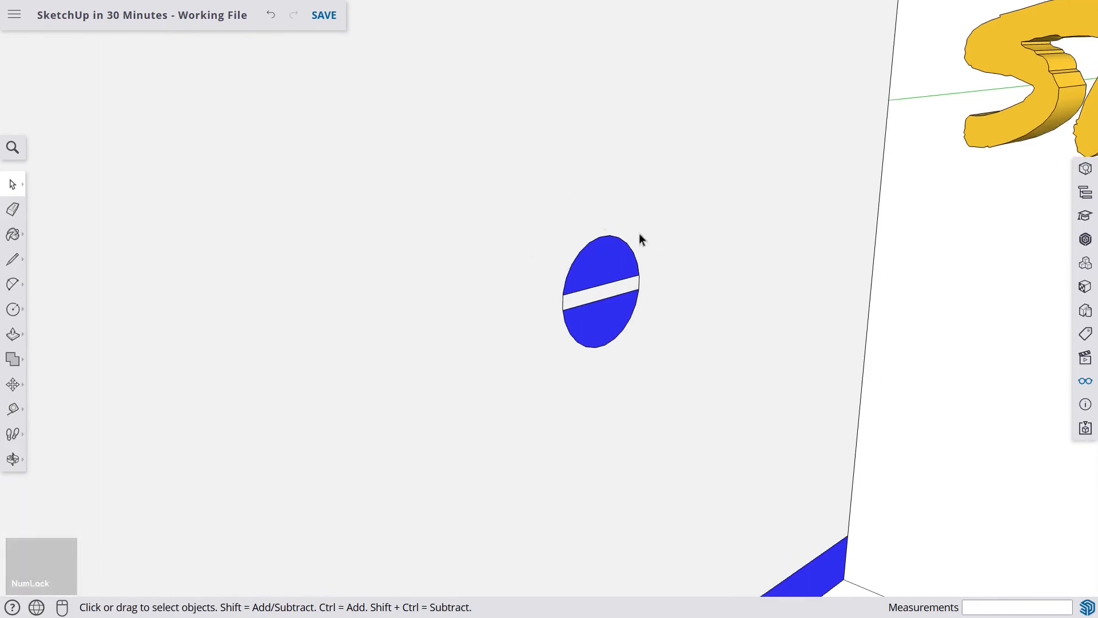
# - Inside the dowel group, draw two parallel lines across the dowel's end face to mark a slot strip
pyautogui.scroll(-4, 602, 265)
pyautogui.scroll(-2, 601, 265)
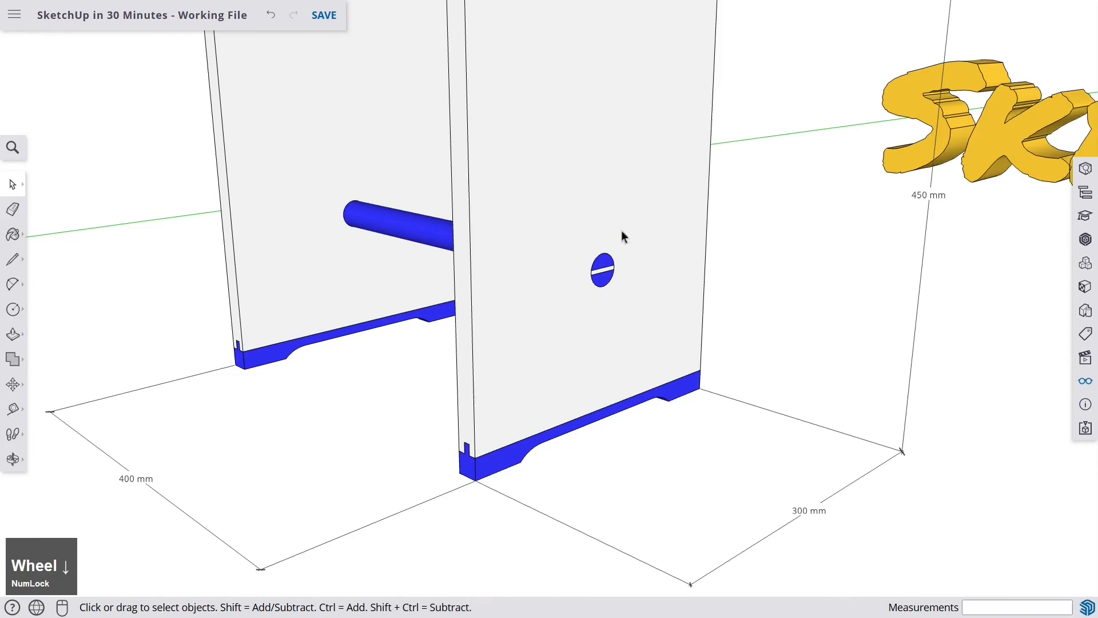
pyautogui.scroll(-8, 559, 248)
pyautogui.keyDown('shift'); pyautogui.moveTo(423, 286); pyautogui.dragTo(646, 257, button='middle'); pyautogui.keyUp('shift')
pyautogui.scroll(1, 357, 310)
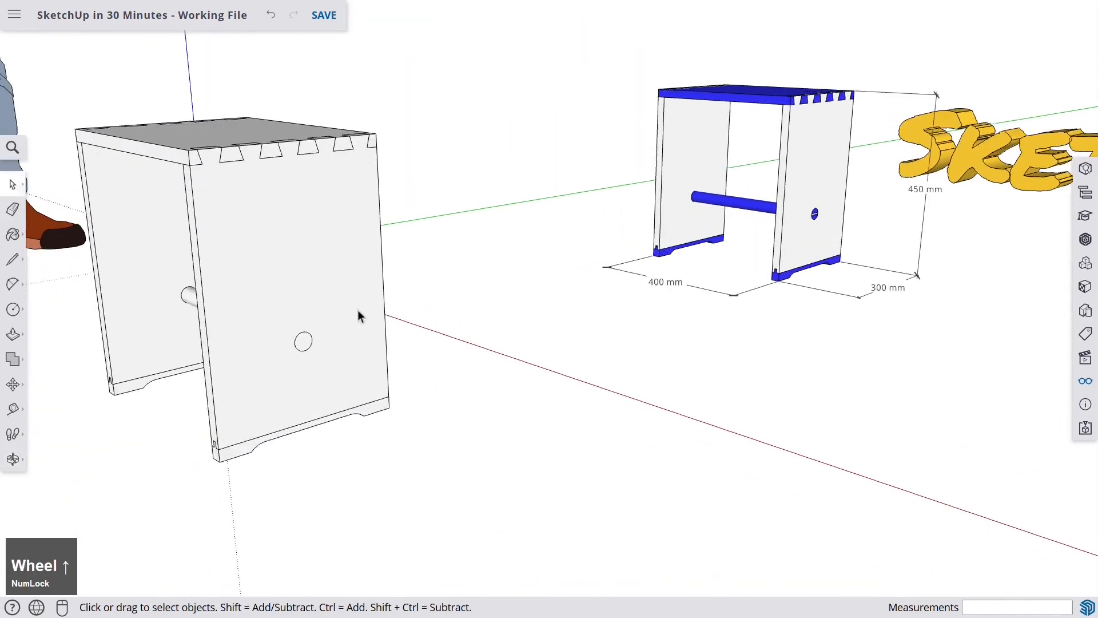
pyautogui.moveTo(359, 316); pyautogui.dragTo(314, 338, button='middle')
pyautogui.scroll(3, 352, 337)
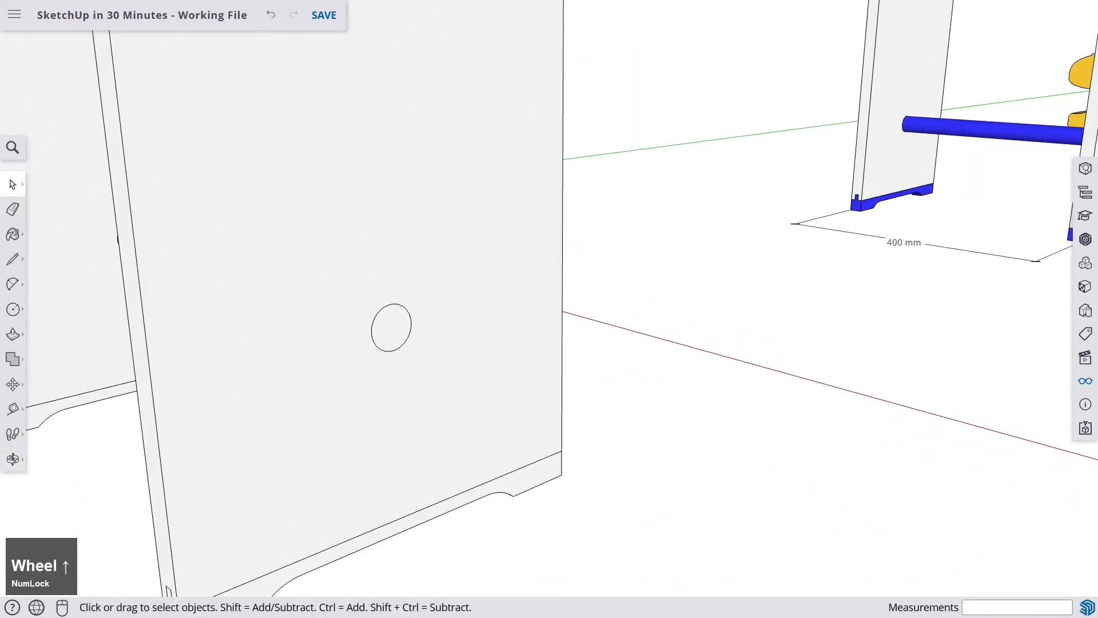
pyautogui.scroll(3, 398, 330)
pyautogui.keyDown('shift'); pyautogui.moveTo(397, 331); pyautogui.dragTo(433, 327, button='middle'); pyautogui.keyUp('shift')
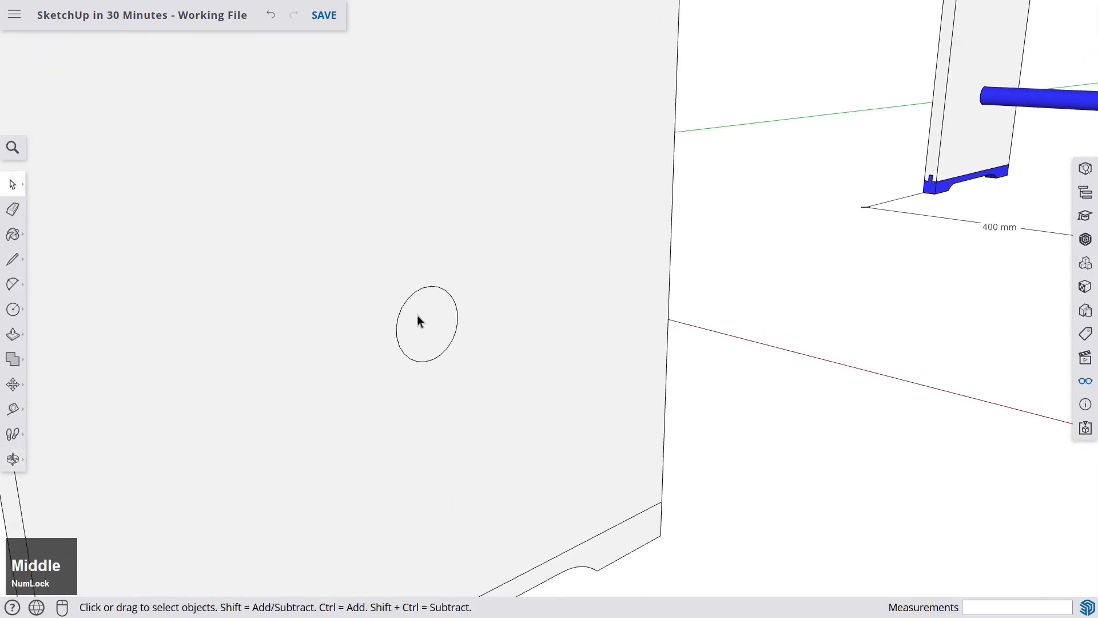
pyautogui.doubleClick(420, 323)
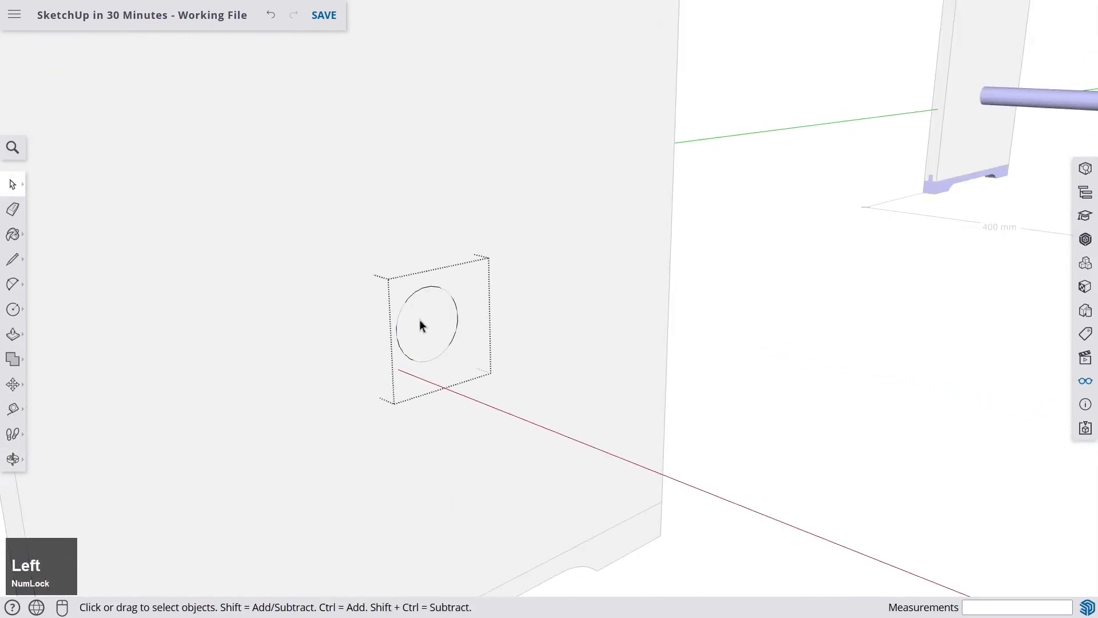
pyautogui.click(420, 322)
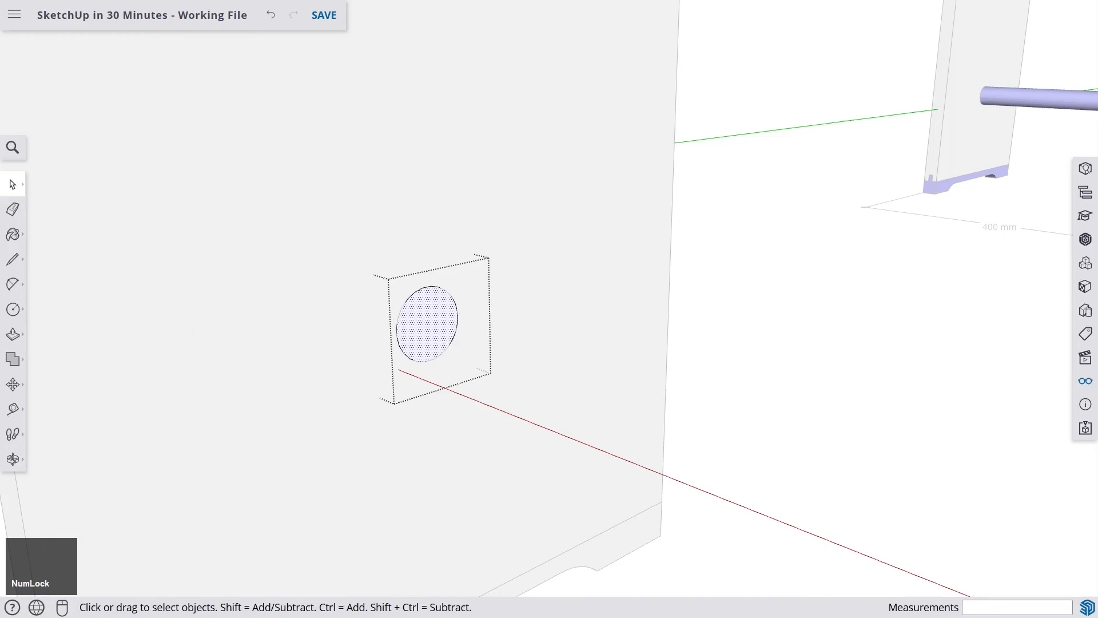
pyautogui.click(13, 259)
pyautogui.scroll(4, 435, 323)
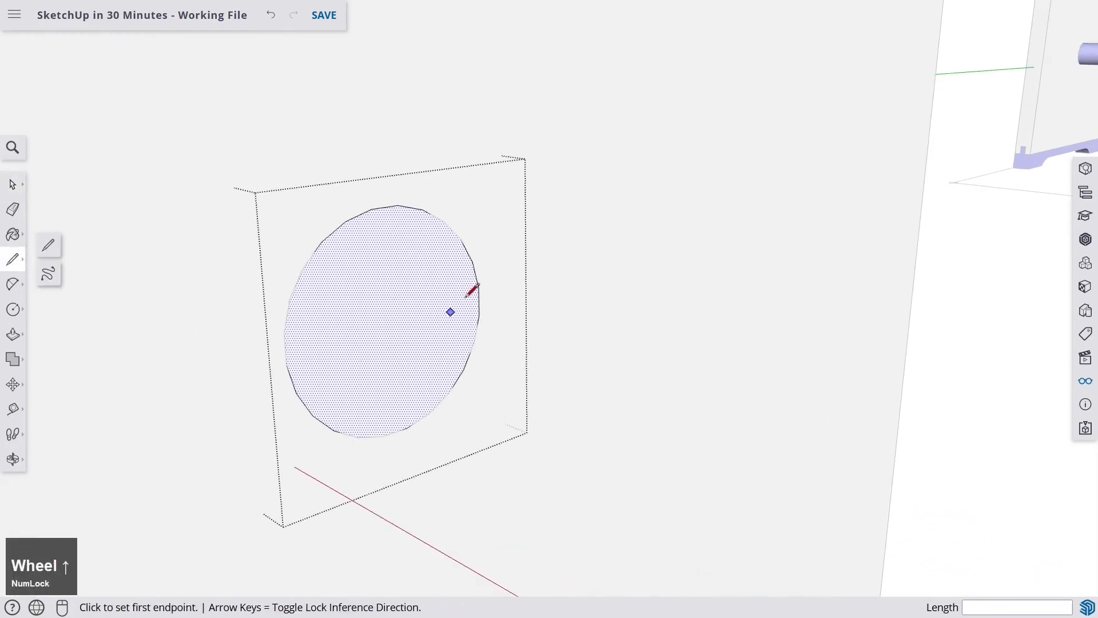
pyautogui.click(480, 287)
pyautogui.moveTo(340, 321); pyautogui.dragTo(266, 309, button='middle')
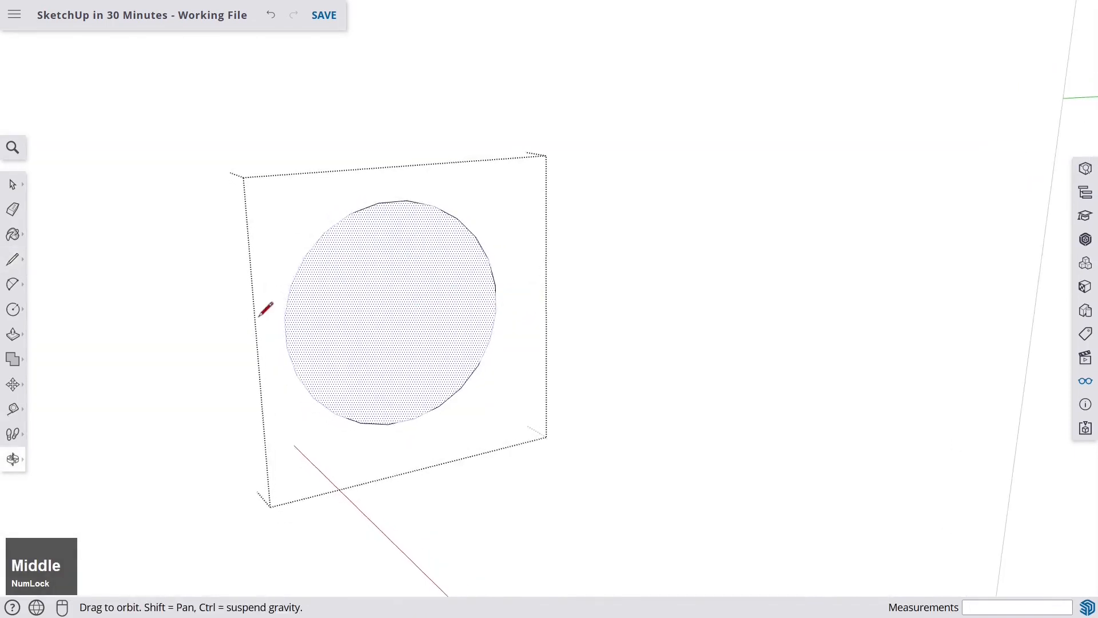
pyautogui.click(288, 314)
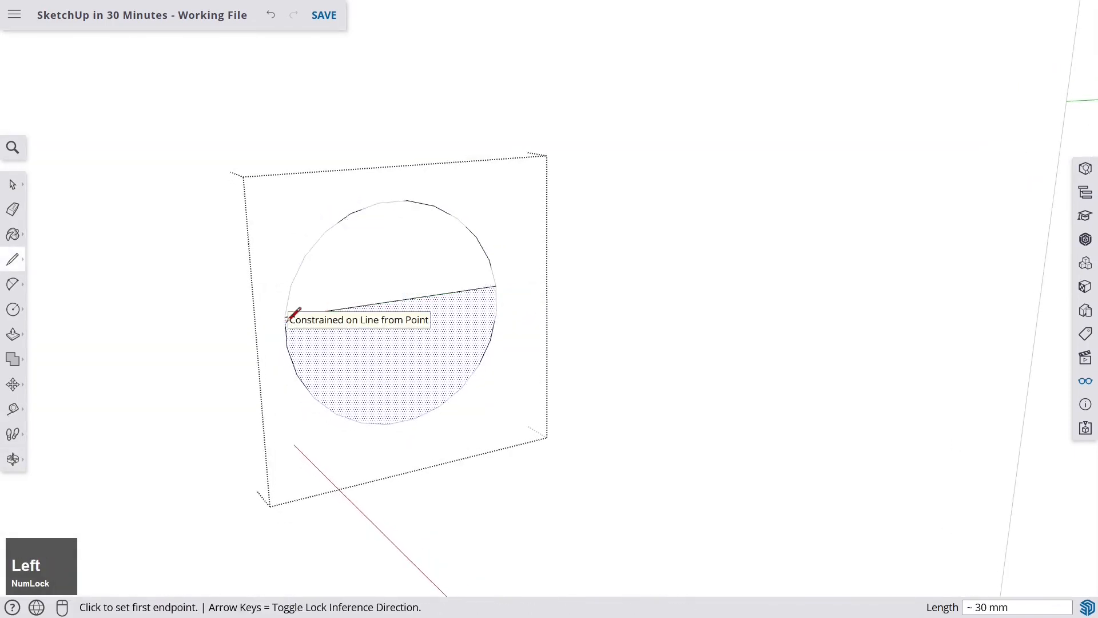
pyautogui.click(286, 347)
pyautogui.click(496, 312)
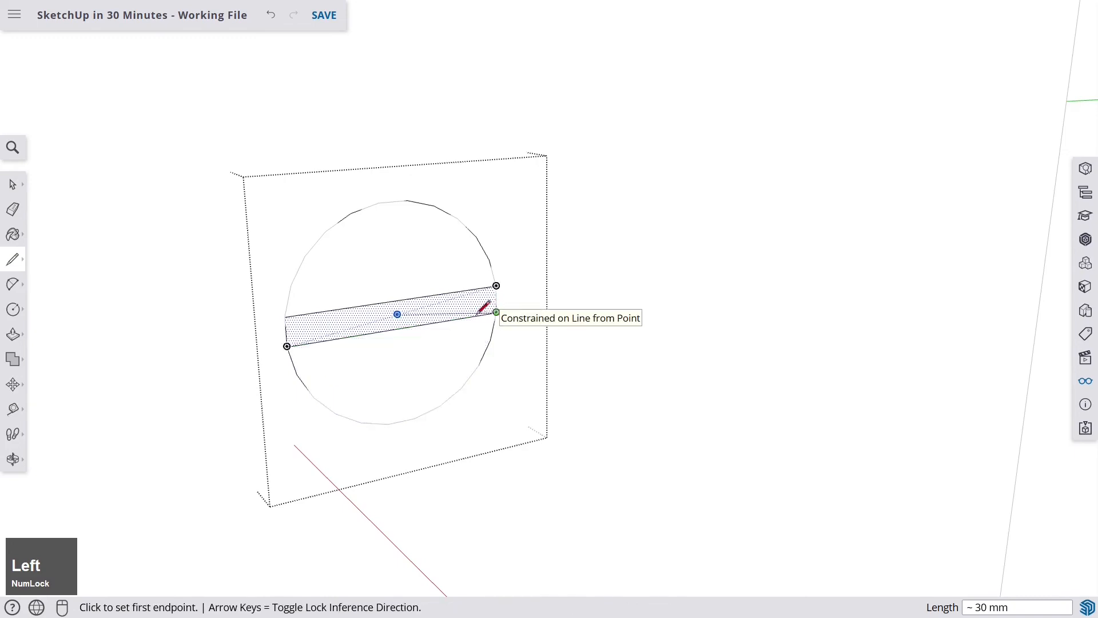
# - Draw two matching parallel lines across the dowel's opposite end face, then leave the Line tool
pyautogui.scroll(-5, 487, 311)
pyautogui.moveTo(383, 309); pyautogui.dragTo(730, 309, button='middle')
pyautogui.scroll(-5, 497, 314)
pyautogui.scroll(3, 730, 309)
pyautogui.moveTo(658, 300); pyautogui.dragTo(685, 294, button='middle')
pyautogui.scroll(5, 637, 303)
pyautogui.scroll(4, 636, 303)
pyautogui.moveTo(584, 324); pyautogui.dragTo(606, 308, button='middle')
pyautogui.click(474, 325)
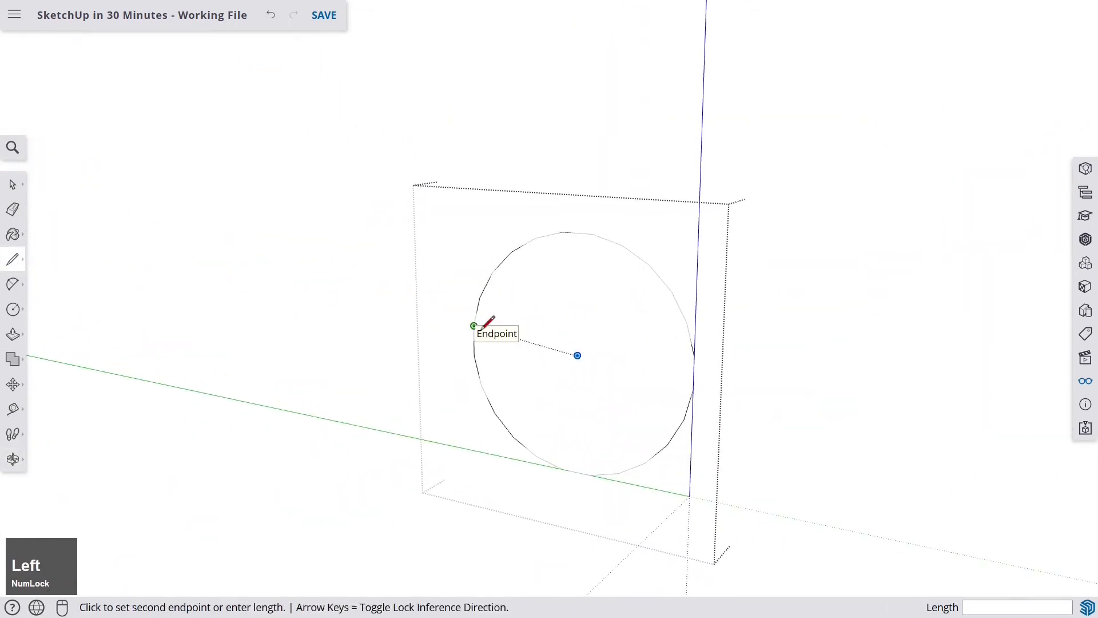
pyautogui.click(693, 356)
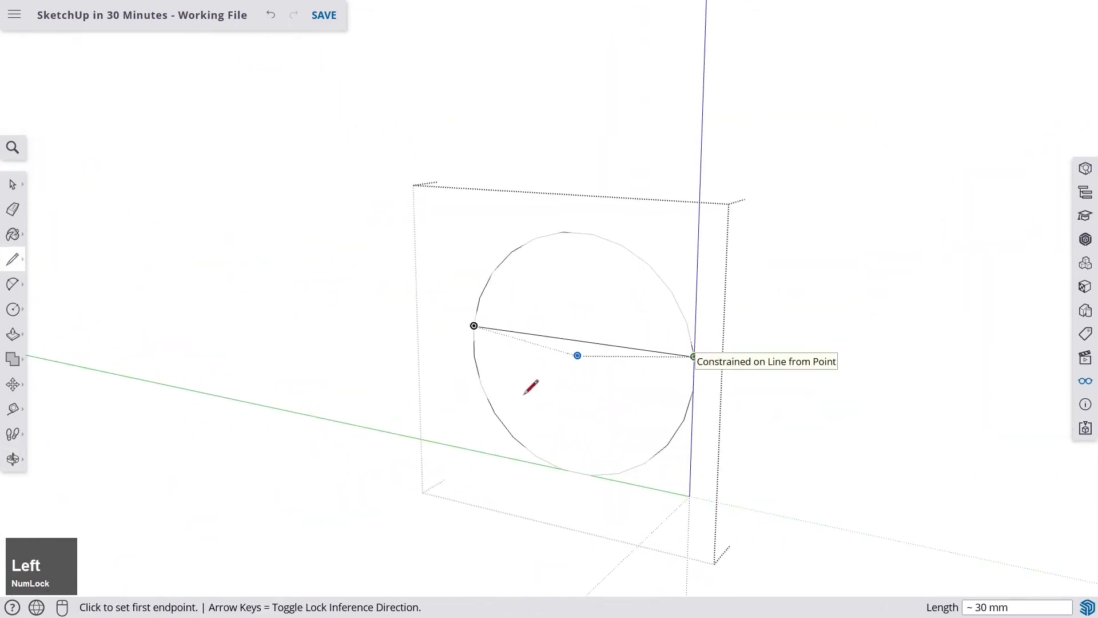
pyautogui.click(474, 355)
pyautogui.click(694, 389)
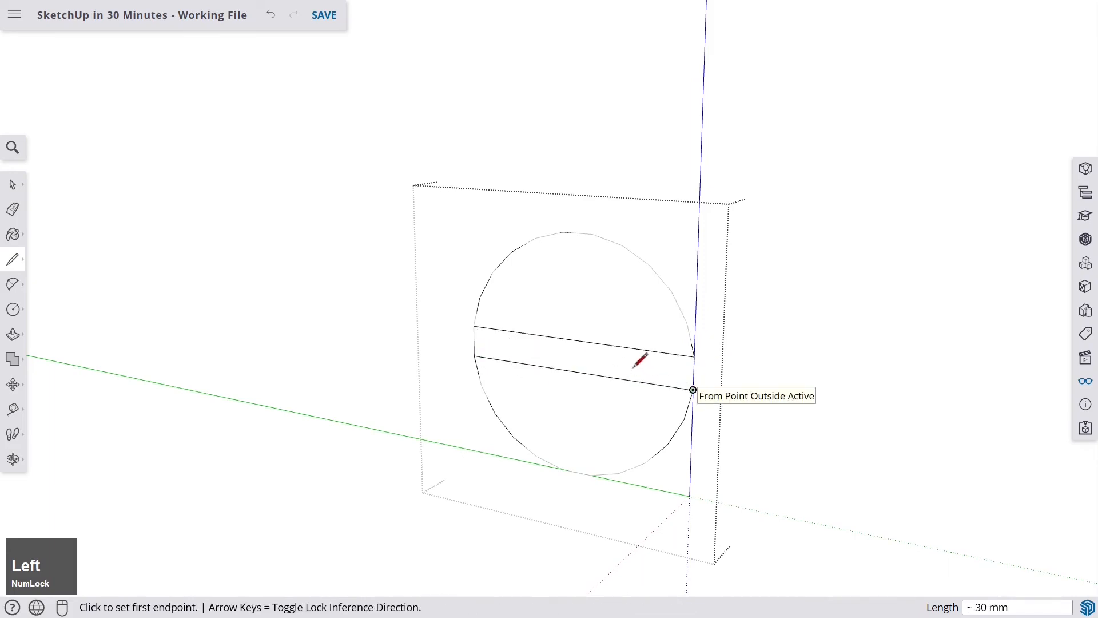
pyautogui.scroll(-5, 642, 362)
pyautogui.moveTo(643, 368); pyautogui.dragTo(481, 321, button='middle')
pyautogui.scroll(3, 618, 314)
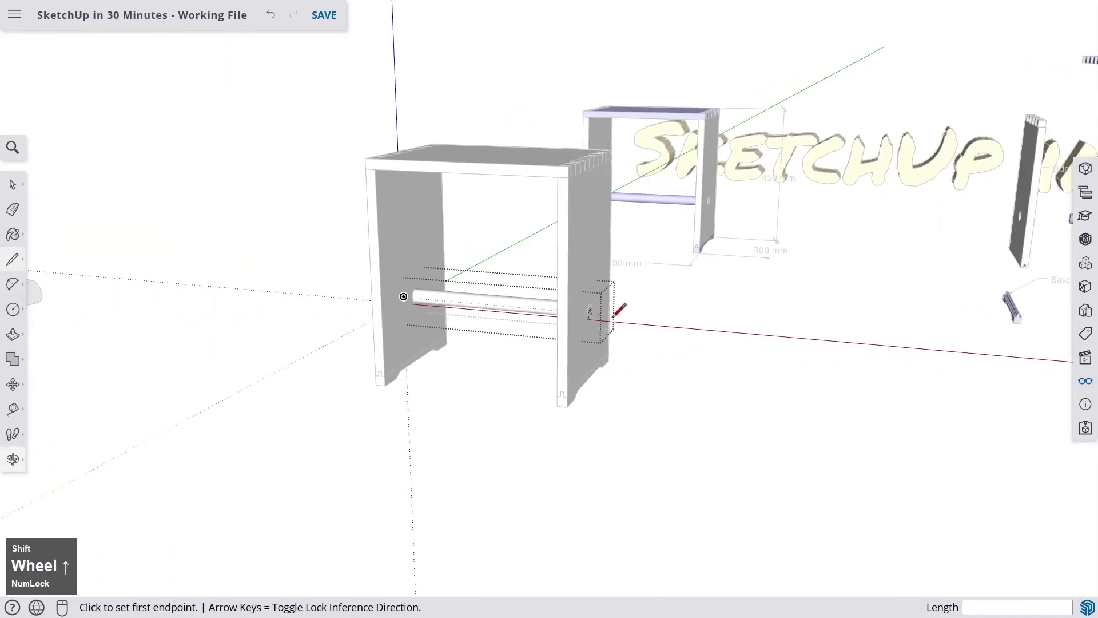
pyautogui.moveTo(618, 314)
pyautogui.mouseDown(button='middle')
pyautogui.moveTo(531, 309)
pyautogui.moveTo(541, 285)
pyautogui.mouseUp(button='middle')
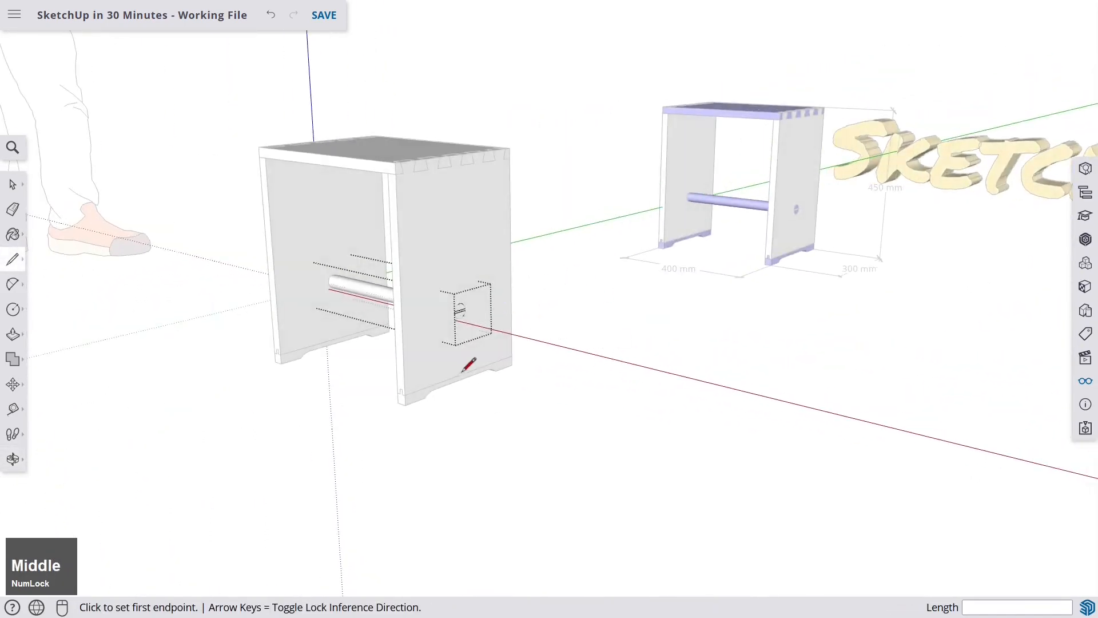
pyautogui.press('space')
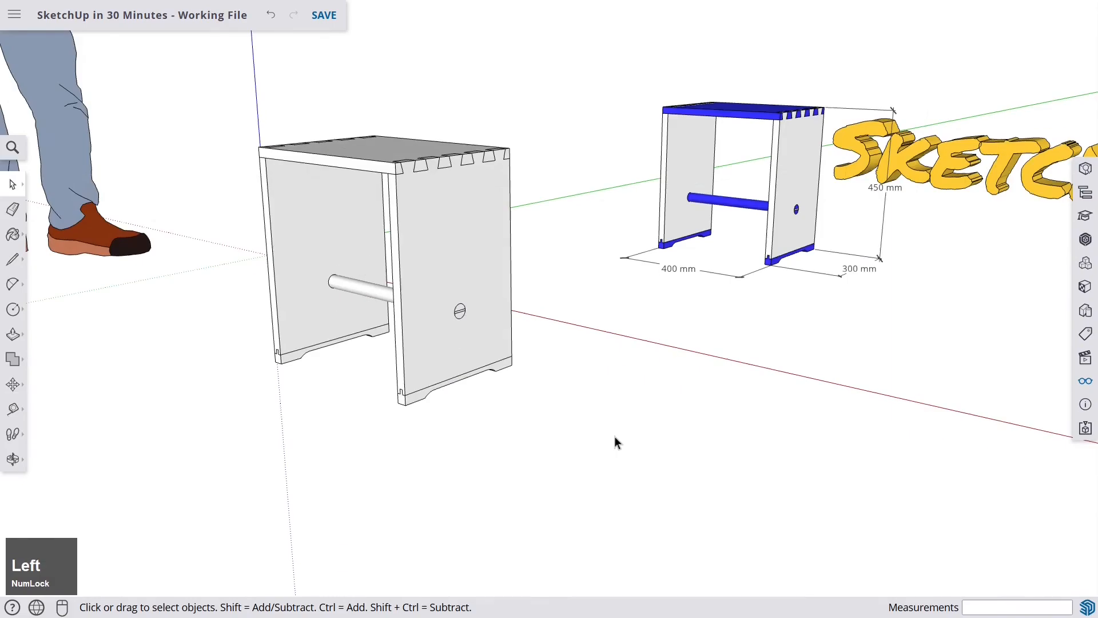
pyautogui.scroll(3, 498, 277)
pyautogui.scroll(-2, 454, 282)
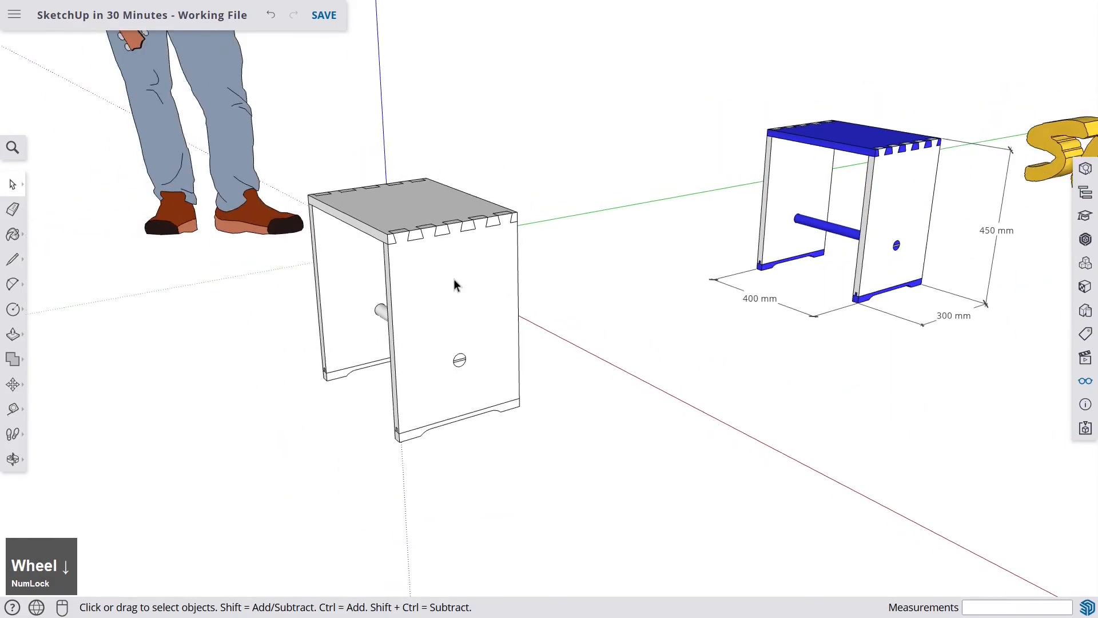
pyautogui.moveTo(454, 285)
pyautogui.mouseDown(button='middle')
pyautogui.moveTo(662, 269)
pyautogui.moveTo(780, 286)
pyautogui.moveTo(437, 297)
pyautogui.mouseUp(button='middle')
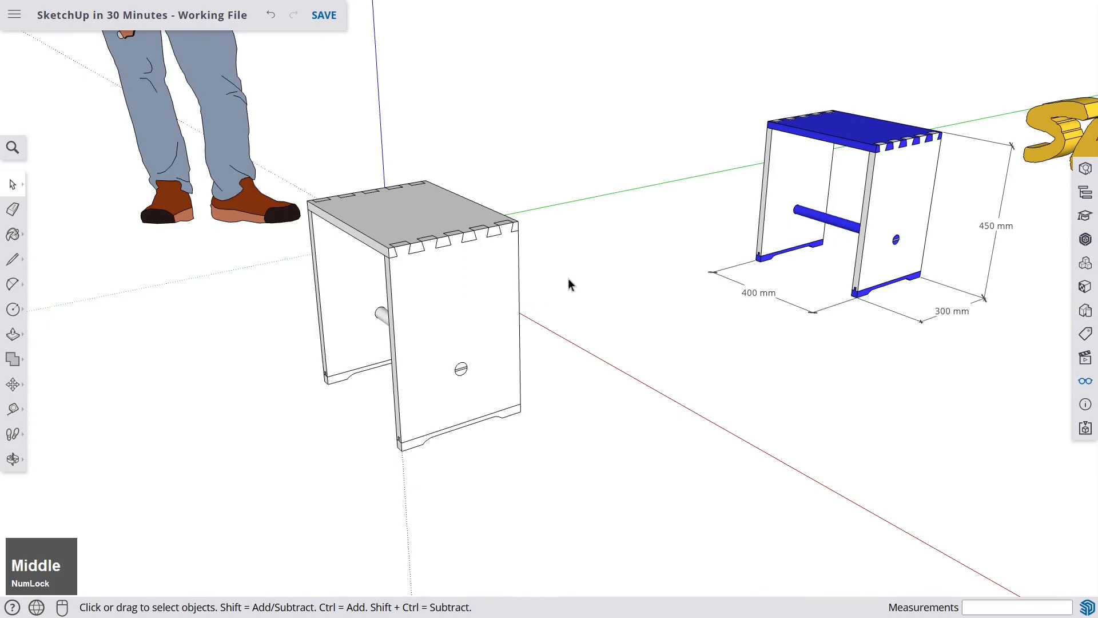
pyautogui.scroll(-2, 565, 276)
pyautogui.scroll(3, 797, 172)
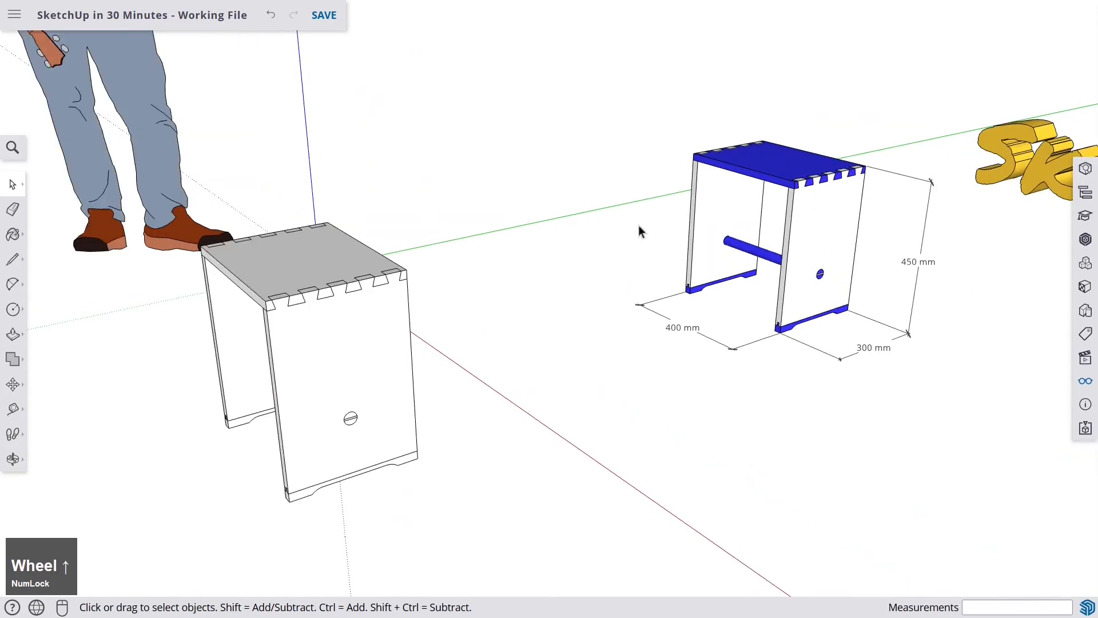
pyautogui.scroll(-3, 376, 279)
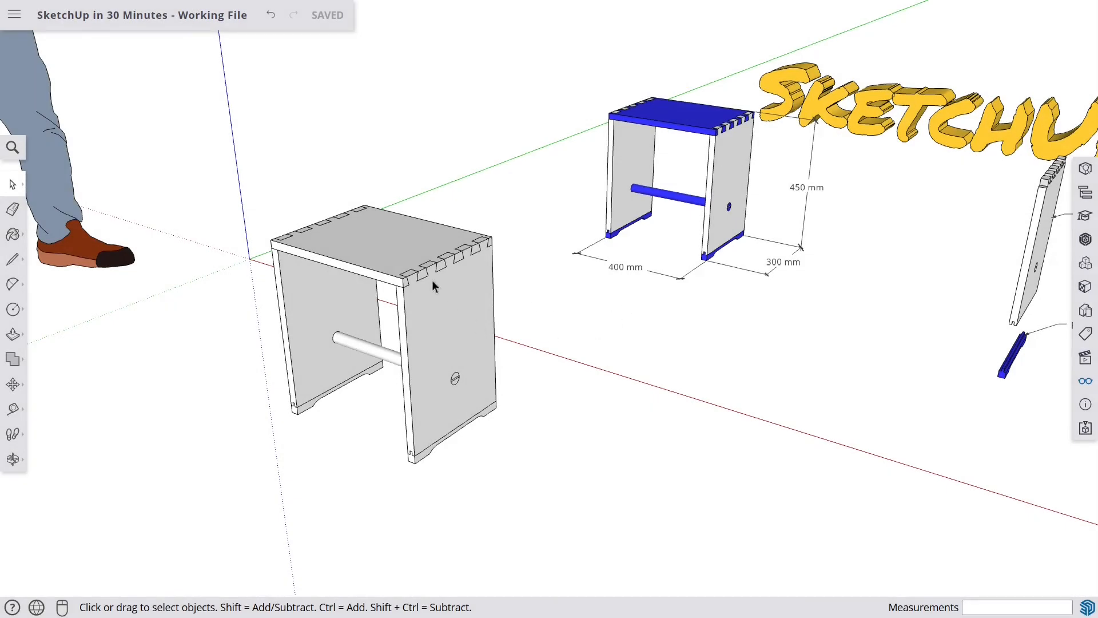
# - Open Materials, pick a bright blue from the Colors collection and paint the seat board with it
pyautogui.click(1087, 290)
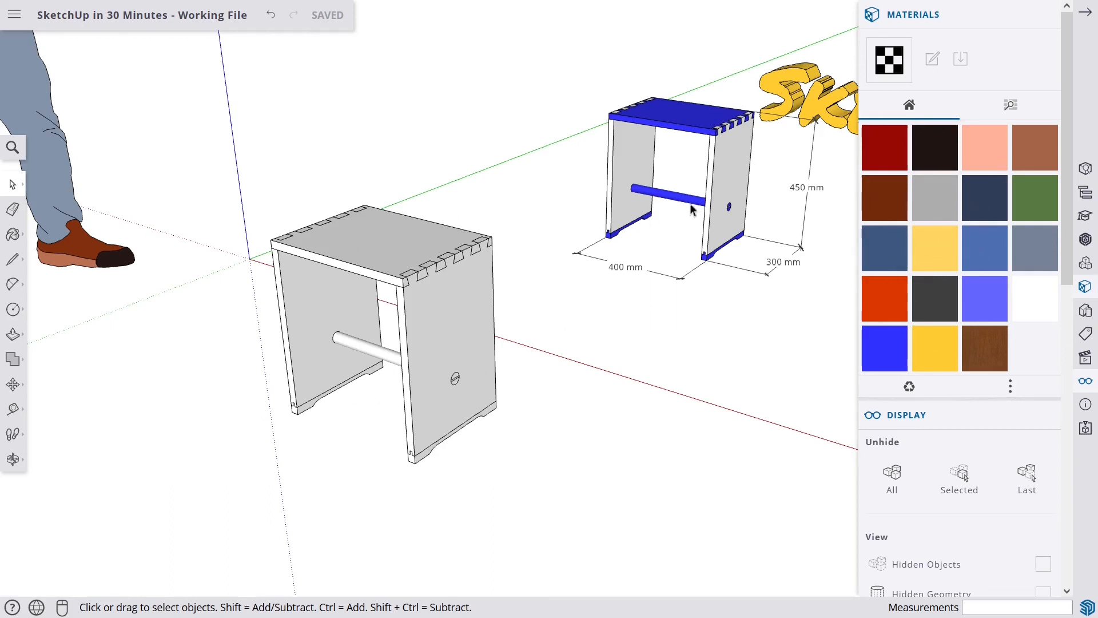
pyautogui.scroll(-3, 960, 268)
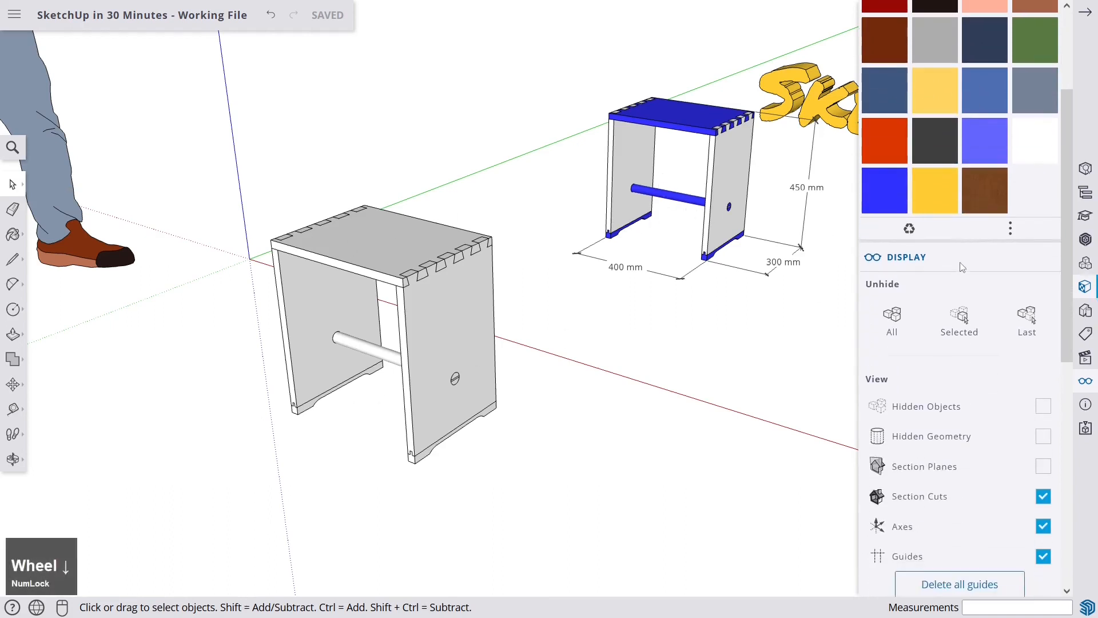
pyautogui.scroll(3, 960, 267)
pyautogui.scroll(-5, 314, 155)
pyautogui.scroll(3, 207, 101)
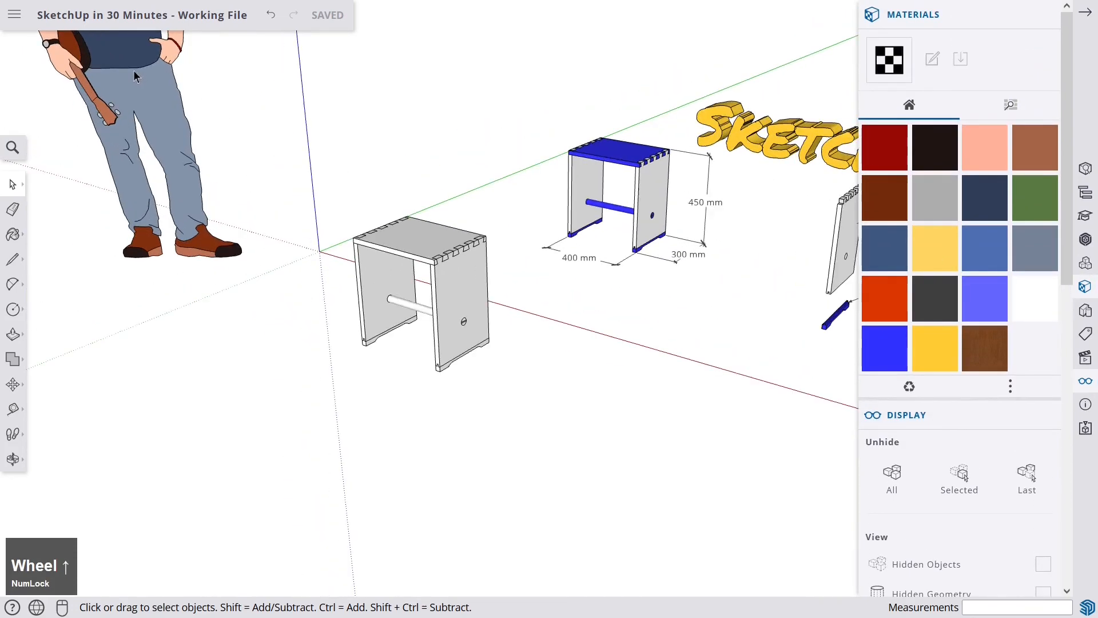
pyautogui.moveTo(207, 101); pyautogui.dragTo(286, 241, button='middle')
pyautogui.scroll(6, 296, 252)
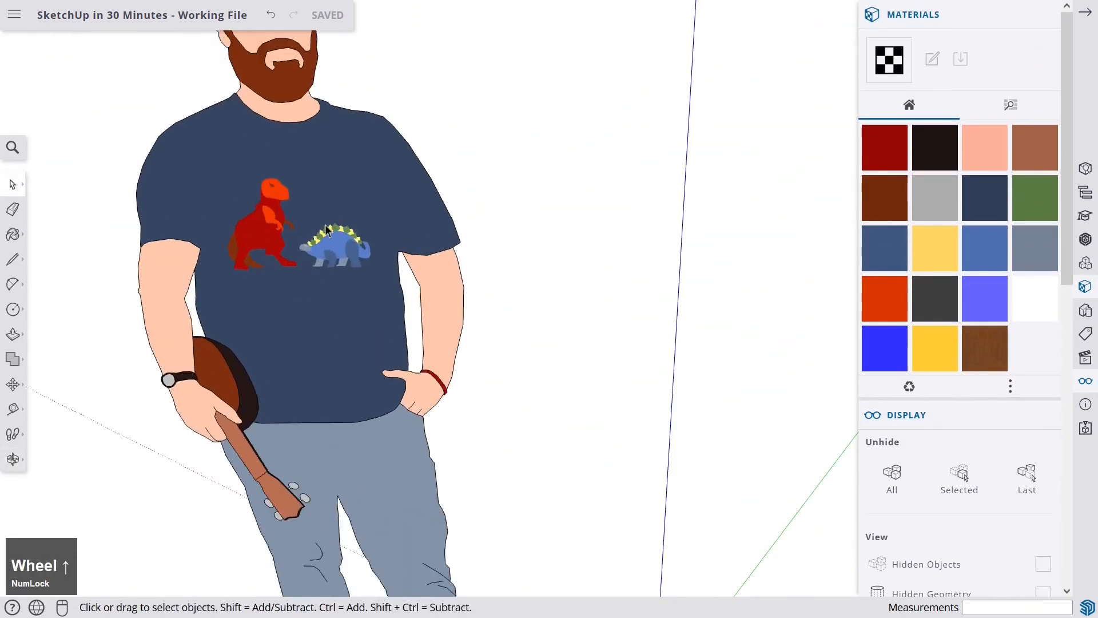
pyautogui.scroll(-5, 369, 361)
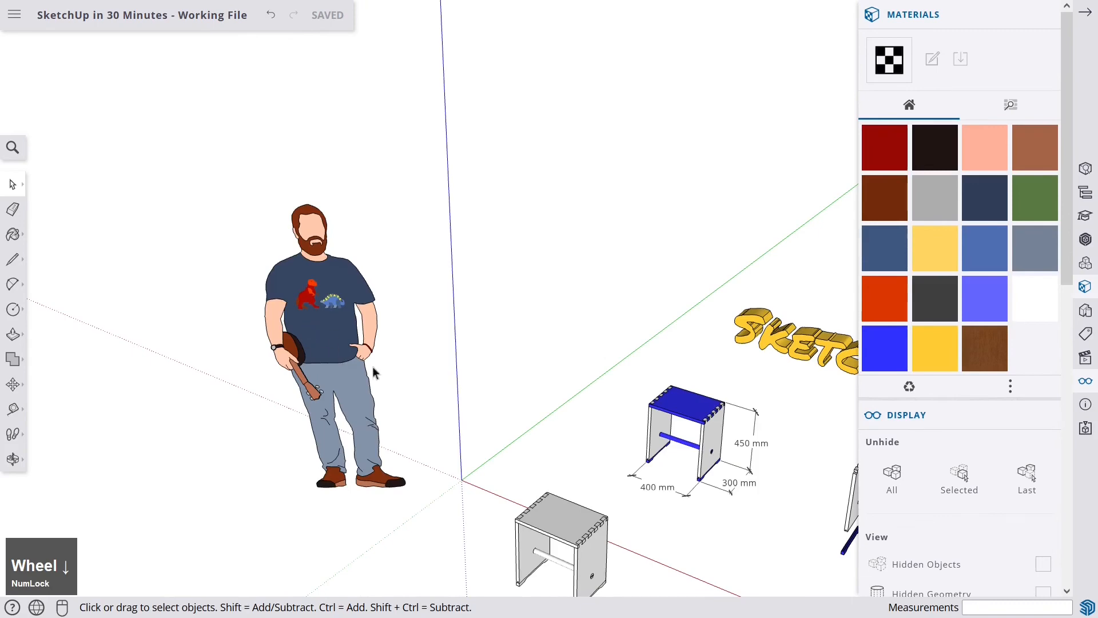
pyautogui.moveTo(372, 366); pyautogui.dragTo(444, 390, button='middle')
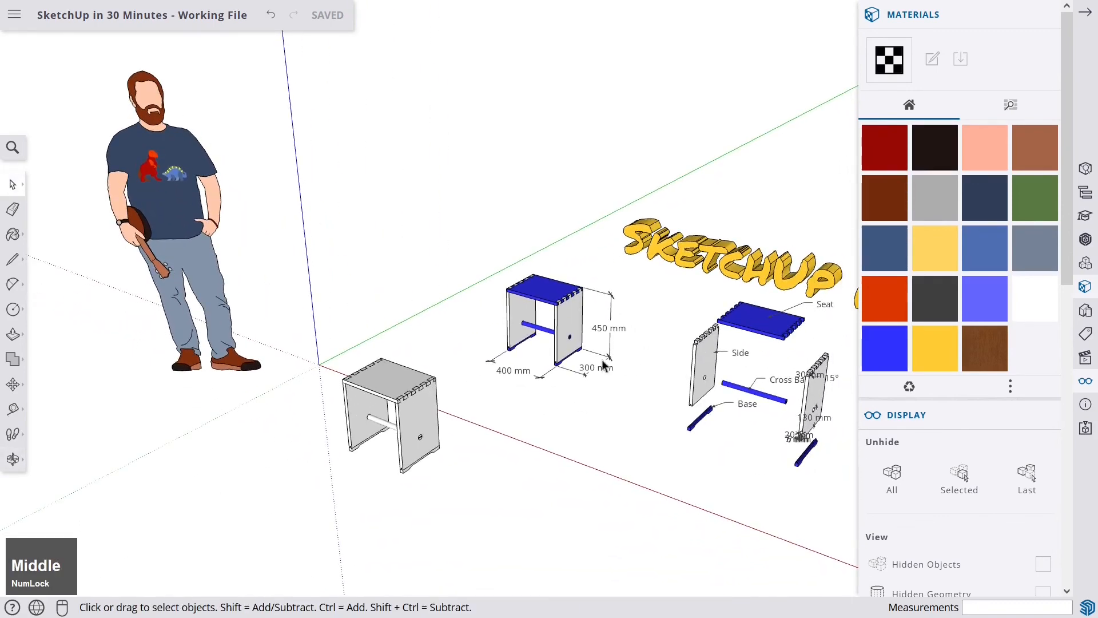
pyautogui.scroll(4, 402, 409)
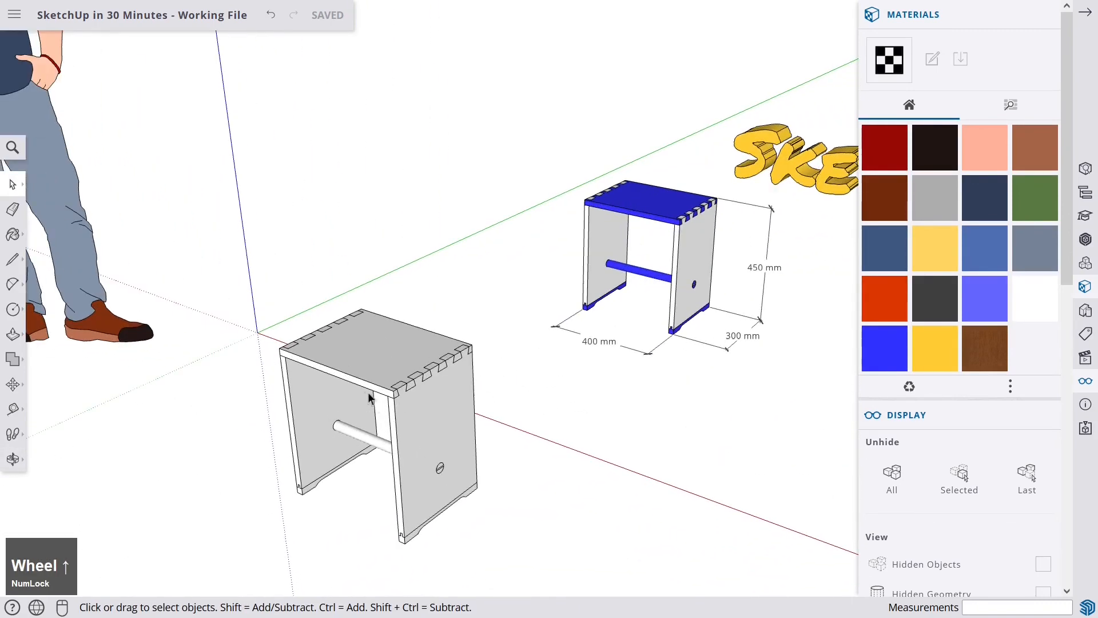
pyautogui.click(1010, 106)
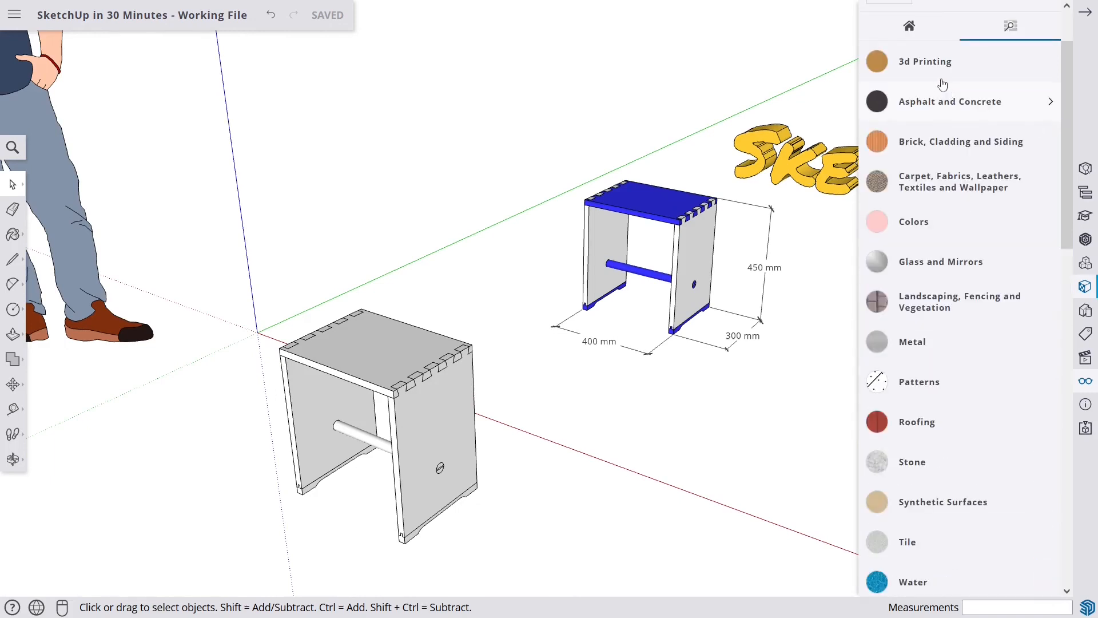
pyautogui.click(984, 232)
pyautogui.scroll(-10, 945, 269)
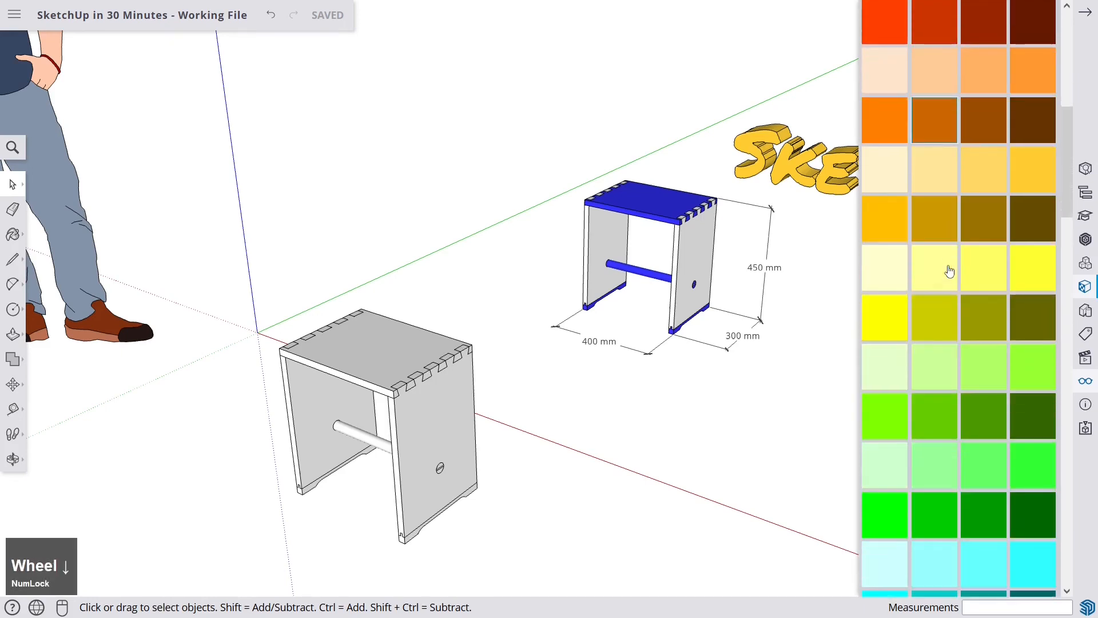
pyautogui.scroll(-3, 949, 270)
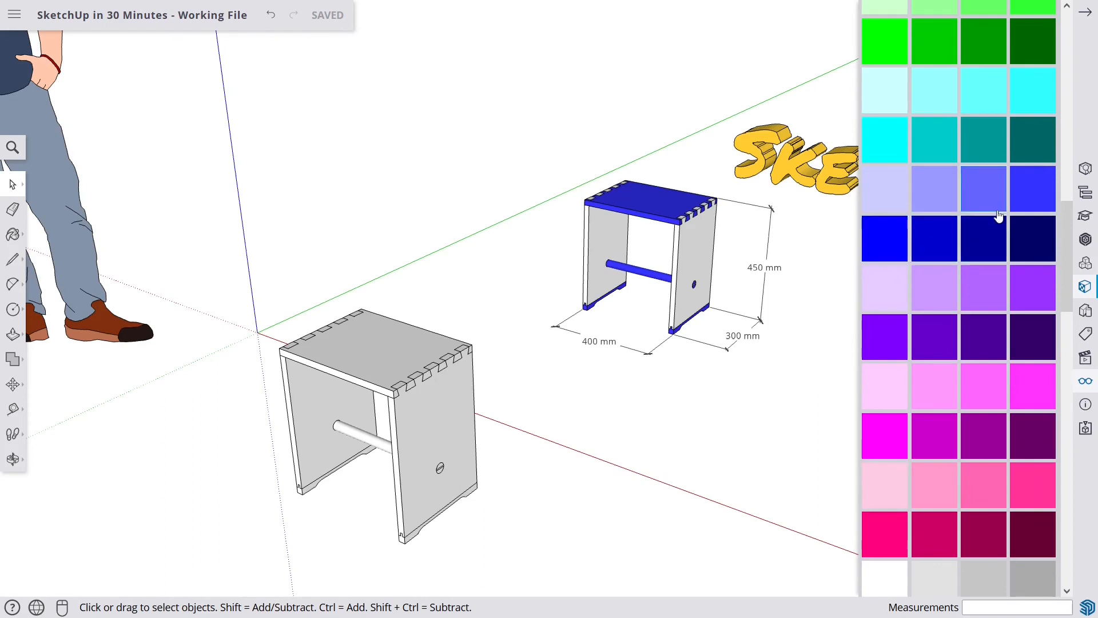
pyautogui.click(1033, 197)
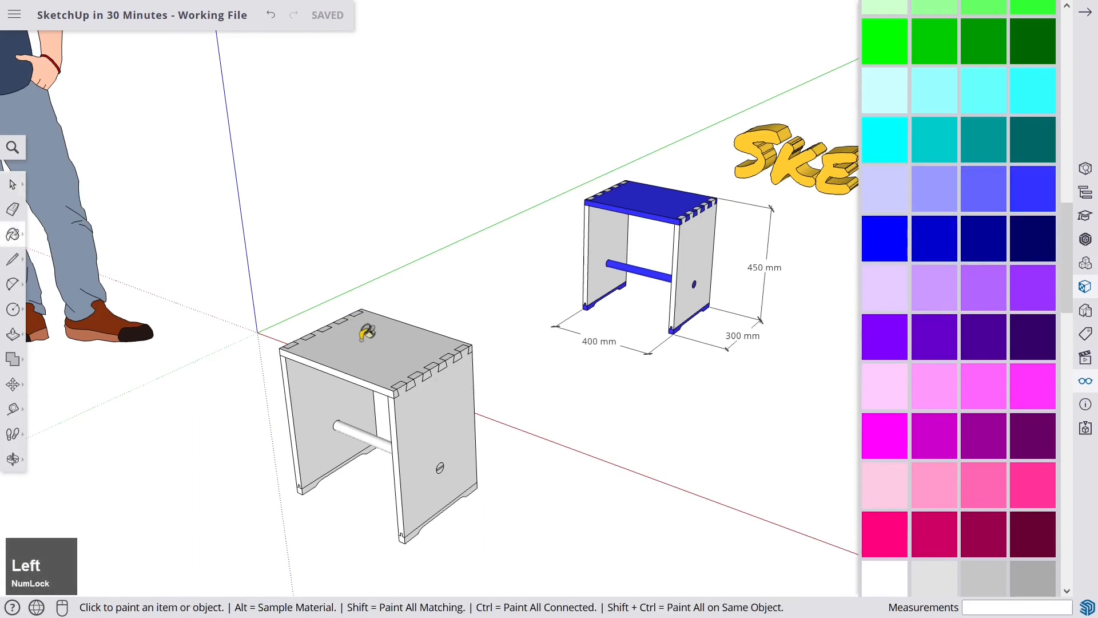
pyautogui.click(367, 332)
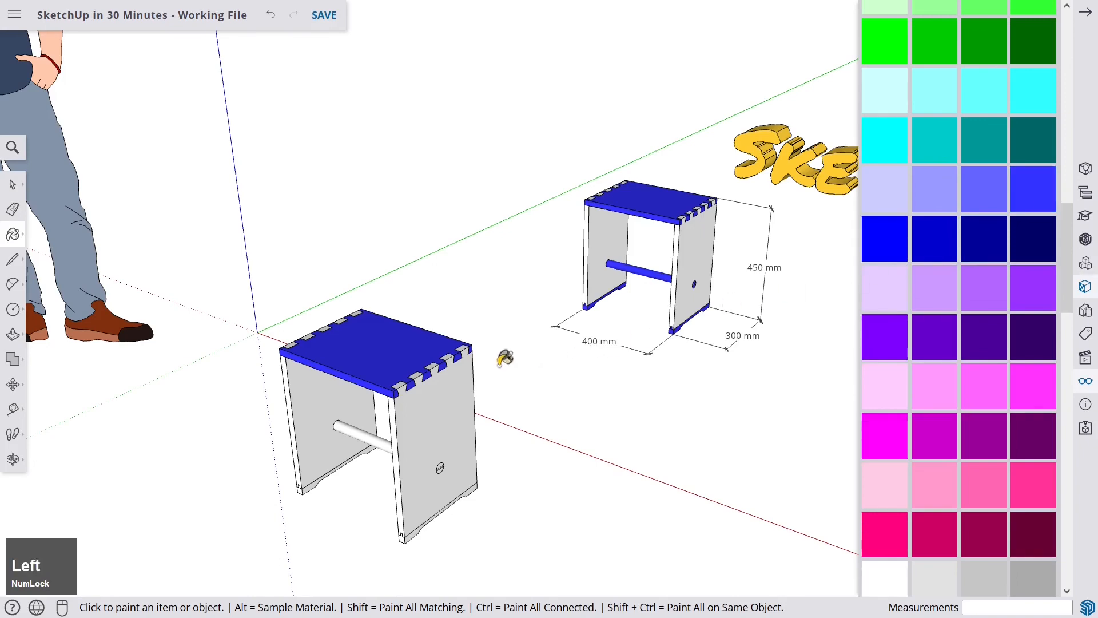
# - Paint the dowel and the side board's base rail with the same blue
pyautogui.moveTo(505, 358); pyautogui.dragTo(435, 366, button='middle')
pyautogui.scroll(5, 425, 369)
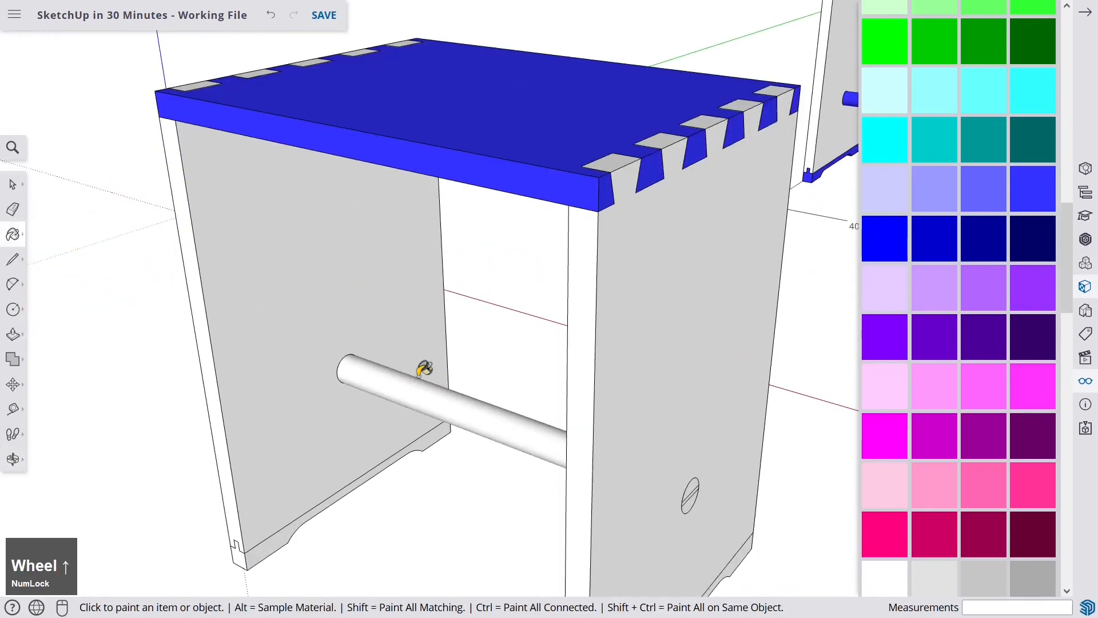
pyautogui.click(424, 389)
pyautogui.scroll(-5, 424, 384)
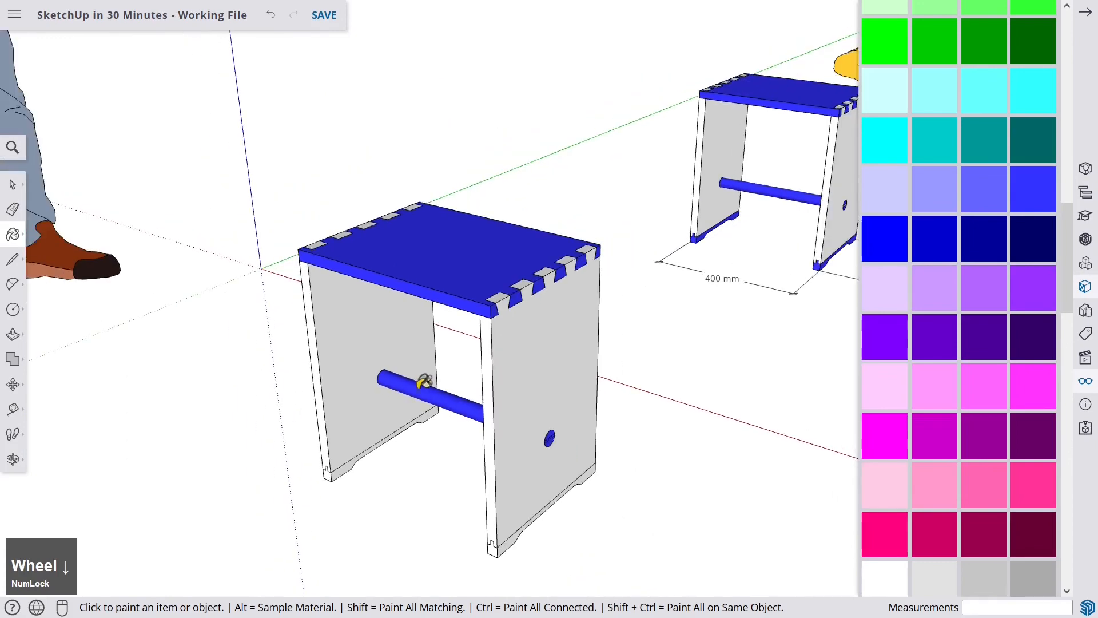
pyautogui.click(498, 544)
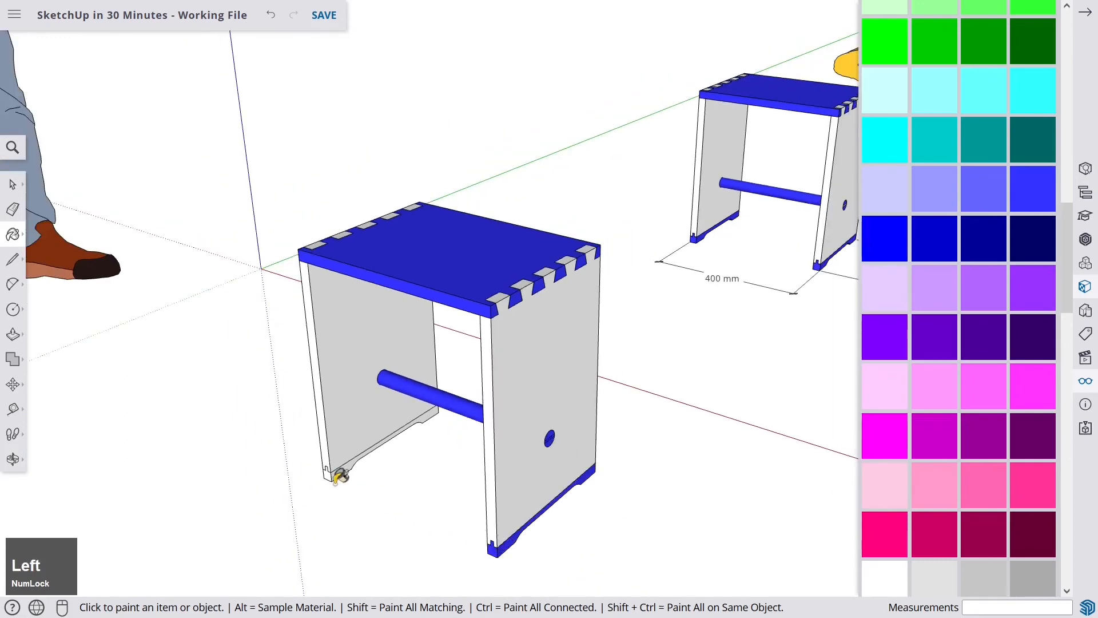
# - Paint the base rail under the other side board with the same blue
pyautogui.click(332, 466)
pyautogui.moveTo(522, 456); pyautogui.dragTo(385, 392, button='middle')
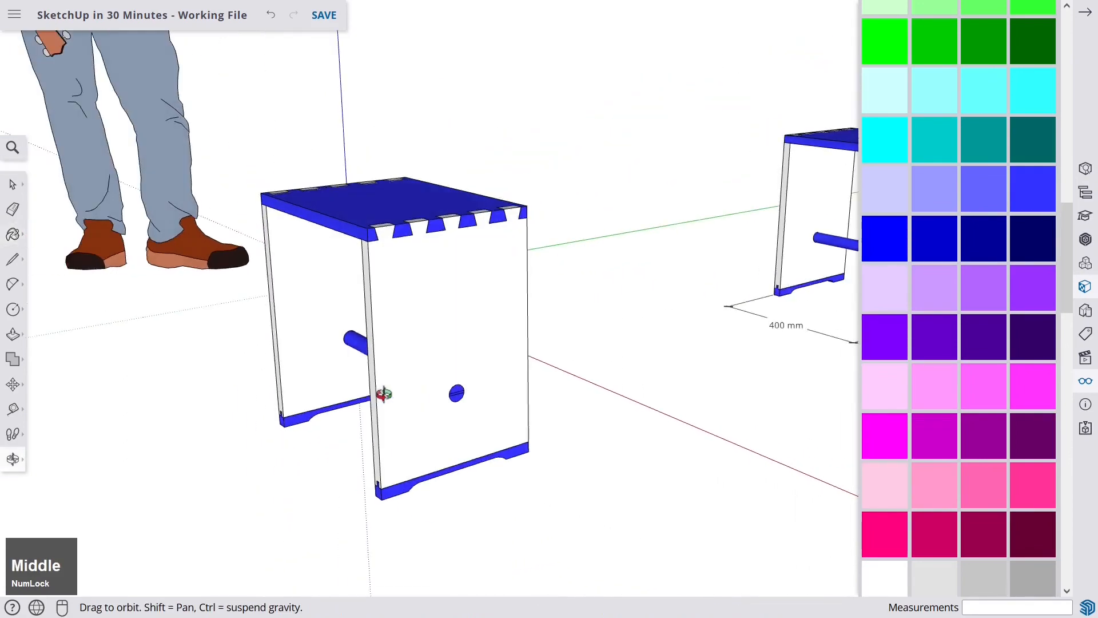
# - Open the dowel group and paint the slot strip on its end face a mid grey
pyautogui.scroll(4, 446, 375)
pyautogui.scroll(6, 446, 375)
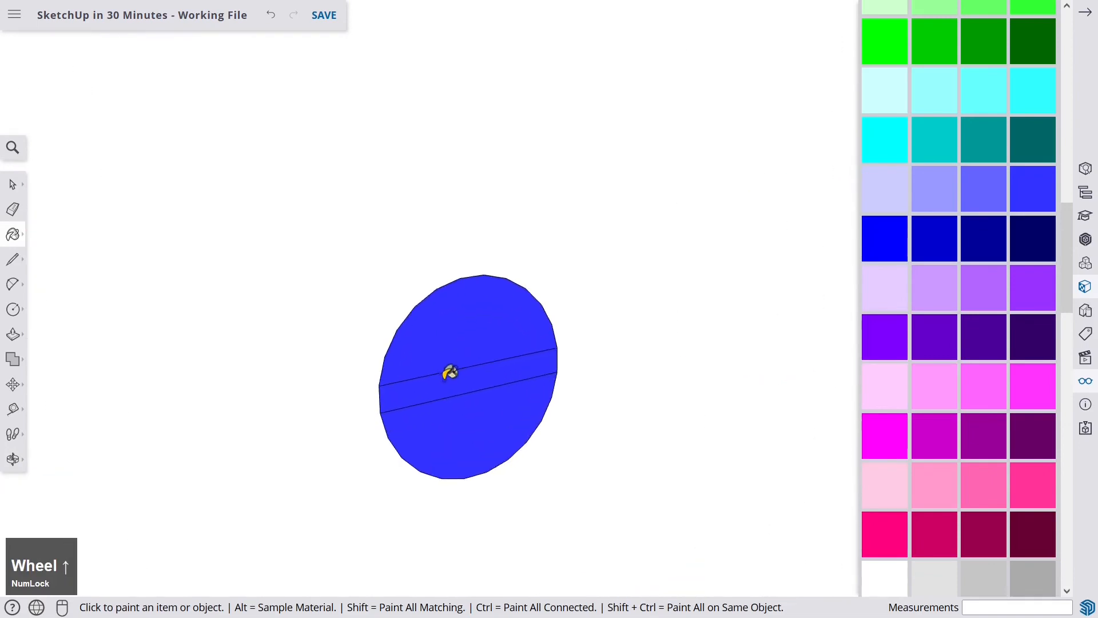
pyautogui.scroll(-1, 451, 378)
pyautogui.scroll(-3, 451, 380)
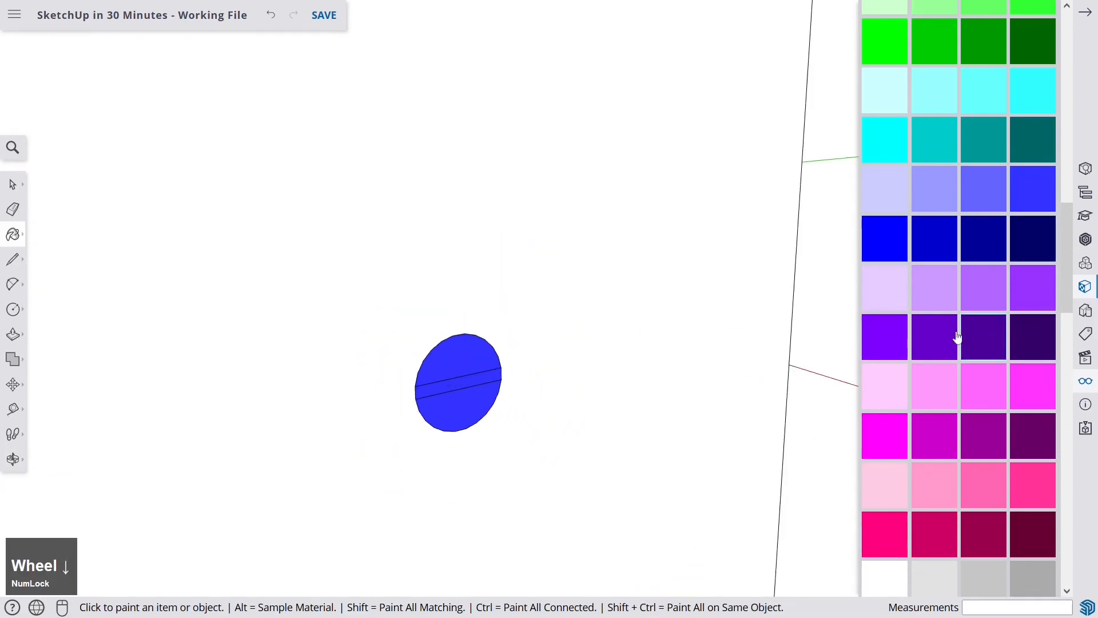
pyautogui.scroll(-5, 944, 336)
pyautogui.click(887, 265)
pyautogui.press('z')
pyautogui.press('space')
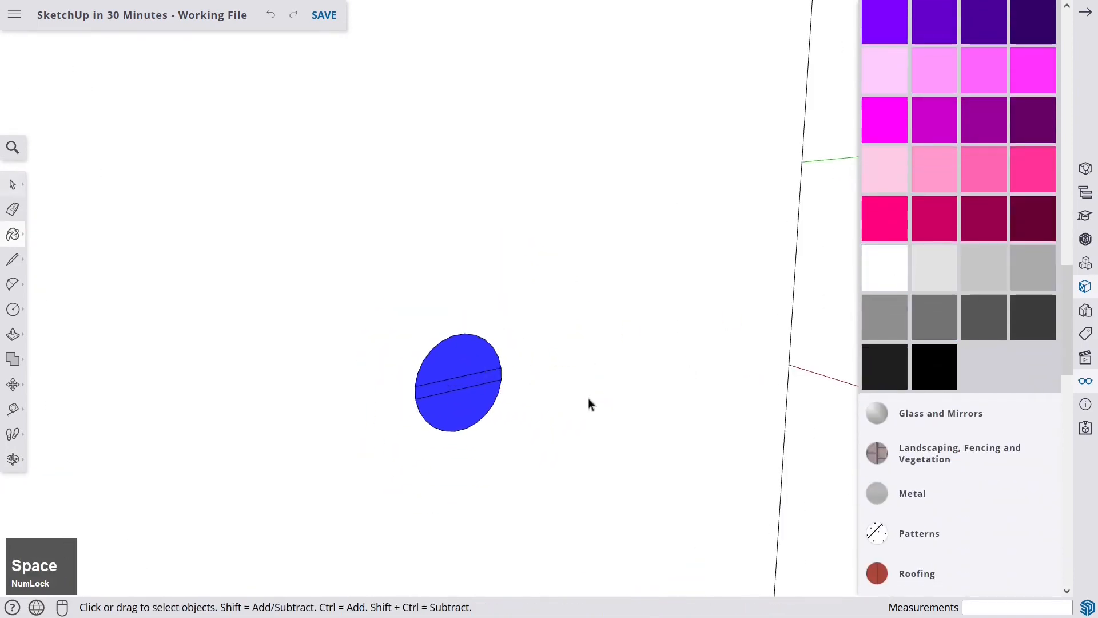
pyautogui.doubleClick(462, 383)
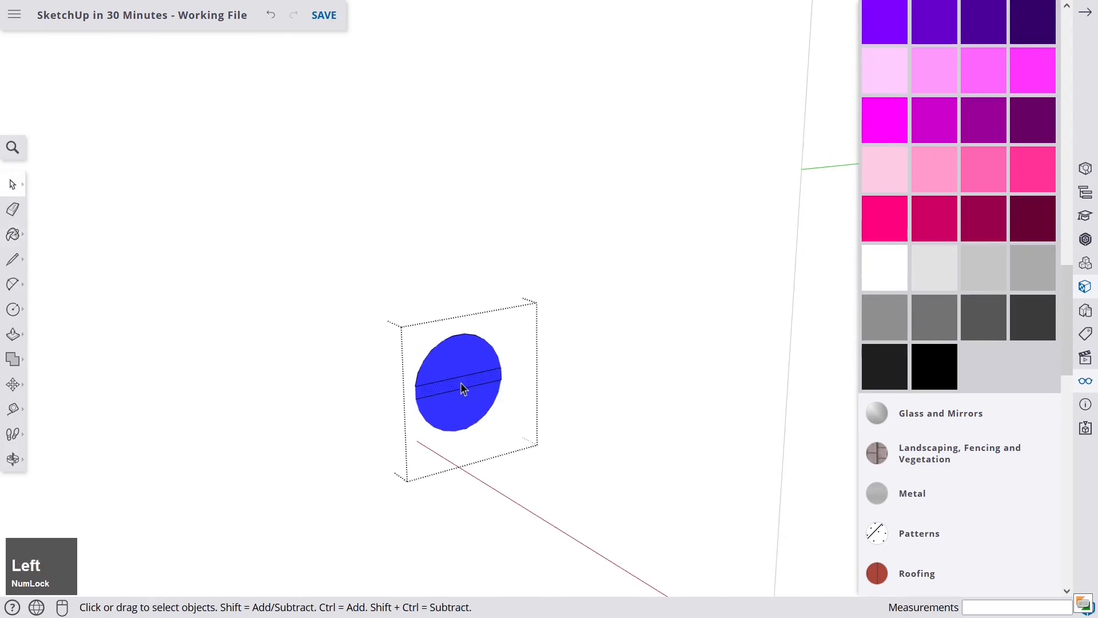
pyautogui.scroll(4, 461, 383)
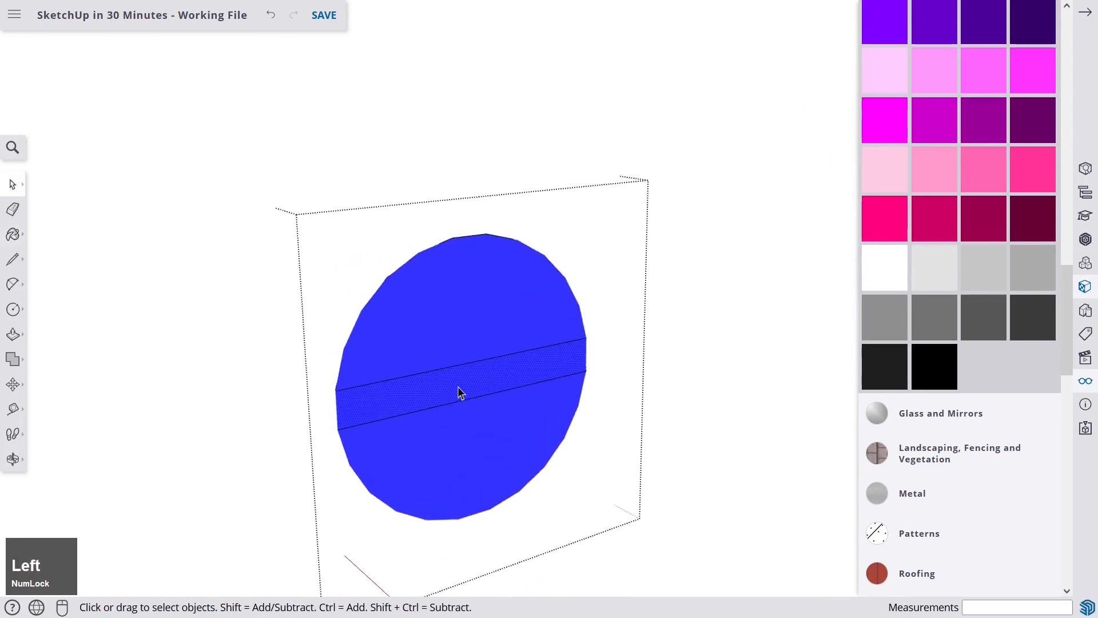
pyautogui.click(936, 327)
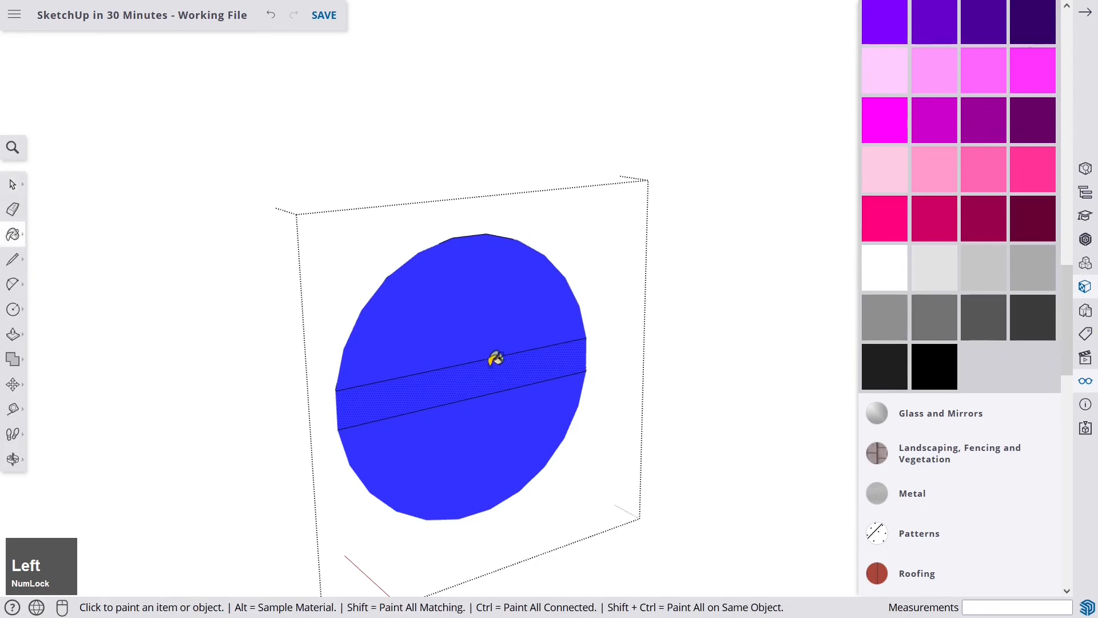
pyautogui.click(492, 369)
# - Paint the slot strip on the dowel's opposite end face the same grey
pyautogui.scroll(-5, 498, 378)
pyautogui.scroll(-3, 507, 386)
pyautogui.moveTo(476, 385); pyautogui.dragTo(508, 377, button='middle')
pyautogui.keyDown('shift'); pyautogui.moveTo(466, 359); pyautogui.dragTo(549, 351, button='middle'); pyautogui.keyUp('shift')
pyautogui.scroll(8, 515, 351)
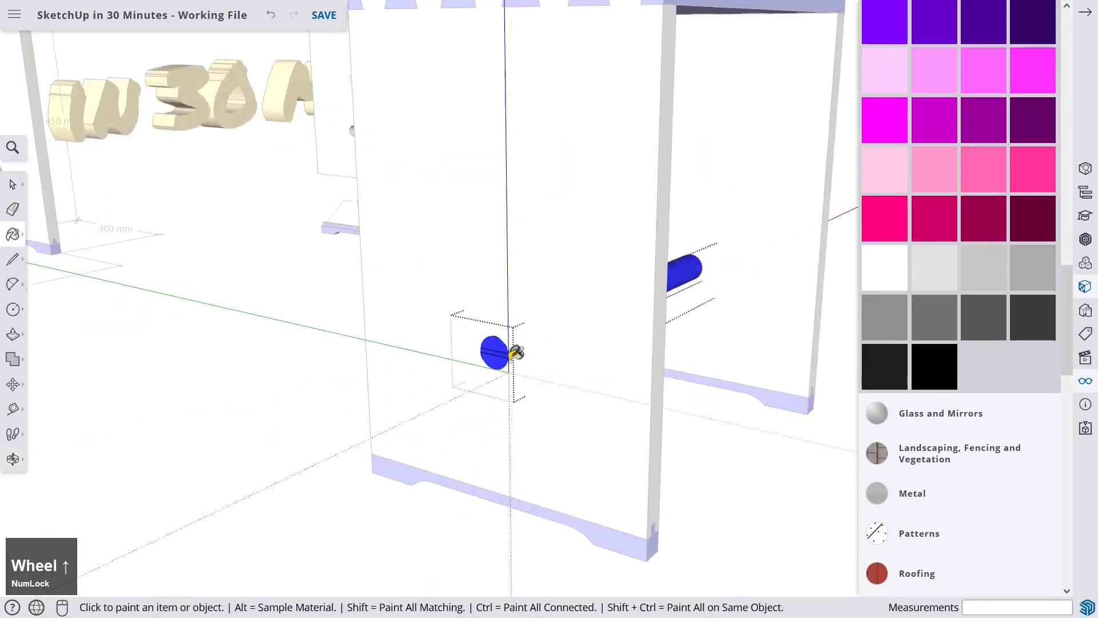
pyautogui.click(489, 306)
pyautogui.scroll(-10, 467, 319)
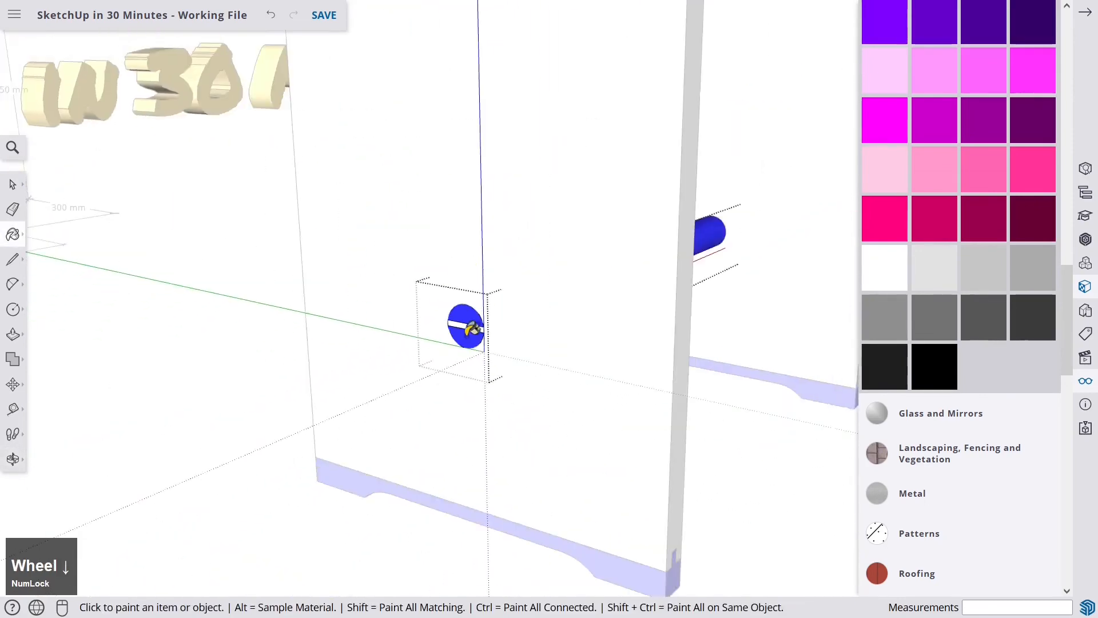
# - Leave the dowel group and orbit around the whole model to review the coloured stool
pyautogui.press('space')
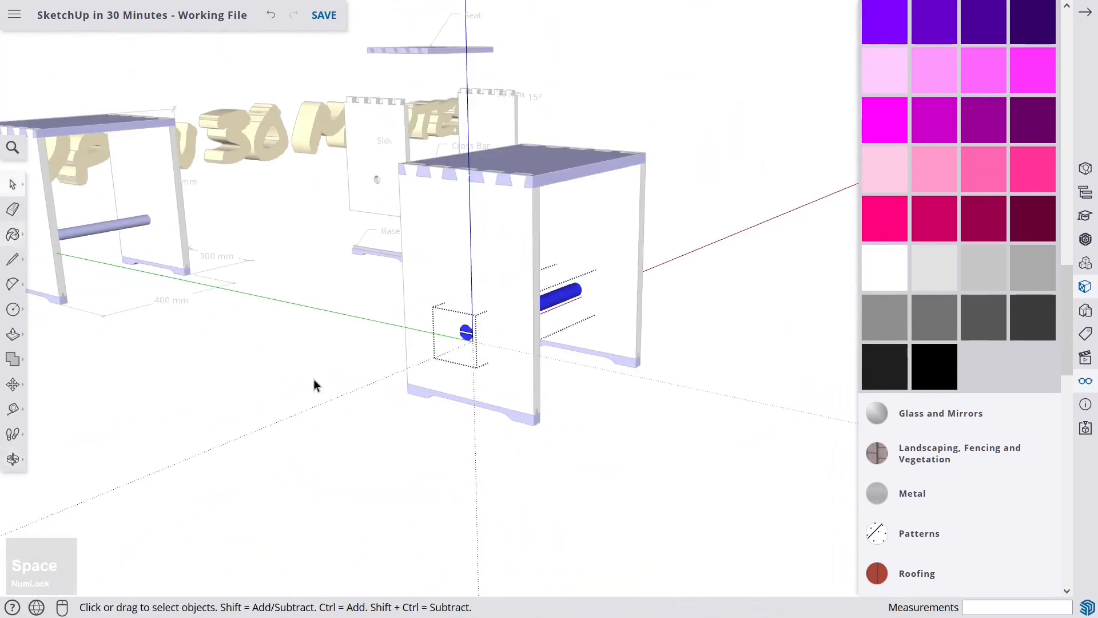
pyautogui.click(707, 260)
pyautogui.moveTo(701, 256)
pyautogui.mouseDown(button='middle')
pyautogui.moveTo(554, 316)
pyautogui.moveTo(388, 319)
pyautogui.moveTo(633, 312)
pyautogui.mouseUp(button='middle')
pyautogui.moveTo(327, 274); pyautogui.dragTo(848, 252, button='middle')
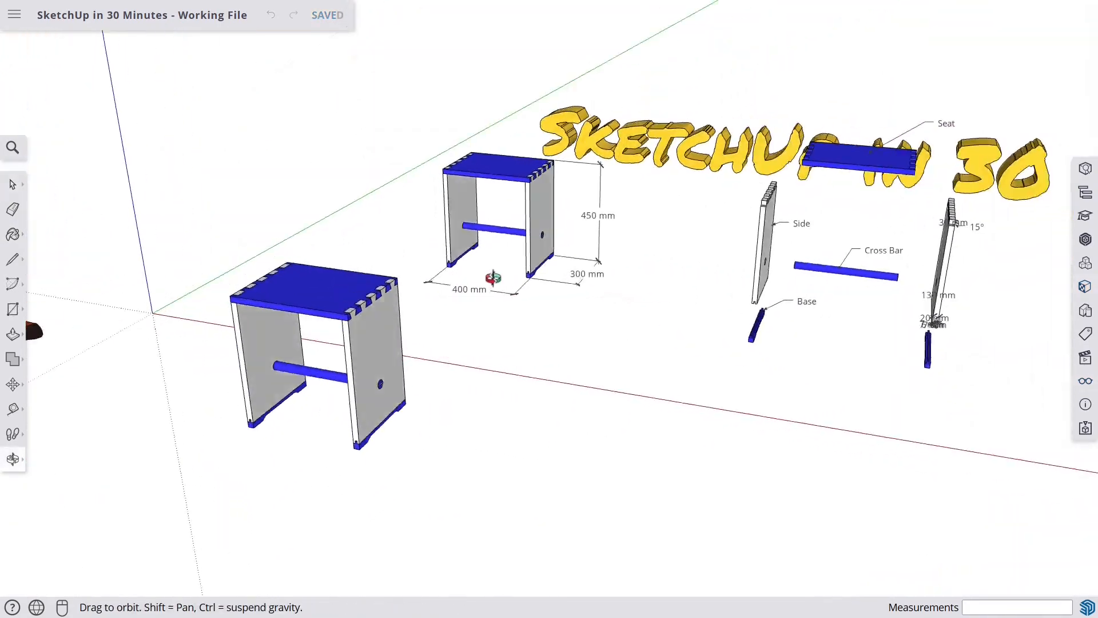
pyautogui.moveTo(680, 279); pyautogui.dragTo(260, 286, button='middle')
pyautogui.scroll(-3, 358, 254)
pyautogui.moveTo(356, 253); pyautogui.dragTo(417, 275, button='middle')
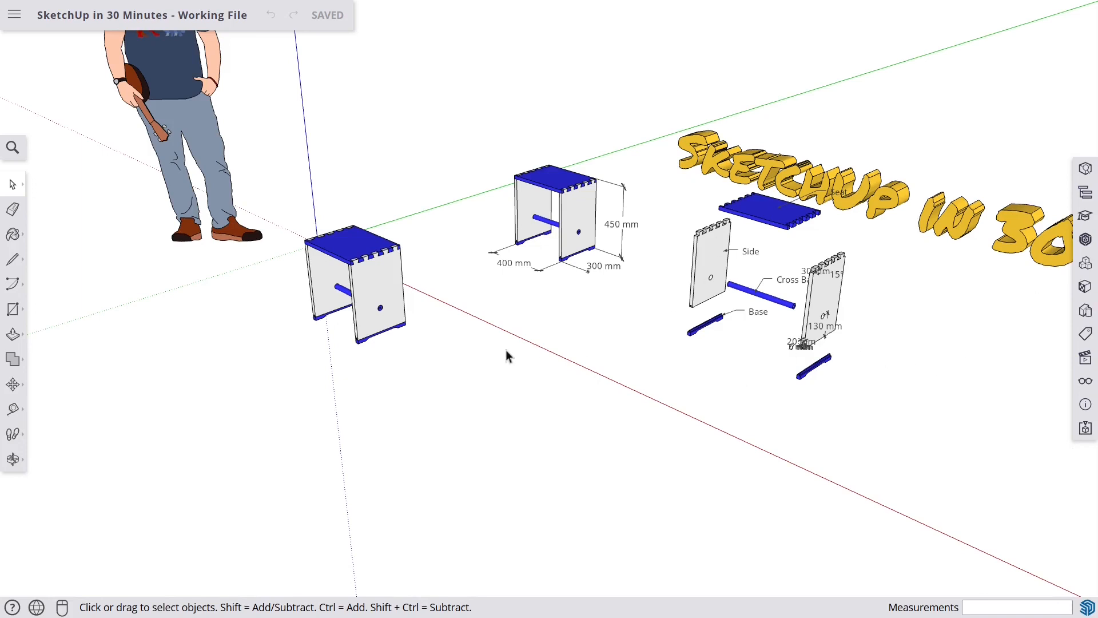
pyautogui.moveTo(466, 363); pyautogui.dragTo(483, 346, button='middle')
pyautogui.scroll(2, 484, 347)
pyautogui.scroll(1, 483, 342)
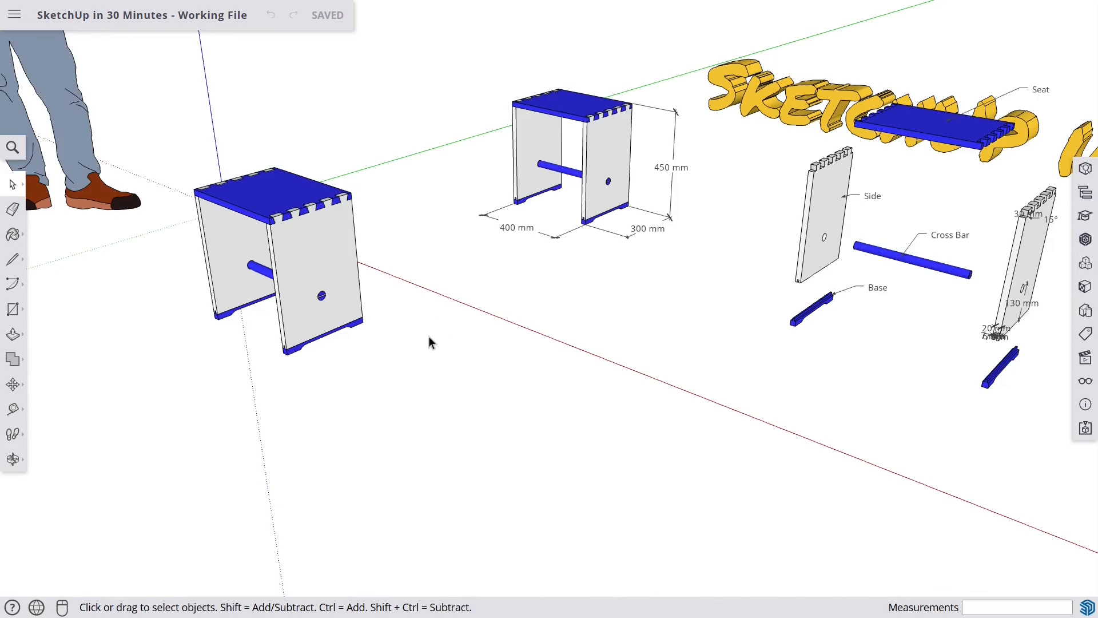
pyautogui.moveTo(392, 329)
pyautogui.mouseDown(button='middle')
pyautogui.moveTo(421, 349)
pyautogui.moveTo(490, 347)
pyautogui.mouseUp(button='middle')
pyautogui.scroll(-2, 422, 349)
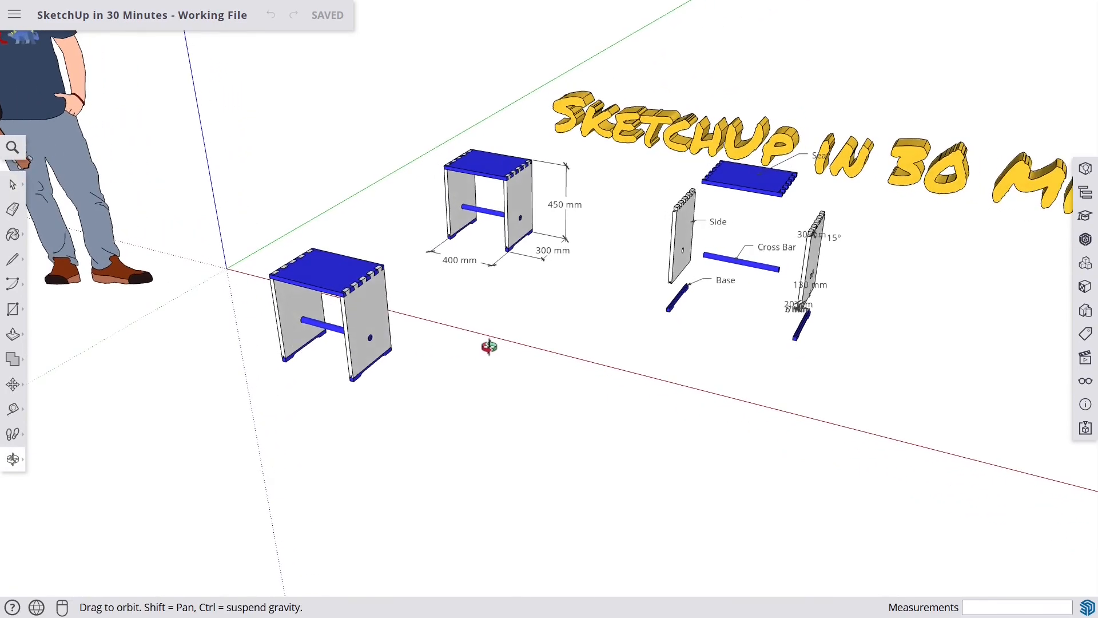